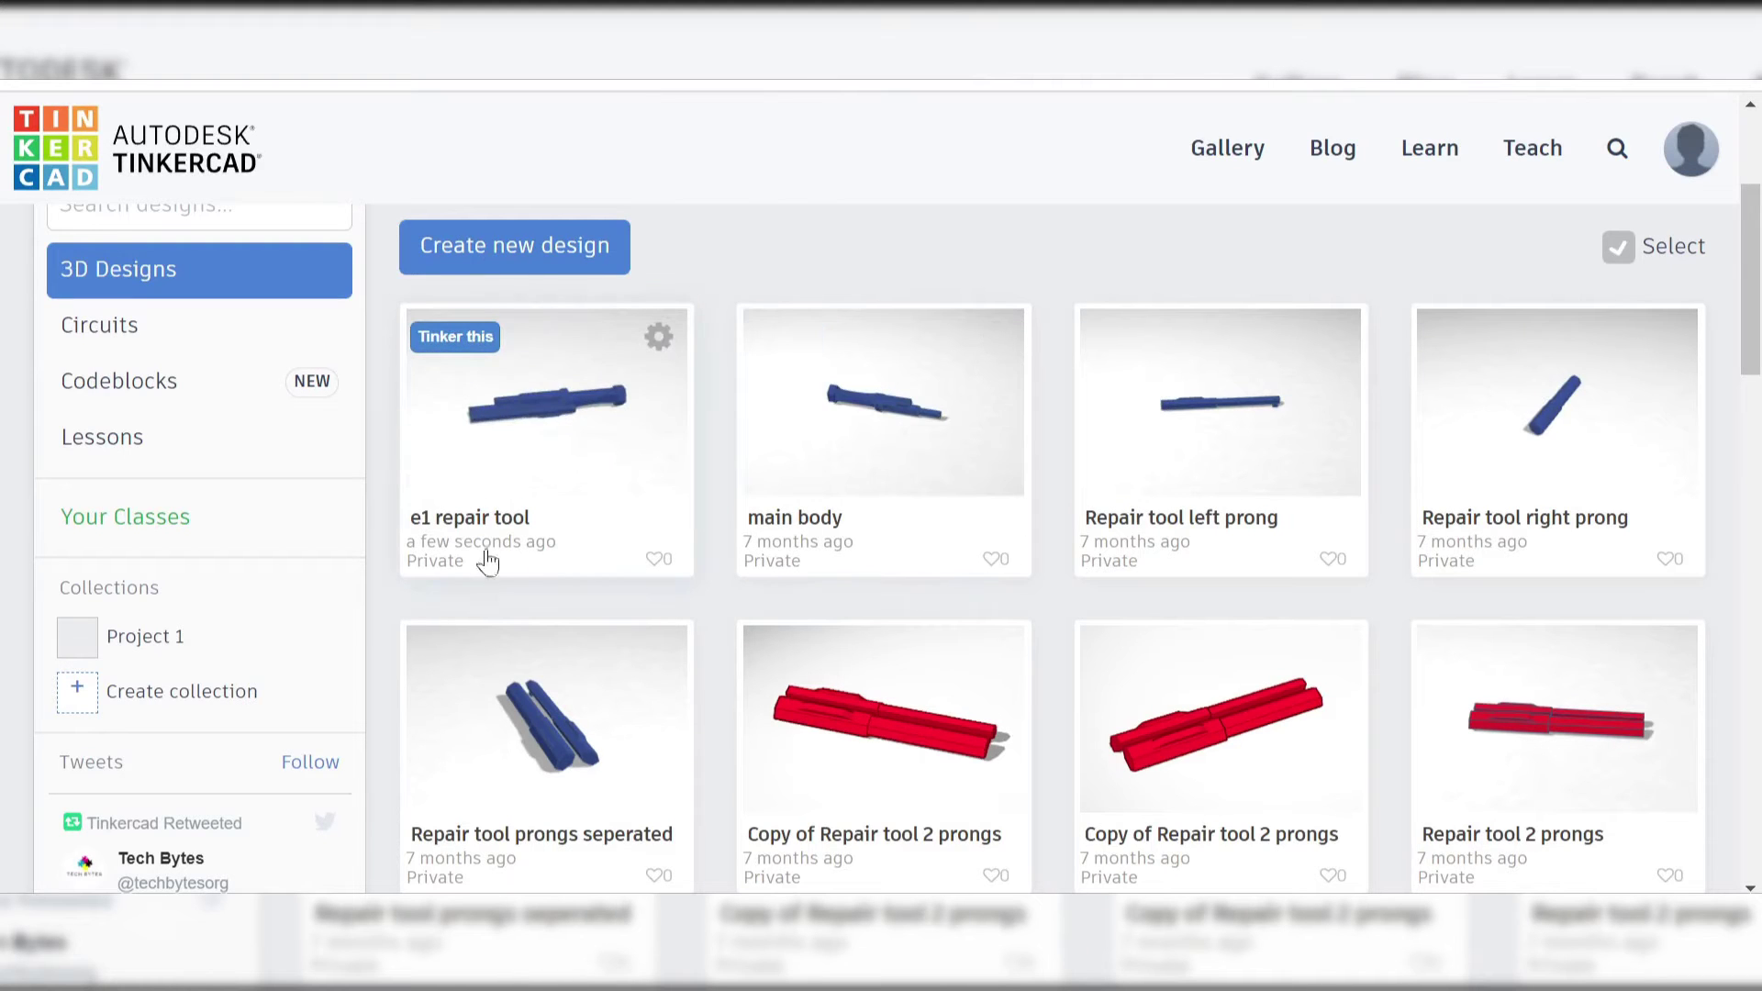
Open the e1 repair tool design for editing, view the model from its side, and return to the recent designs.
{"action": "left_click", "coordinate": [535, 450]}
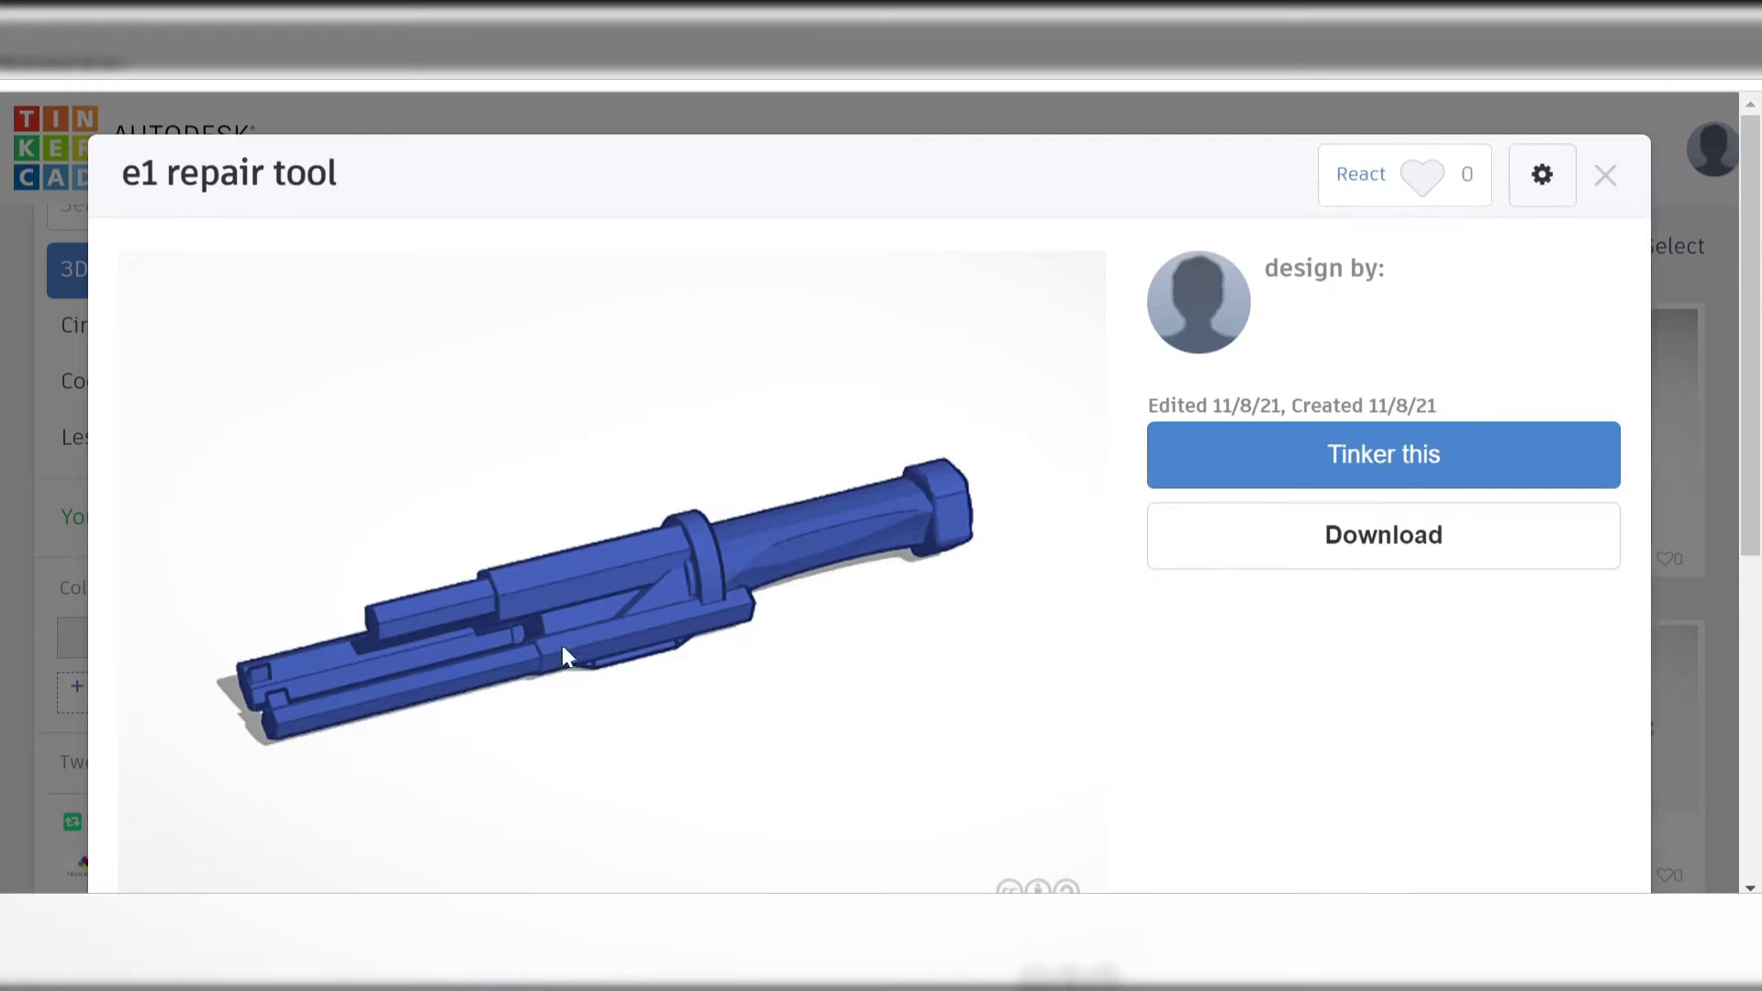
{"action": "left_click", "coordinate": [1219, 479]}
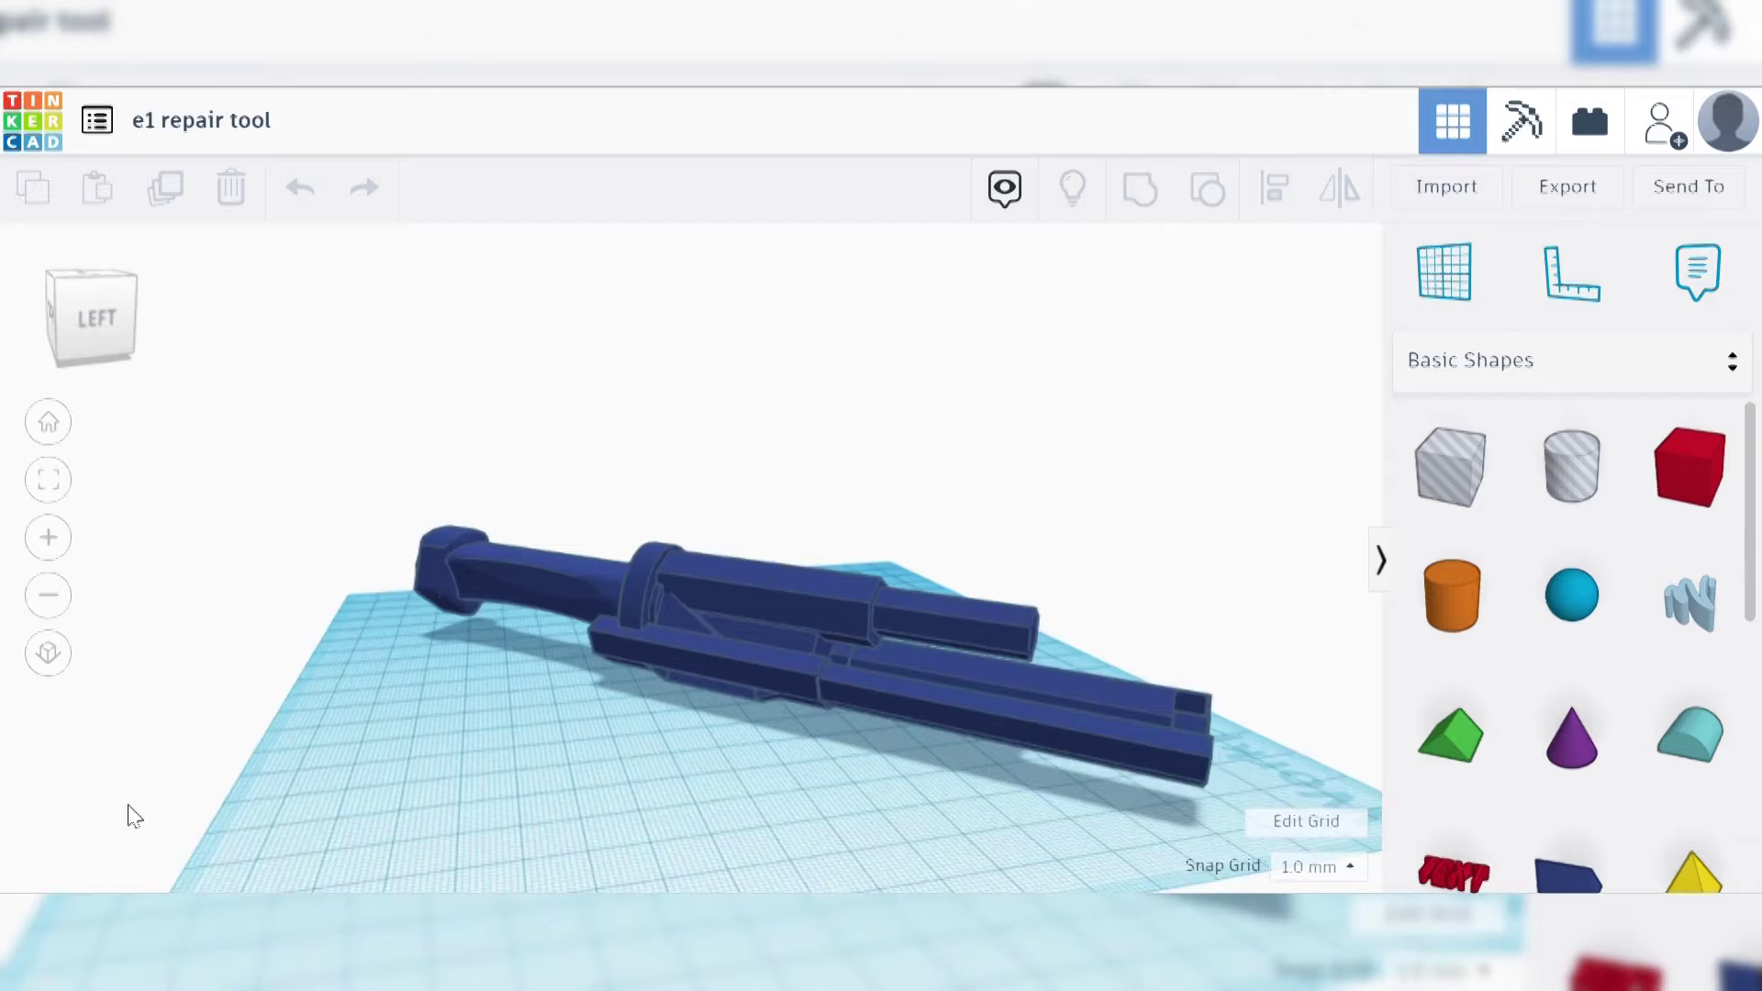
{"action": "right_click_drag", "start_coordinate": [197, 815], "coordinate": [55, 404]}
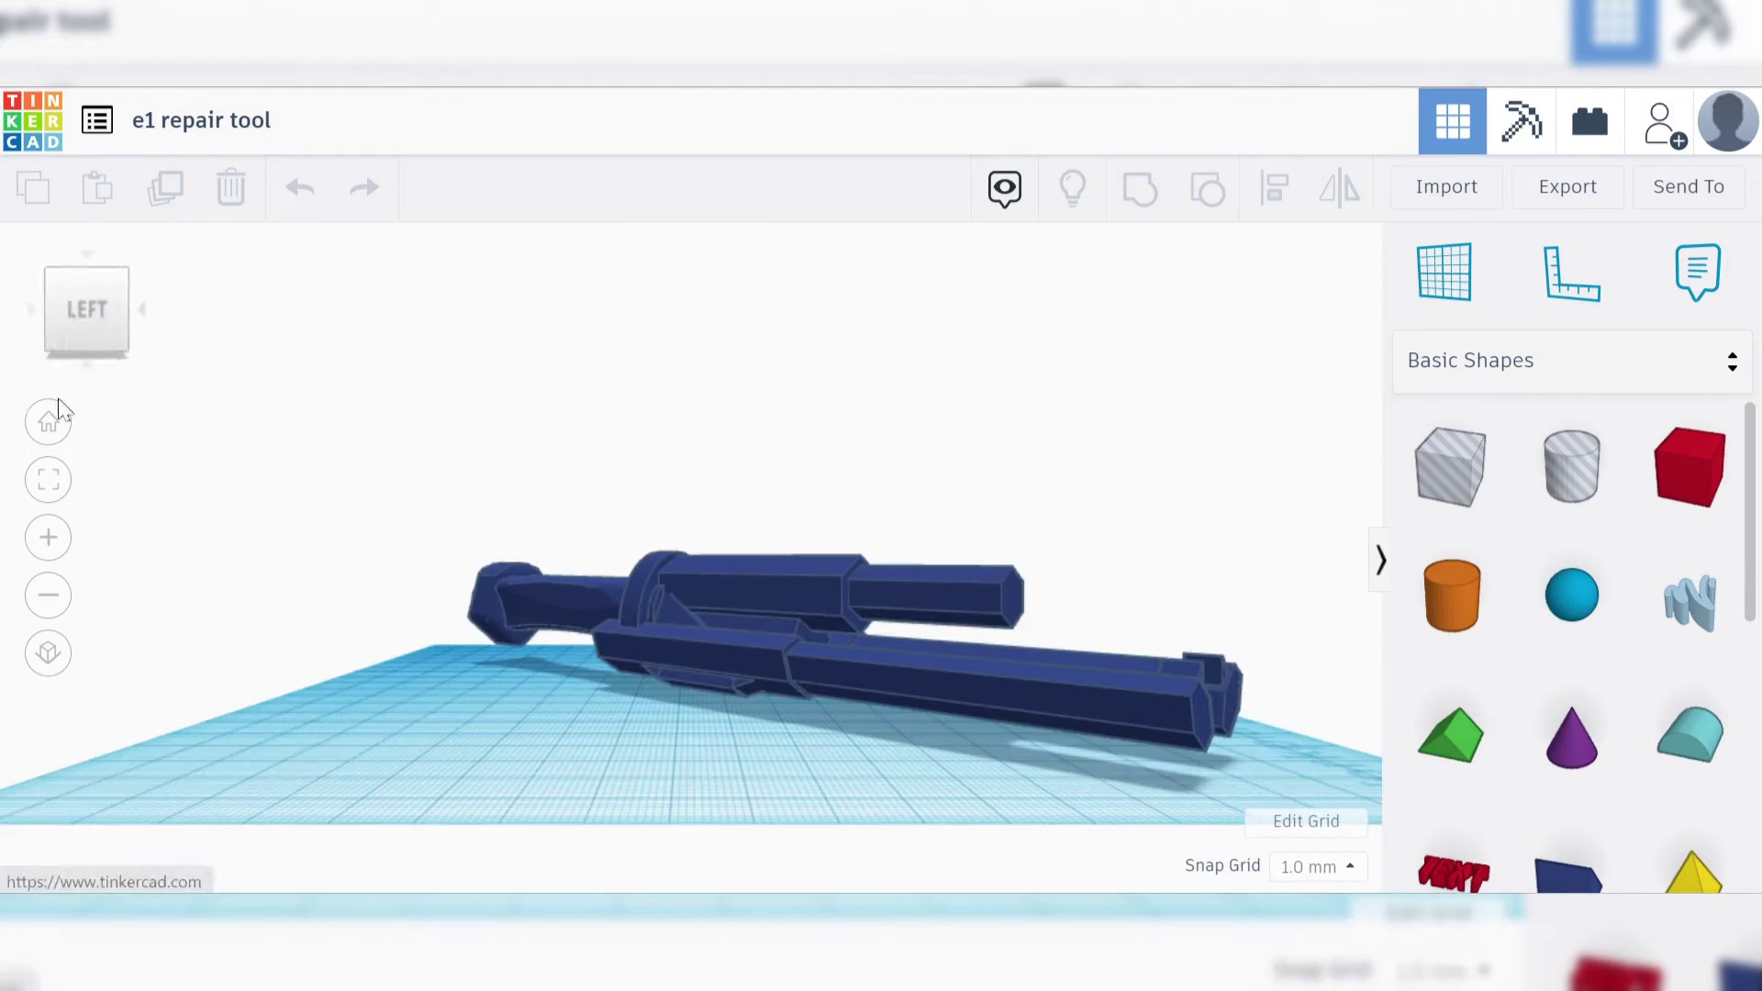
{"action": "left_click", "coordinate": [39, 143]}
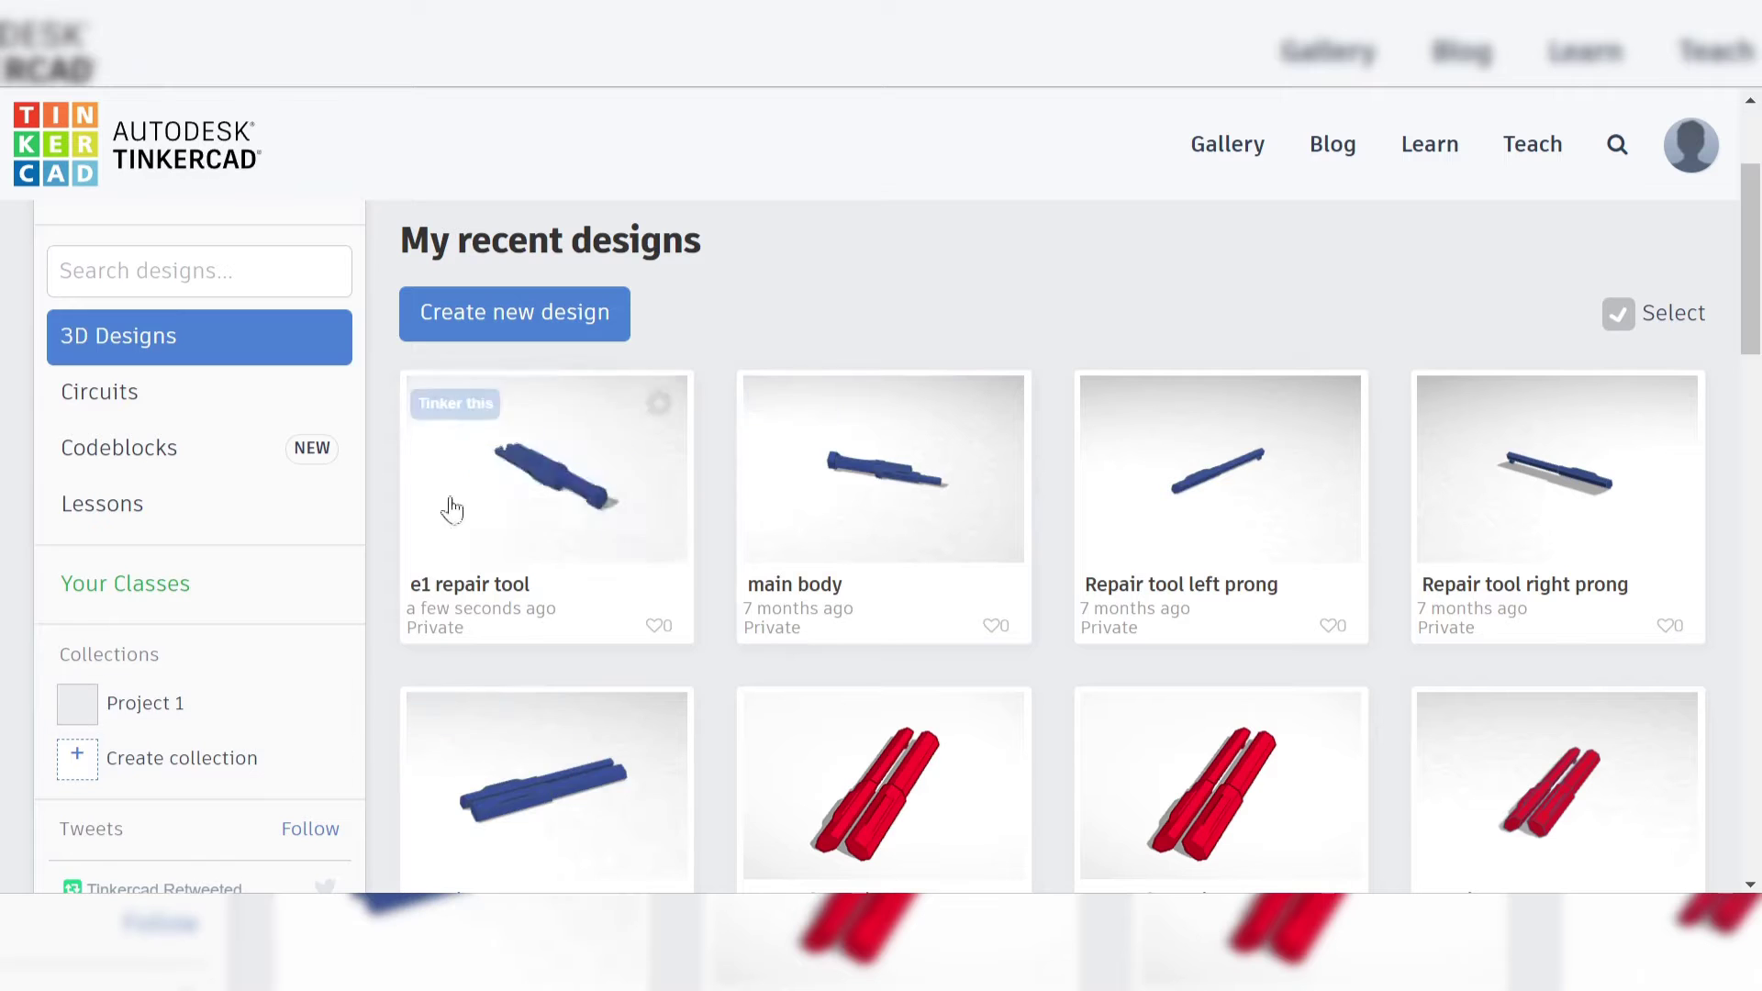
Create a new 3D design and apply grid properties in Millimeters with the Default preset, 200 wide and 200 long.
{"action": "left_click", "coordinate": [541, 314]}
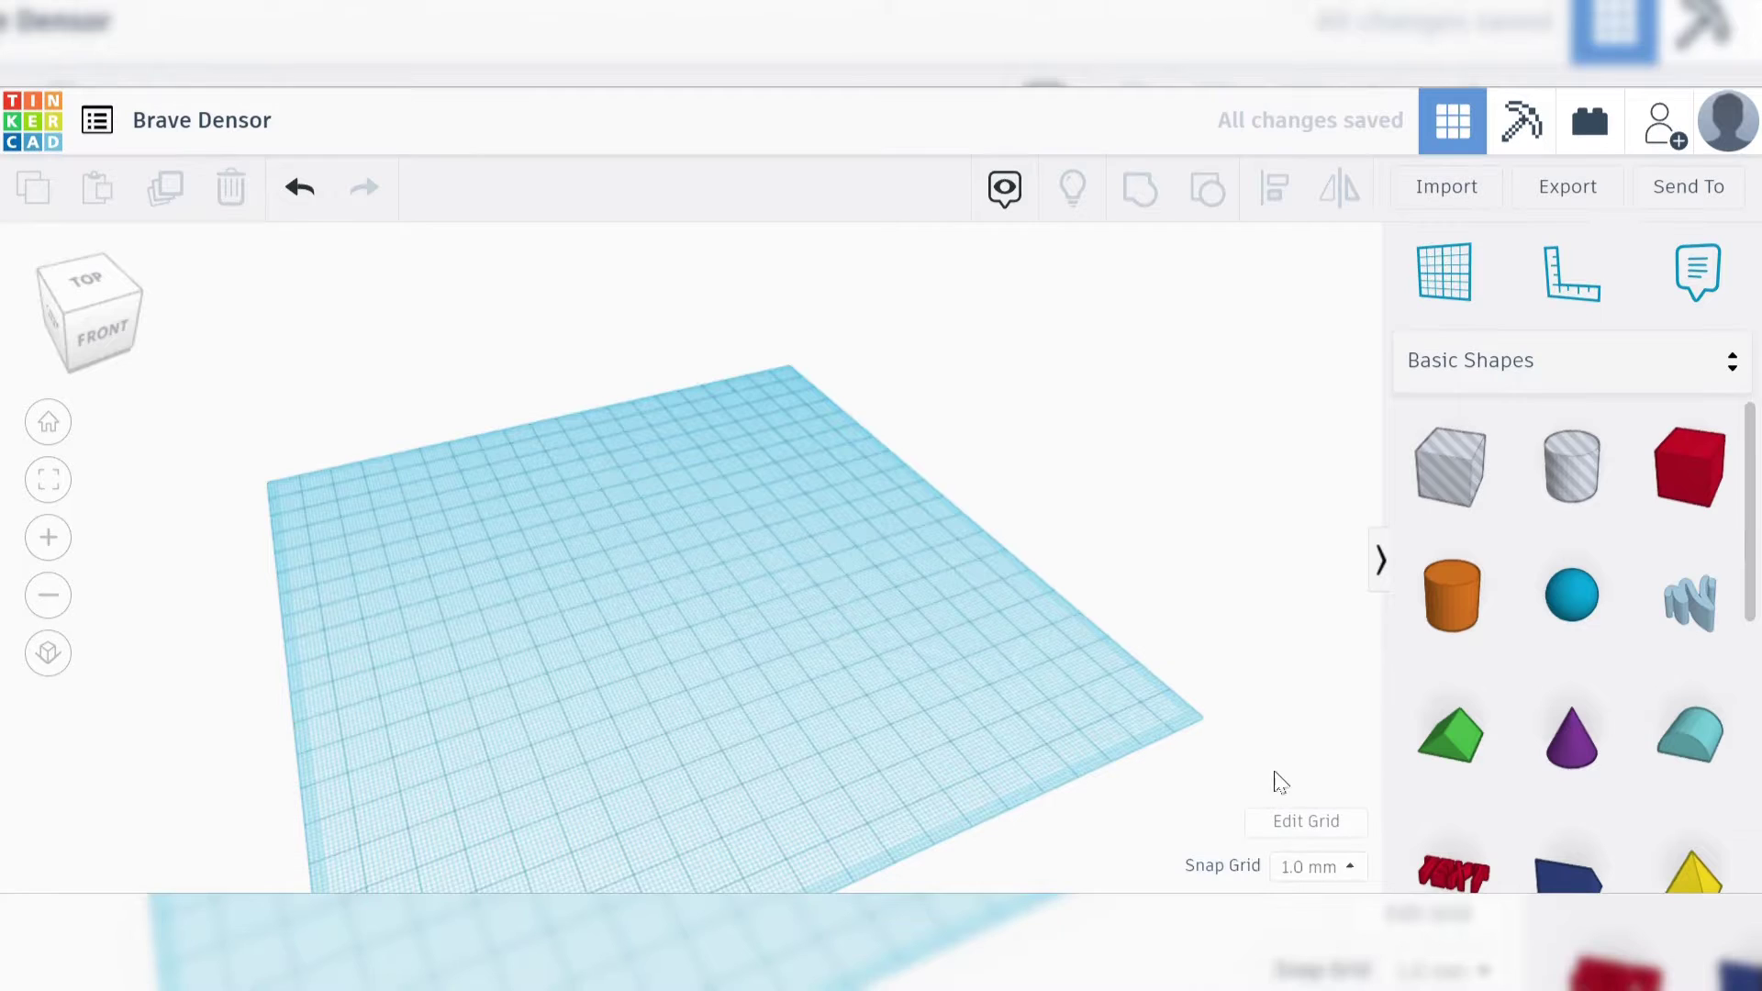
{"action": "left_click", "coordinate": [1343, 867]}
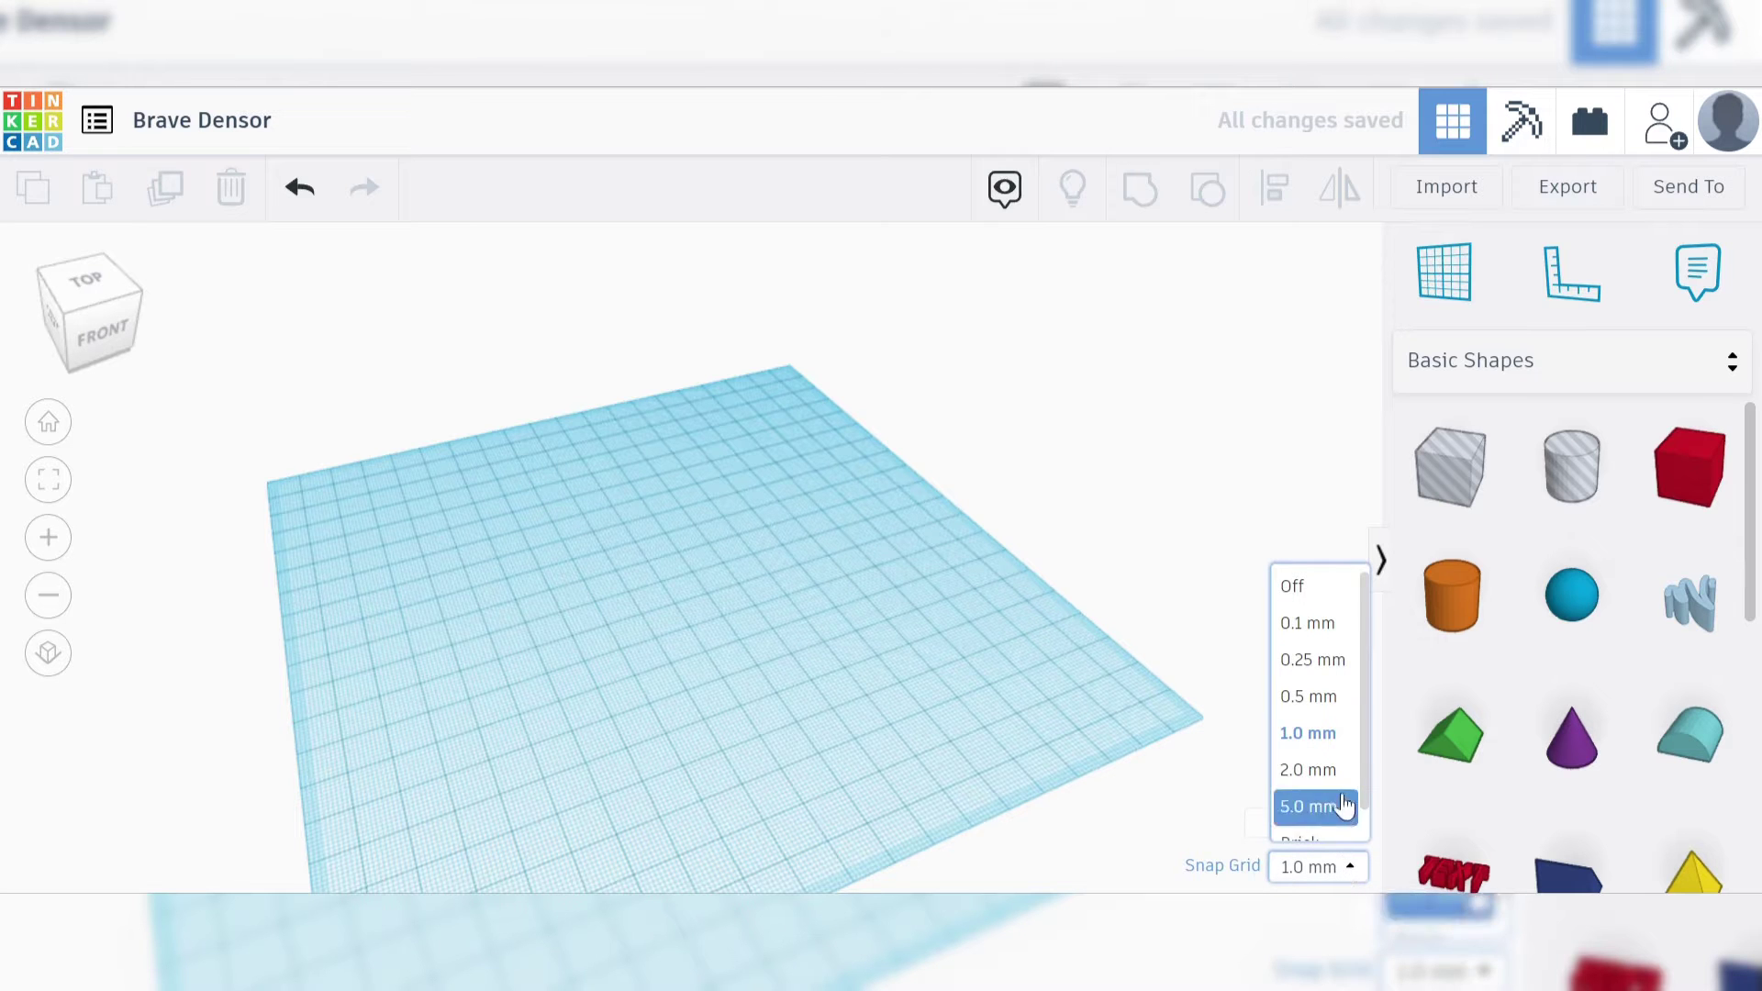
{"action": "scroll", "coordinate": [1345, 801], "scroll_direction": "down", "scroll_amount": 1}
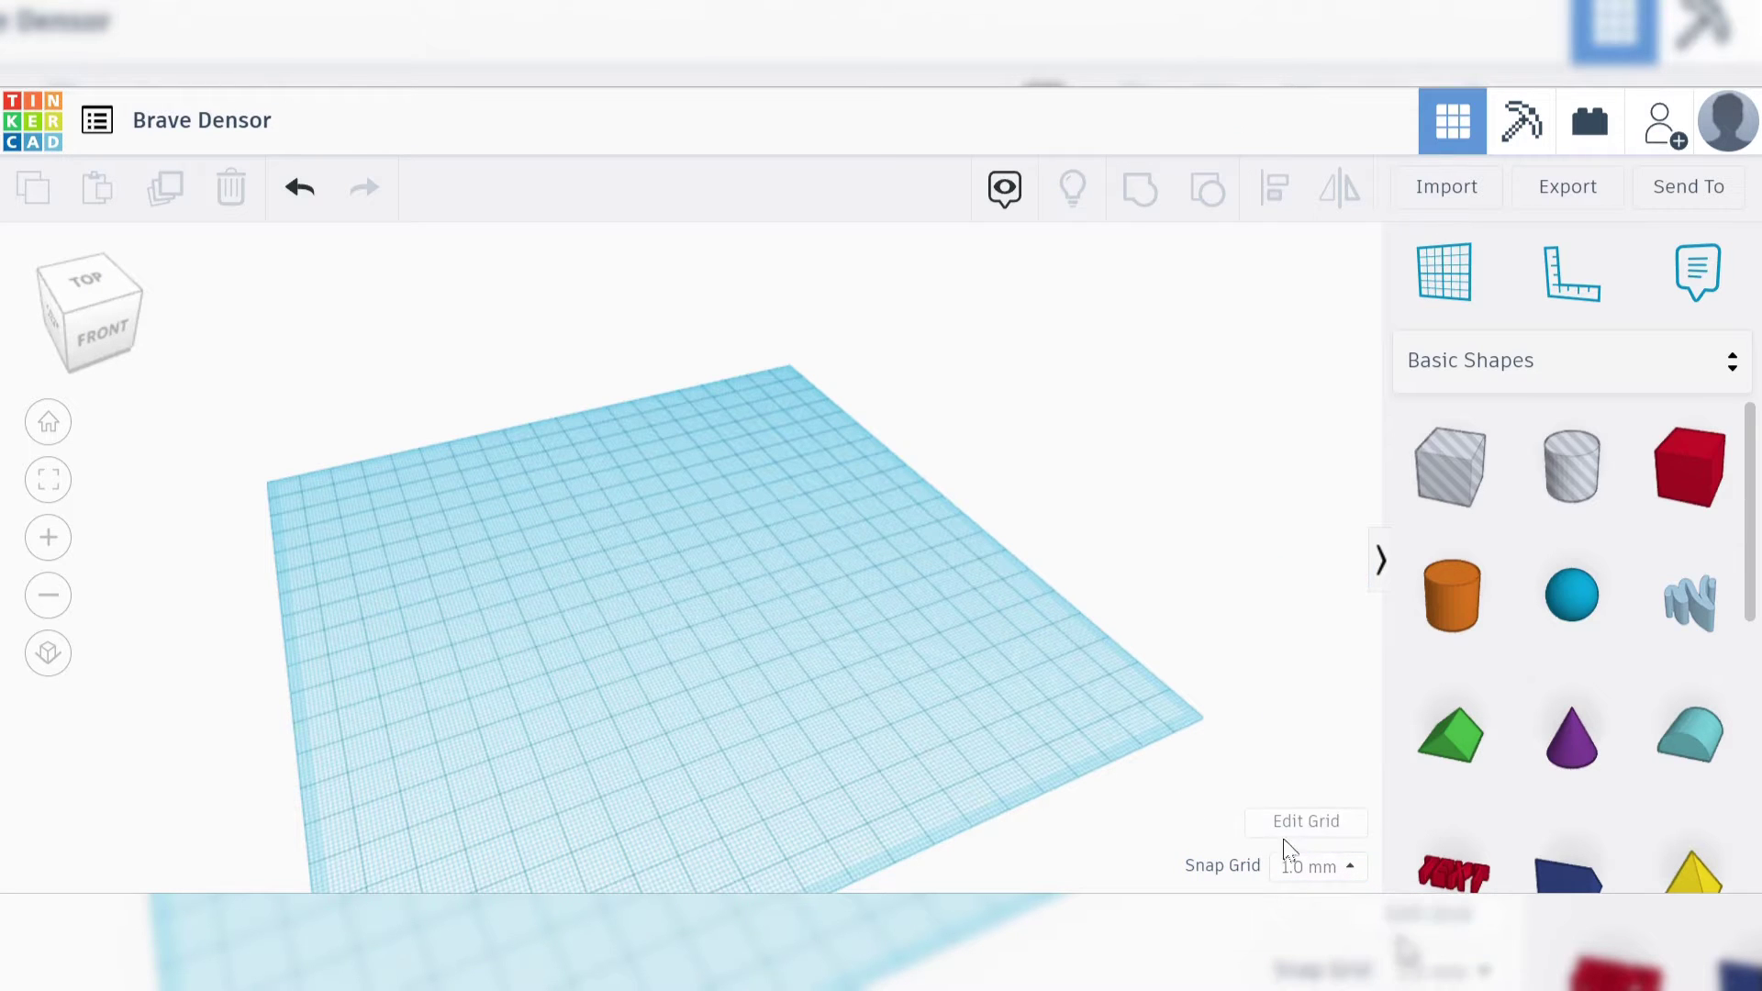
{"action": "left_click", "coordinate": [1310, 824]}
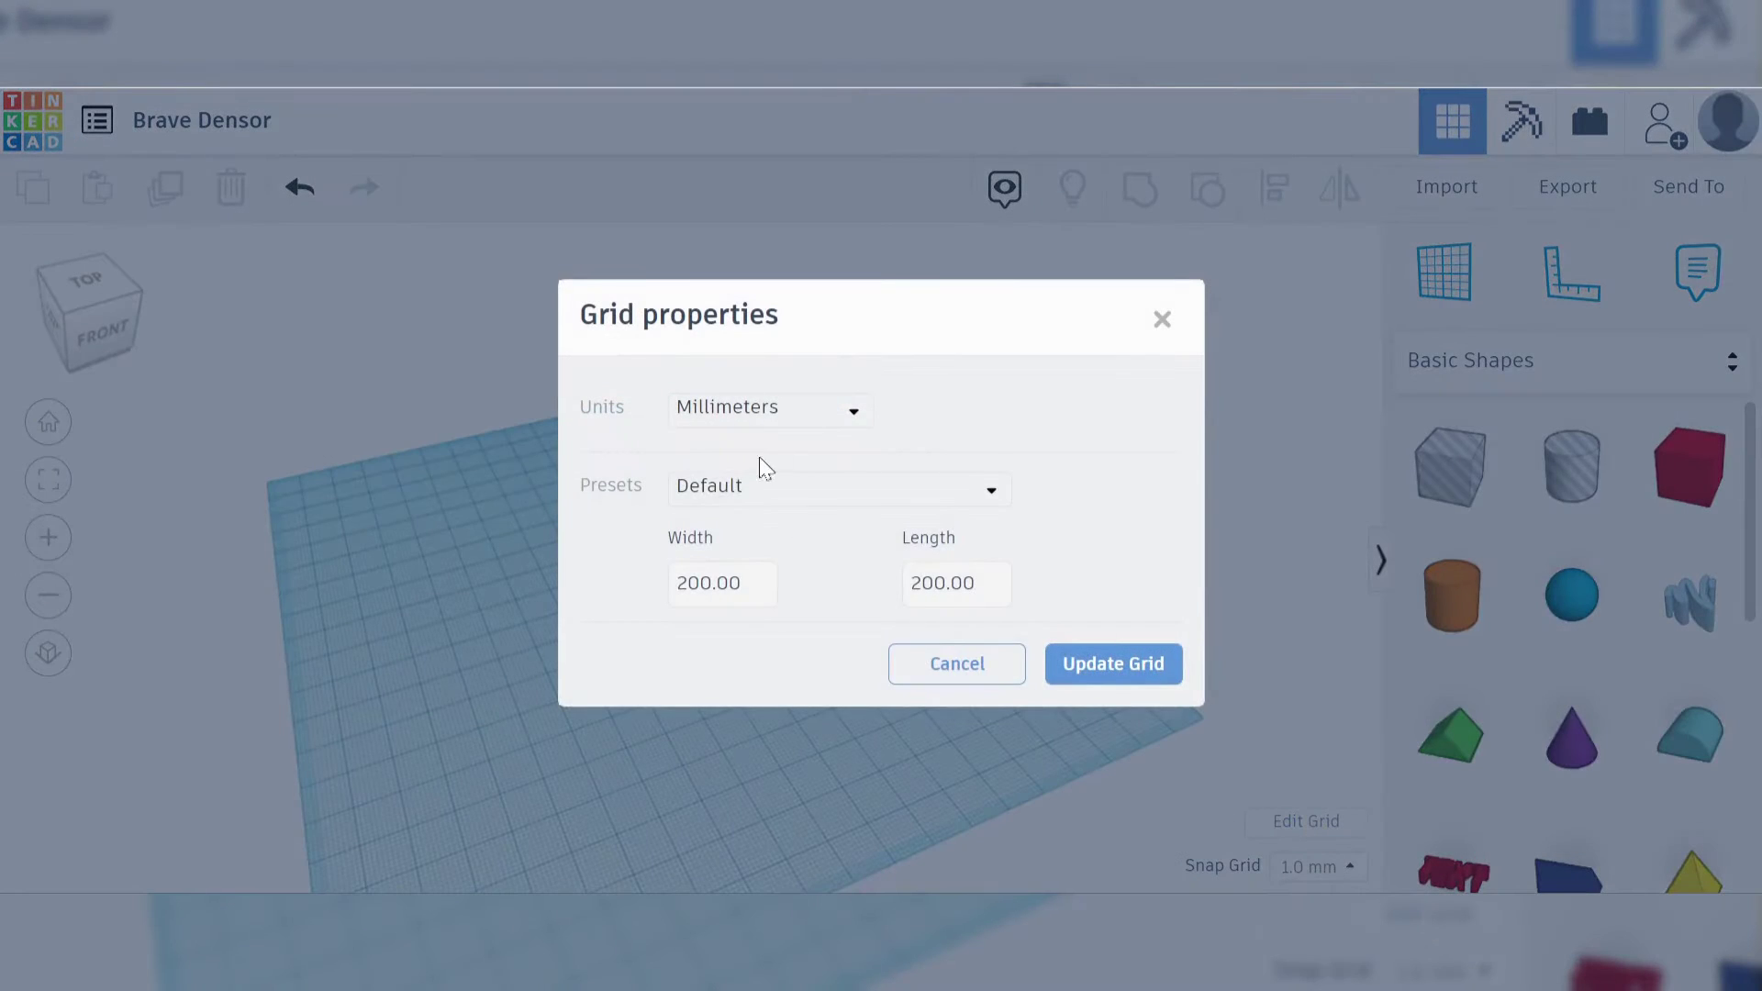
{"action": "left_click", "coordinate": [794, 417]}
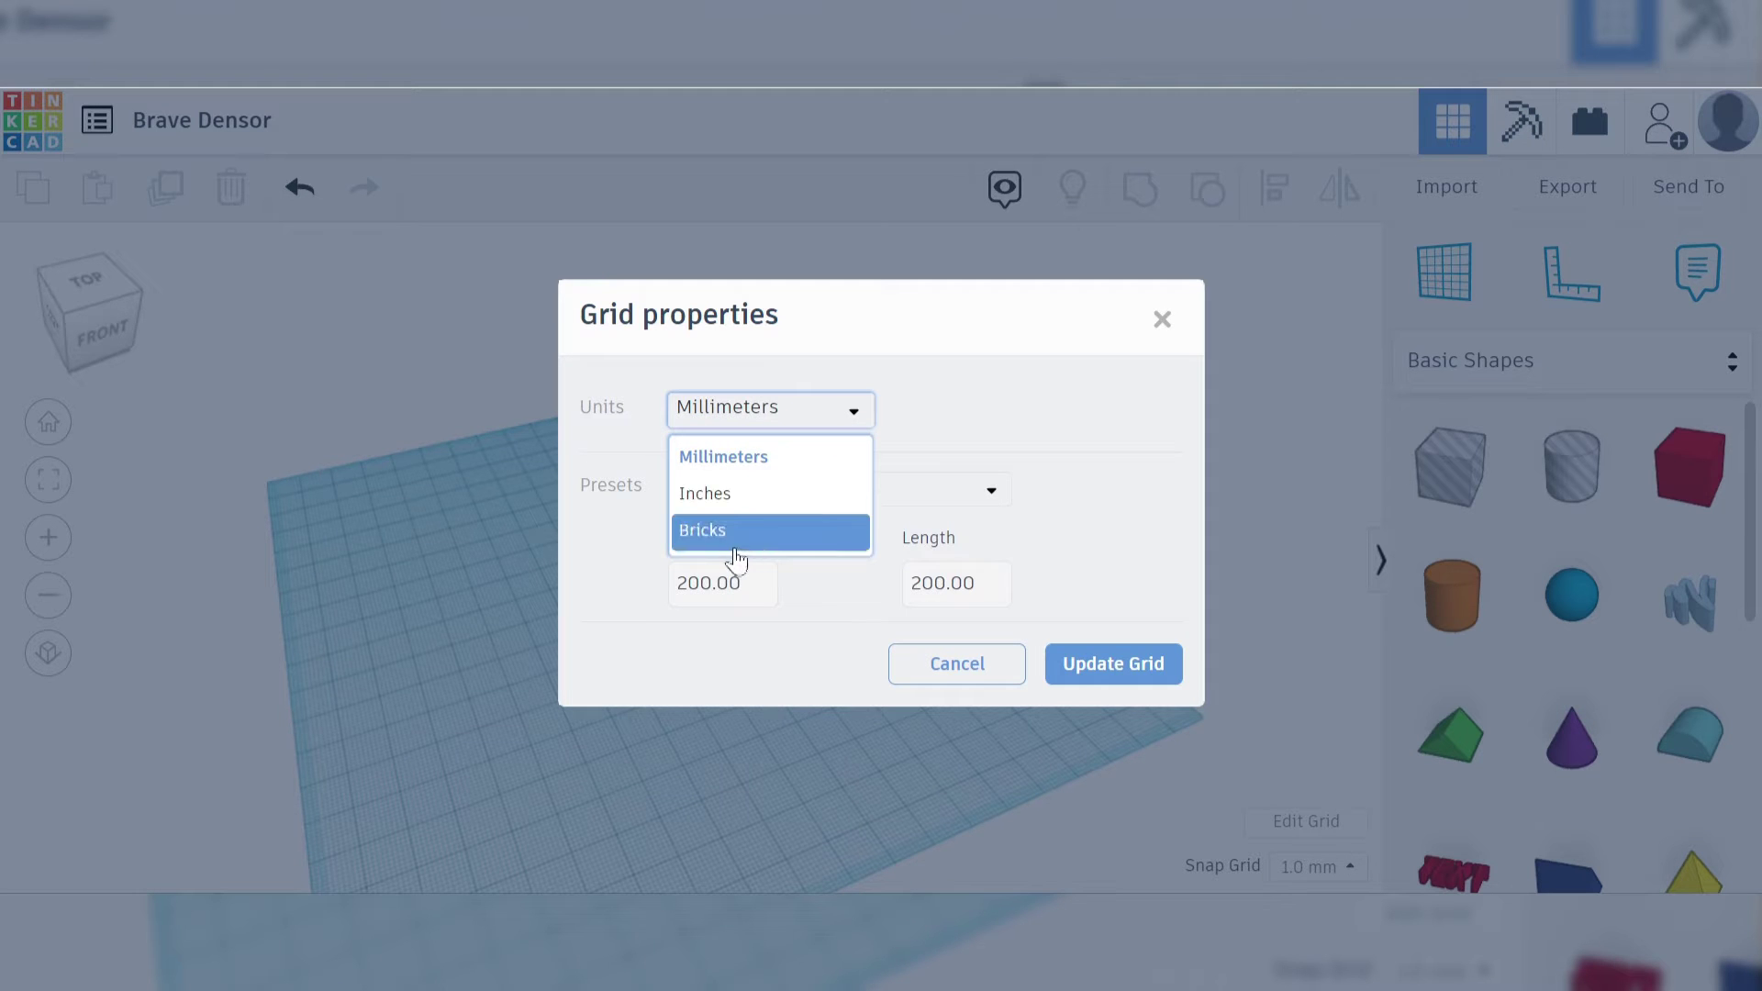
{"action": "left_click", "coordinate": [606, 580]}
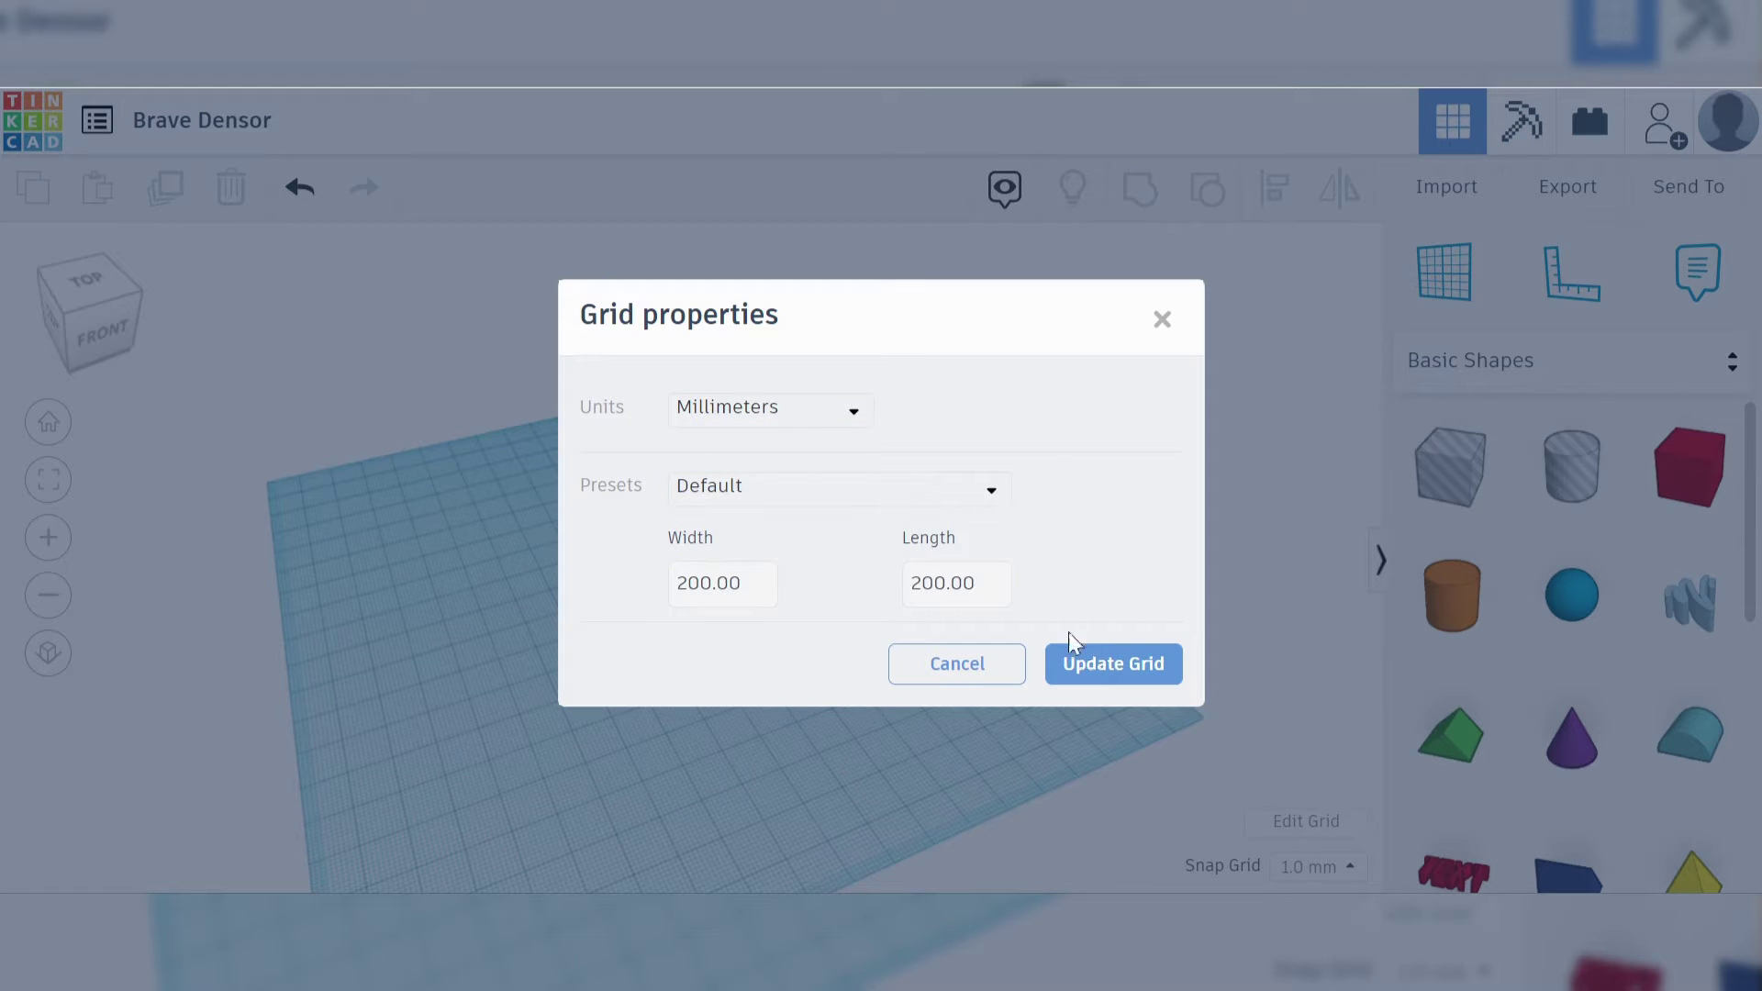
{"action": "left_click", "coordinate": [1072, 680]}
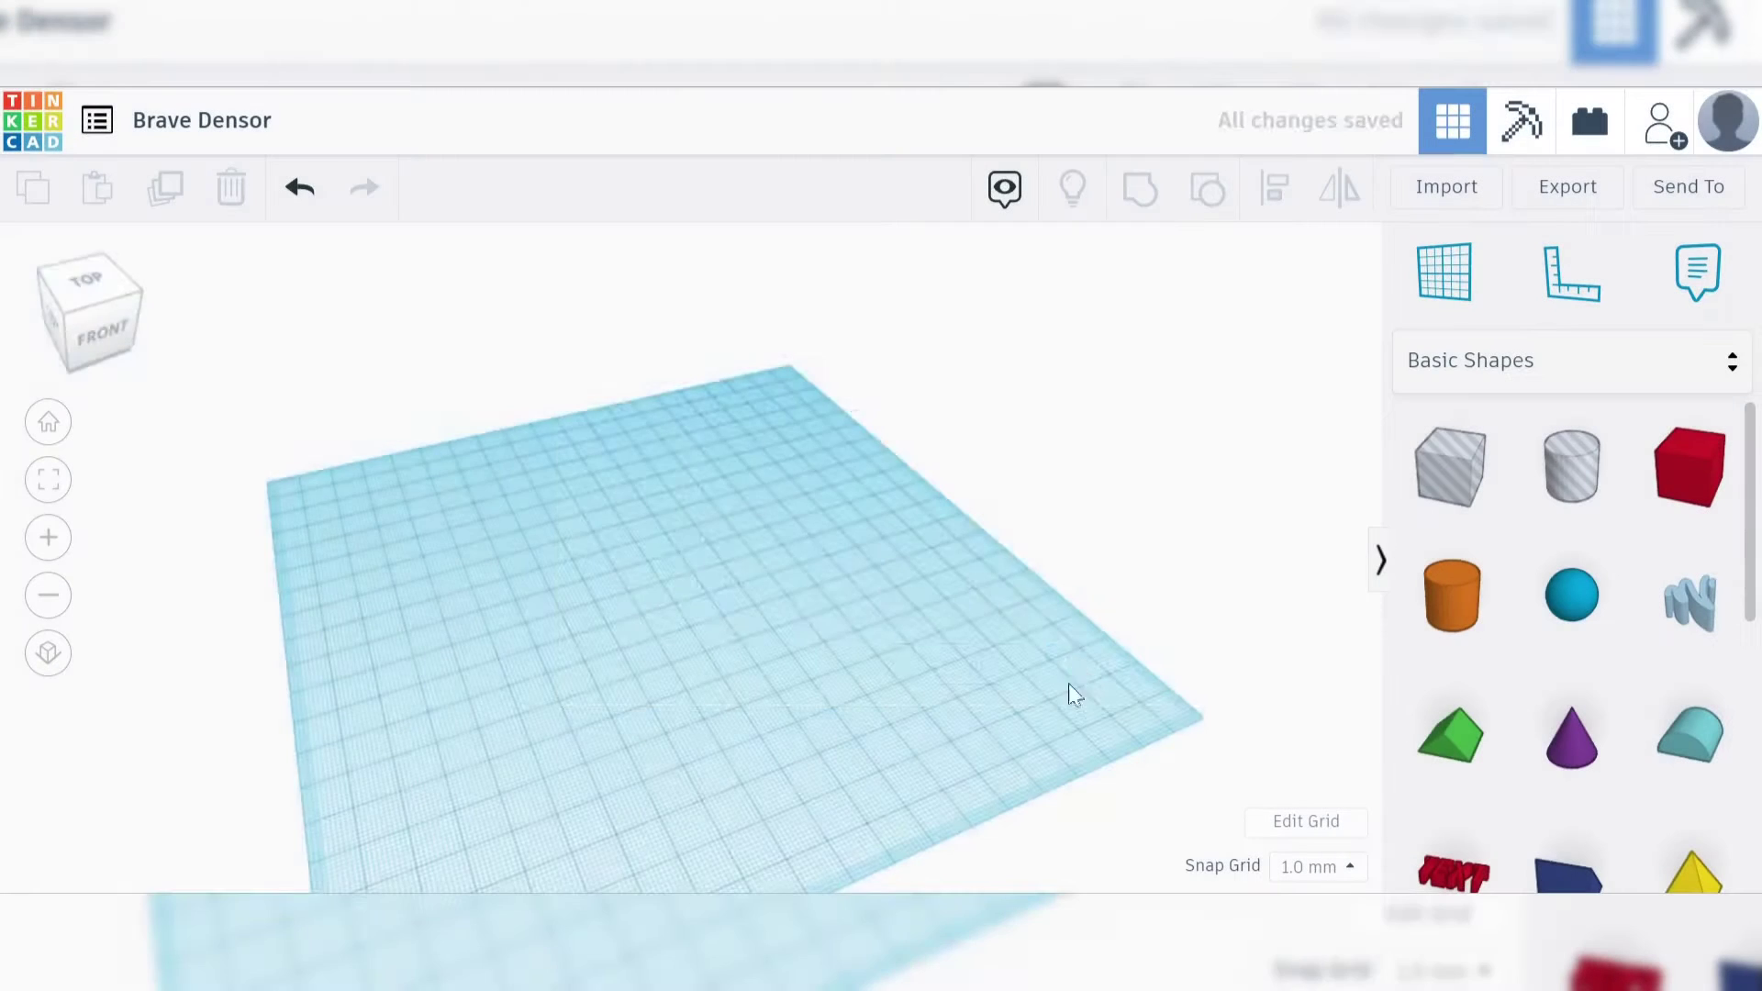
Examine the empty workplane from the left, front, top and angled viewpoints, at closer and wider zoom.
{"action": "left_click_drag", "start_coordinate": [643, 453], "coordinate": [975, 734]}
{"action": "left_click_drag", "start_coordinate": [551, 372], "coordinate": [897, 650]}
{"action": "mouse_move", "coordinate": [536, 363]}
{"action": "right_mouse_down"}
{"action": "mouse_move", "coordinate": [676, 483]}
{"action": "mouse_move", "coordinate": [917, 456]}
{"action": "mouse_move", "coordinate": [1125, 334]}
{"action": "mouse_move", "coordinate": [1187, 364]}
{"action": "mouse_move", "coordinate": [1168, 401]}
{"action": "mouse_move", "coordinate": [783, 471]}
{"action": "mouse_move", "coordinate": [562, 382]}
{"action": "right_mouse_up"}
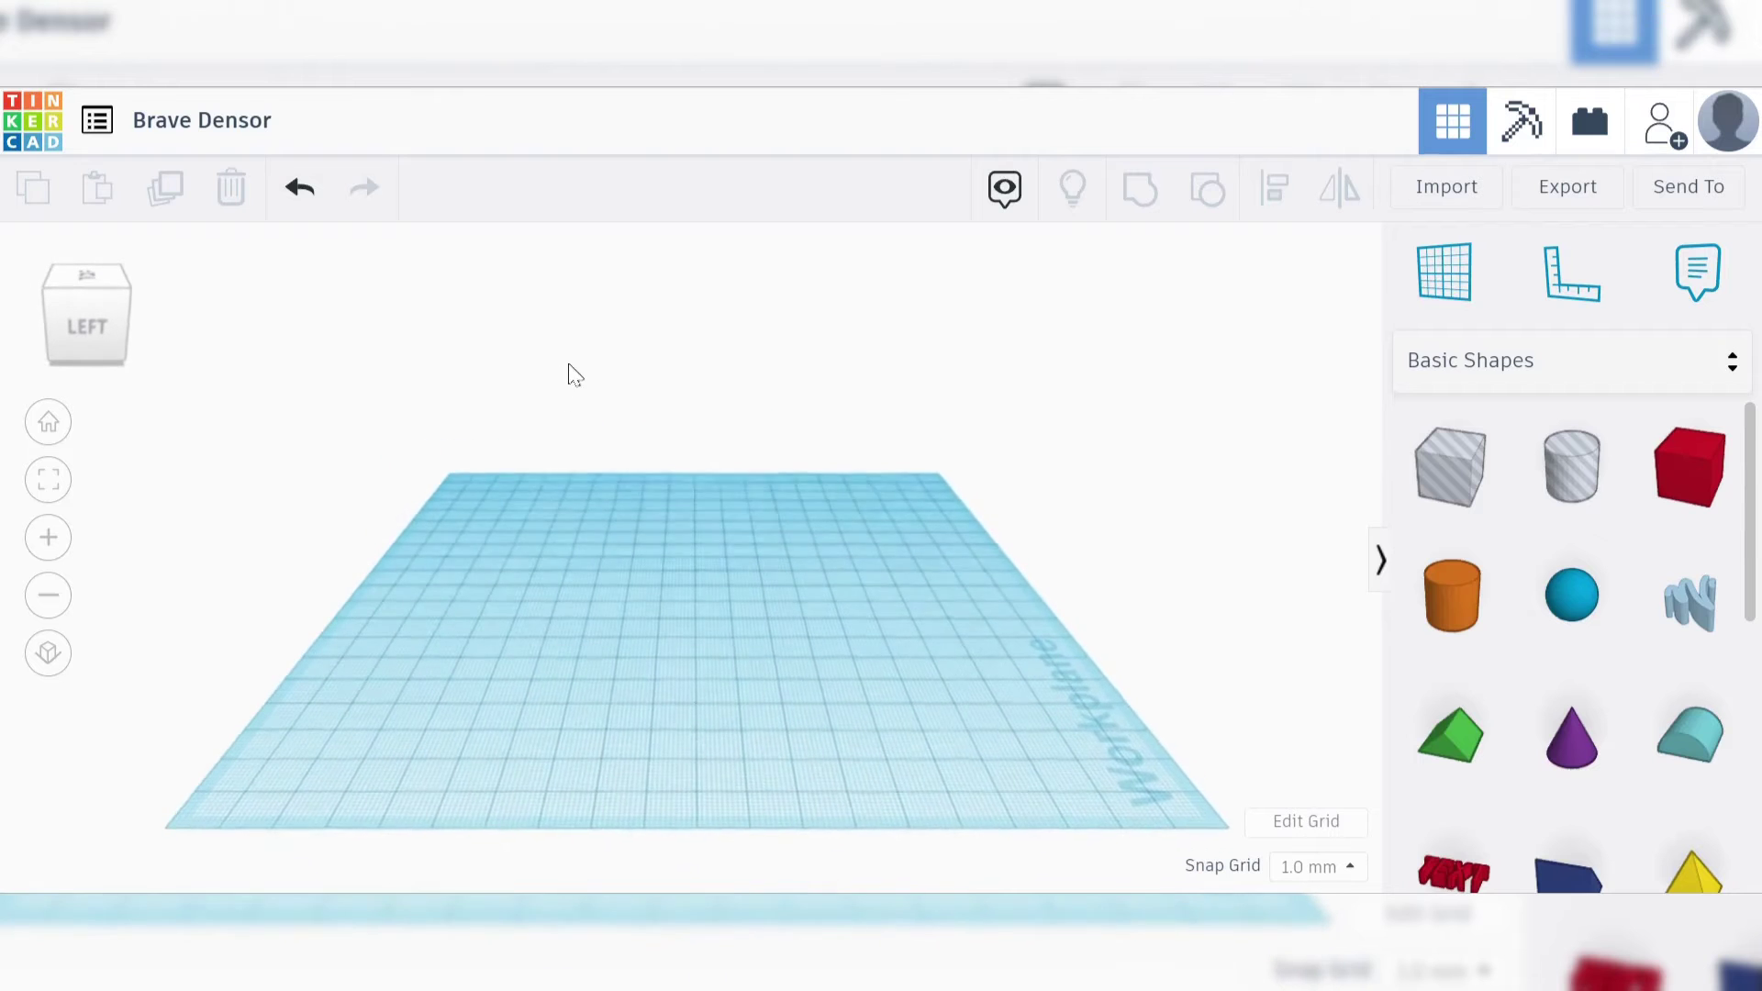
{"action": "scroll", "coordinate": [719, 543], "scroll_direction": "up", "scroll_amount": 4}
{"action": "scroll", "coordinate": [719, 543], "scroll_direction": "down", "scroll_amount": 3}
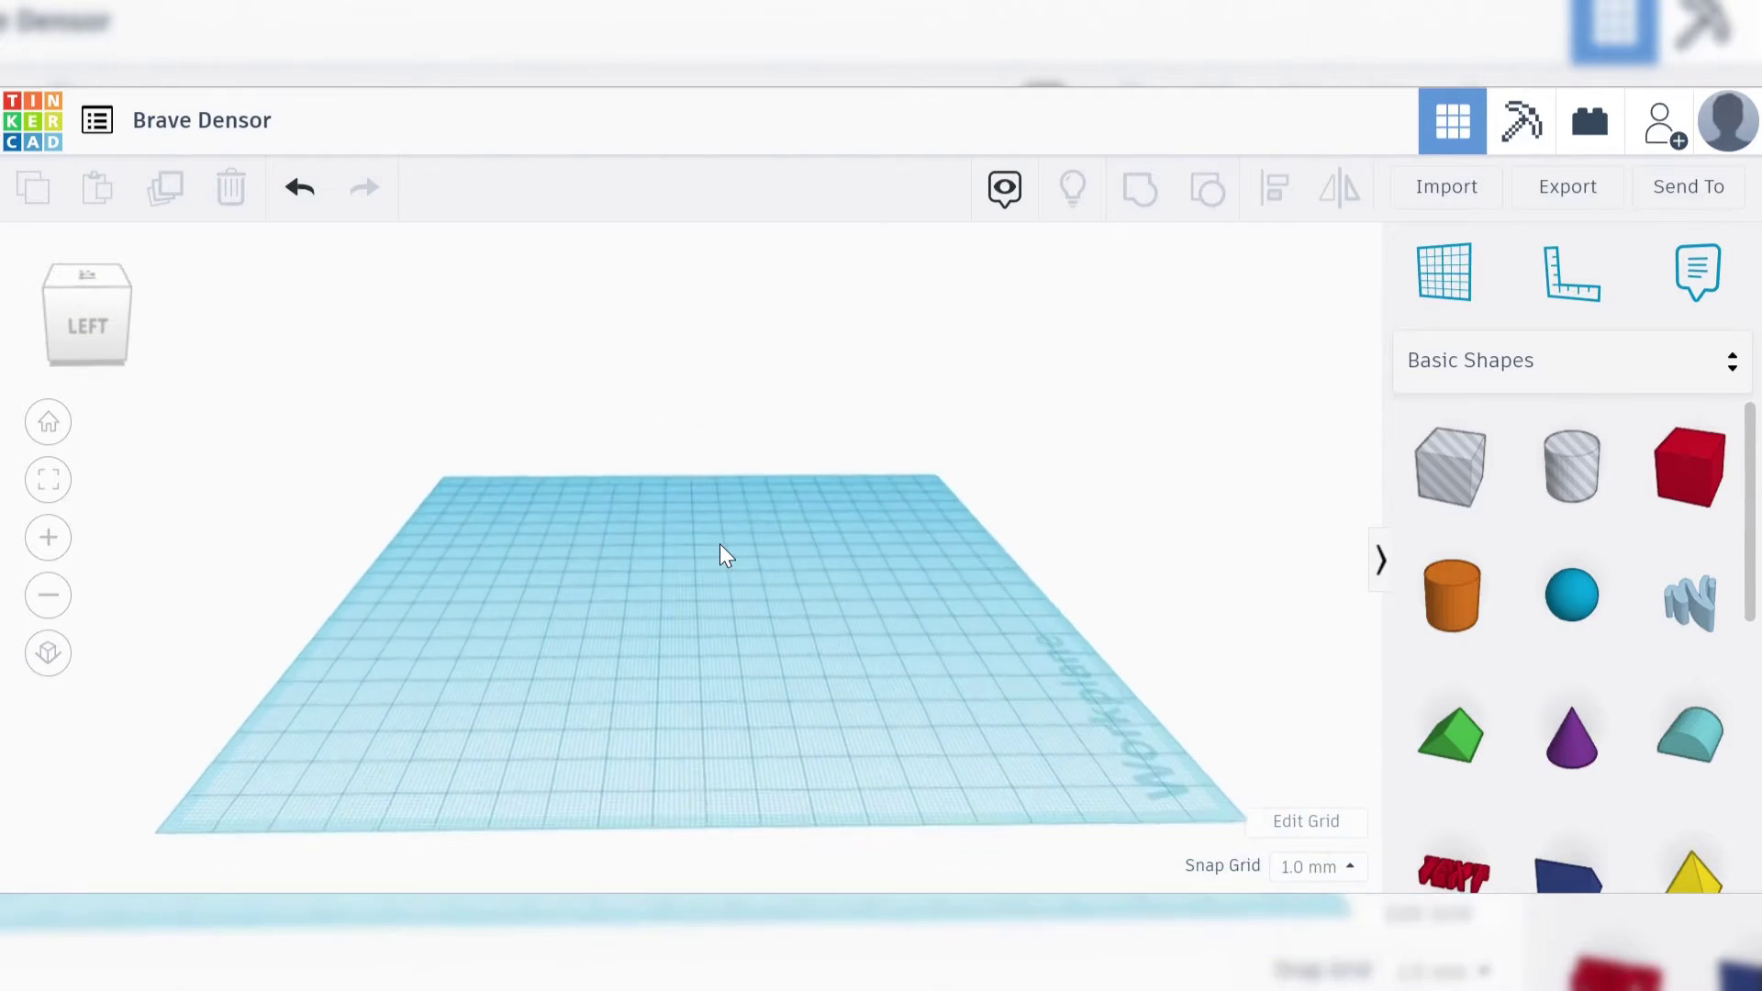
{"action": "right_click_drag", "start_coordinate": [717, 544], "coordinate": [680, 499]}
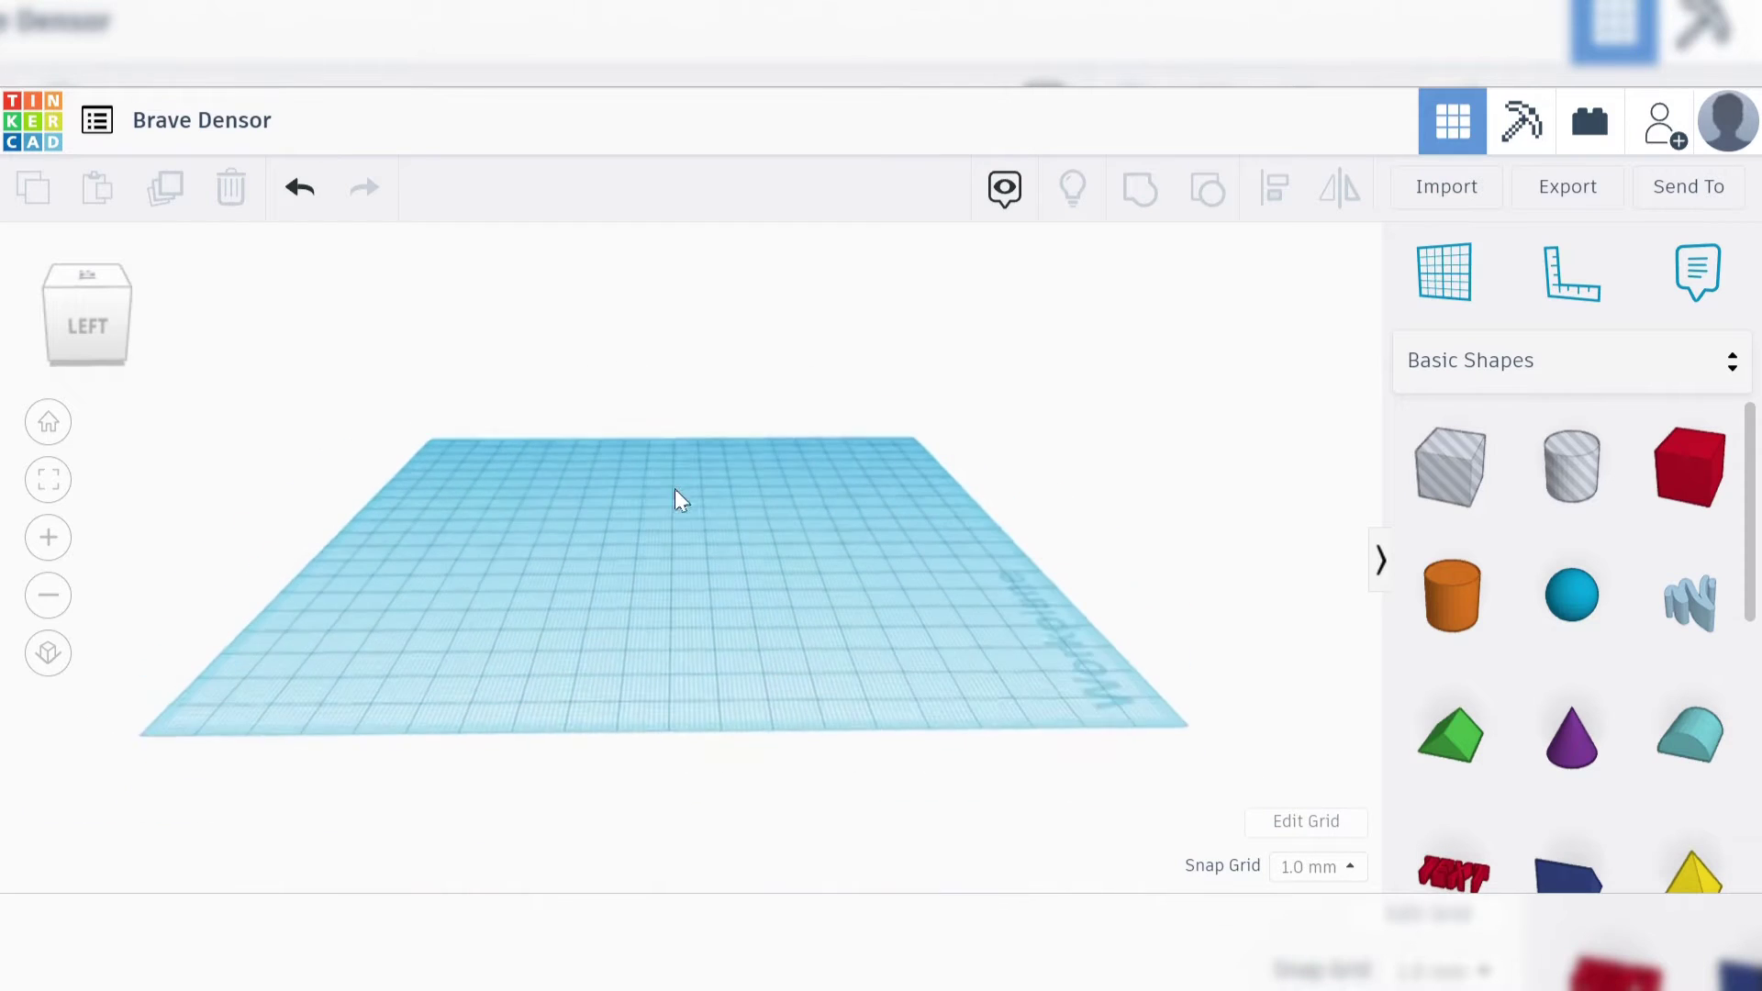
{"action": "left_click", "coordinate": [86, 327]}
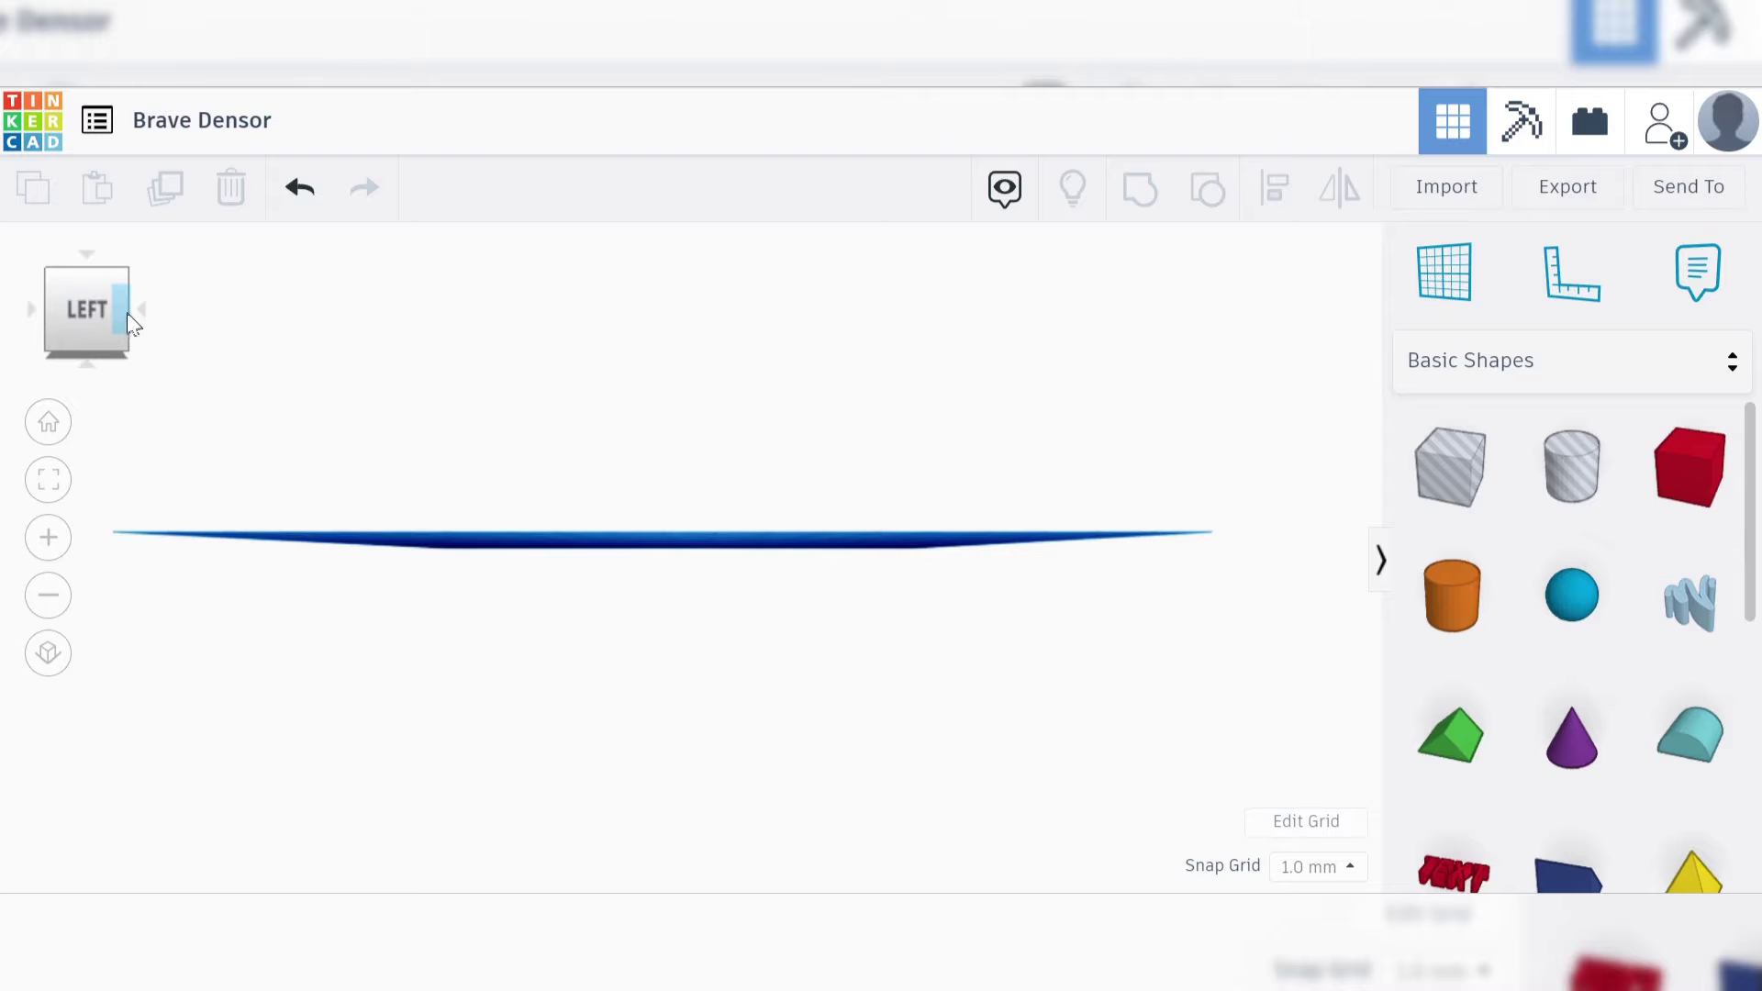
{"action": "left_click", "coordinate": [123, 310]}
{"action": "left_click", "coordinate": [112, 310]}
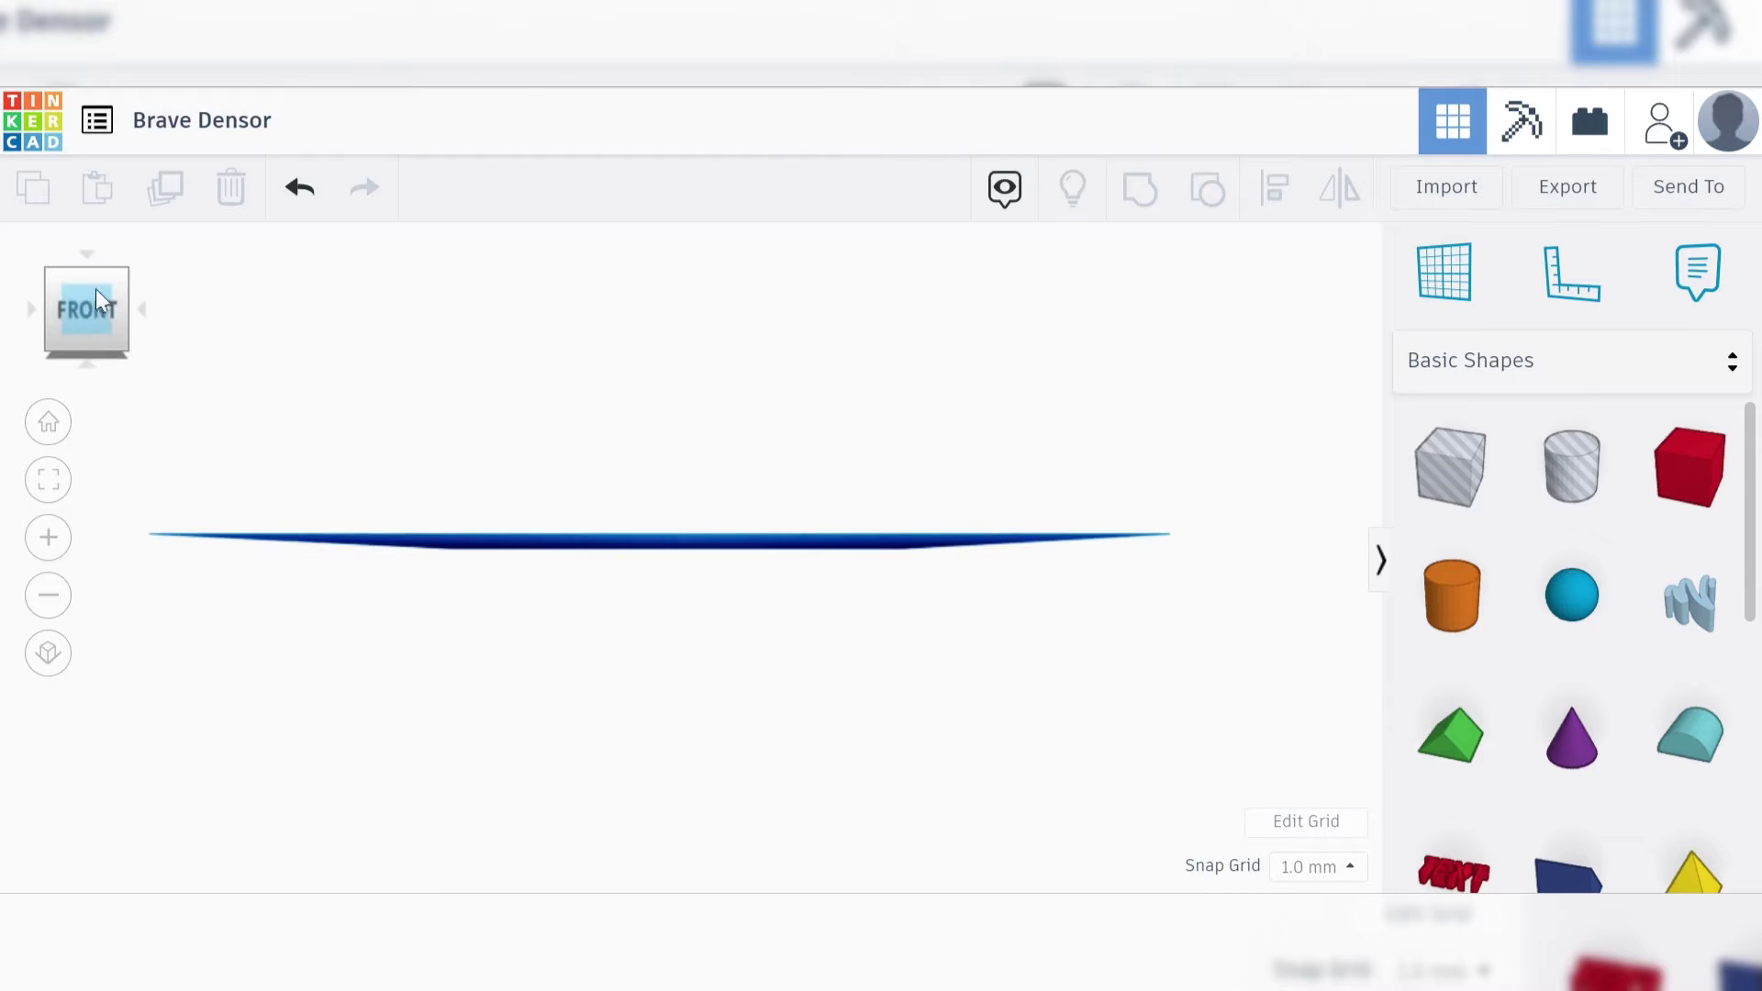
{"action": "left_click", "coordinate": [85, 268]}
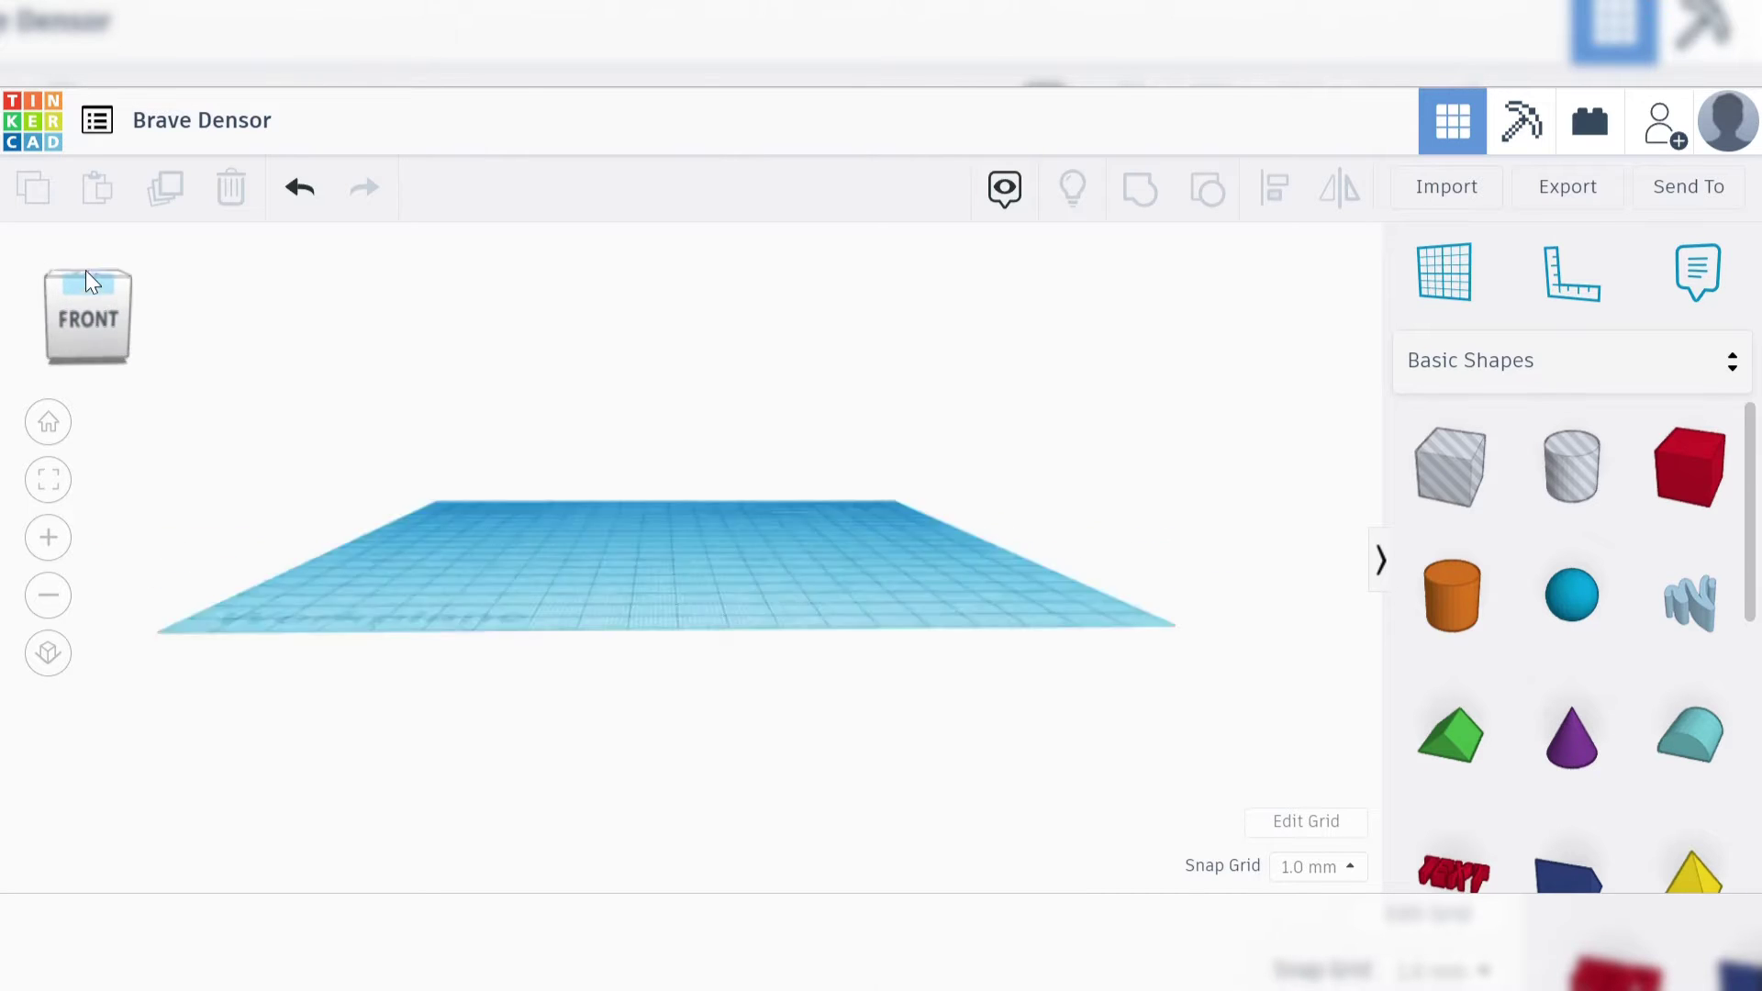
{"action": "left_click", "coordinate": [52, 311]}
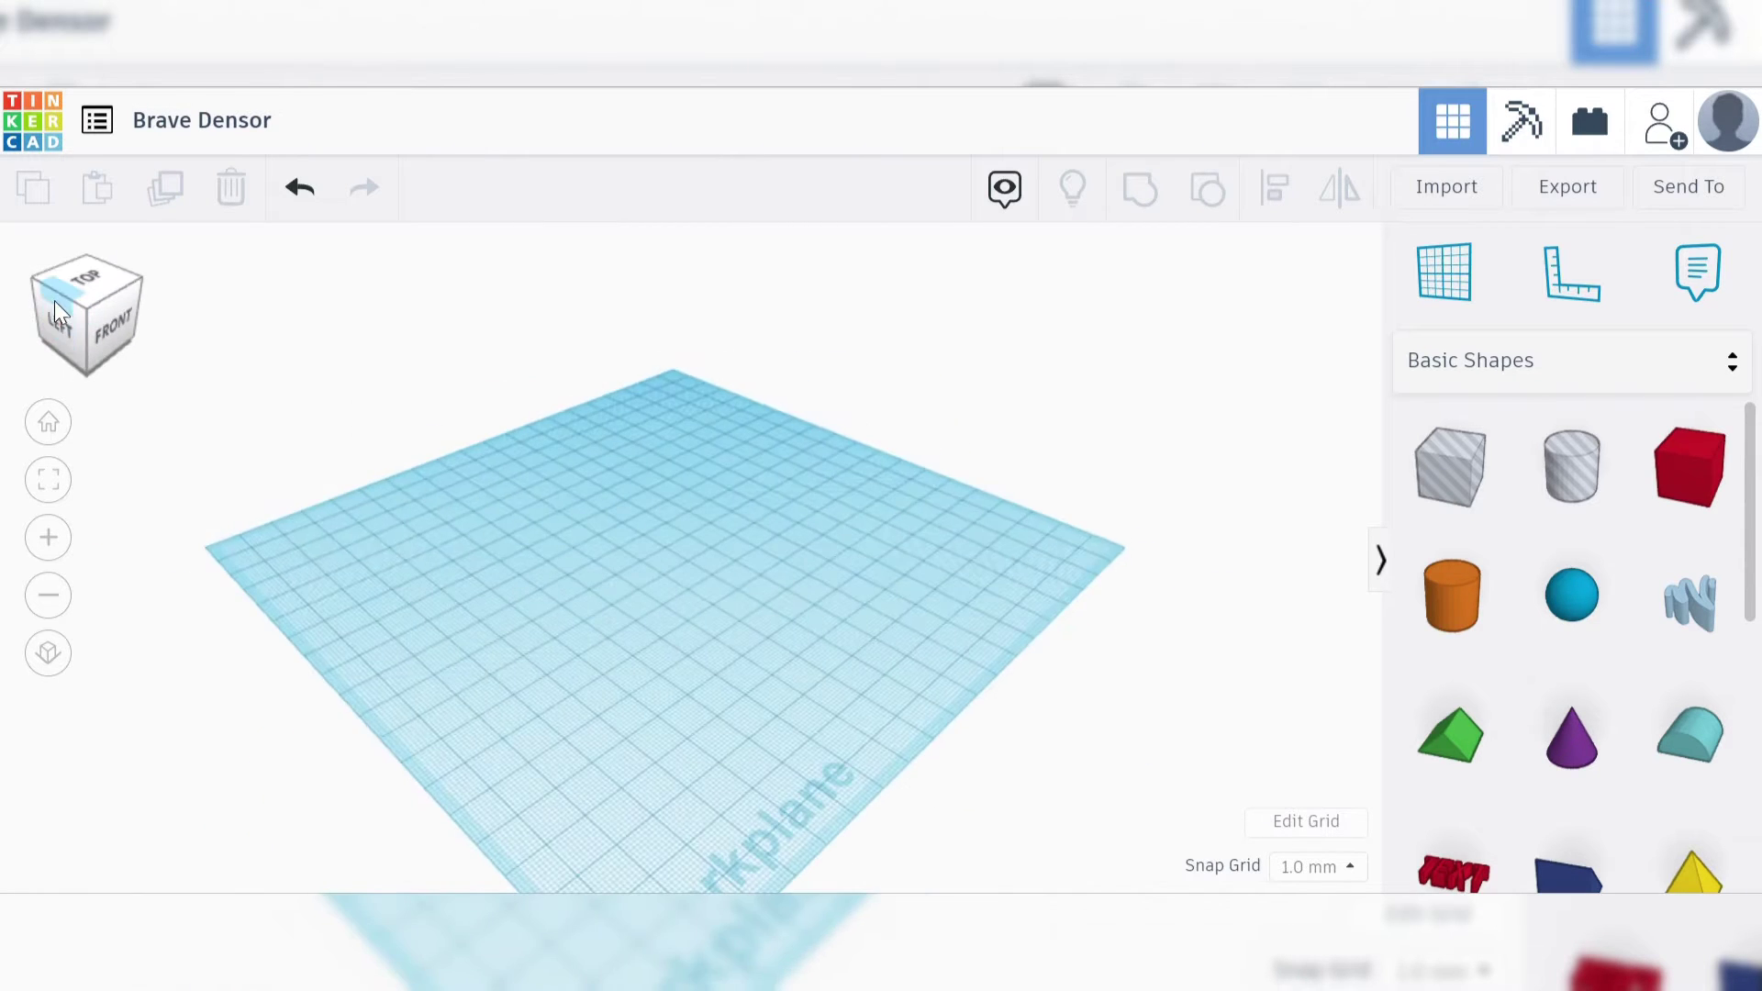
{"action": "left_click", "coordinate": [57, 298]}
{"action": "left_click", "coordinate": [84, 281]}
{"action": "right_click_drag", "start_coordinate": [534, 746], "coordinate": [927, 661]}
Place a solid red box near the middle of the workplane.
{"action": "left_click_drag", "start_coordinate": [1709, 469], "coordinate": [686, 593]}
{"action": "right_click_drag", "start_coordinate": [345, 569], "coordinate": [488, 602]}
{"action": "scroll", "coordinate": [645, 643], "scroll_direction": "up", "scroll_amount": 1}
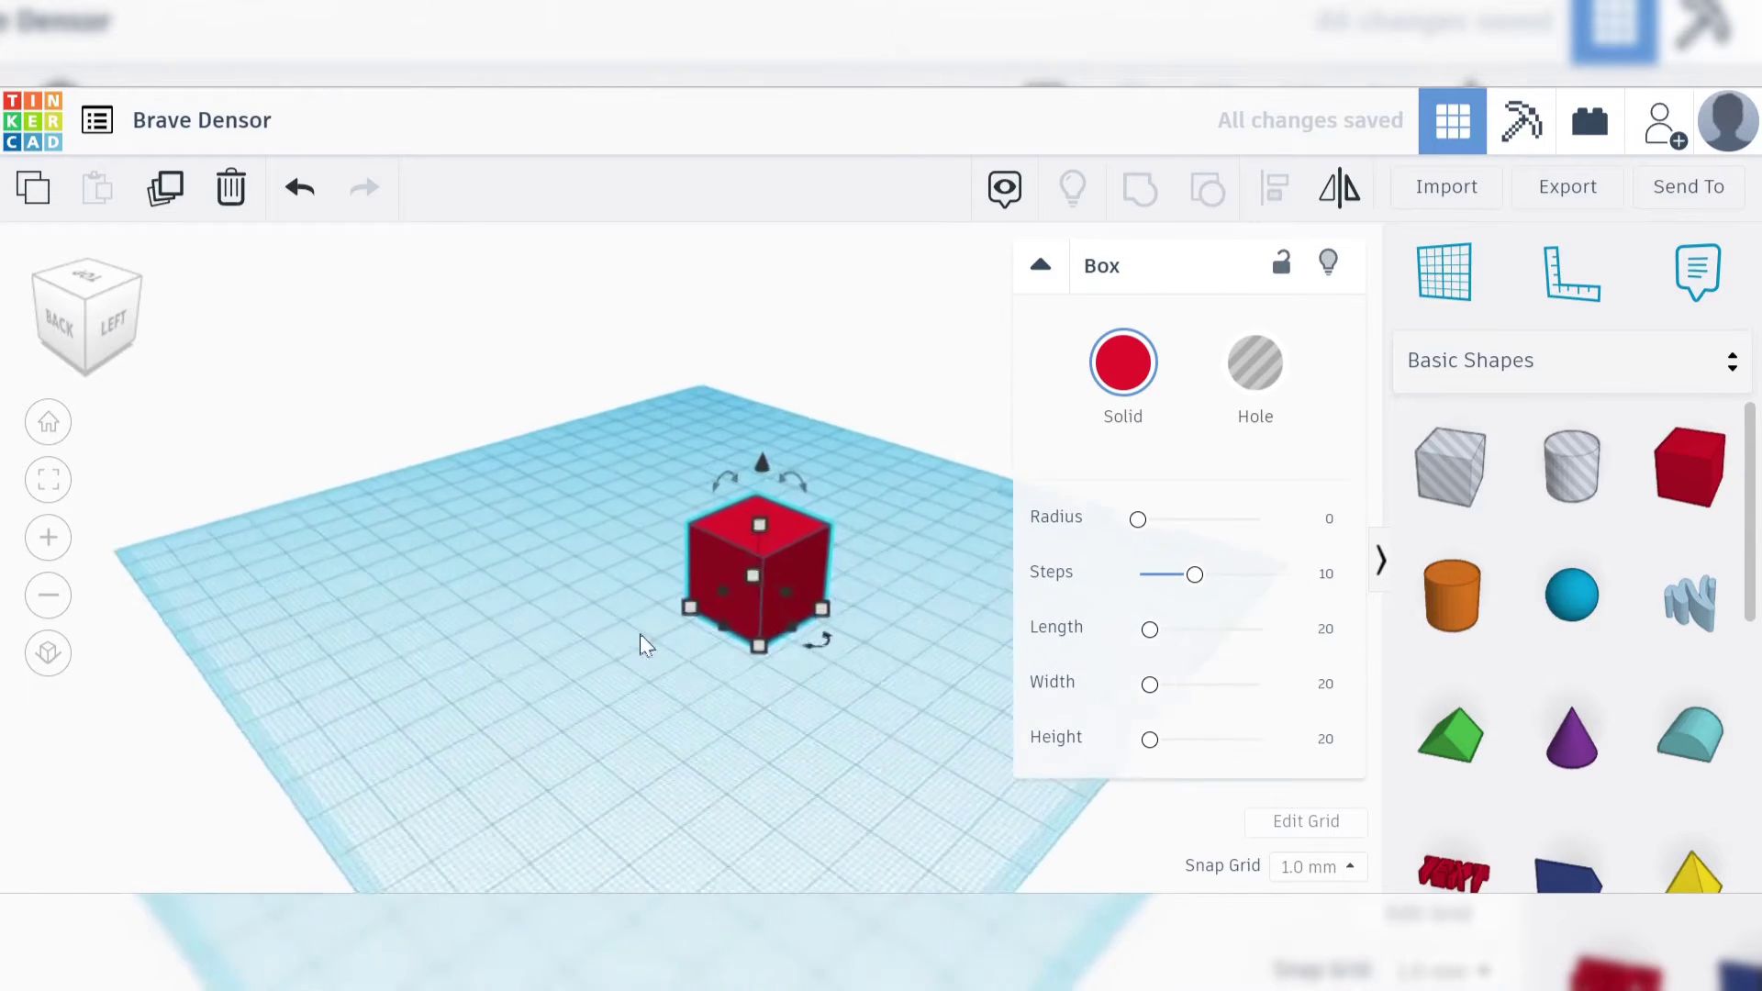
{"action": "scroll", "coordinate": [640, 633], "scroll_direction": "up", "scroll_amount": 2}
{"action": "mouse_move", "coordinate": [855, 670]}
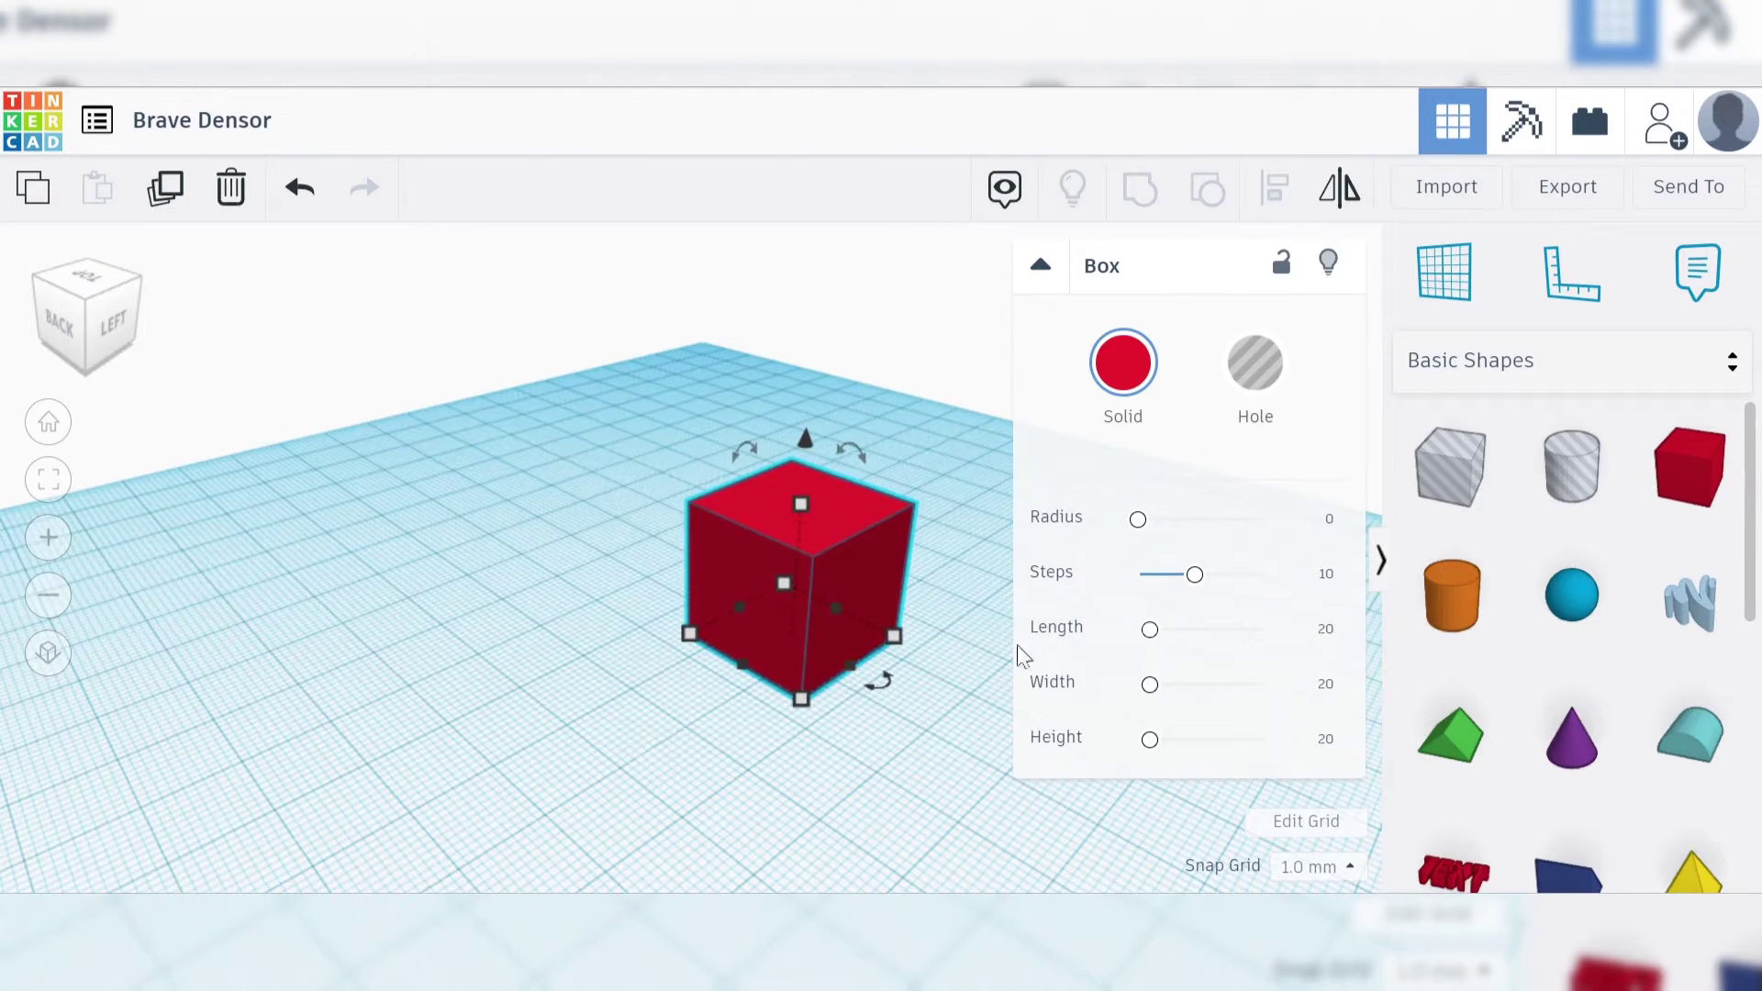
Try a box length of about 54 mm and width of about 56 mm, and reset length, width and height to 20.
{"action": "left_click_drag", "start_coordinate": [1150, 629], "coordinate": [1270, 636]}
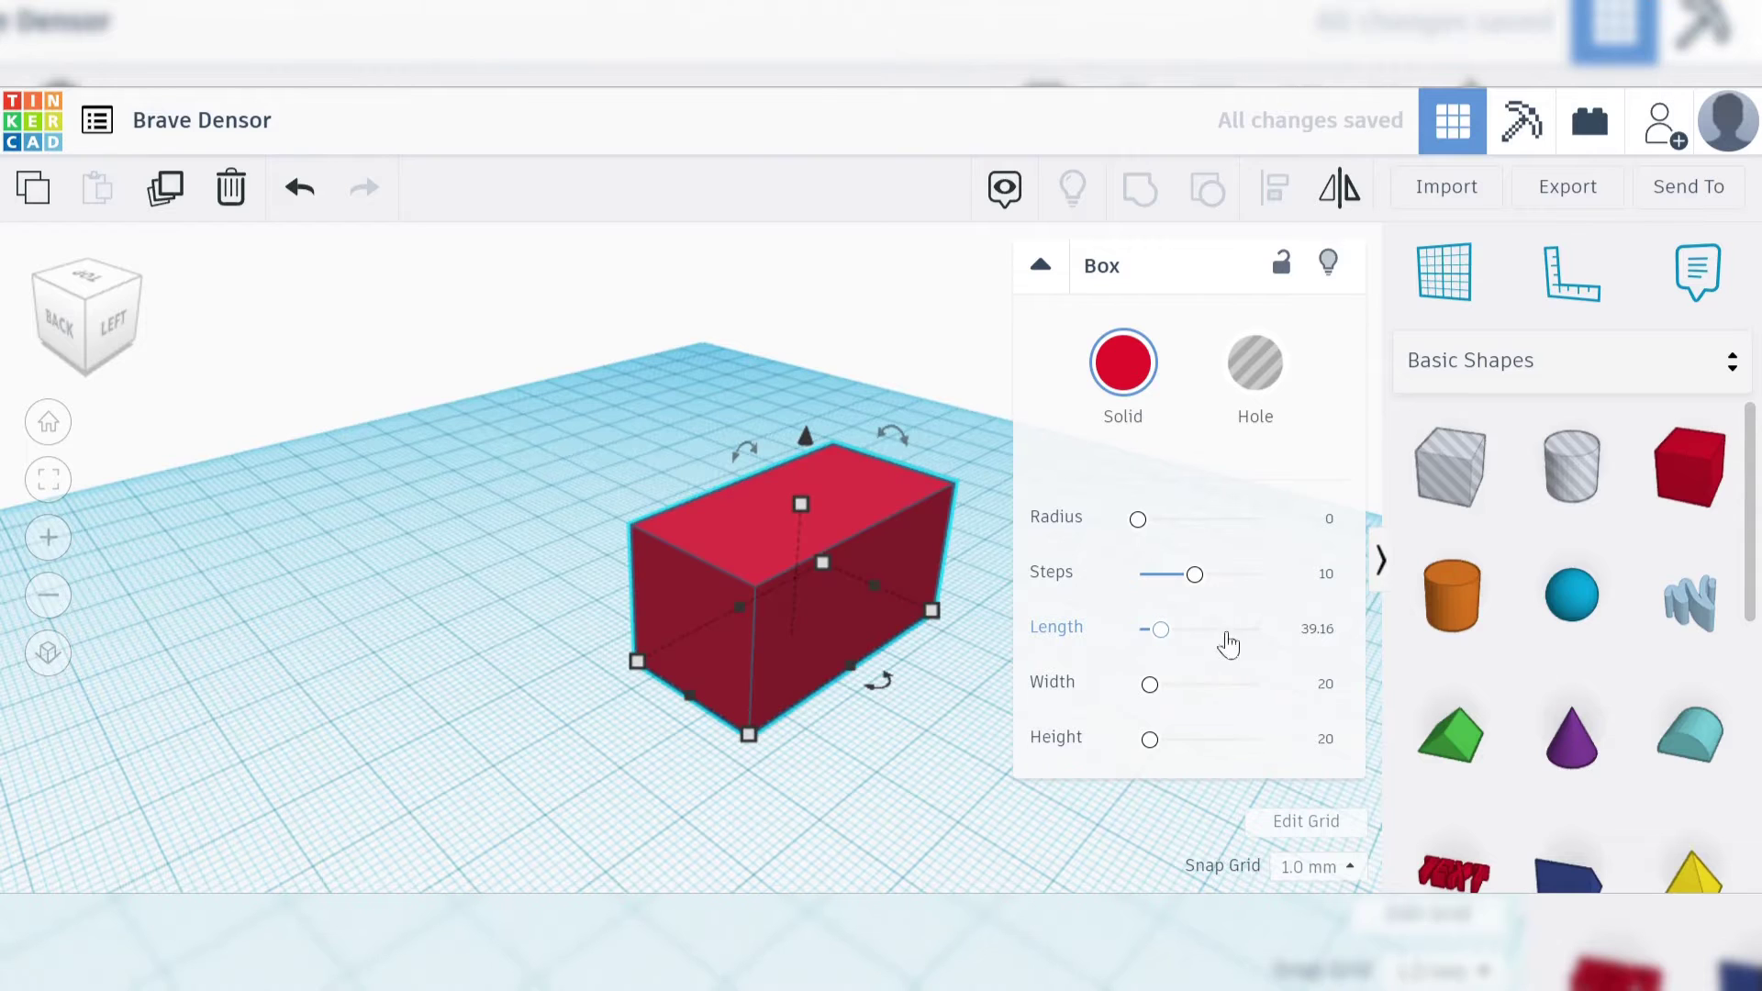
{"action": "left_click_drag", "start_coordinate": [1161, 640], "coordinate": [1150, 739]}
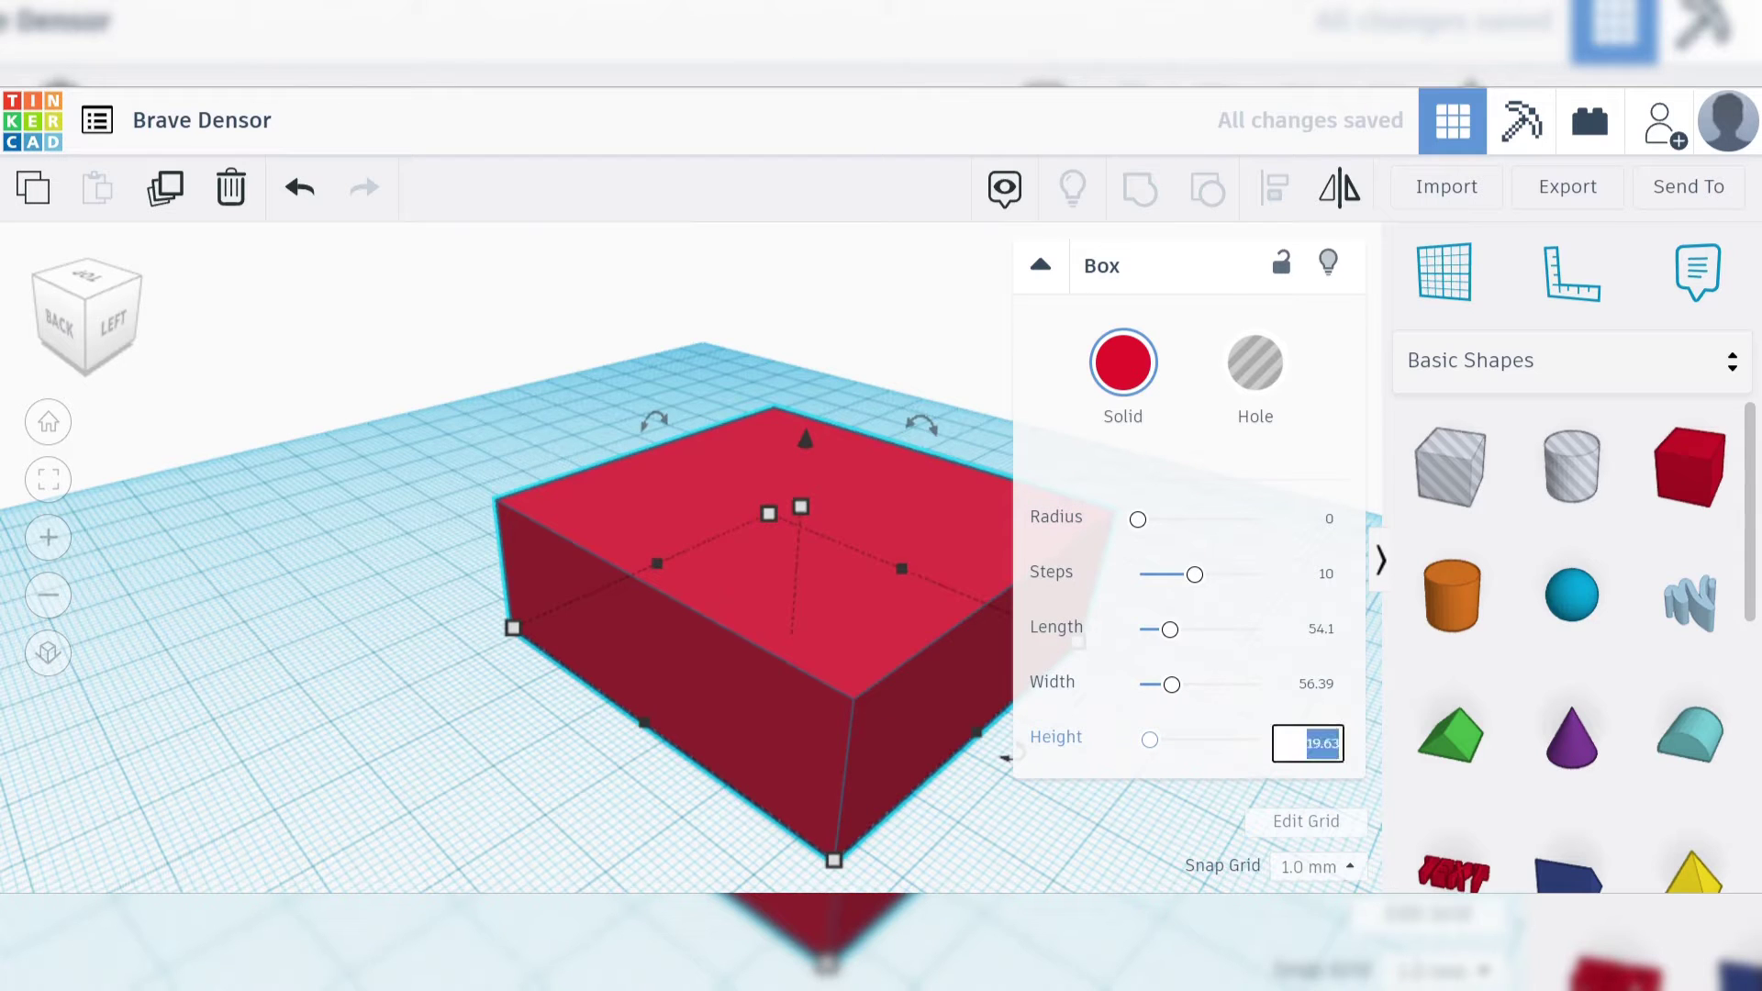
{"action": "type", "text": "20"}
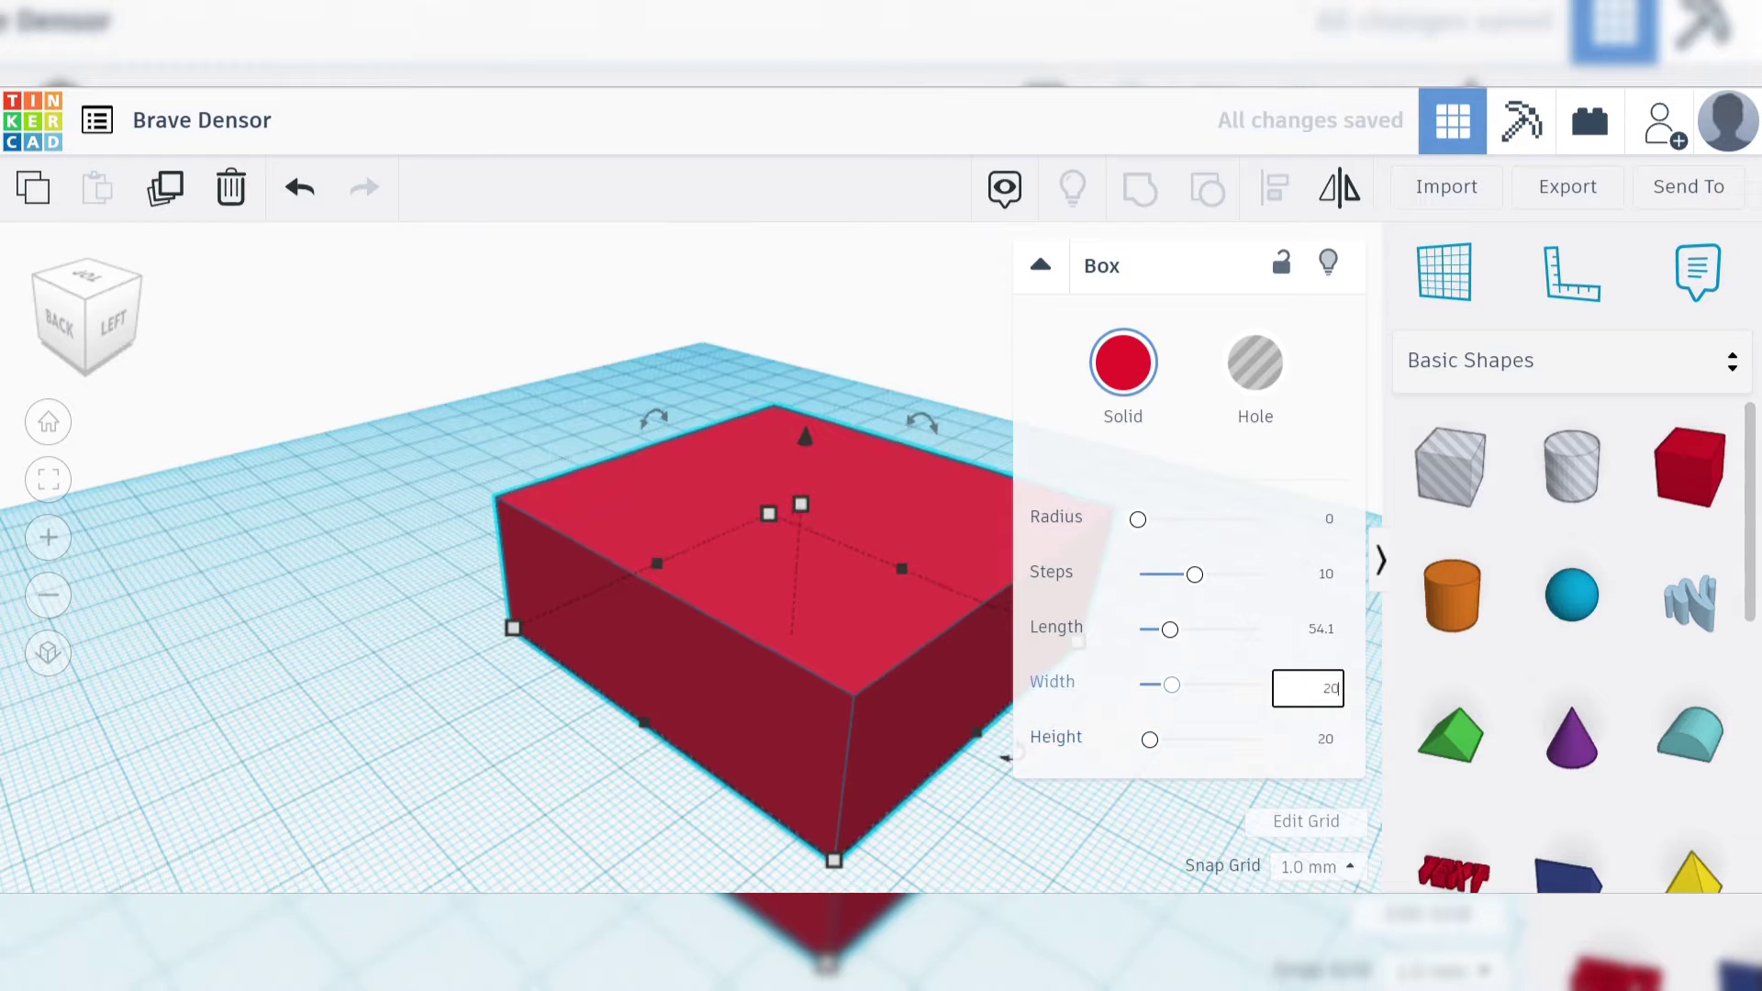
{"action": "left_click", "coordinate": [1321, 631]}
{"action": "type", "text": "20"}
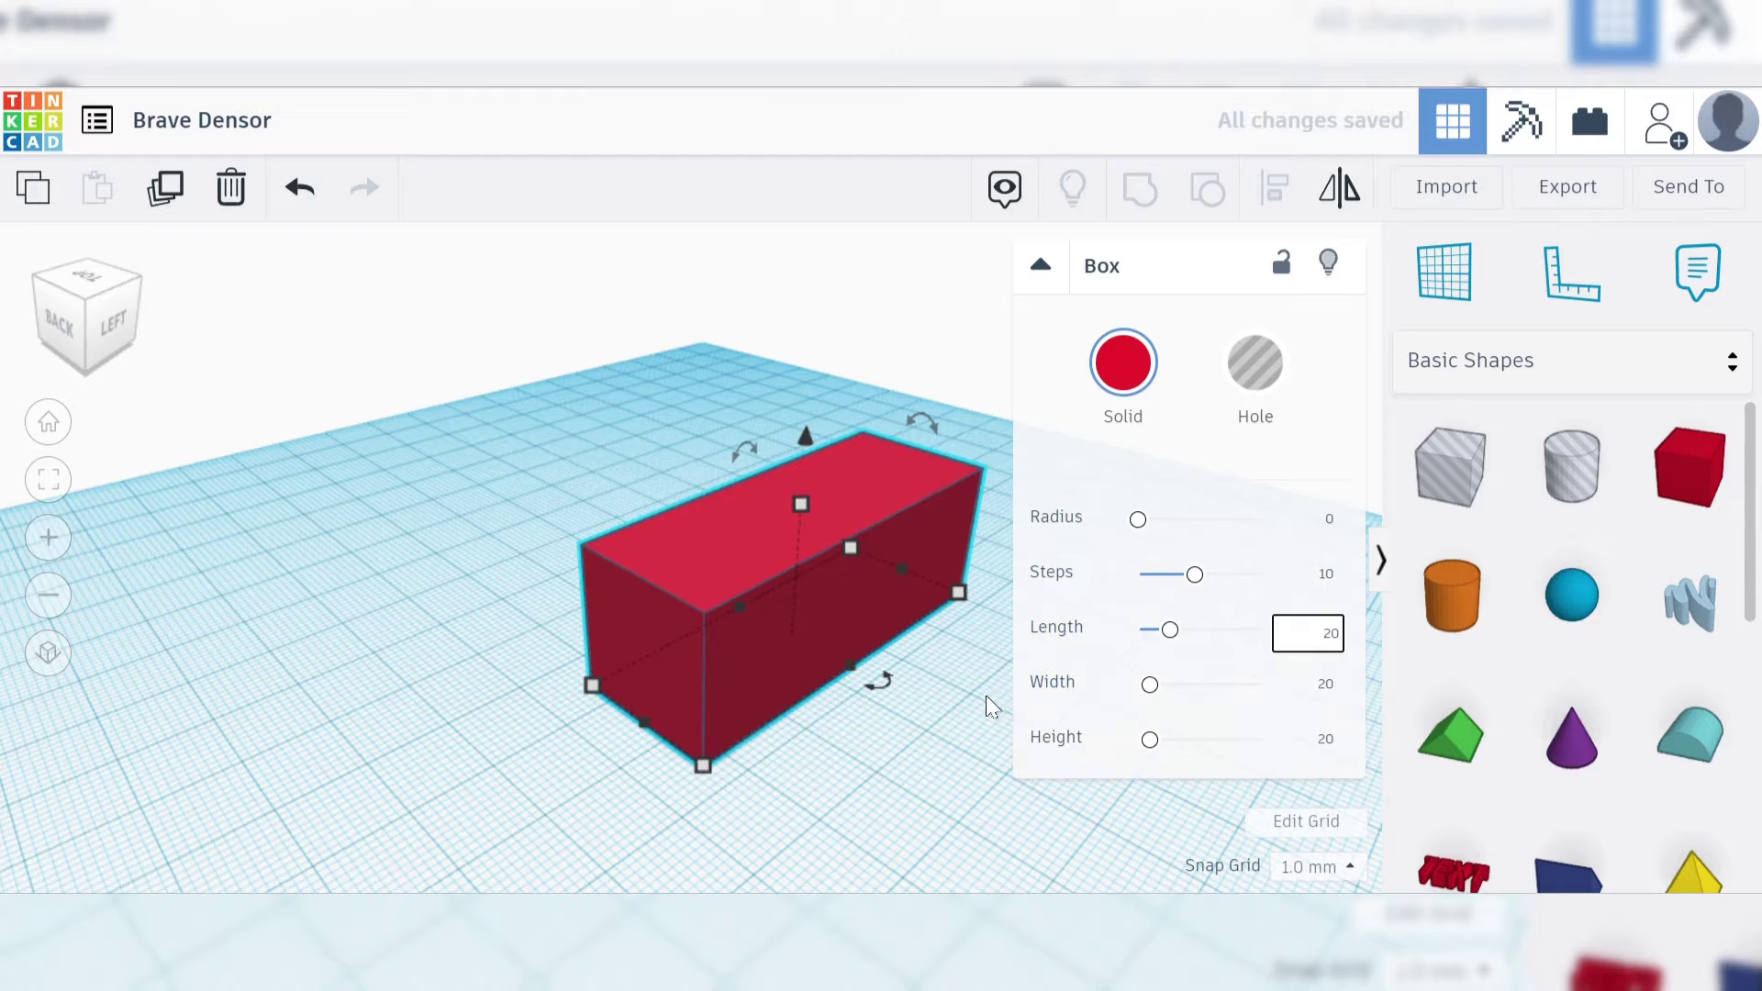
{"action": "key", "text": "Return"}
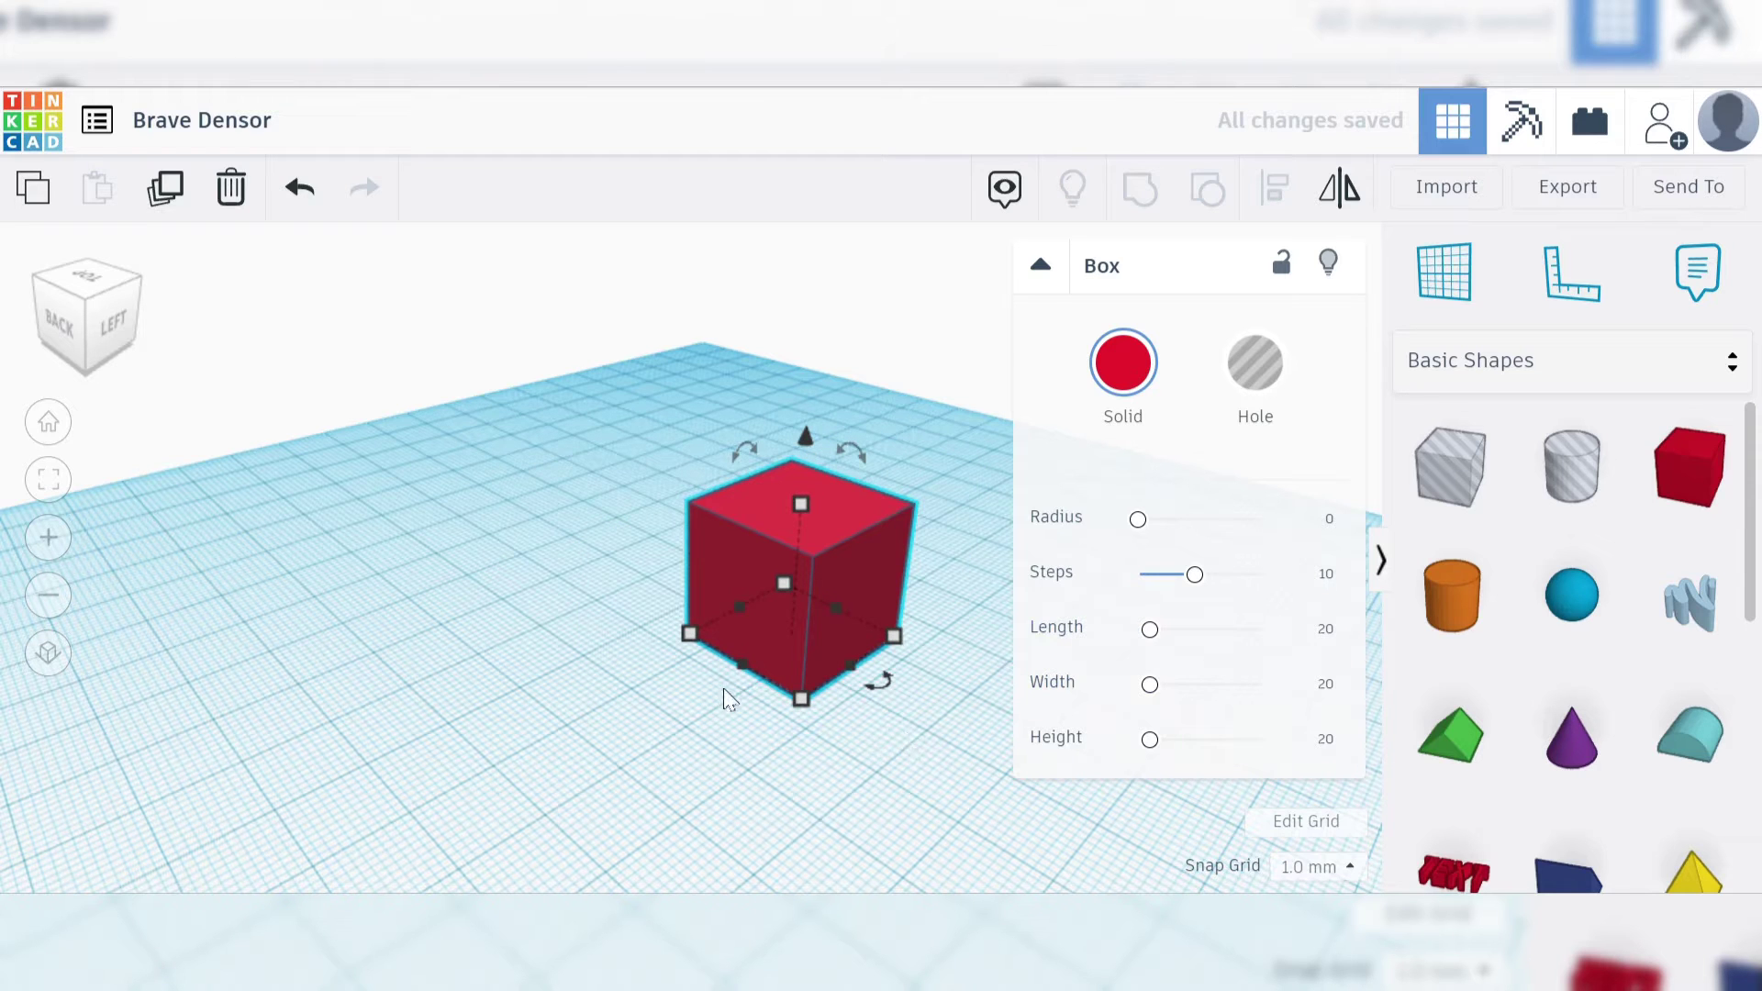
Enlarge the box's base from one corner and stretch its height to 24 mm.
{"action": "left_click_drag", "start_coordinate": [740, 661], "coordinate": [768, 740]}
{"action": "mouse_move", "coordinate": [791, 502]}
{"action": "left_mouse_down"}
{"action": "mouse_move", "coordinate": [780, 454]}
{"action": "mouse_move", "coordinate": [779, 489]}
{"action": "left_mouse_up"}
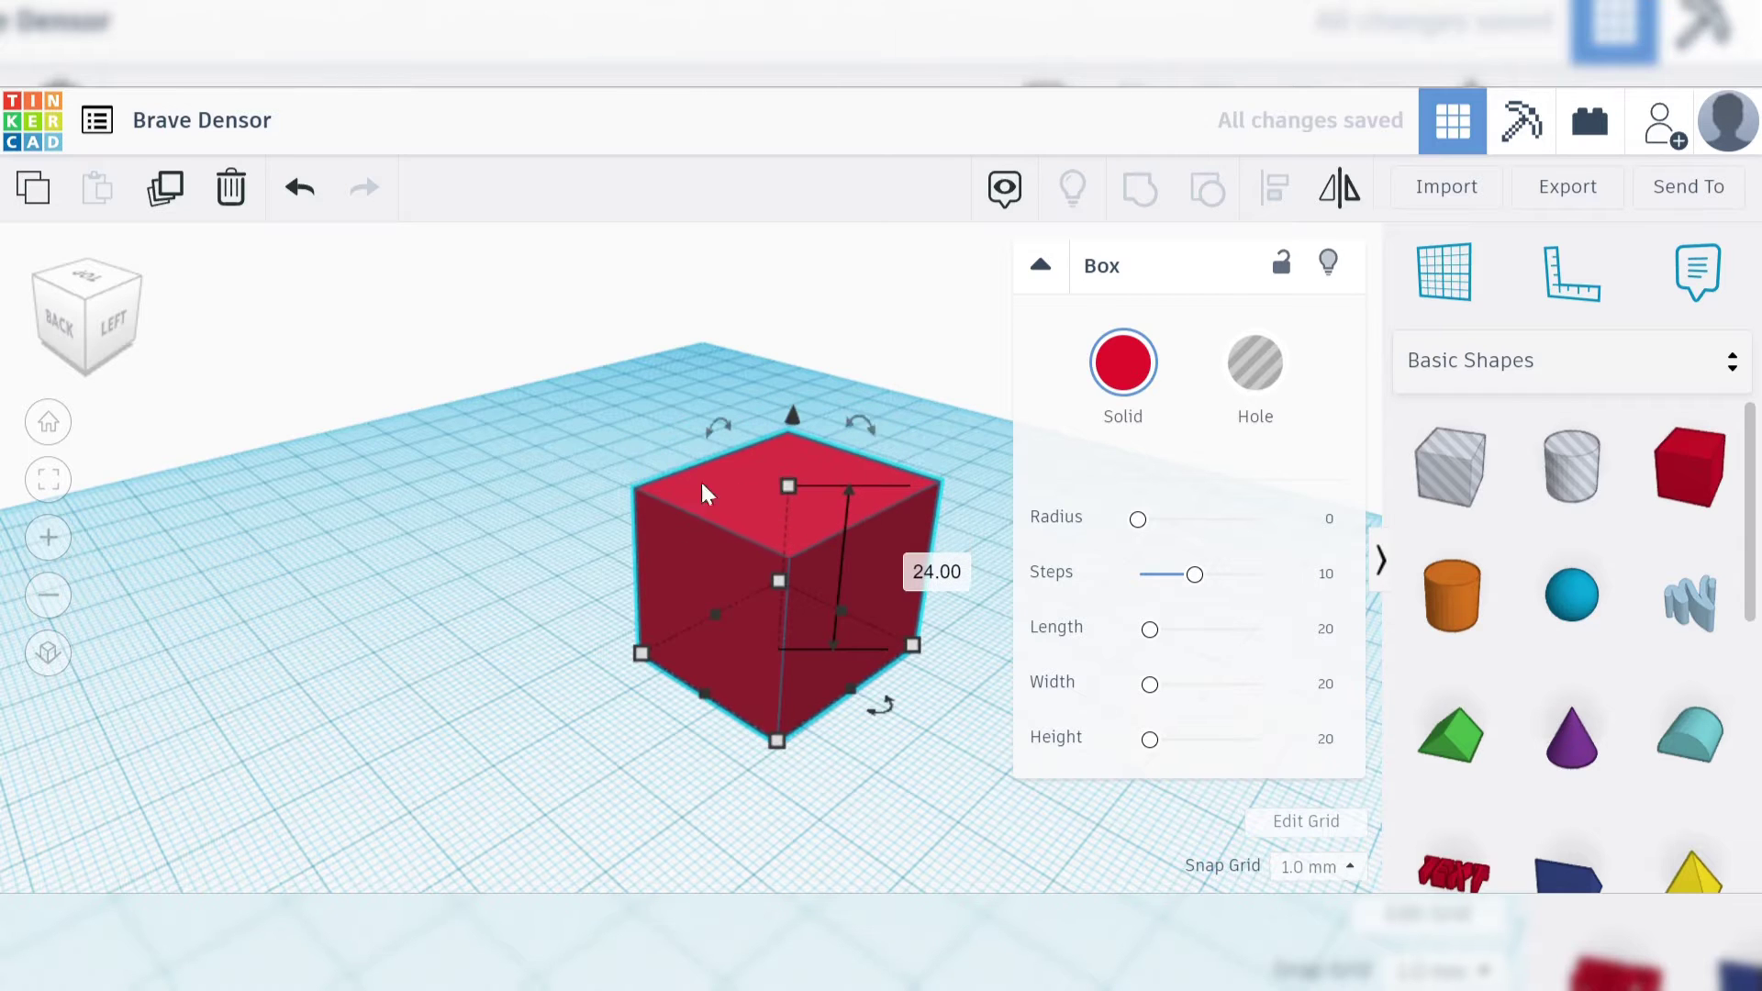
Try lifting the box 13 mm above the workplane, collapse its shape settings, and set its elevation back to 0.
{"action": "right_click_drag", "start_coordinate": [701, 485], "coordinate": [717, 402]}
{"action": "mouse_move", "coordinate": [797, 357]}
{"action": "left_mouse_down"}
{"action": "mouse_move", "coordinate": [802, 327]}
{"action": "mouse_move", "coordinate": [807, 364]}
{"action": "left_mouse_up"}
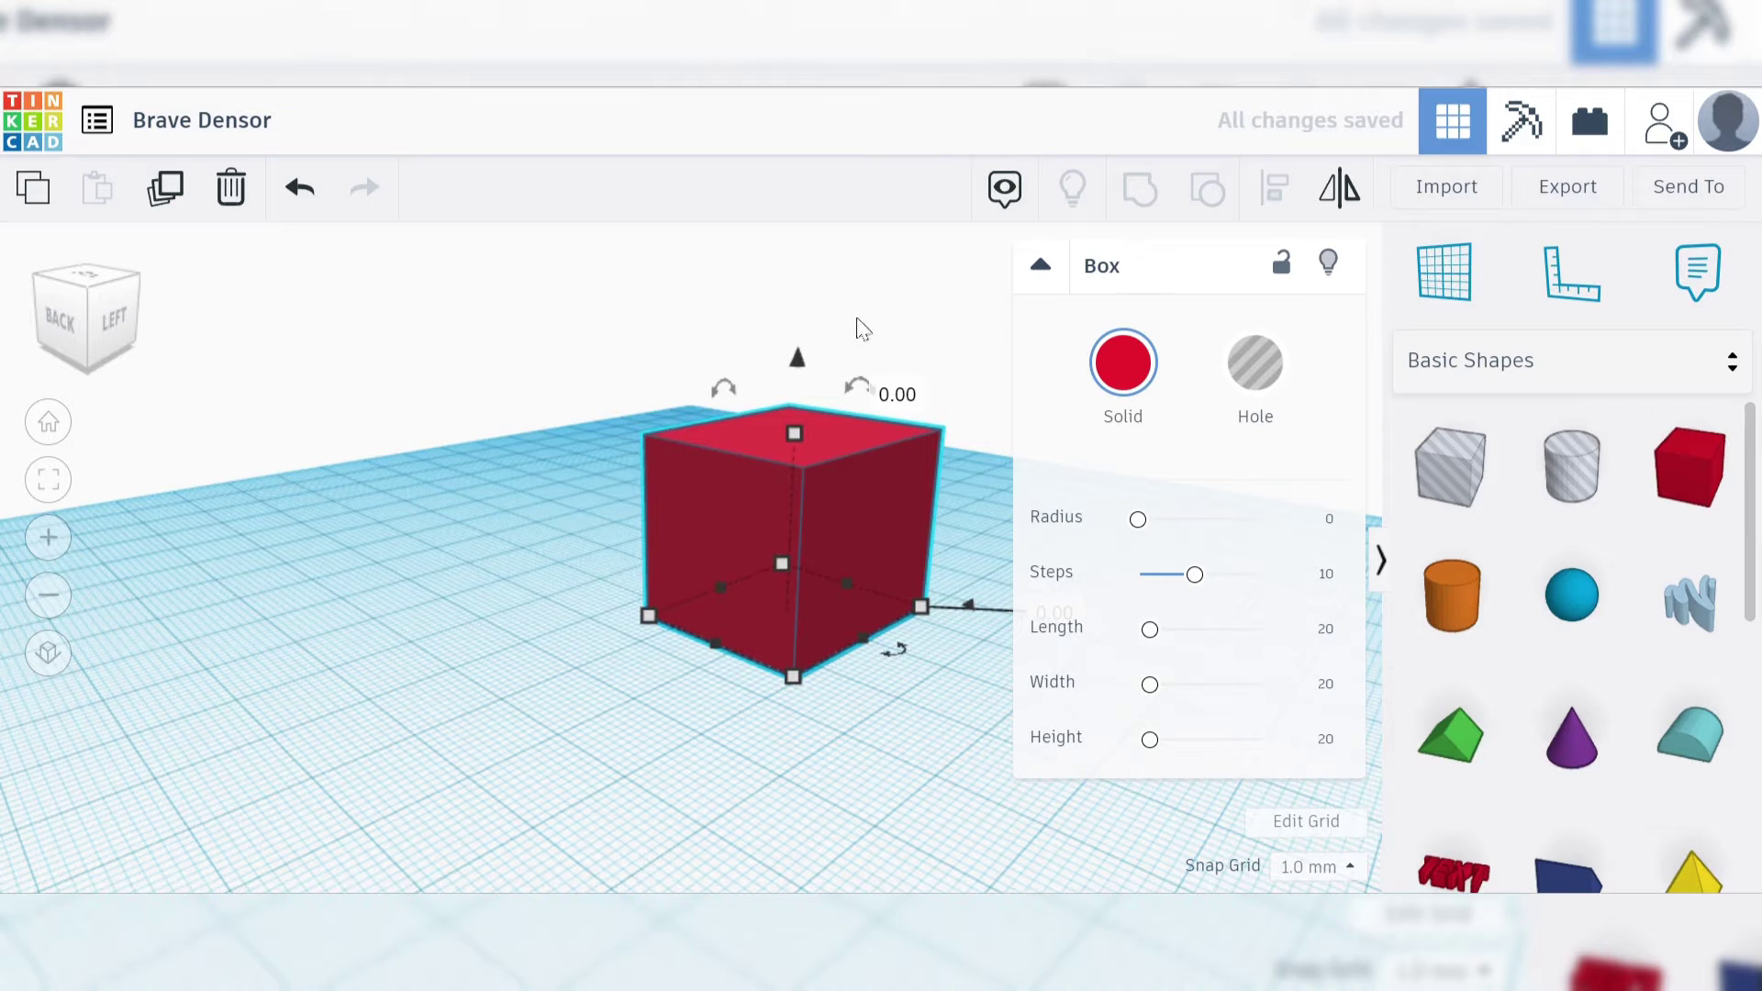
{"action": "left_click", "coordinate": [1043, 267]}
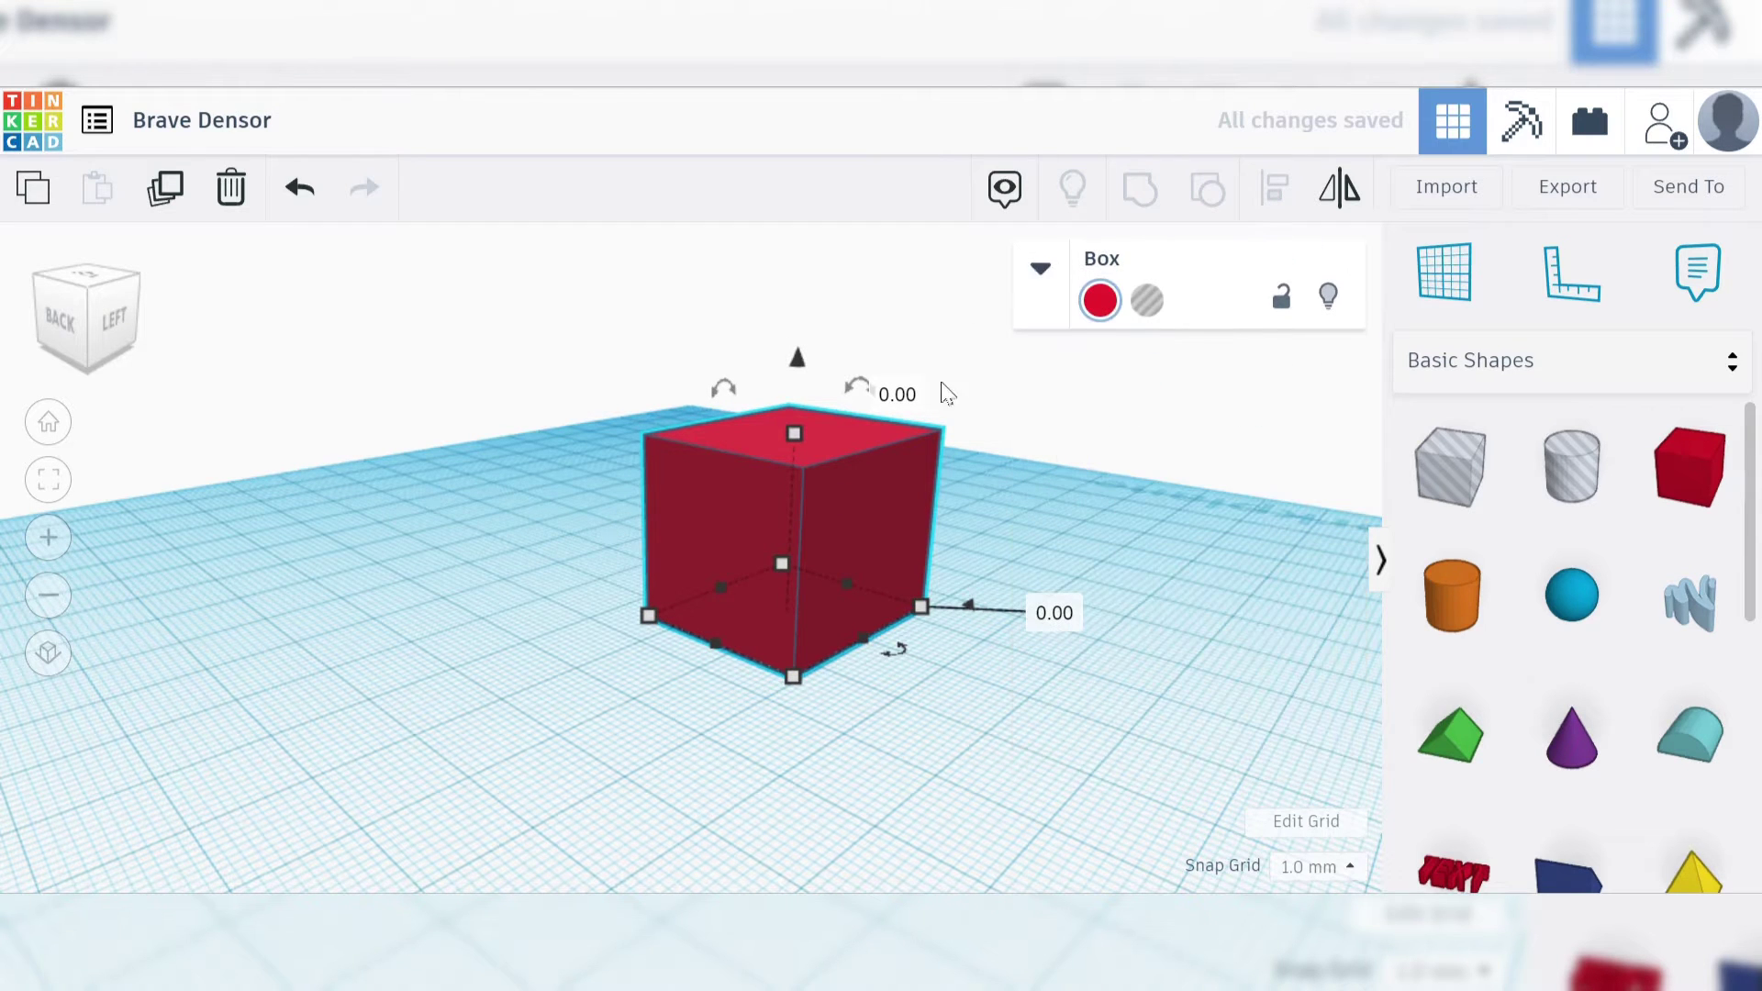
{"action": "left_click_drag", "start_coordinate": [800, 360], "coordinate": [834, 258]}
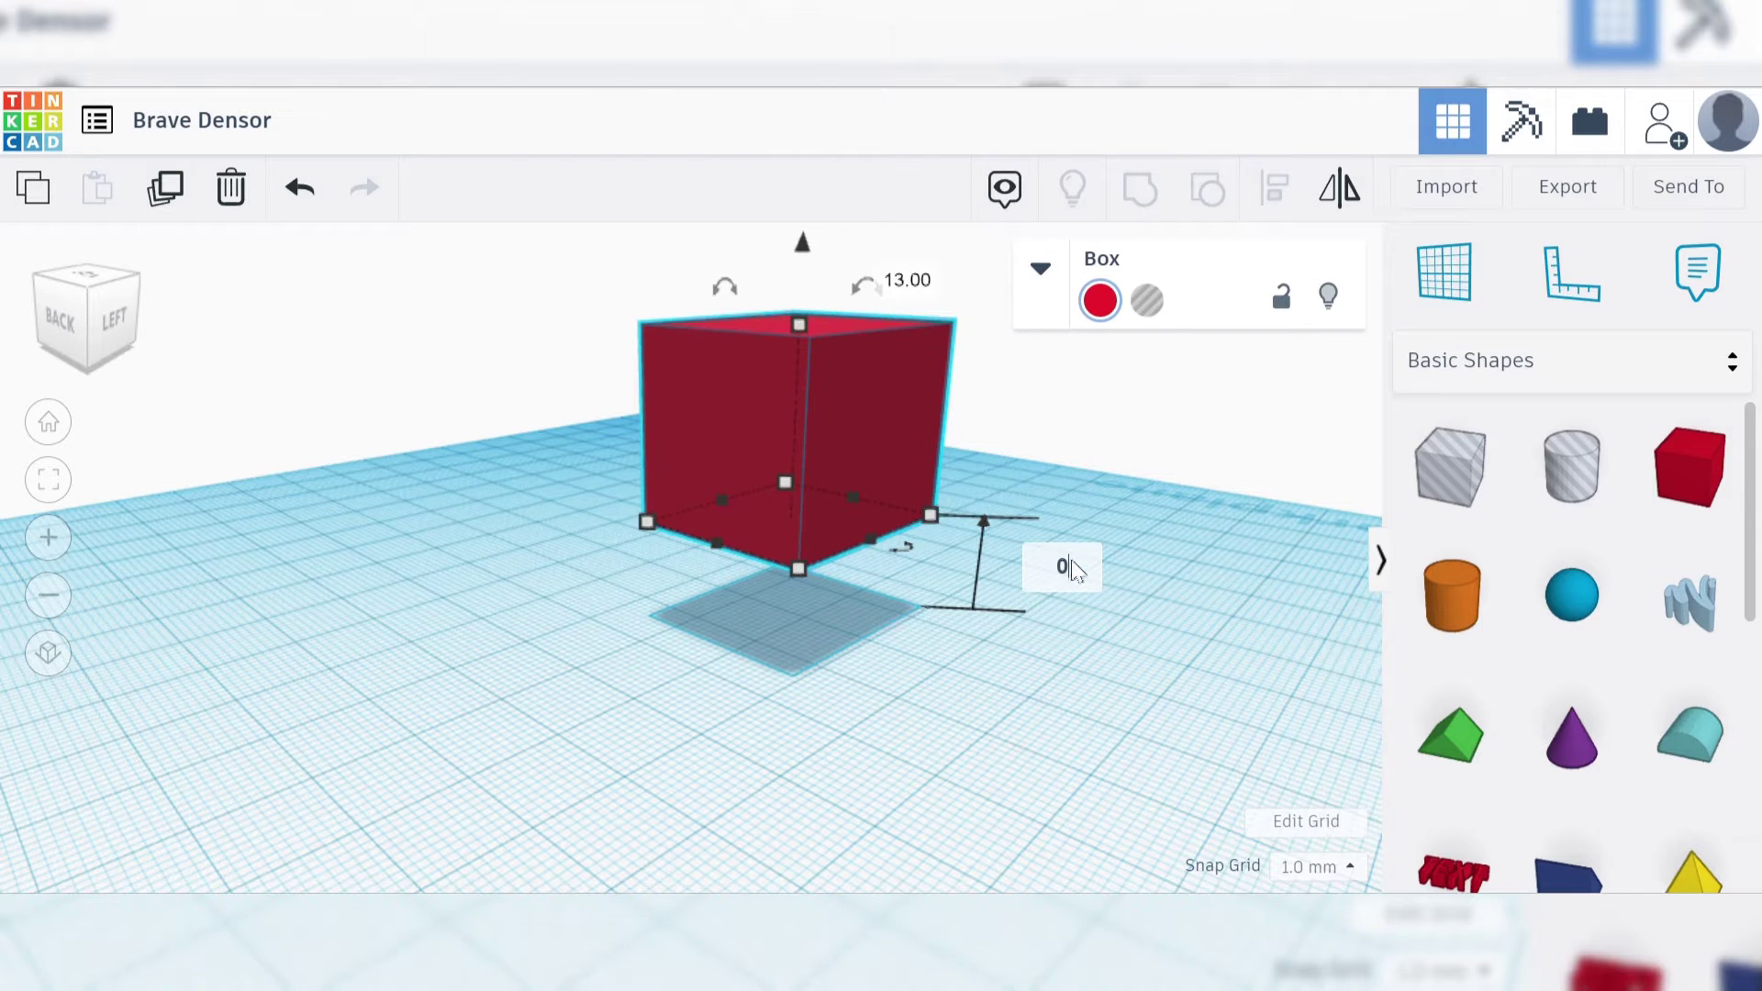
{"action": "key", "text": "Return"}
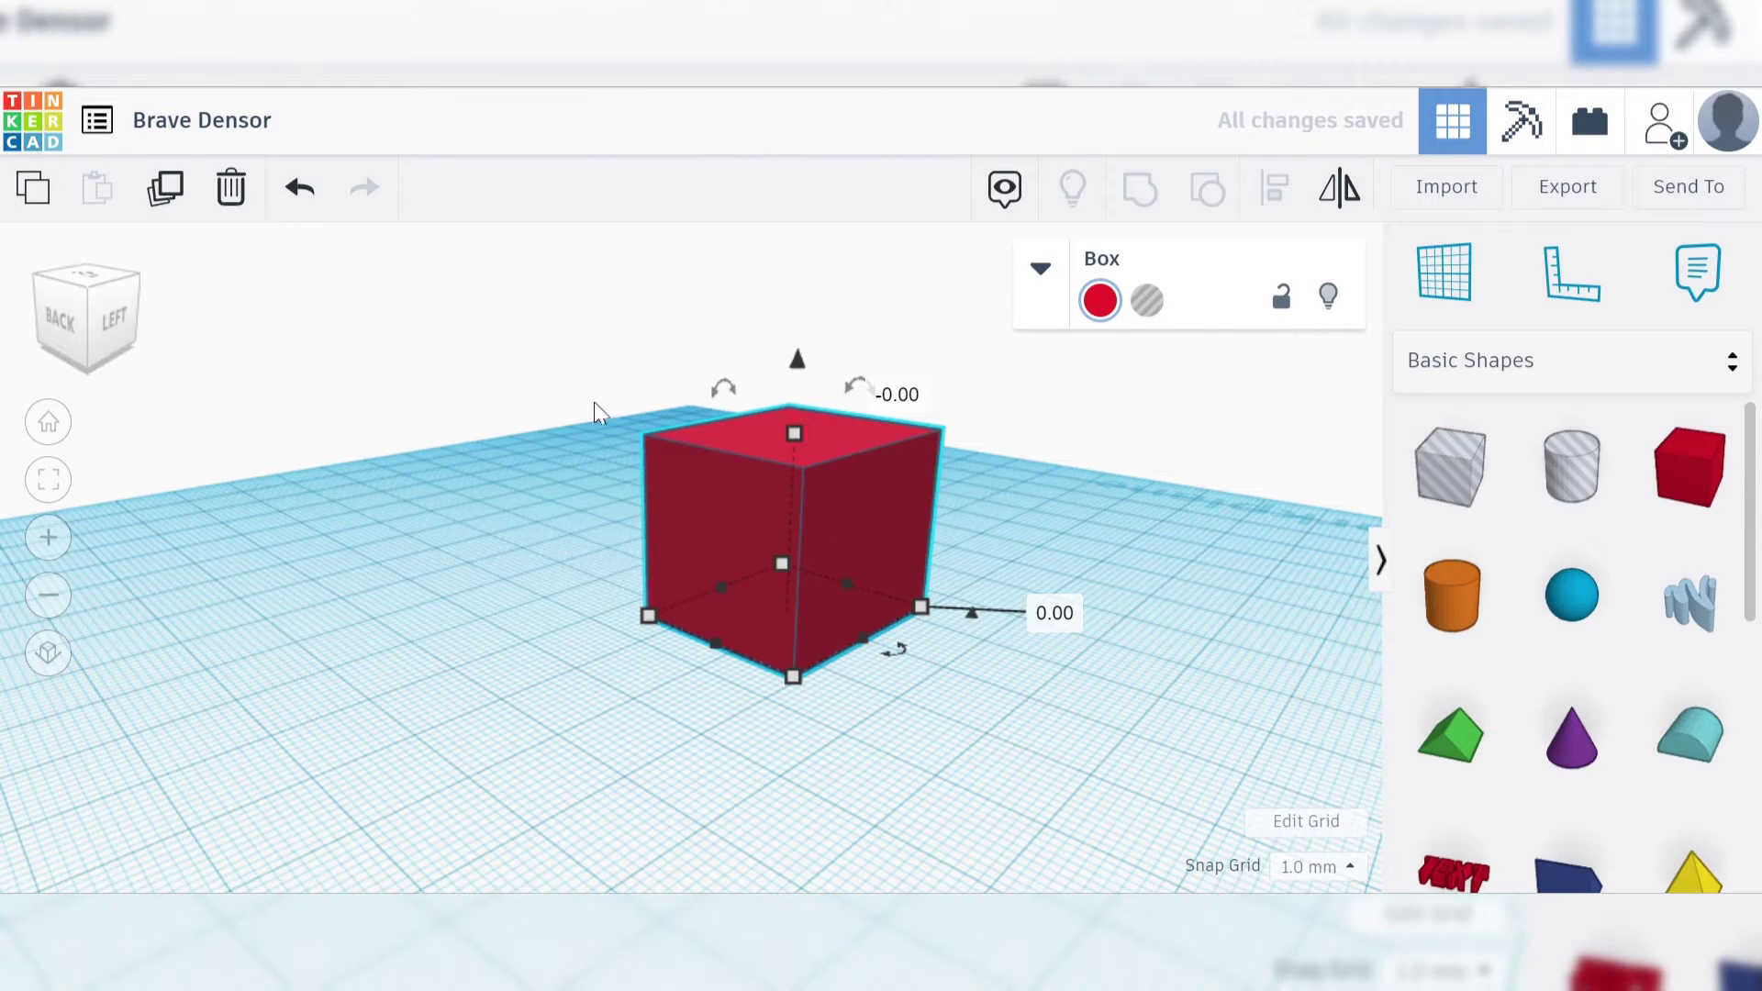
Tilt the box 2° about one horizontal axis and set the trial tilt about the other to 0°.
{"action": "left_click_drag", "start_coordinate": [727, 390], "coordinate": [709, 346]}
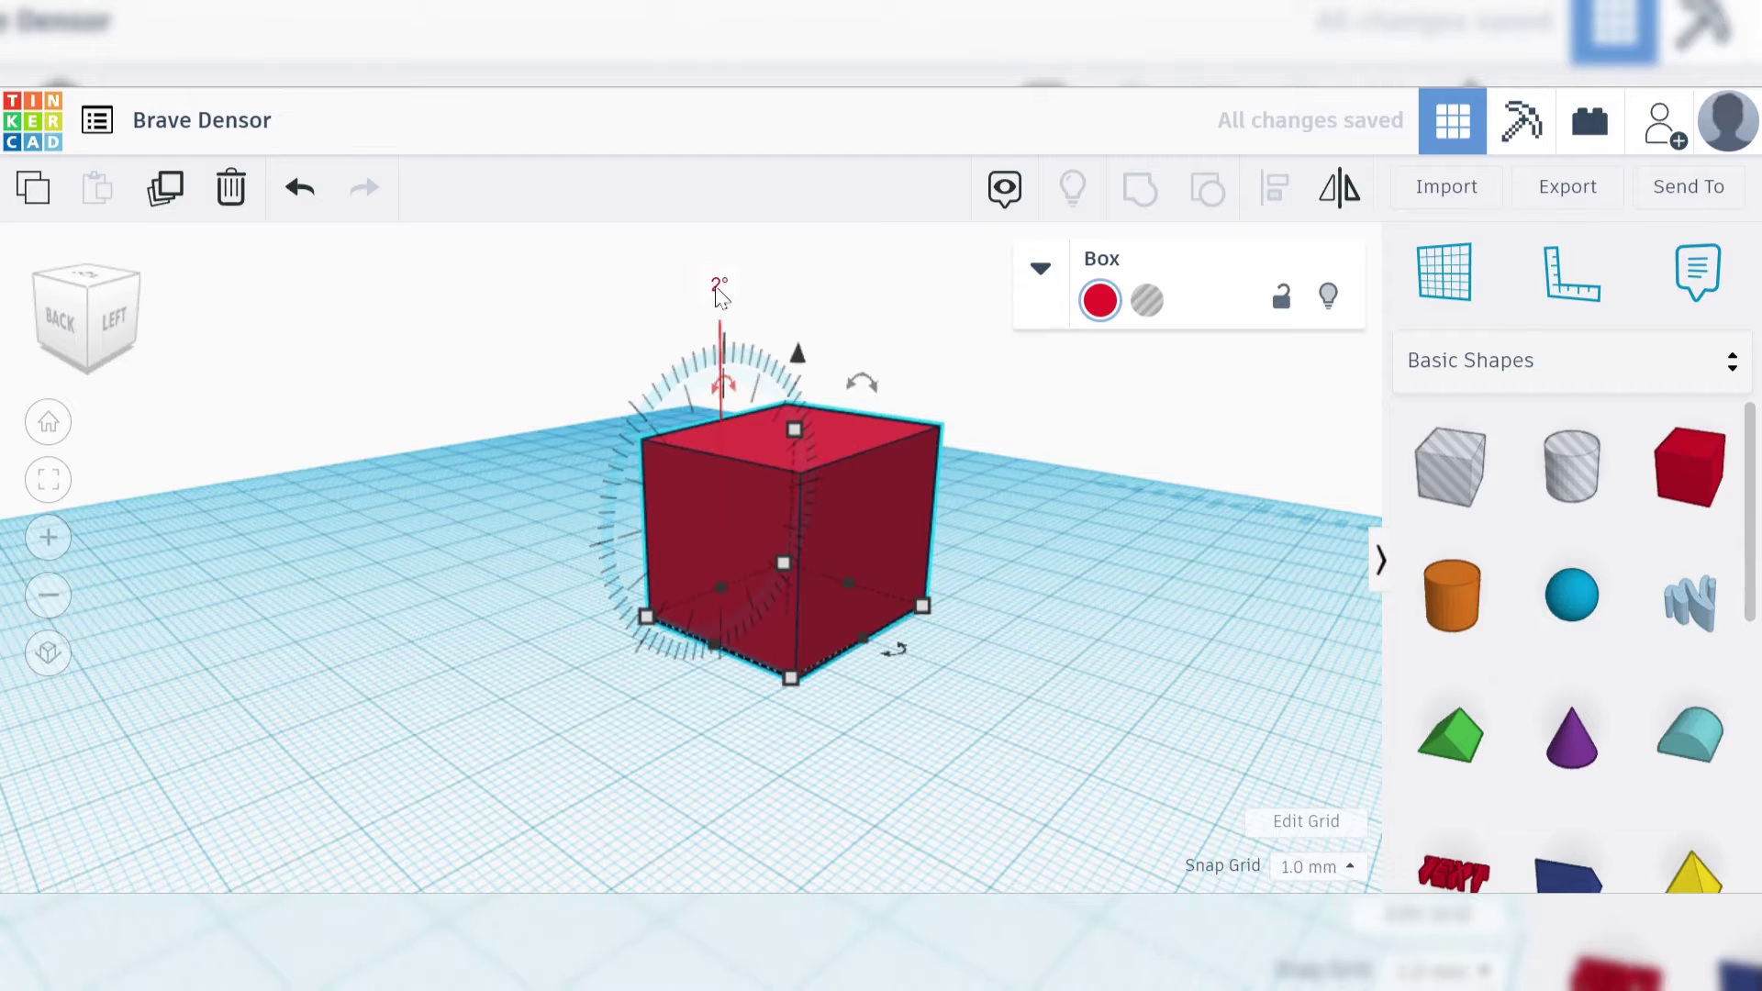
{"action": "left_click_drag", "start_coordinate": [861, 381], "coordinate": [873, 338]}
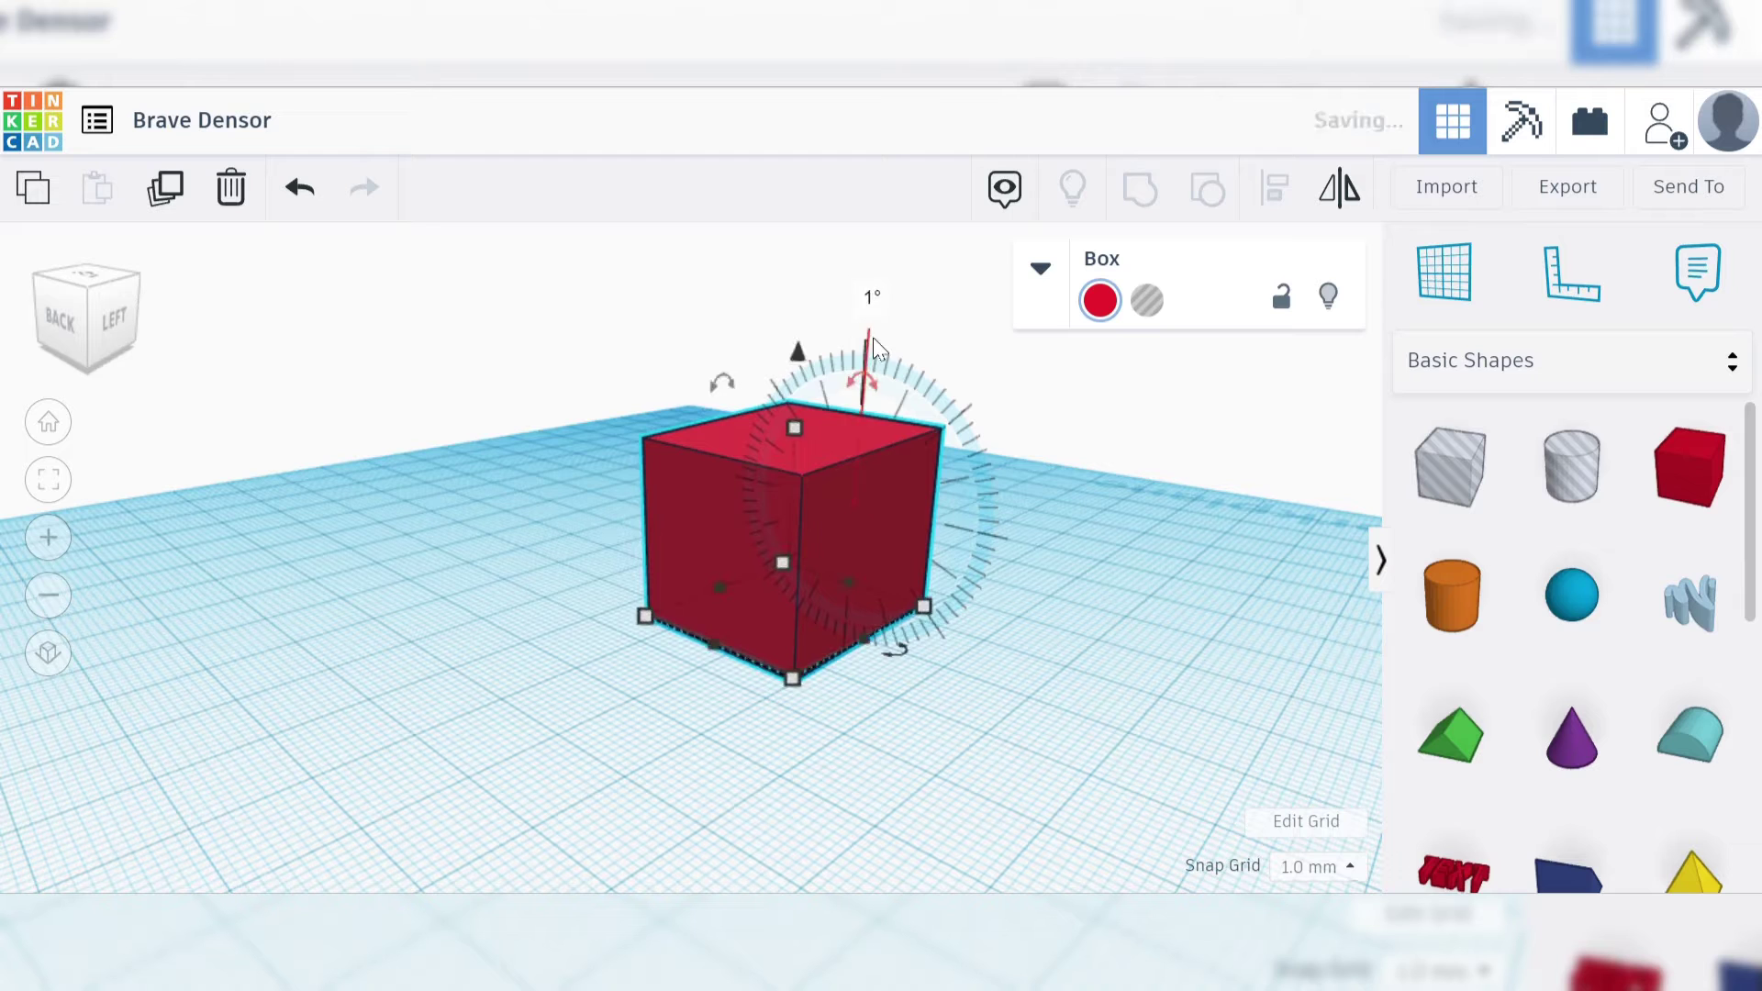
{"action": "left_click", "coordinate": [872, 296]}
{"action": "type", "text": "0"}
{"action": "key", "text": "Return"}
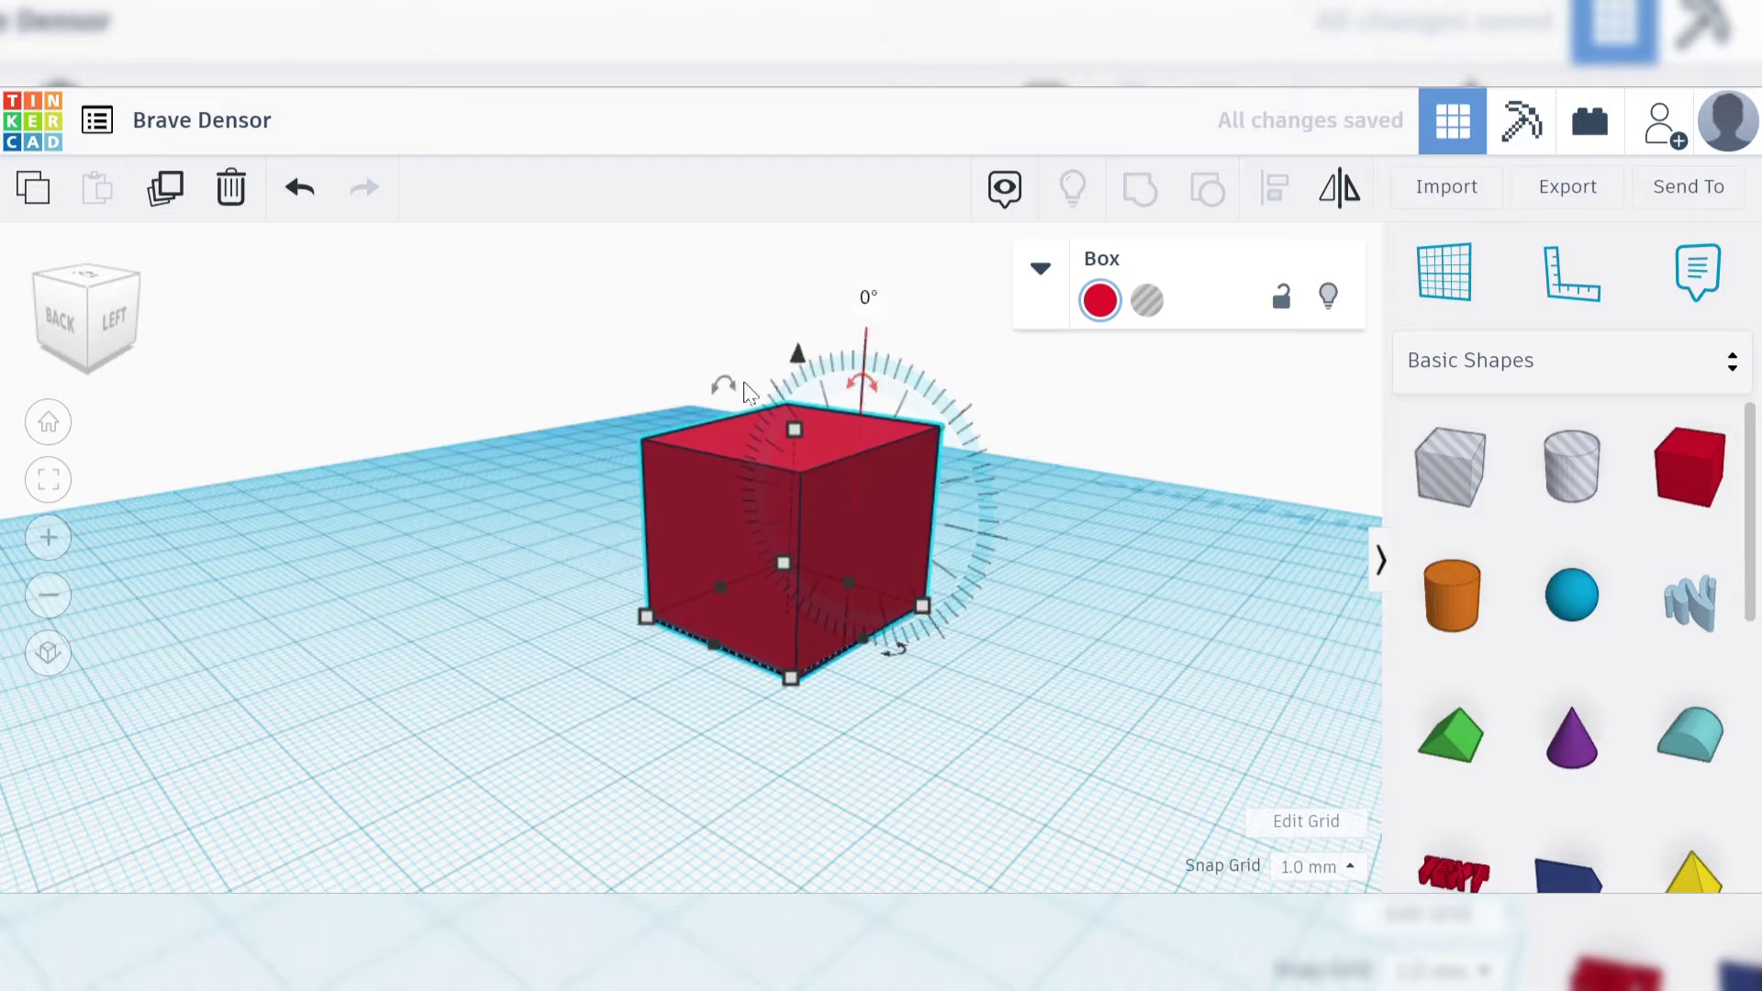
Expand the box's shape settings and round its edges with a radius of about 6.09.
{"action": "right_click_drag", "start_coordinate": [1026, 670], "coordinate": [500, 530]}
{"action": "left_click", "coordinate": [1039, 271]}
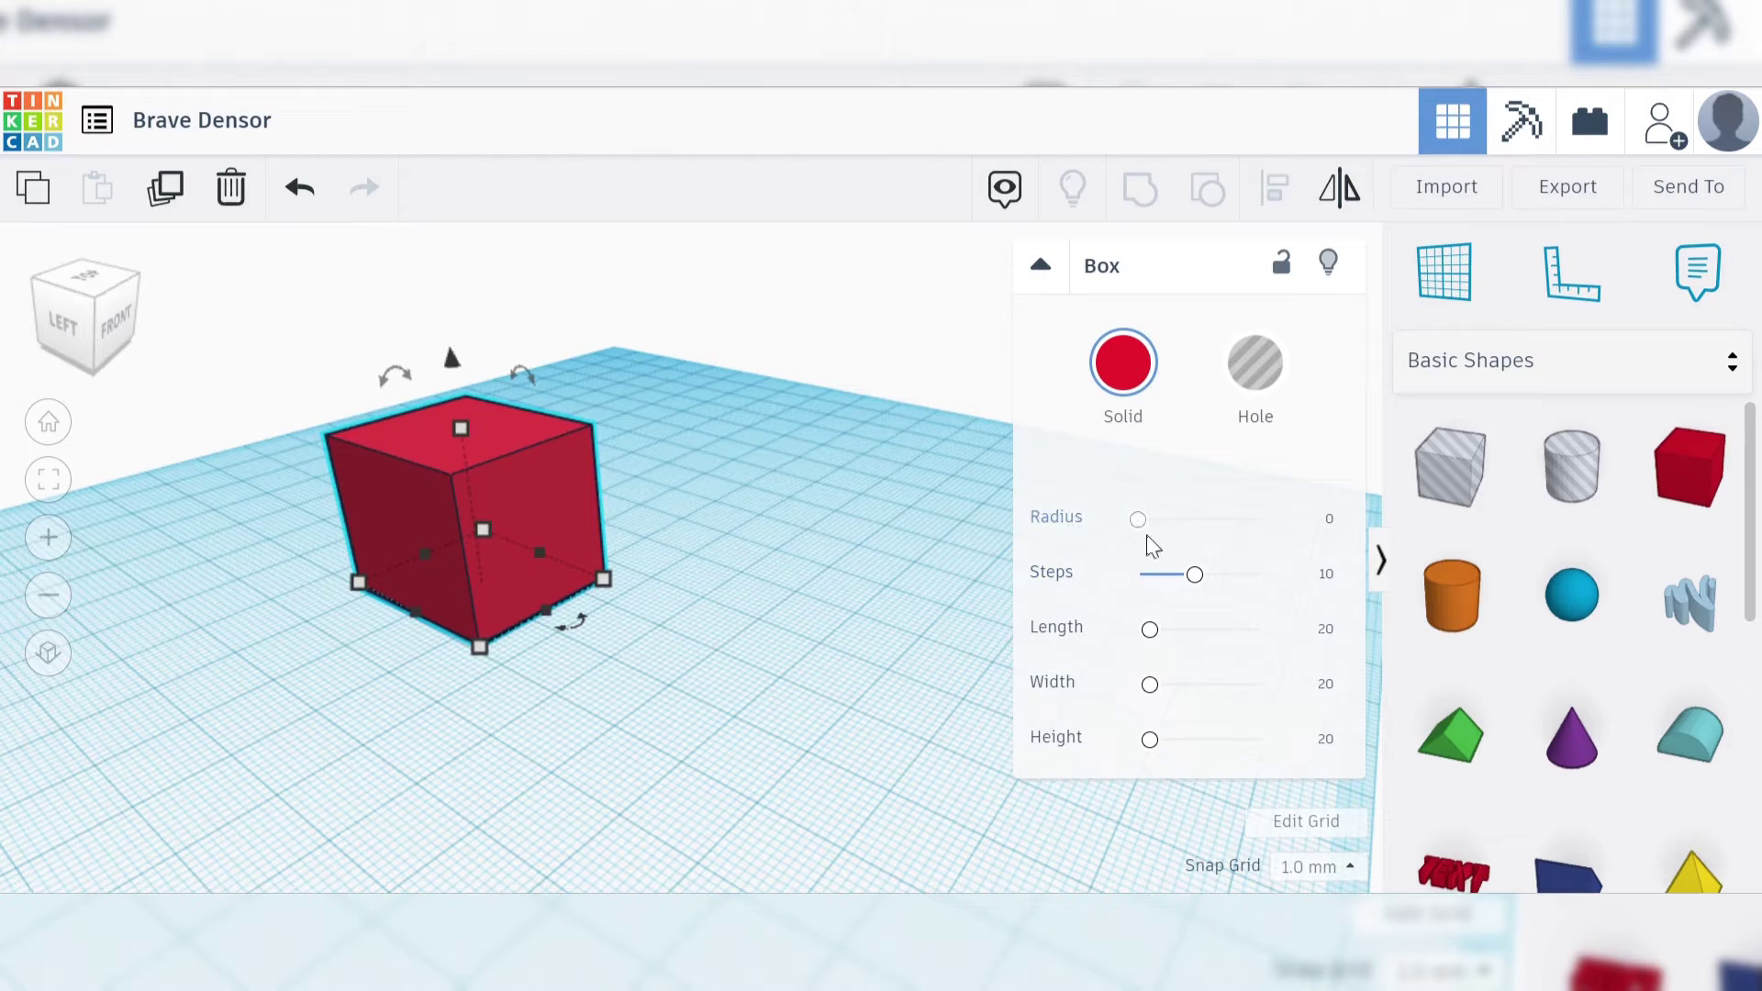
{"action": "left_click_drag", "start_coordinate": [1180, 533], "coordinate": [1175, 528]}
{"action": "scroll", "coordinate": [763, 498], "scroll_direction": "up", "scroll_amount": 5}
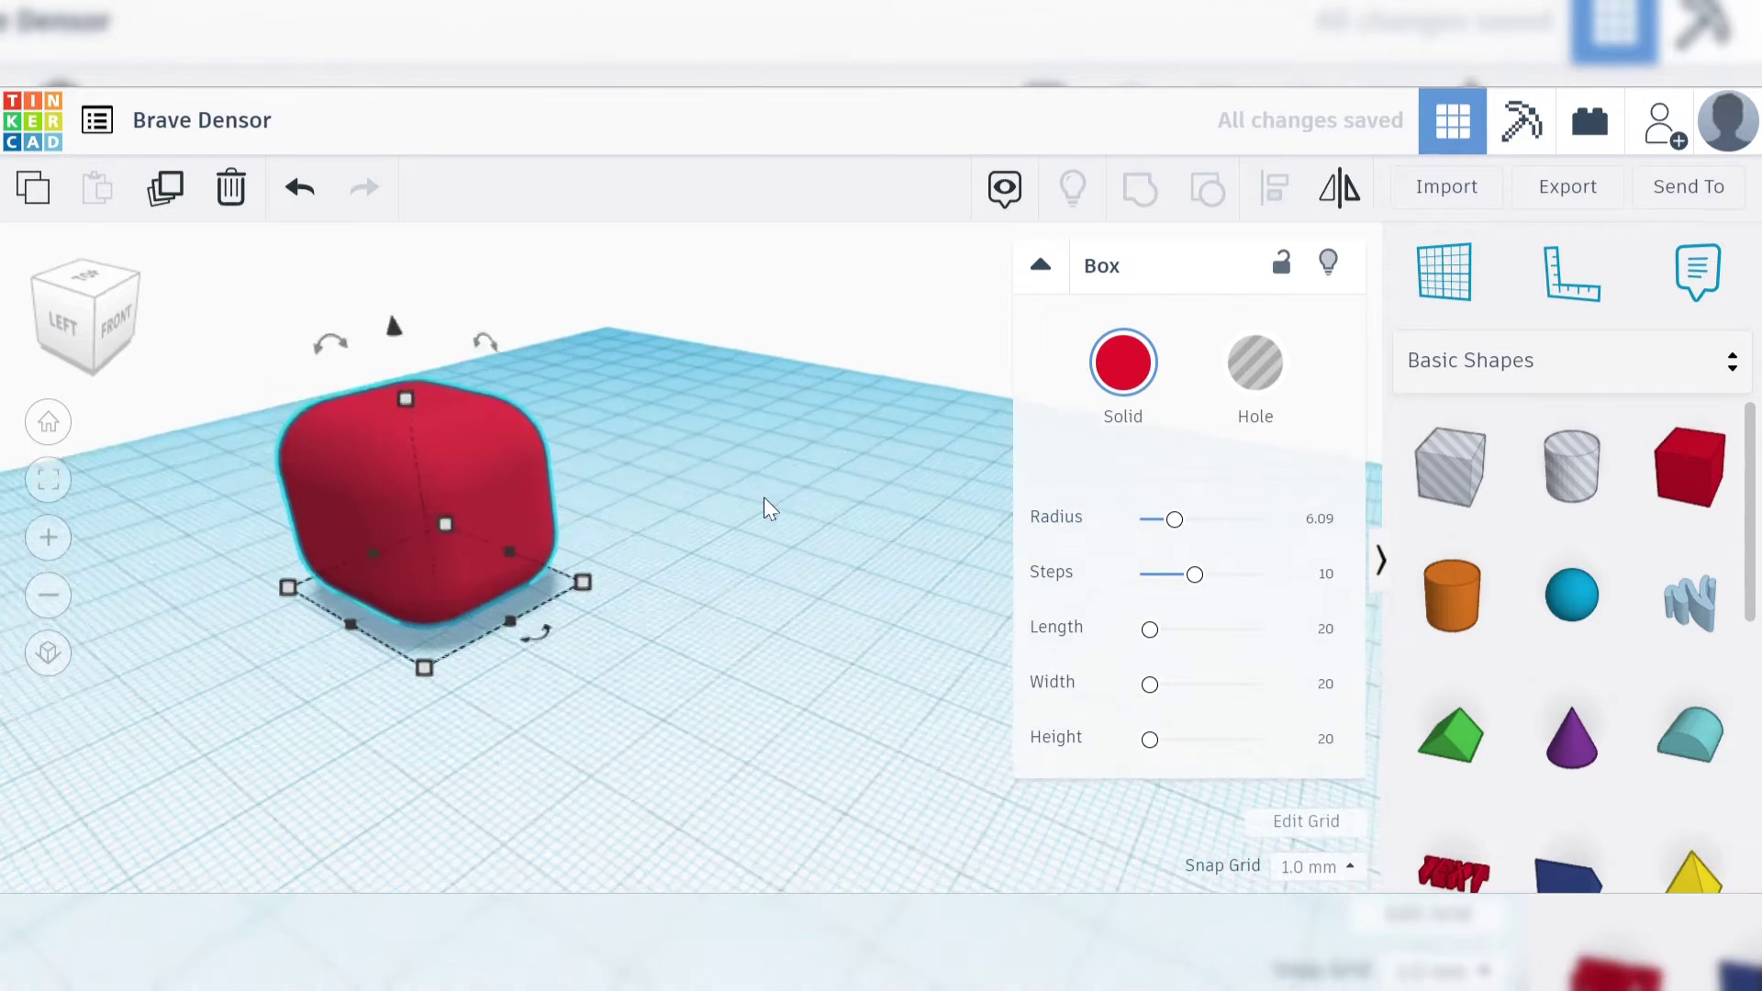
Vary the box's edge radius and step count, finishing with a radius of about 6.55 and 1 step.
{"action": "right_click_drag", "start_coordinate": [633, 510], "coordinate": [877, 539]}
{"action": "left_click_drag", "start_coordinate": [1175, 521], "coordinate": [1130, 525]}
{"action": "left_click_drag", "start_coordinate": [1205, 578], "coordinate": [1239, 581]}
{"action": "left_click_drag", "start_coordinate": [1136, 520], "coordinate": [1178, 527]}
{"action": "mouse_move", "coordinate": [1207, 578]}
{"action": "left_mouse_down"}
{"action": "mouse_move", "coordinate": [1143, 578]}
{"action": "mouse_move", "coordinate": [1189, 580]}
{"action": "left_mouse_up"}
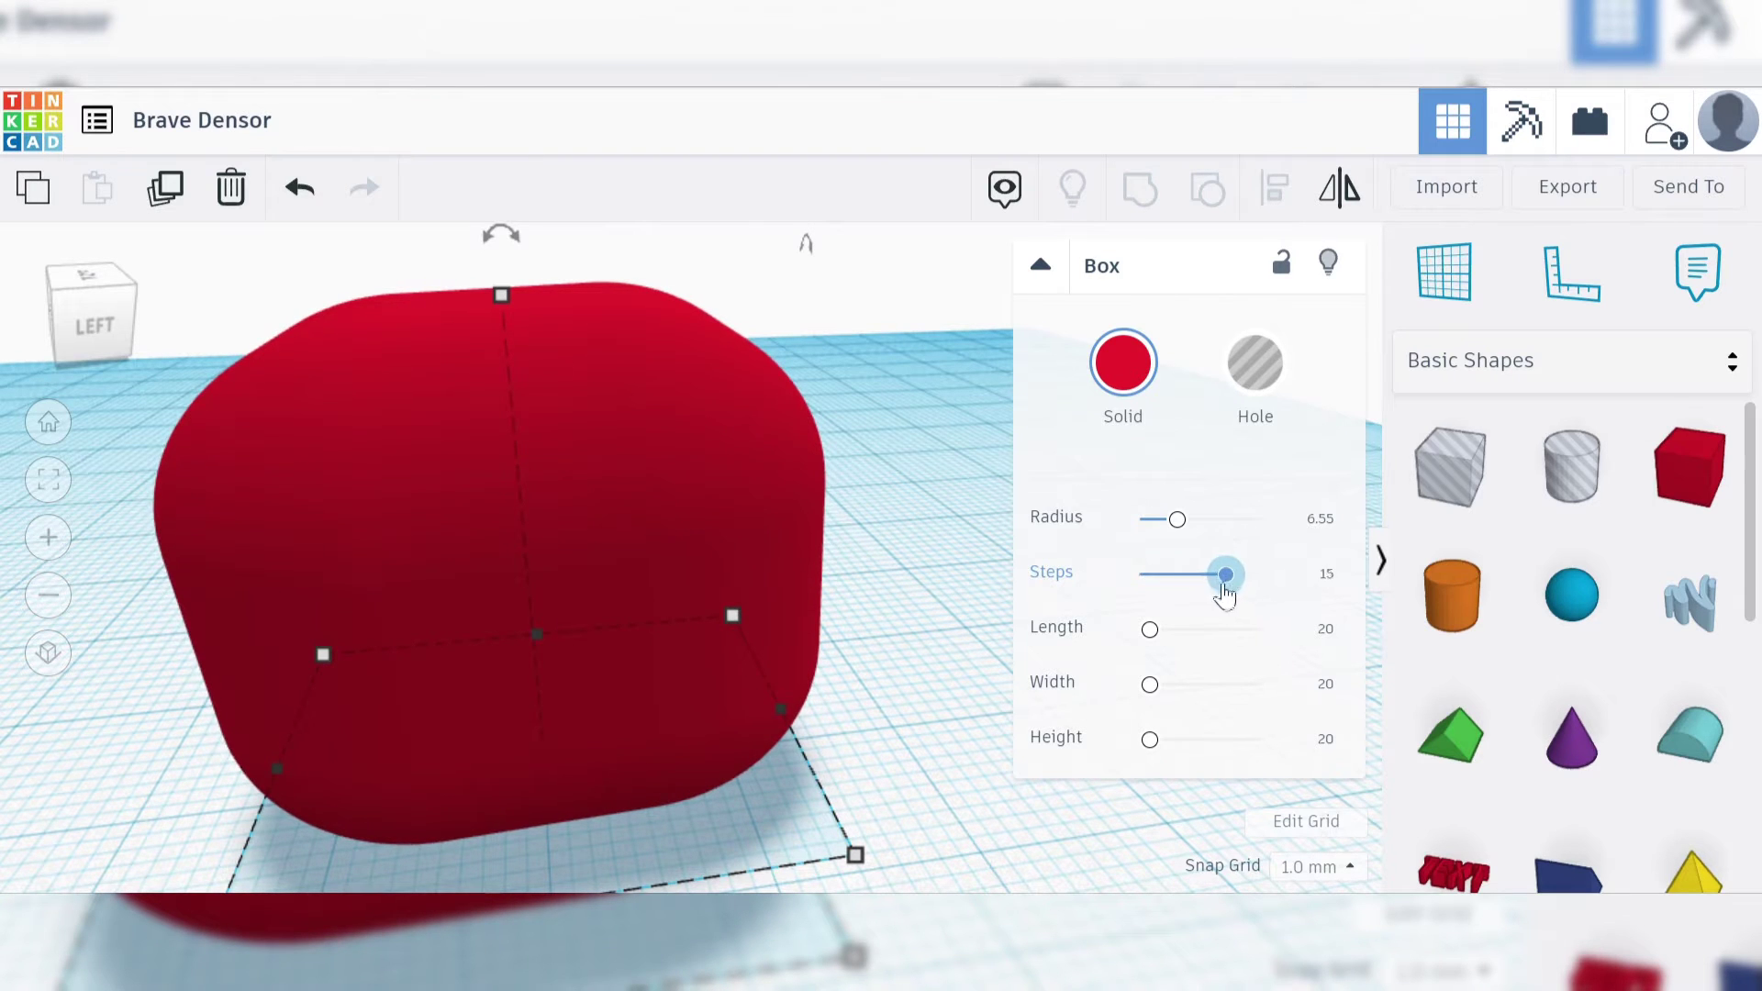
{"action": "left_click_drag", "start_coordinate": [1186, 589], "coordinate": [1133, 592]}
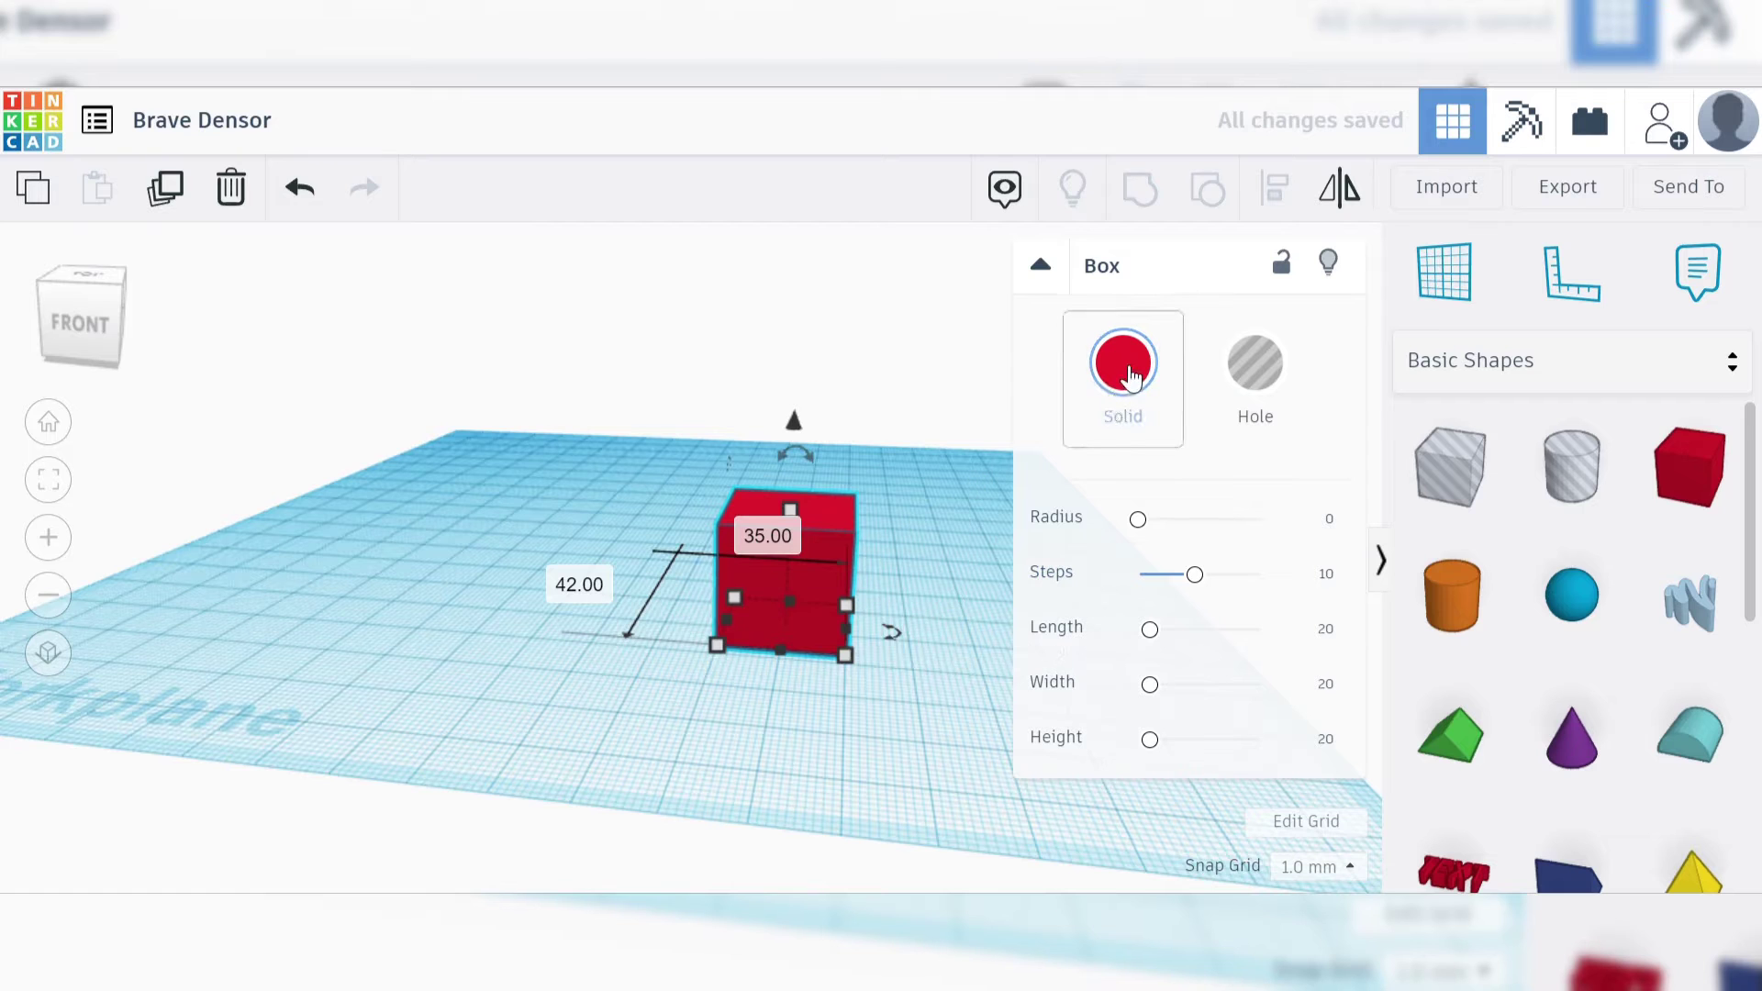
Color the box green and place a second, red box beside it on the workplane.
{"action": "left_click", "coordinate": [1129, 369]}
{"action": "left_click", "coordinate": [1241, 617]}
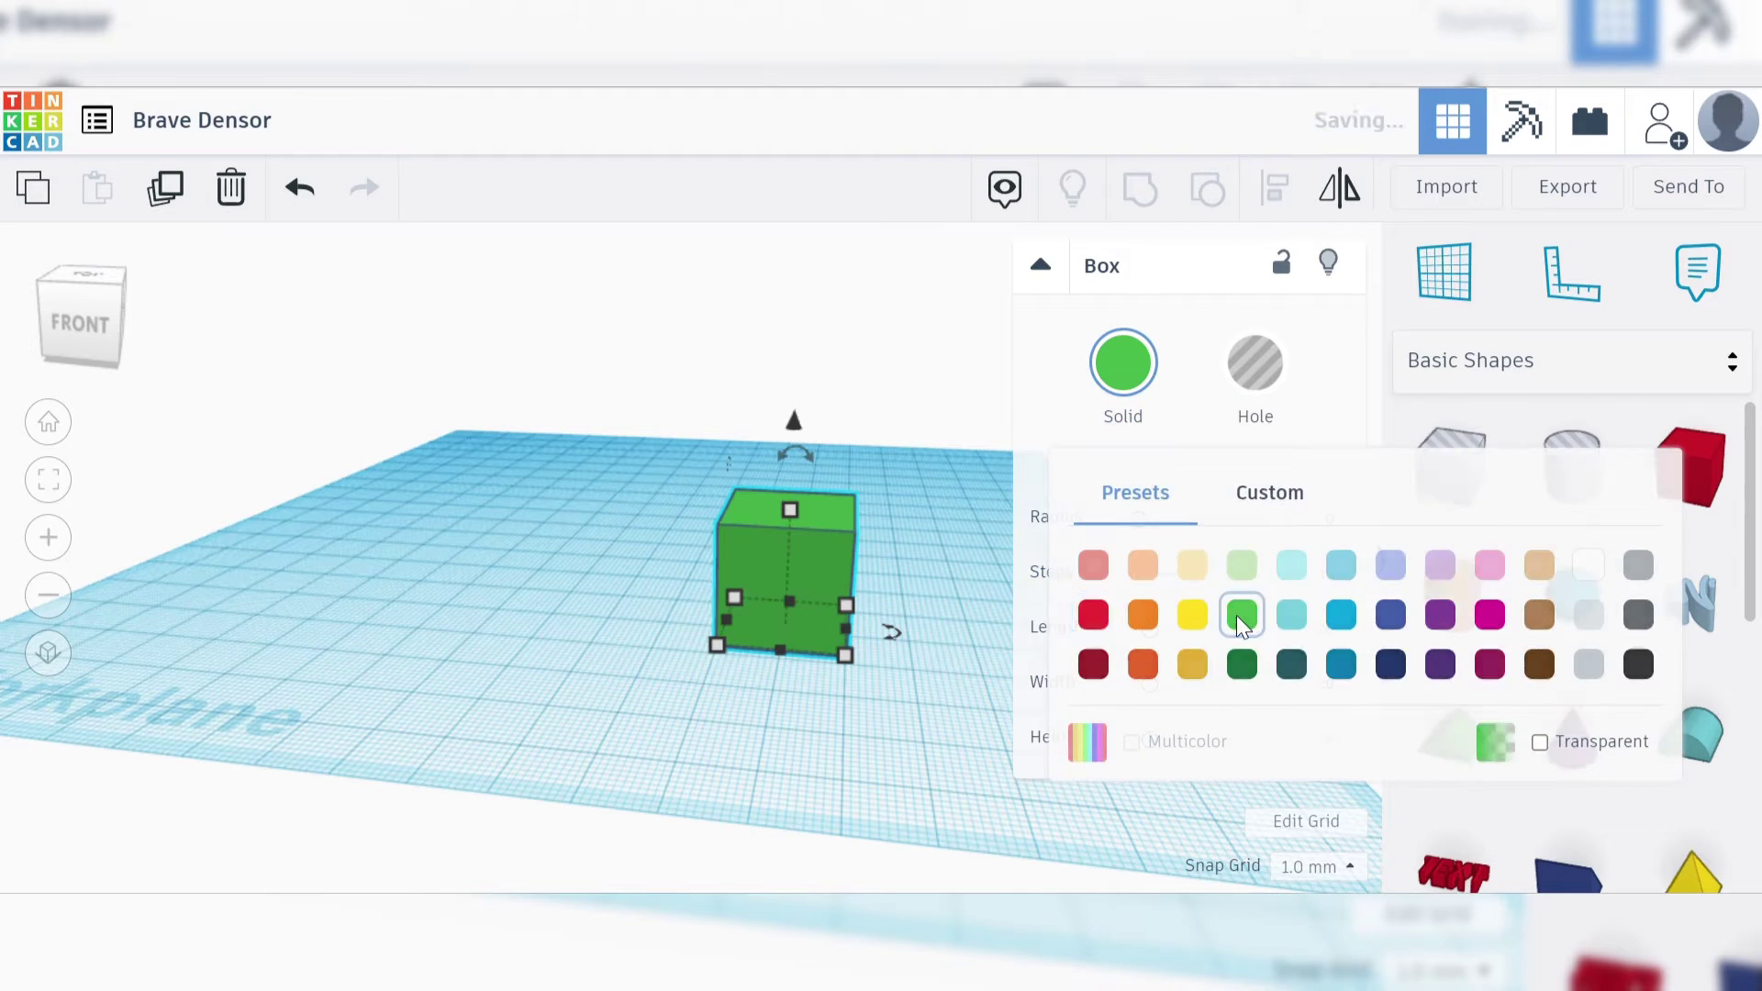
{"action": "left_click_drag", "start_coordinate": [1703, 484], "coordinate": [615, 606]}
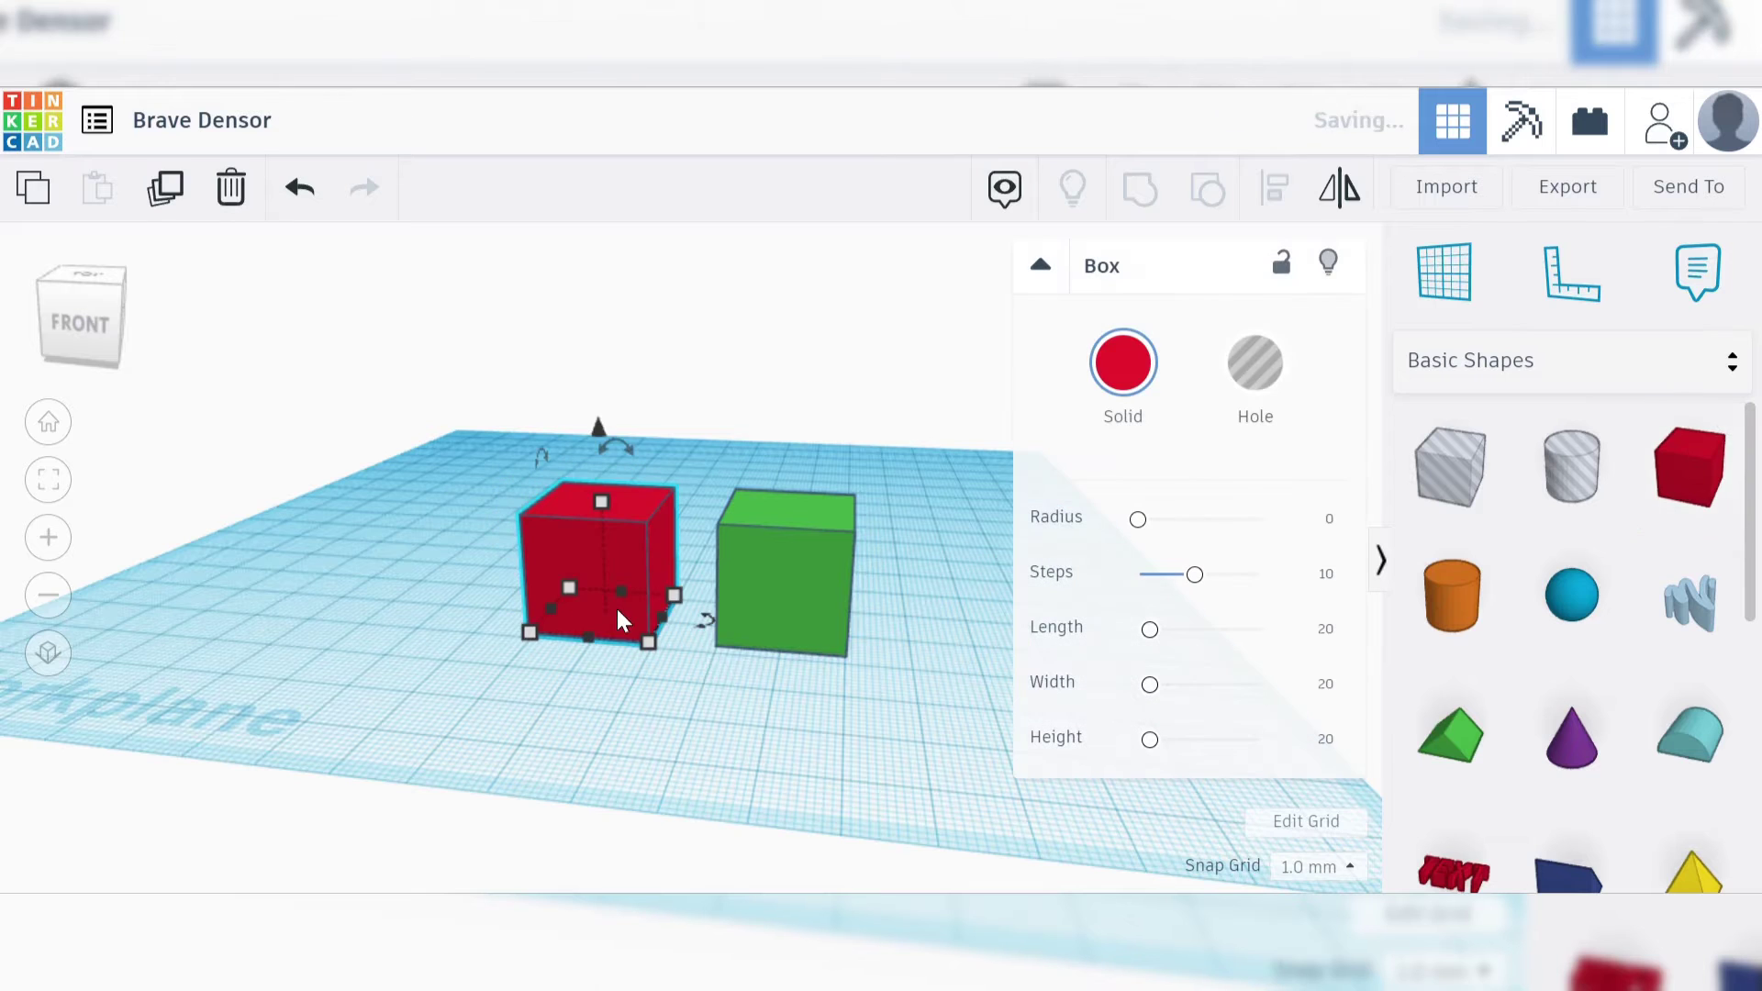
Select the green and red boxes together, move them as a pair farther back on the workplane, and deselect them.
{"action": "right_click_drag", "start_coordinate": [777, 673], "coordinate": [813, 731]}
{"action": "left_click", "coordinate": [813, 730]}
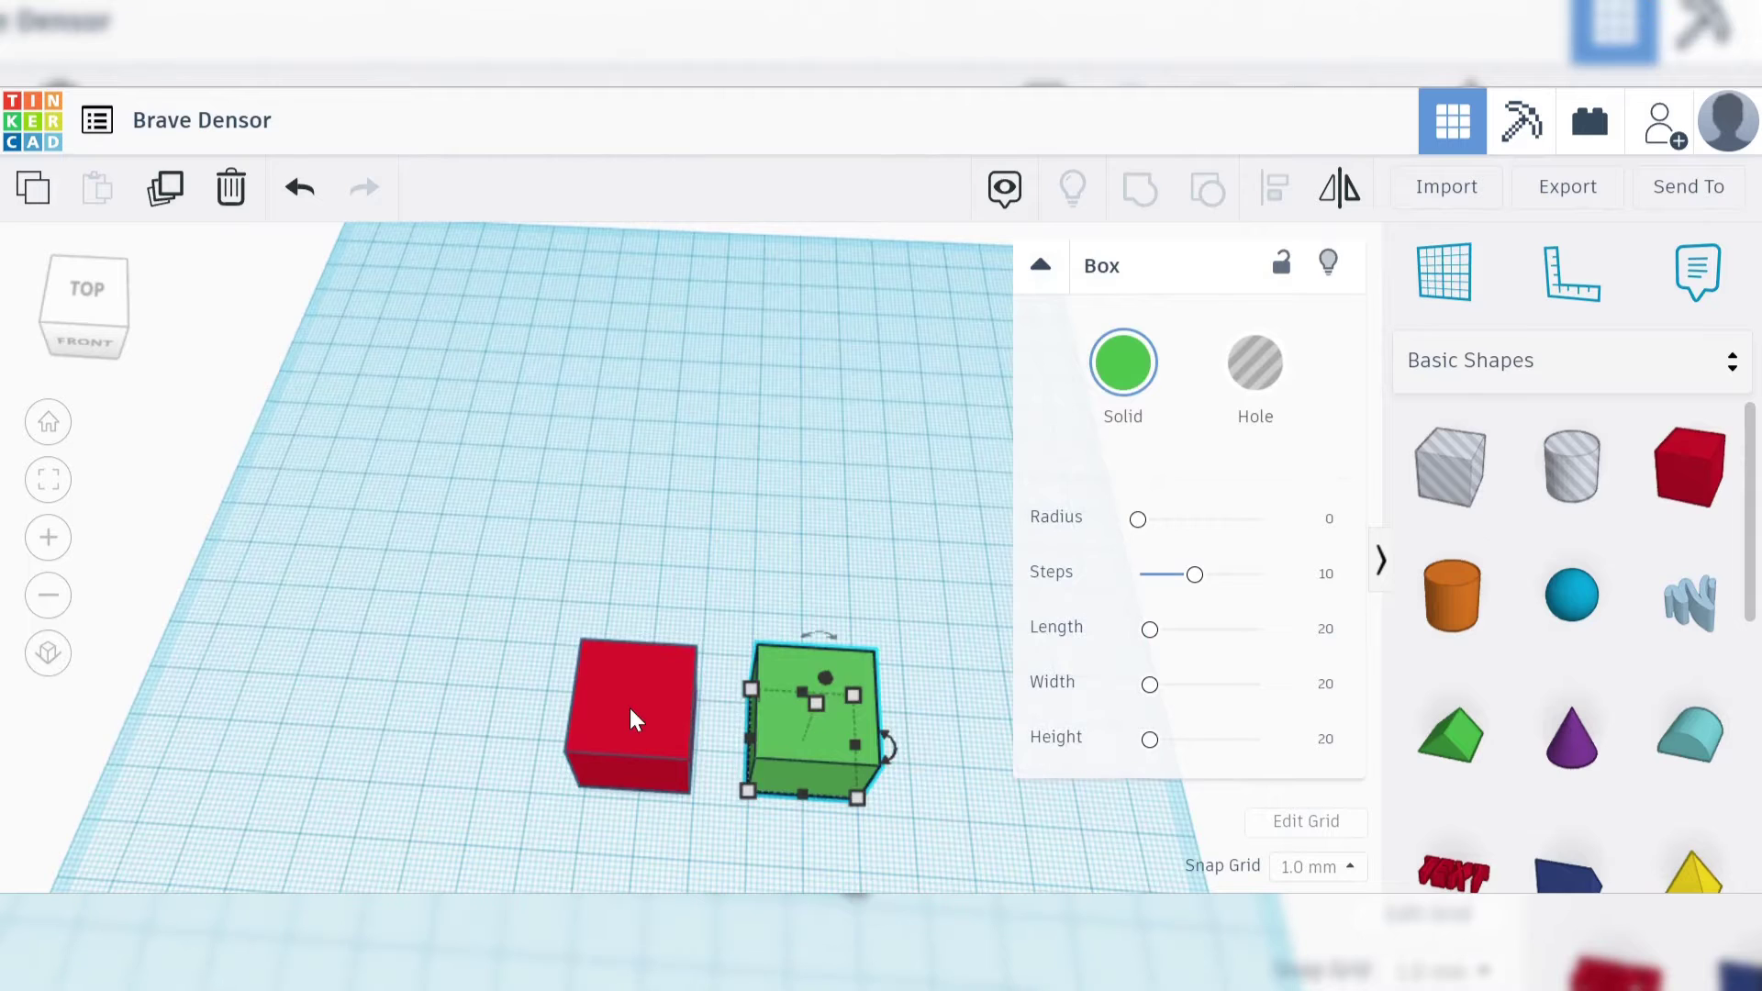
{"action": "left_click", "coordinate": [631, 710]}
{"action": "left_click", "coordinate": [797, 697], "text": "shift"}
{"action": "left_click_drag", "start_coordinate": [792, 712], "coordinate": [751, 593]}
{"action": "left_click", "coordinate": [1059, 670]}
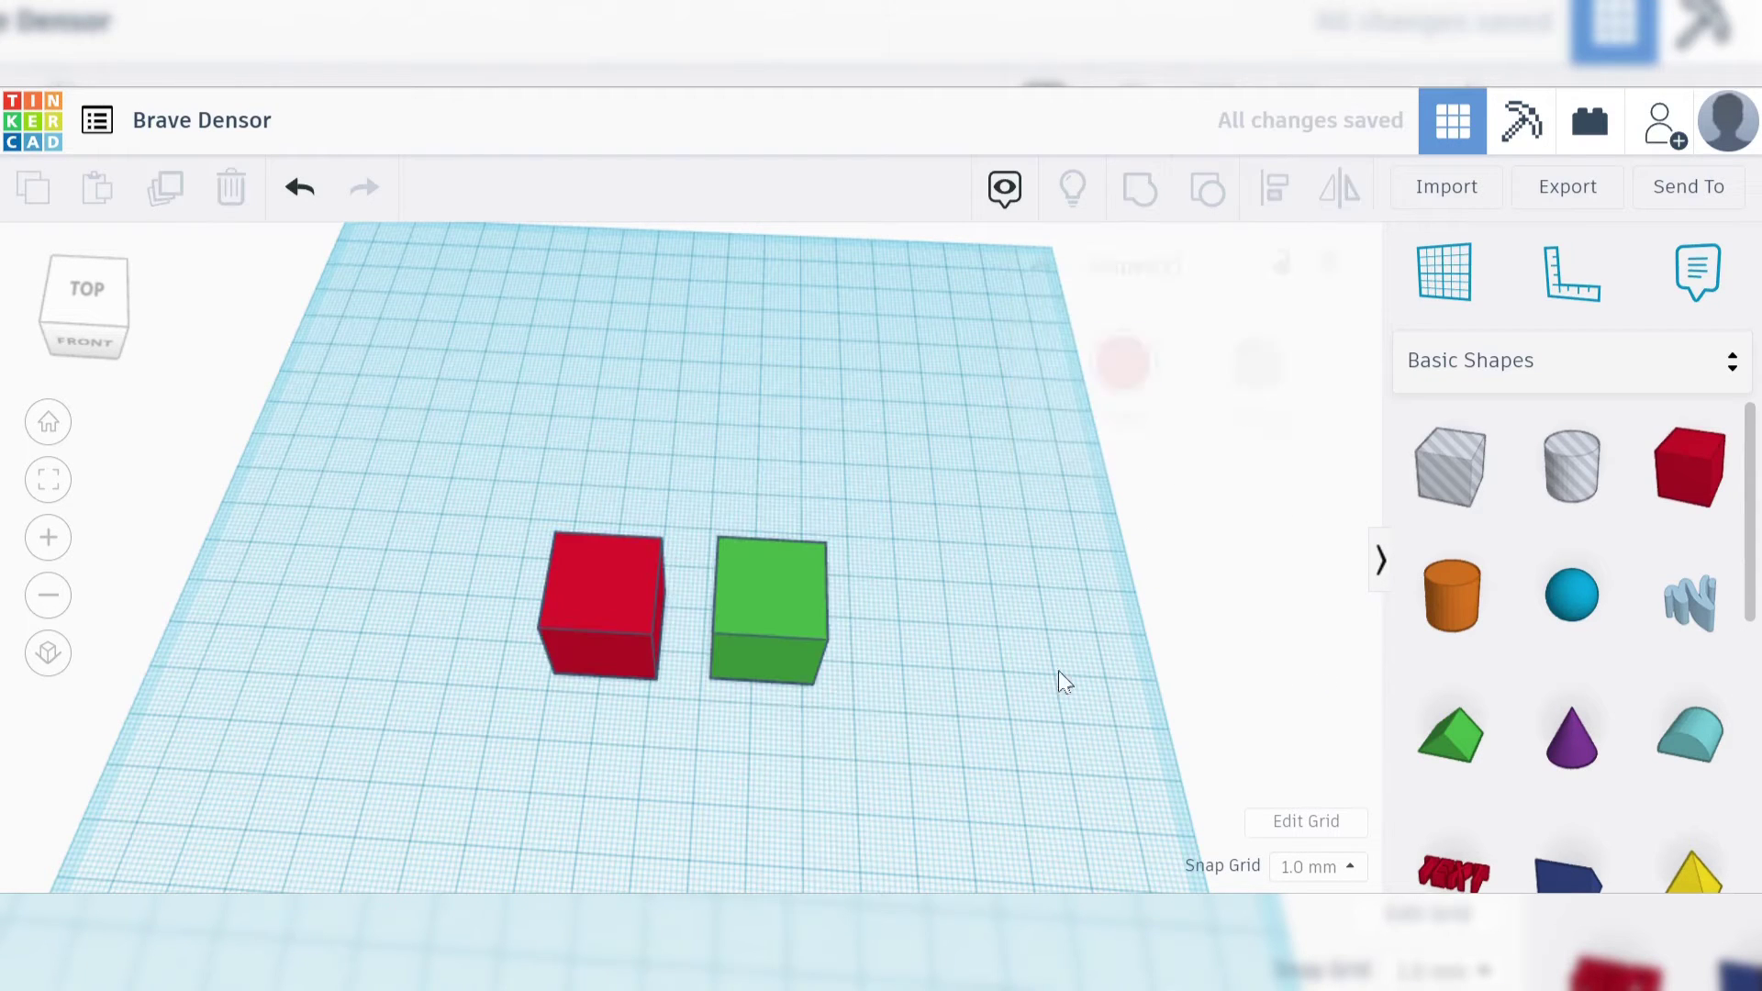
Place a third box in front of the other two and color it blue.
{"action": "left_click_drag", "start_coordinate": [1679, 469], "coordinate": [675, 771]}
{"action": "left_click", "coordinate": [1124, 362]}
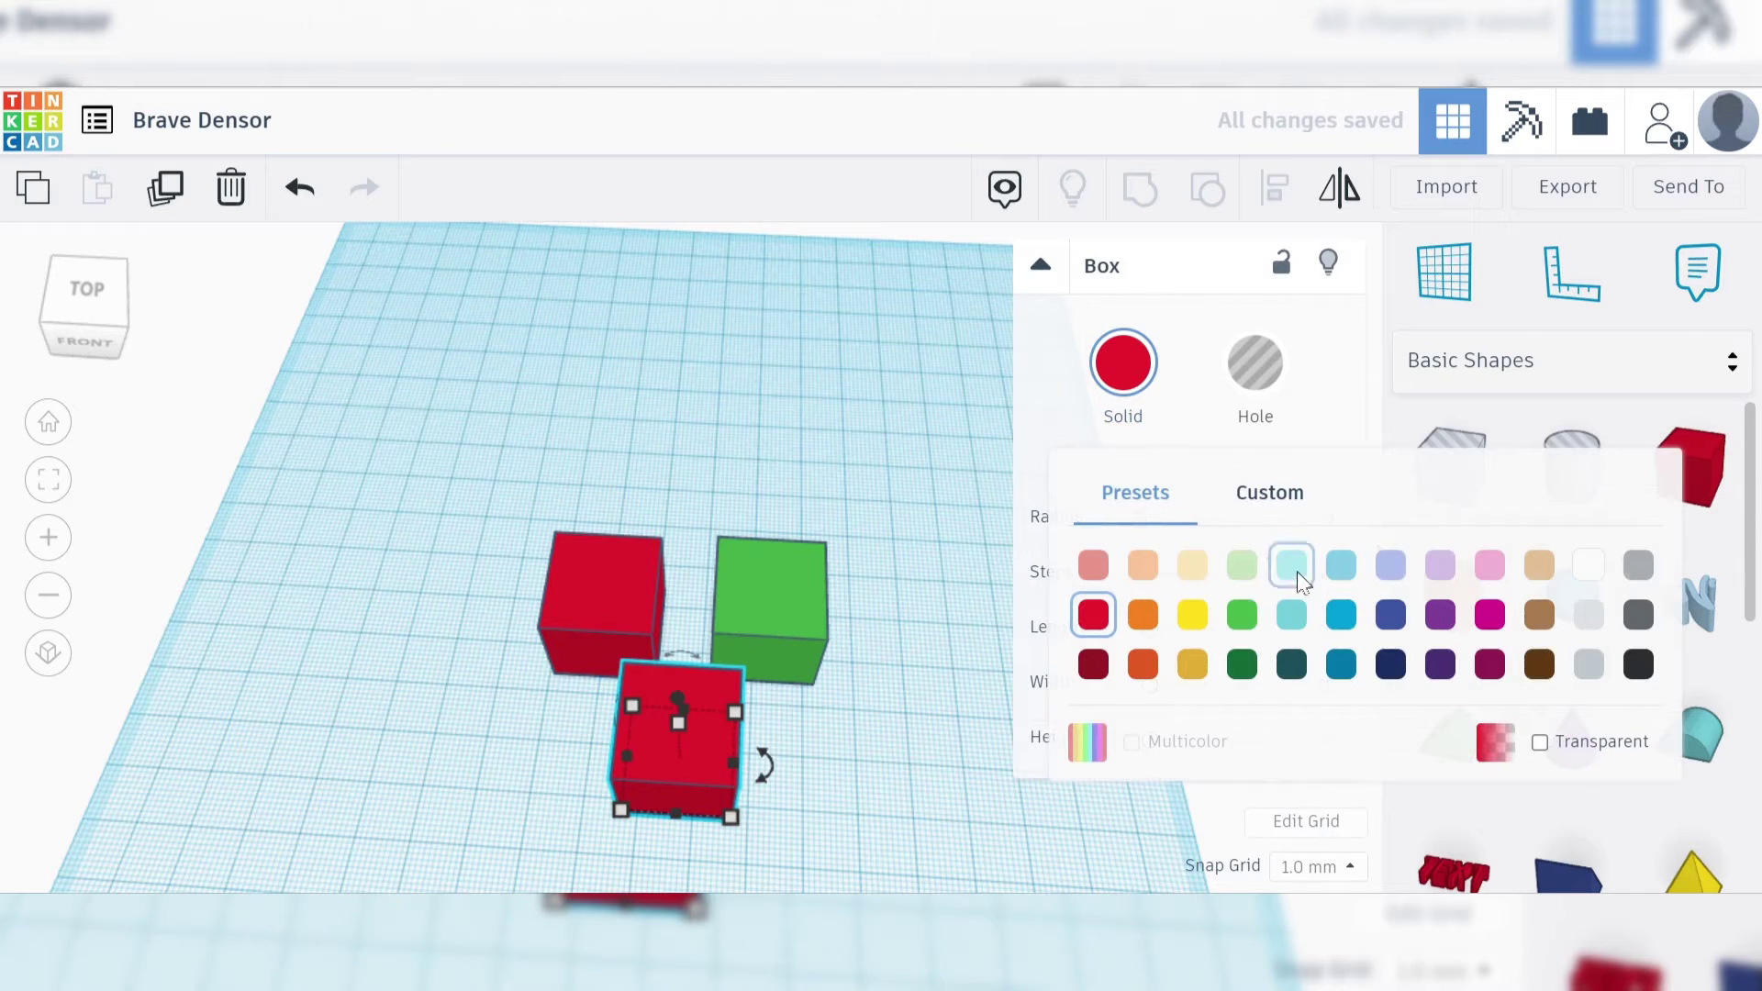
{"action": "left_click", "coordinate": [1342, 614]}
{"action": "left_click", "coordinate": [442, 551]}
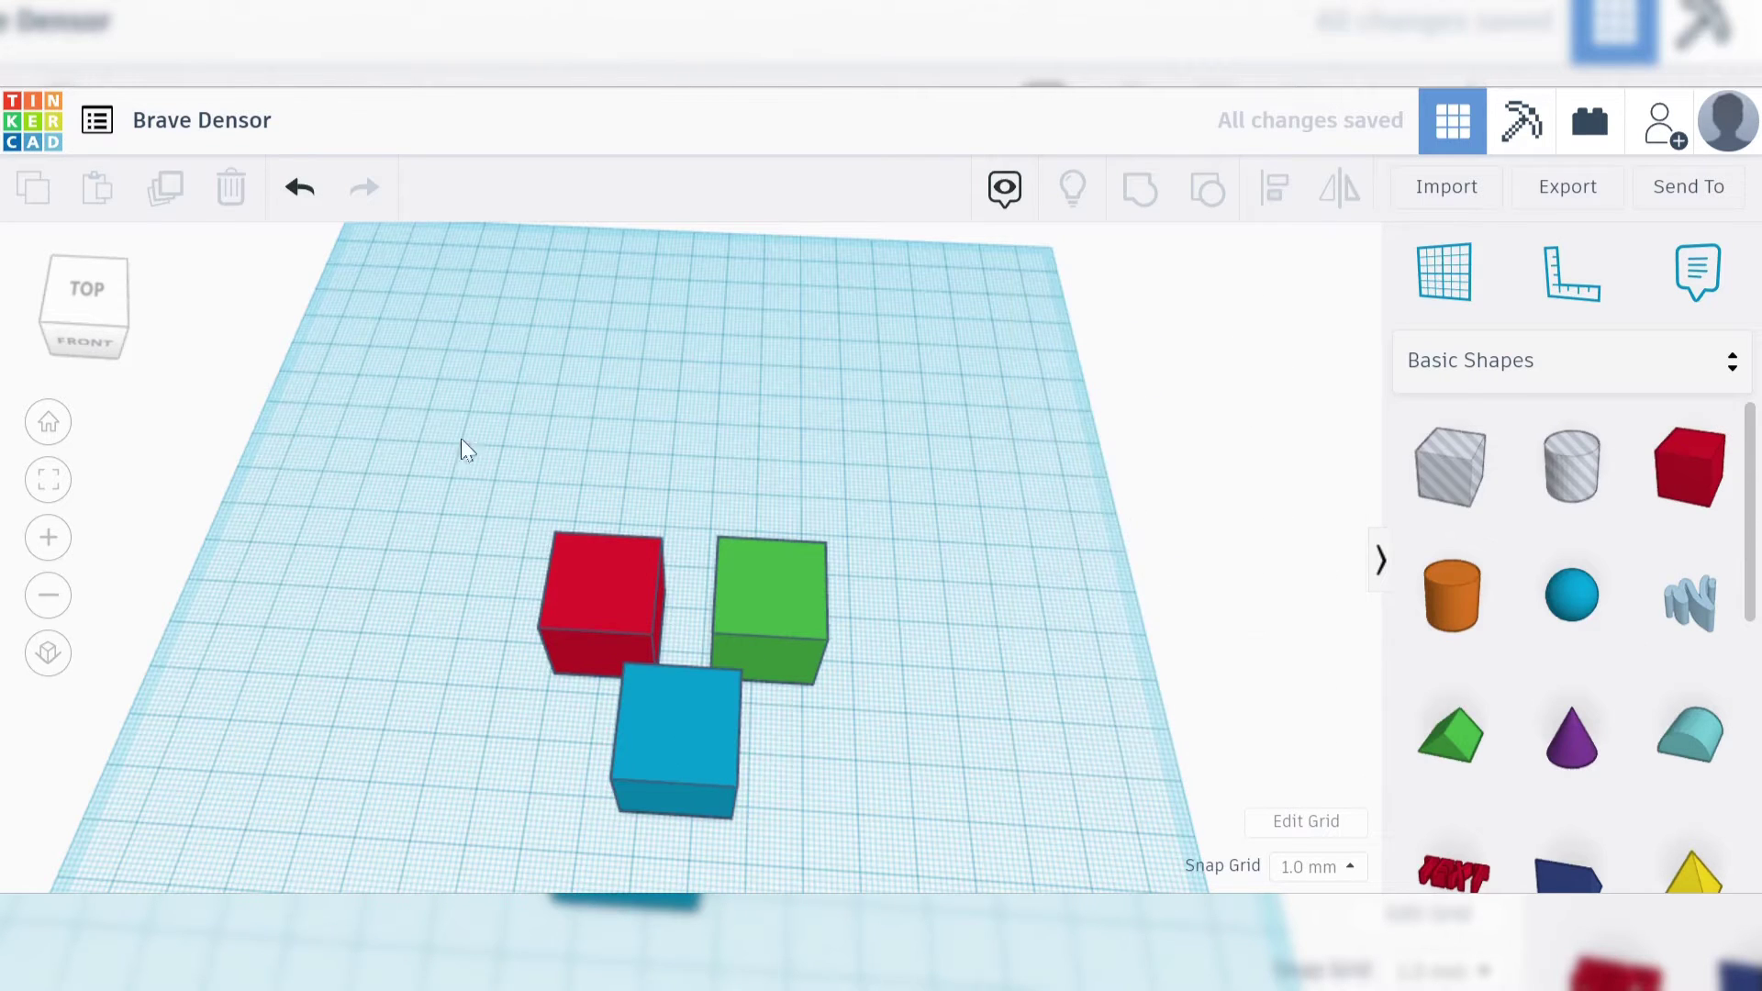
Move the red and green boxes together about 3 mm back and 1 mm sideways, and shift the red and blue pair toward the green box.
{"action": "left_click_drag", "start_coordinate": [765, 628], "coordinate": [752, 584]}
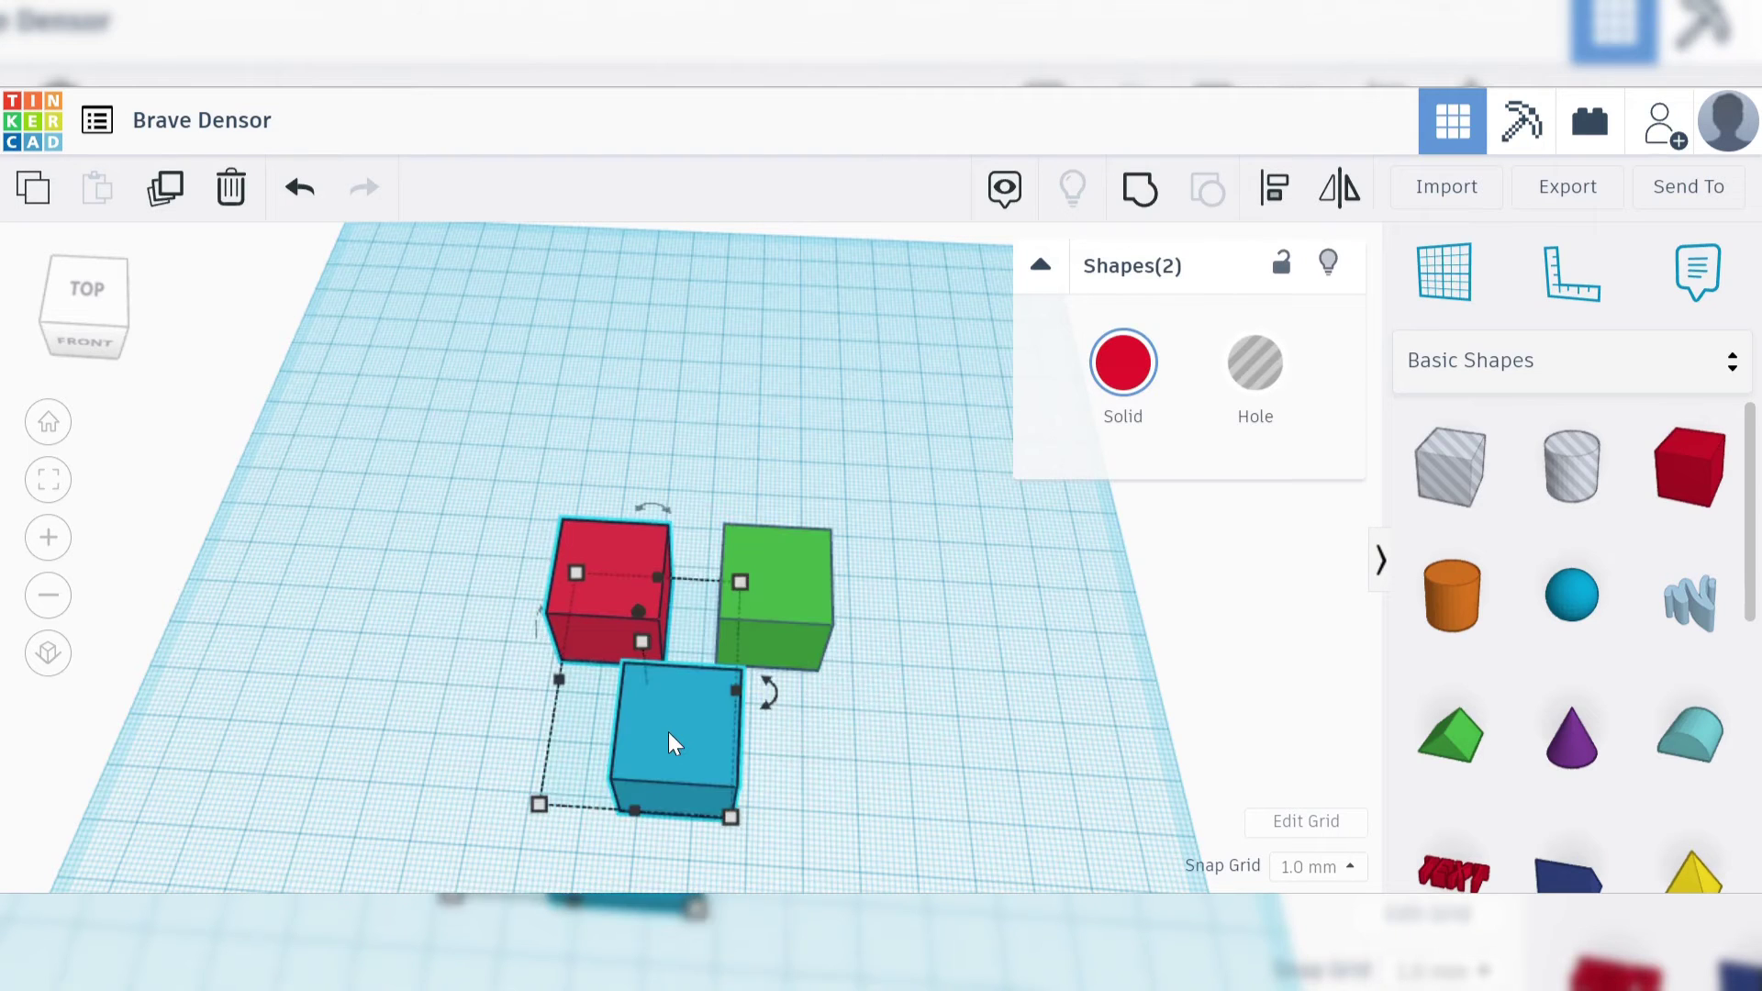
{"action": "left_click_drag", "start_coordinate": [668, 731], "coordinate": [797, 665]}
{"action": "left_click", "coordinate": [750, 393]}
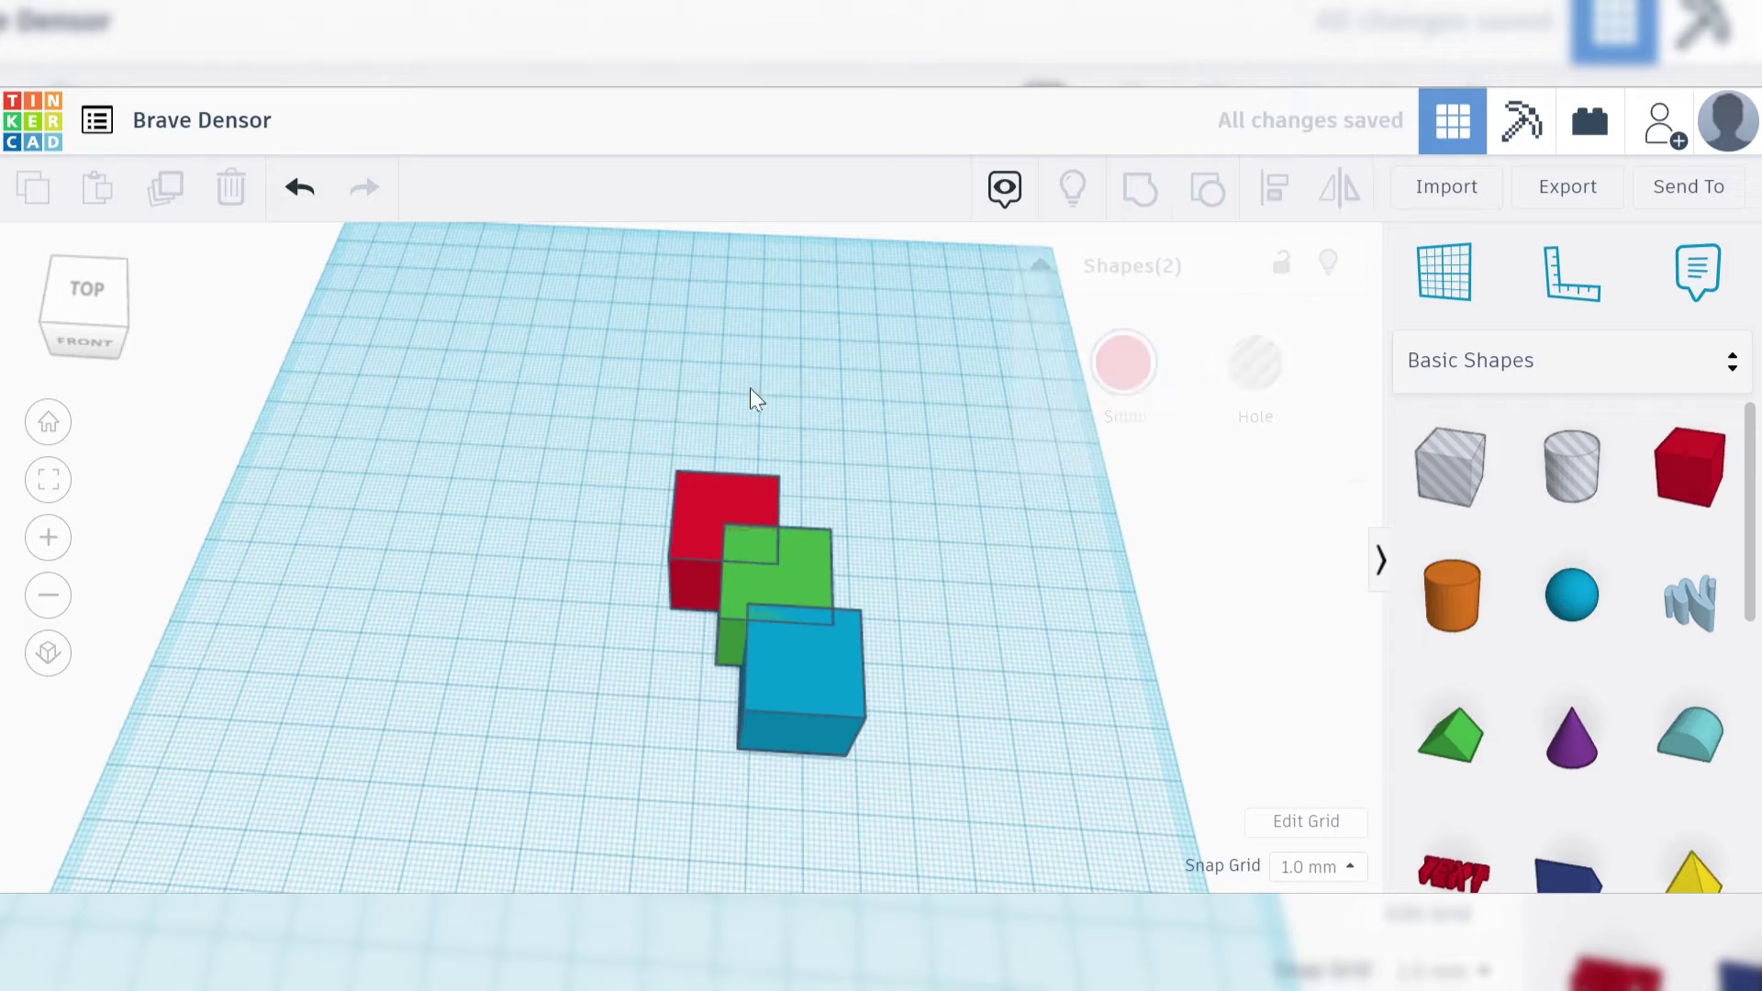
Select the red and blue boxes together and move them clear of the green box.
{"action": "left_click", "coordinate": [712, 496]}
{"action": "left_click", "coordinate": [818, 679], "text": "shift"}
{"action": "left_click_drag", "start_coordinate": [818, 679], "coordinate": [587, 690]}
{"action": "left_click", "coordinate": [964, 586]}
Resize all three boxes as one selection, stretching them to about 30 mm high and 45 mm in overall depth.
{"action": "left_click_drag", "start_coordinate": [668, 466], "coordinate": [664, 363]}
{"action": "left_click_drag", "start_coordinate": [834, 773], "coordinate": [806, 739]}
{"action": "left_click_drag", "start_coordinate": [635, 578], "coordinate": [660, 538]}
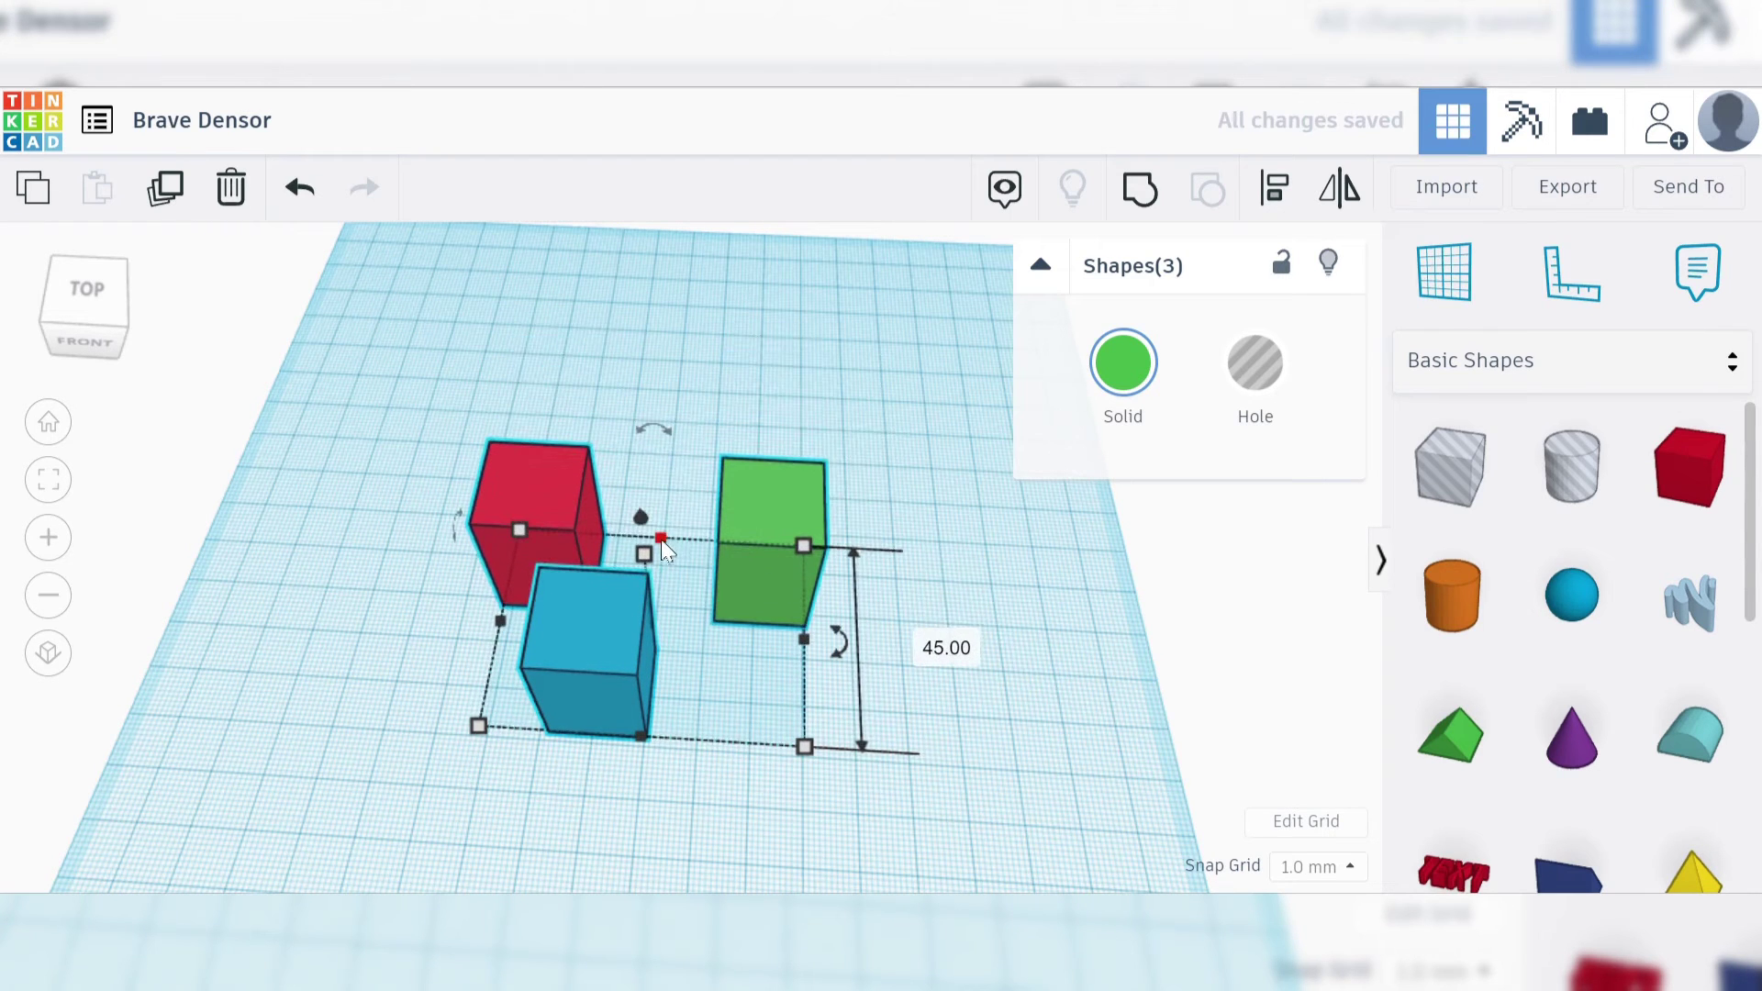
{"action": "left_click", "coordinate": [984, 665]}
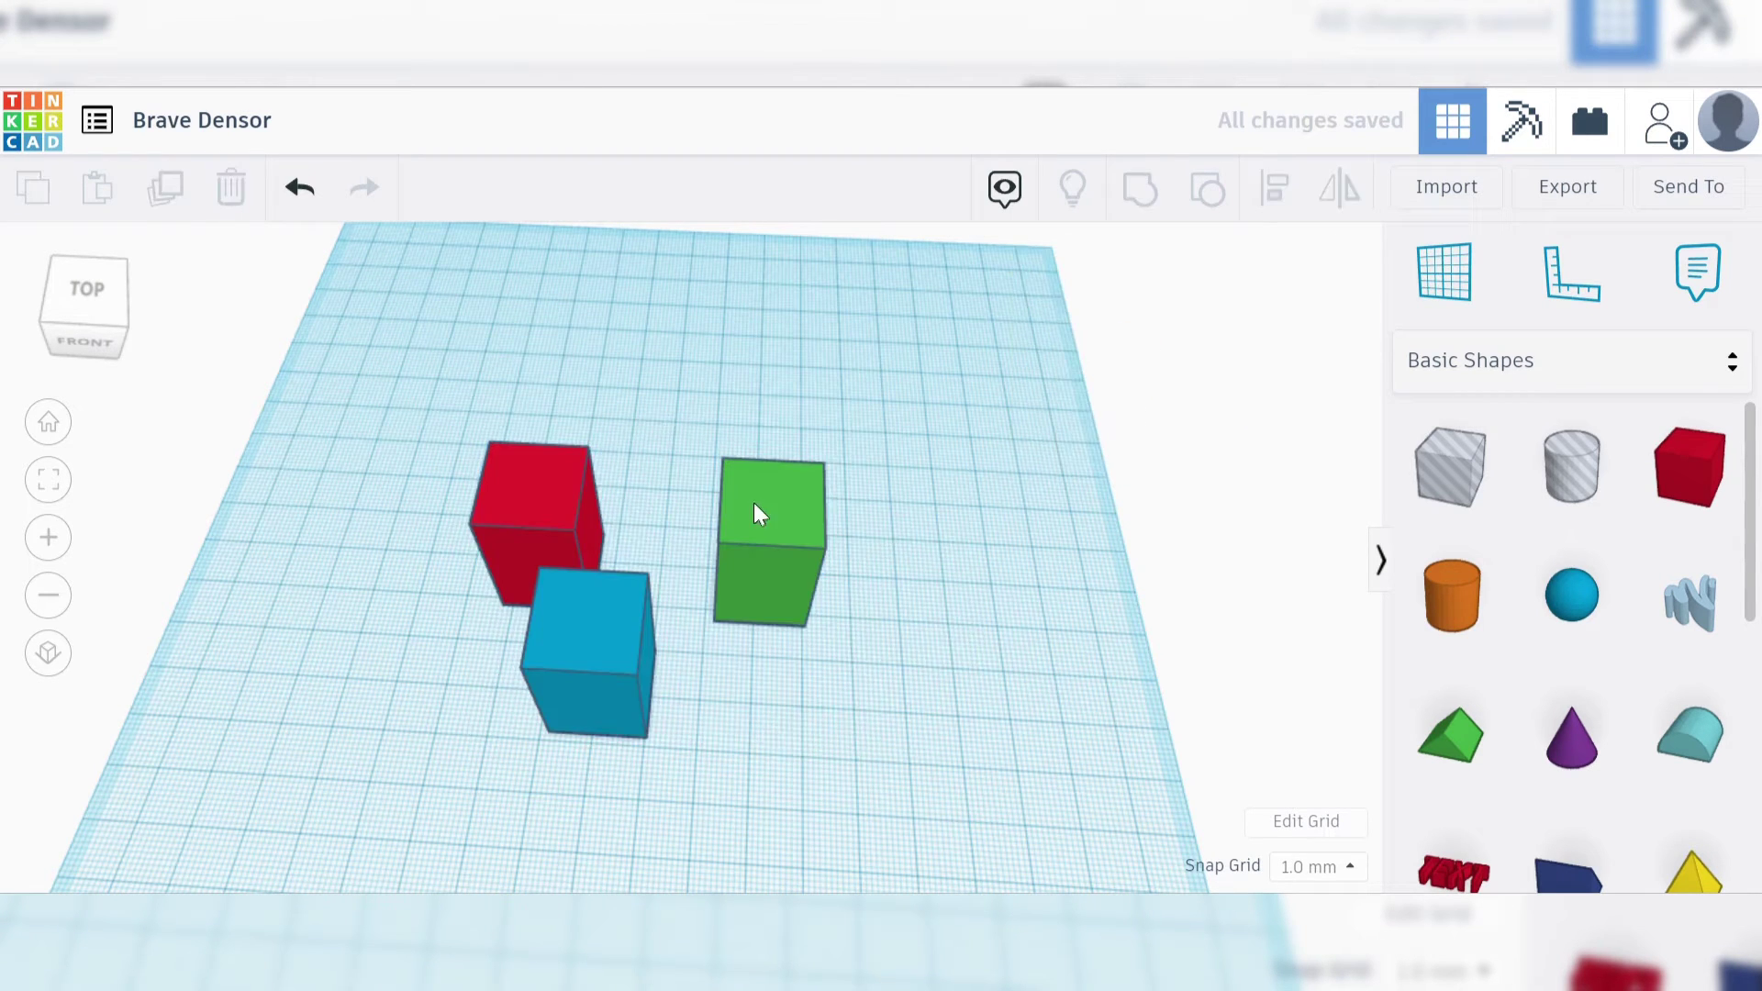
Set the green box's height to 20 mm and deselect it.
{"action": "left_click", "coordinate": [752, 507]}
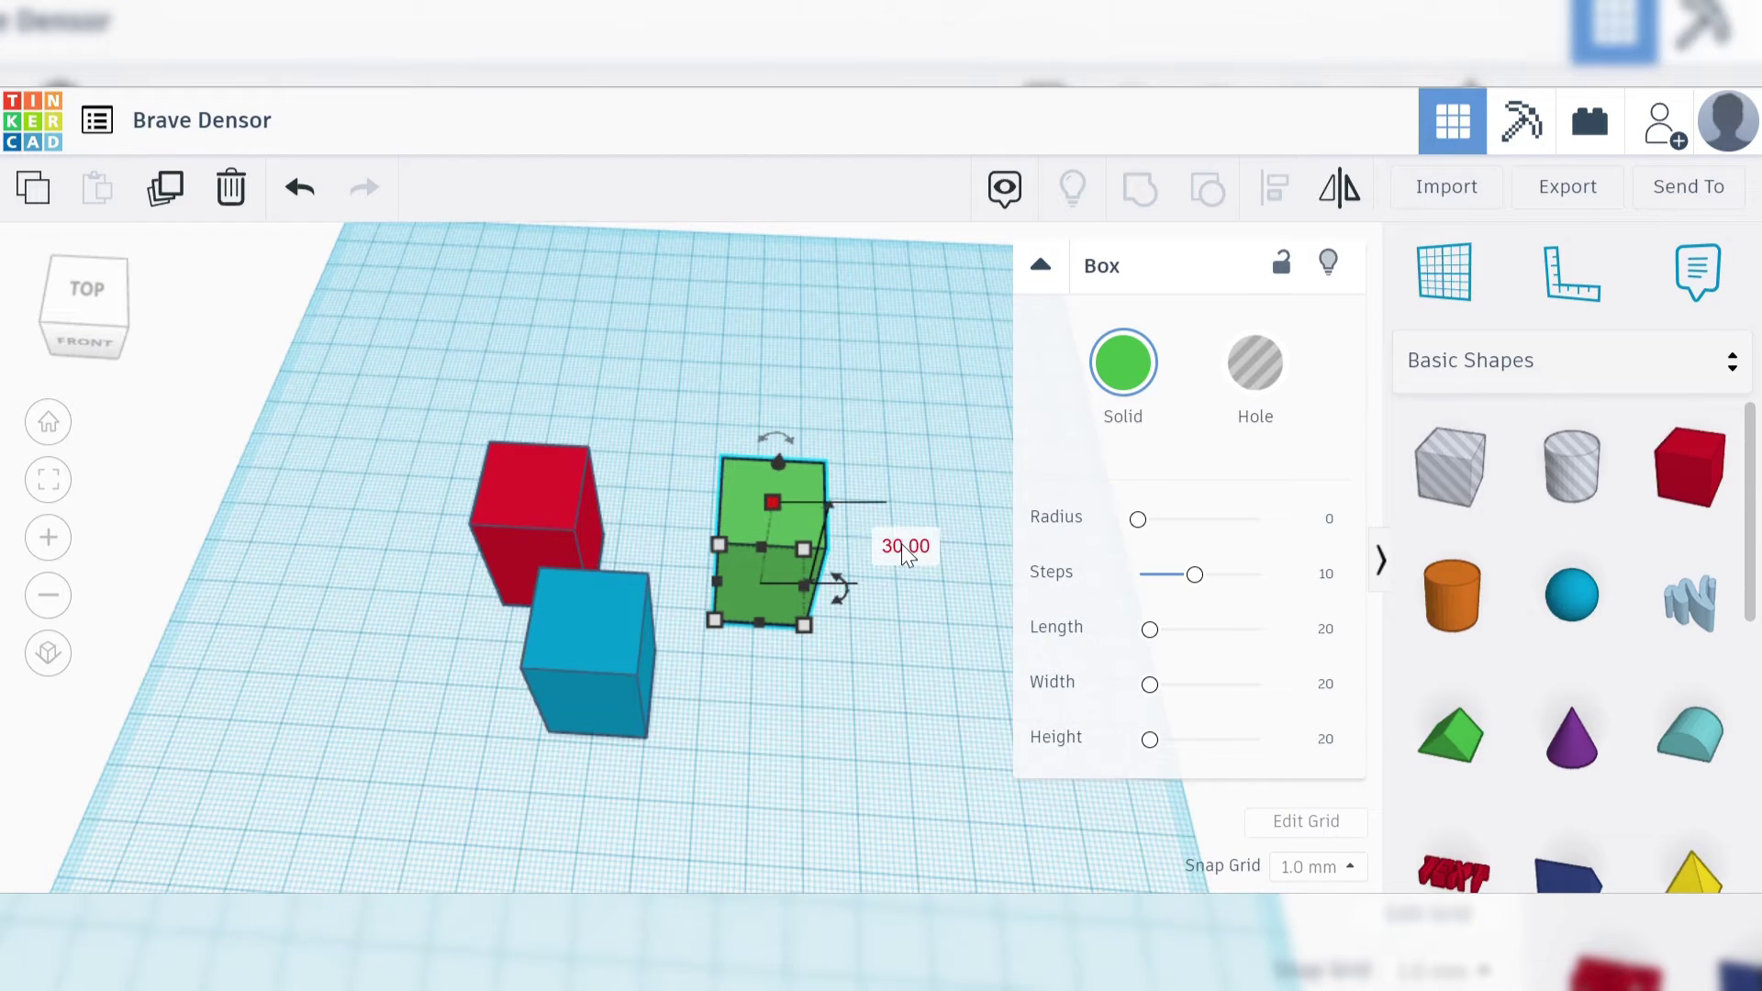
{"action": "type", "text": "20"}
{"action": "key", "text": "Return"}
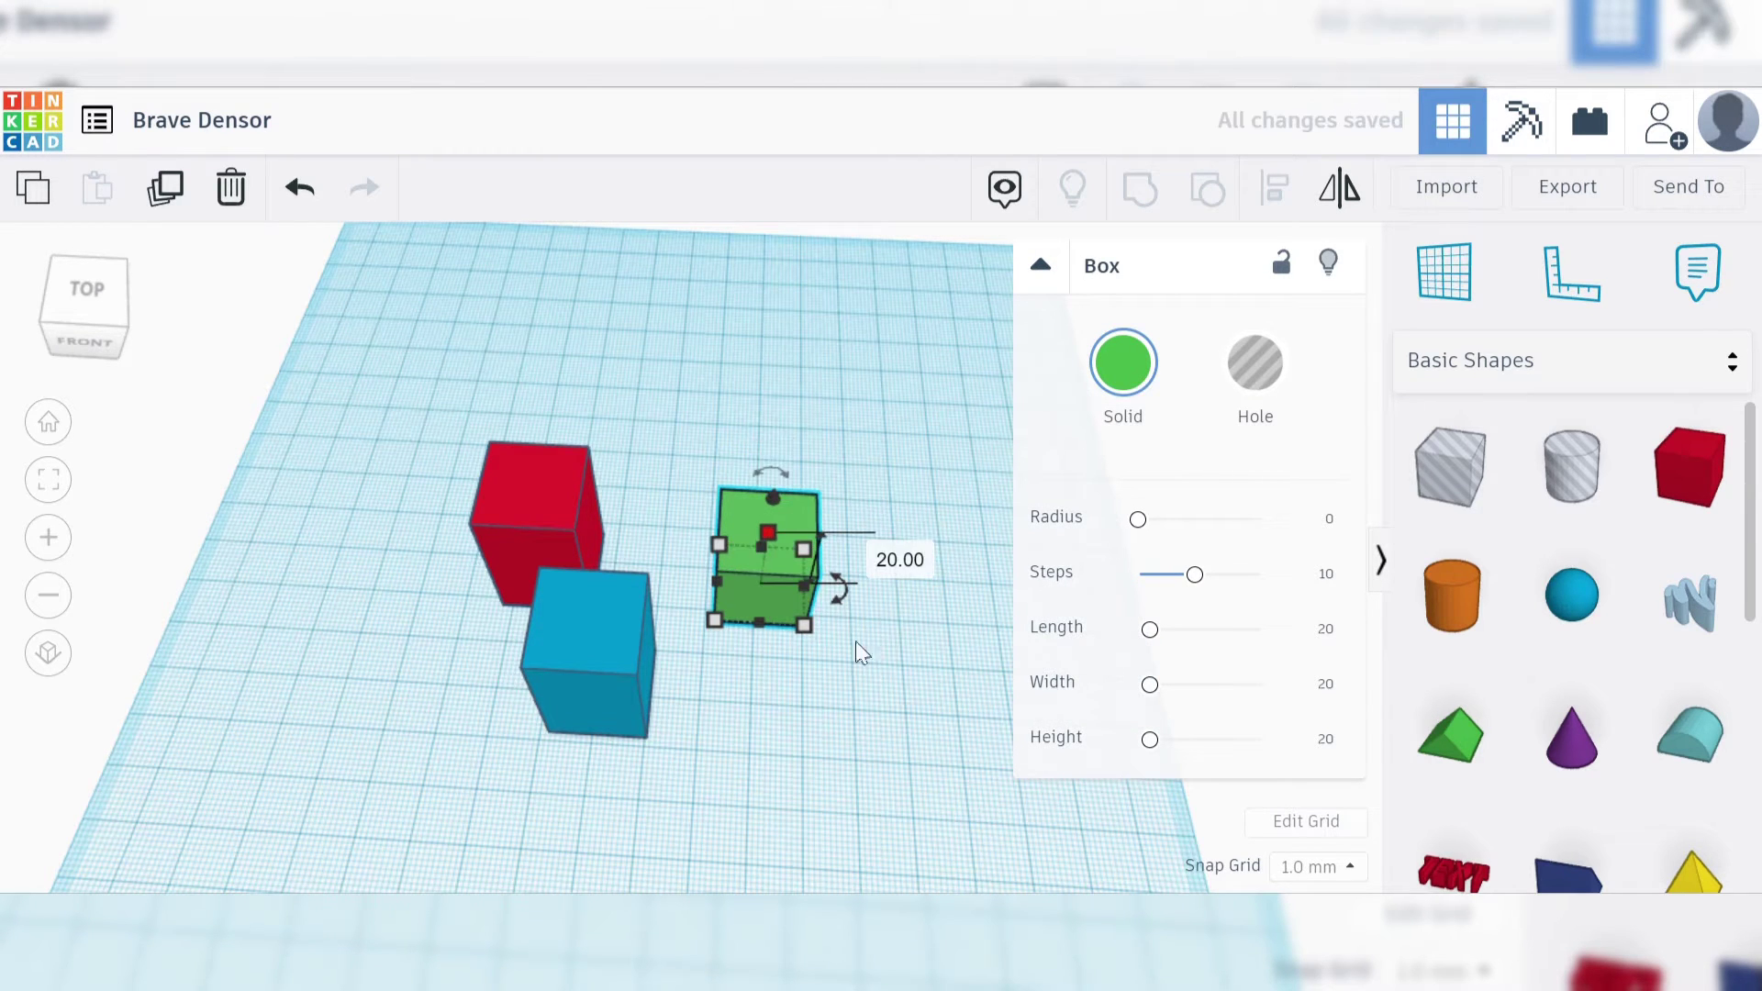
{"action": "left_click", "coordinate": [658, 676]}
{"action": "left_click", "coordinate": [667, 433]}
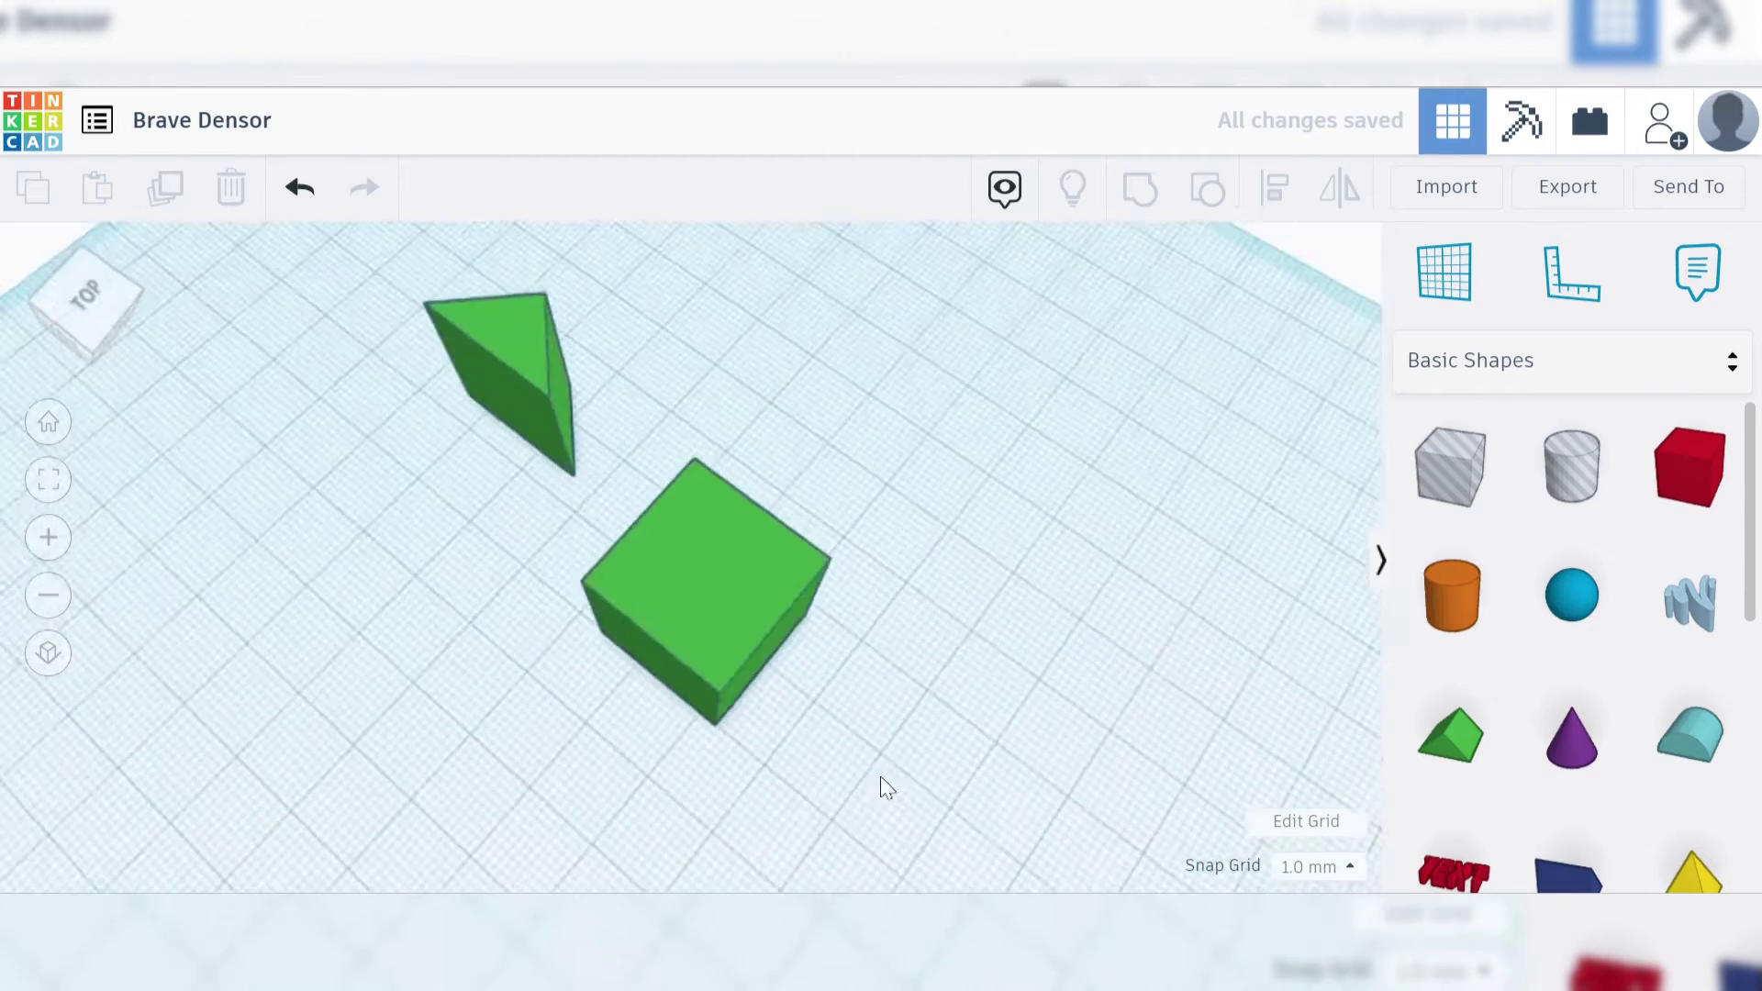
Move the green box away from the green roof shape to leave free space between them.
{"action": "right_click_drag", "start_coordinate": [880, 777], "coordinate": [916, 790]}
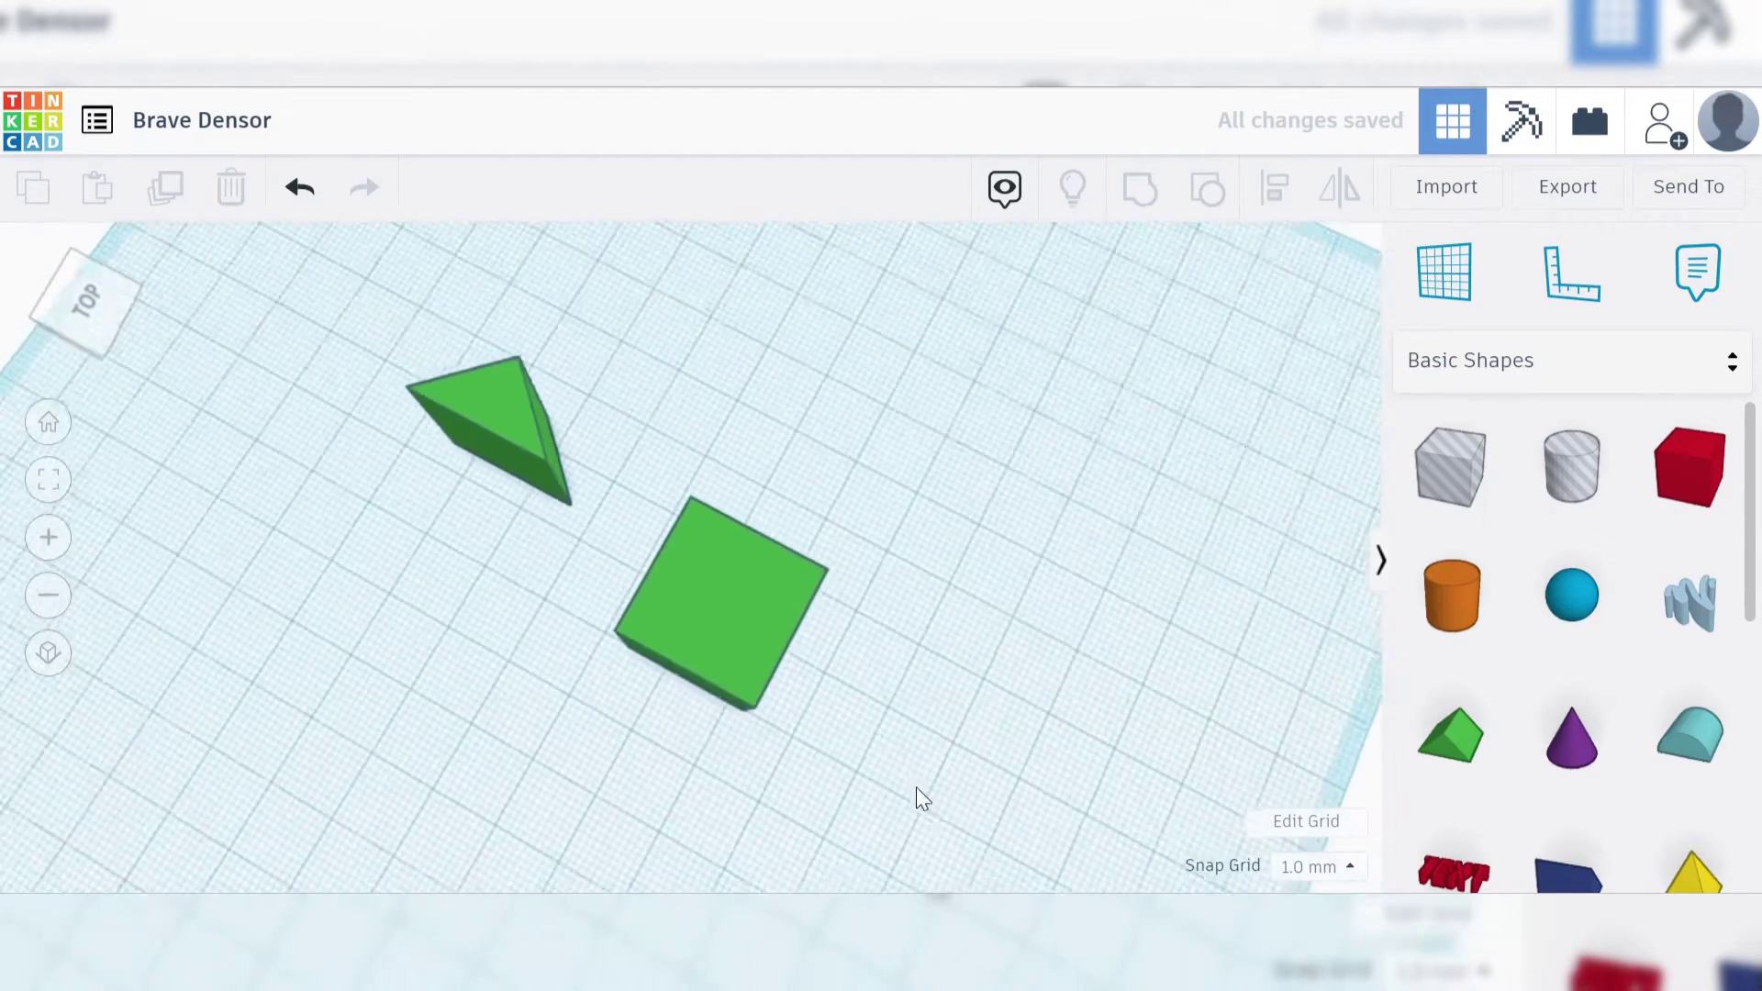
{"action": "scroll", "coordinate": [863, 761], "scroll_direction": "down", "scroll_amount": 1}
{"action": "left_click_drag", "start_coordinate": [707, 632], "coordinate": [602, 714]}
{"action": "left_click", "coordinate": [536, 433], "text": "shift"}
{"action": "left_click", "coordinate": [331, 452]}
{"action": "left_click", "coordinate": [556, 453]}
{"action": "left_click_drag", "start_coordinate": [602, 488], "coordinate": [833, 602]}
{"action": "left_click", "coordinate": [833, 601]}
Stretch the roof from one base corner into a longer wedge and move the green box back in front of it.
{"action": "left_click", "coordinate": [594, 493]}
{"action": "left_click_drag", "start_coordinate": [646, 540], "coordinate": [804, 622]}
{"action": "left_click", "coordinate": [927, 635]}
{"action": "right_click_drag", "start_coordinate": [869, 738], "coordinate": [679, 648]}
{"action": "left_click", "coordinate": [680, 652]}
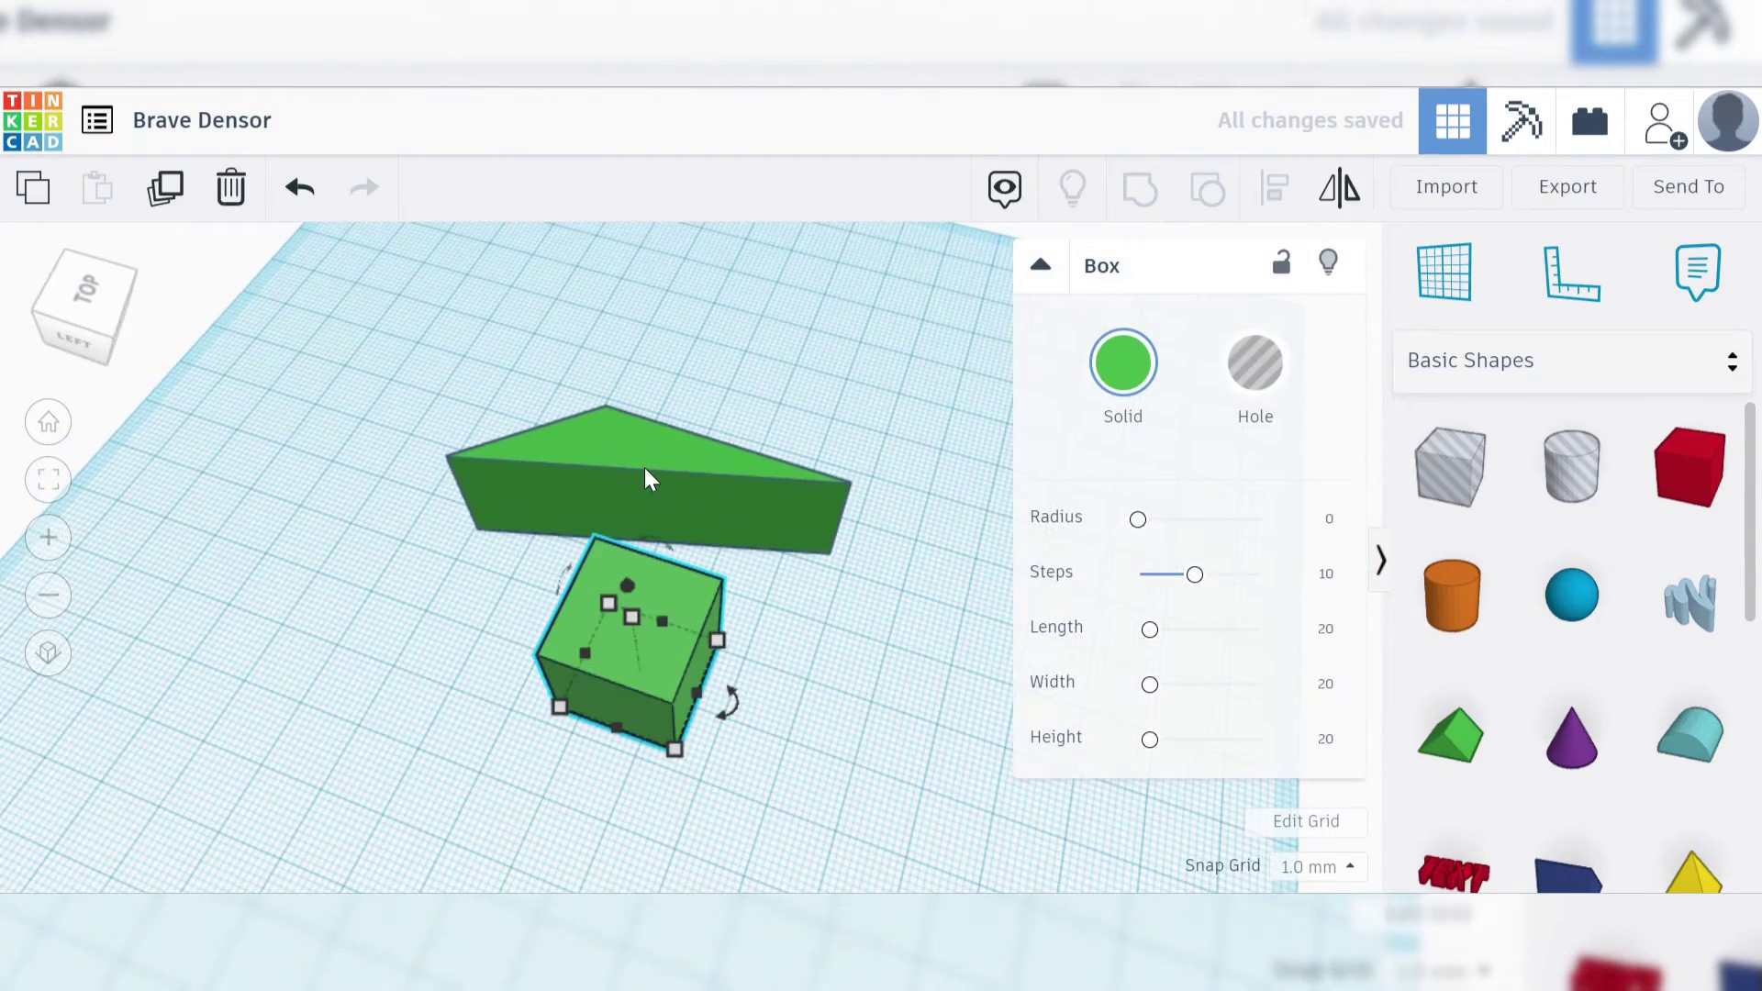
Color the roof shape red.
{"action": "left_click", "coordinate": [645, 473]}
{"action": "left_click", "coordinate": [1122, 367]}
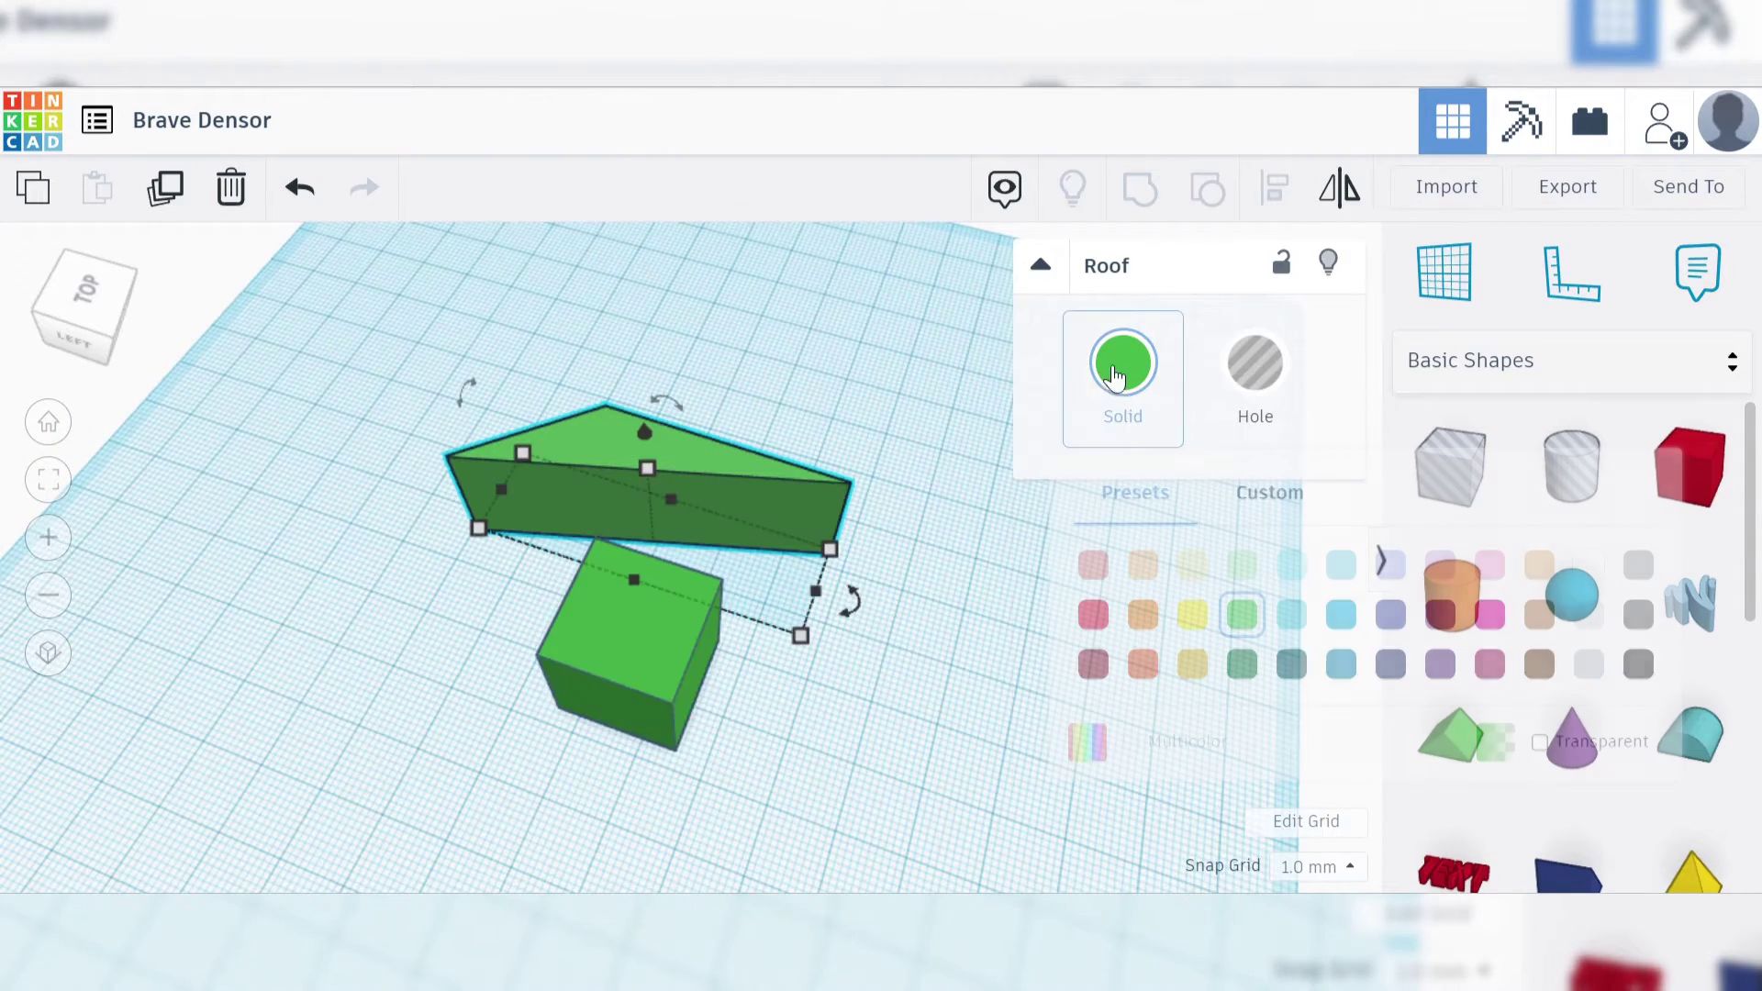
{"action": "left_click", "coordinate": [1093, 614]}
{"action": "left_click", "coordinate": [1003, 743]}
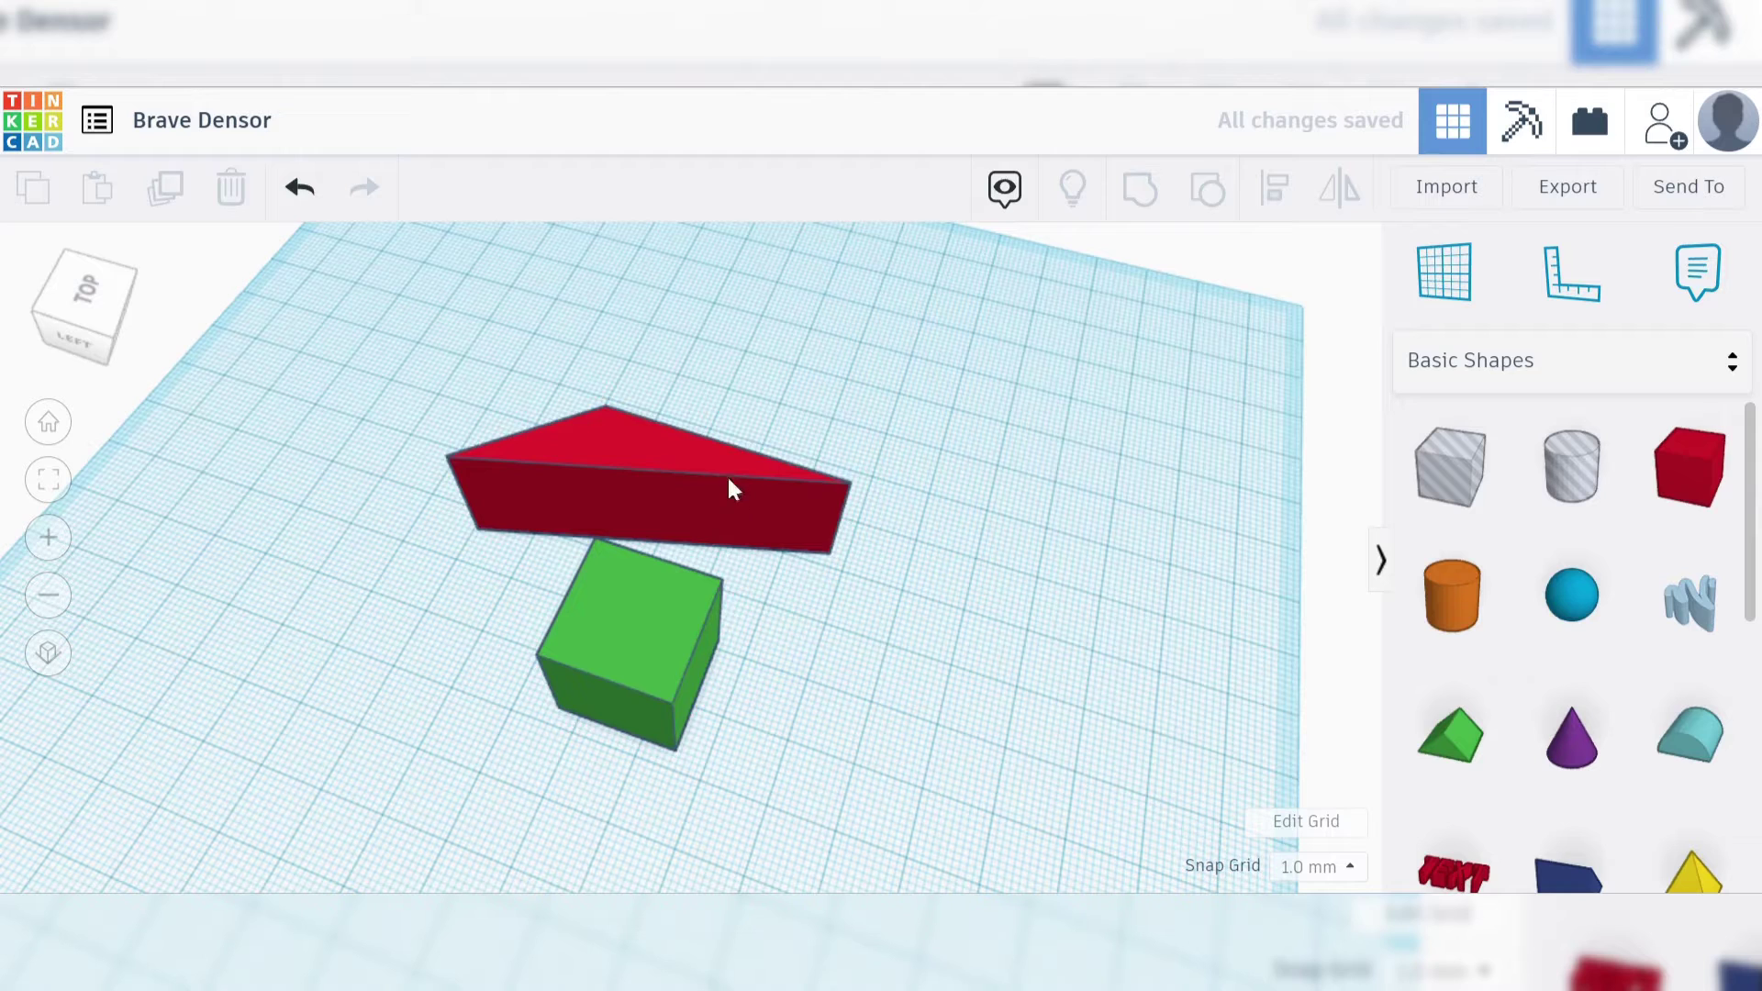
Align the green box with each end of the roof in turn, and finally center it along the roof's length.
{"action": "left_click_drag", "start_coordinate": [730, 563], "coordinate": [637, 654]}
{"action": "key", "text": "l"}
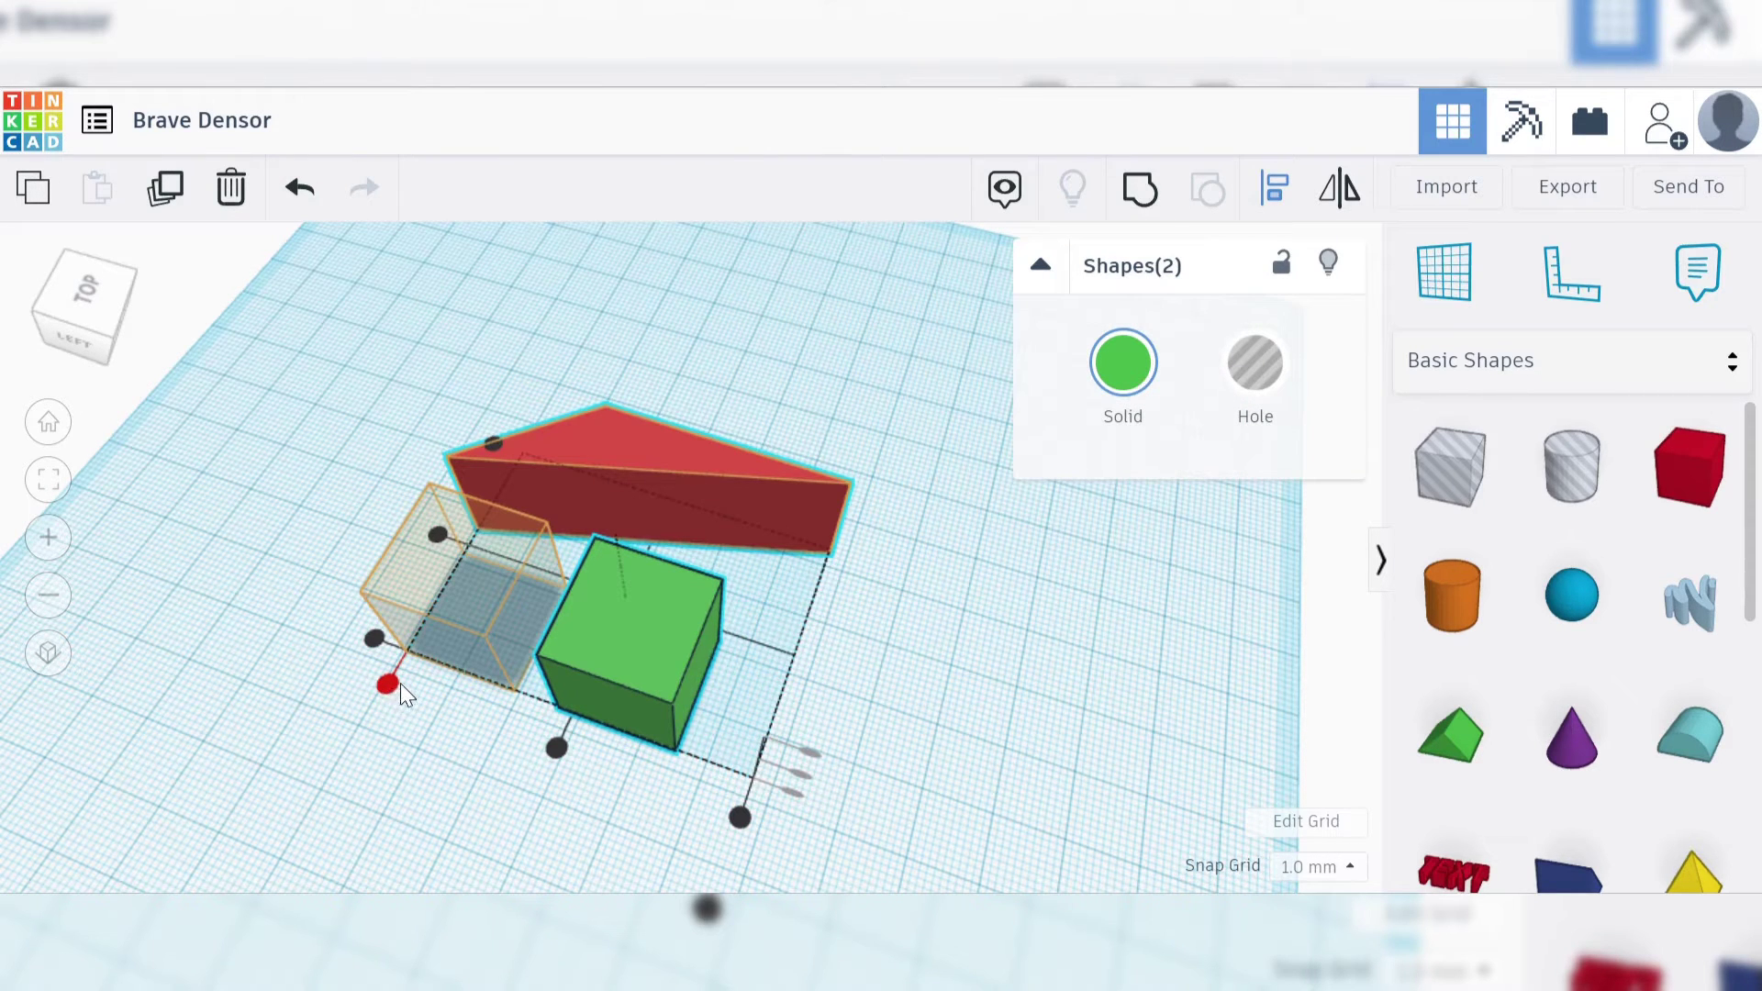
{"action": "left_click", "coordinate": [388, 683]}
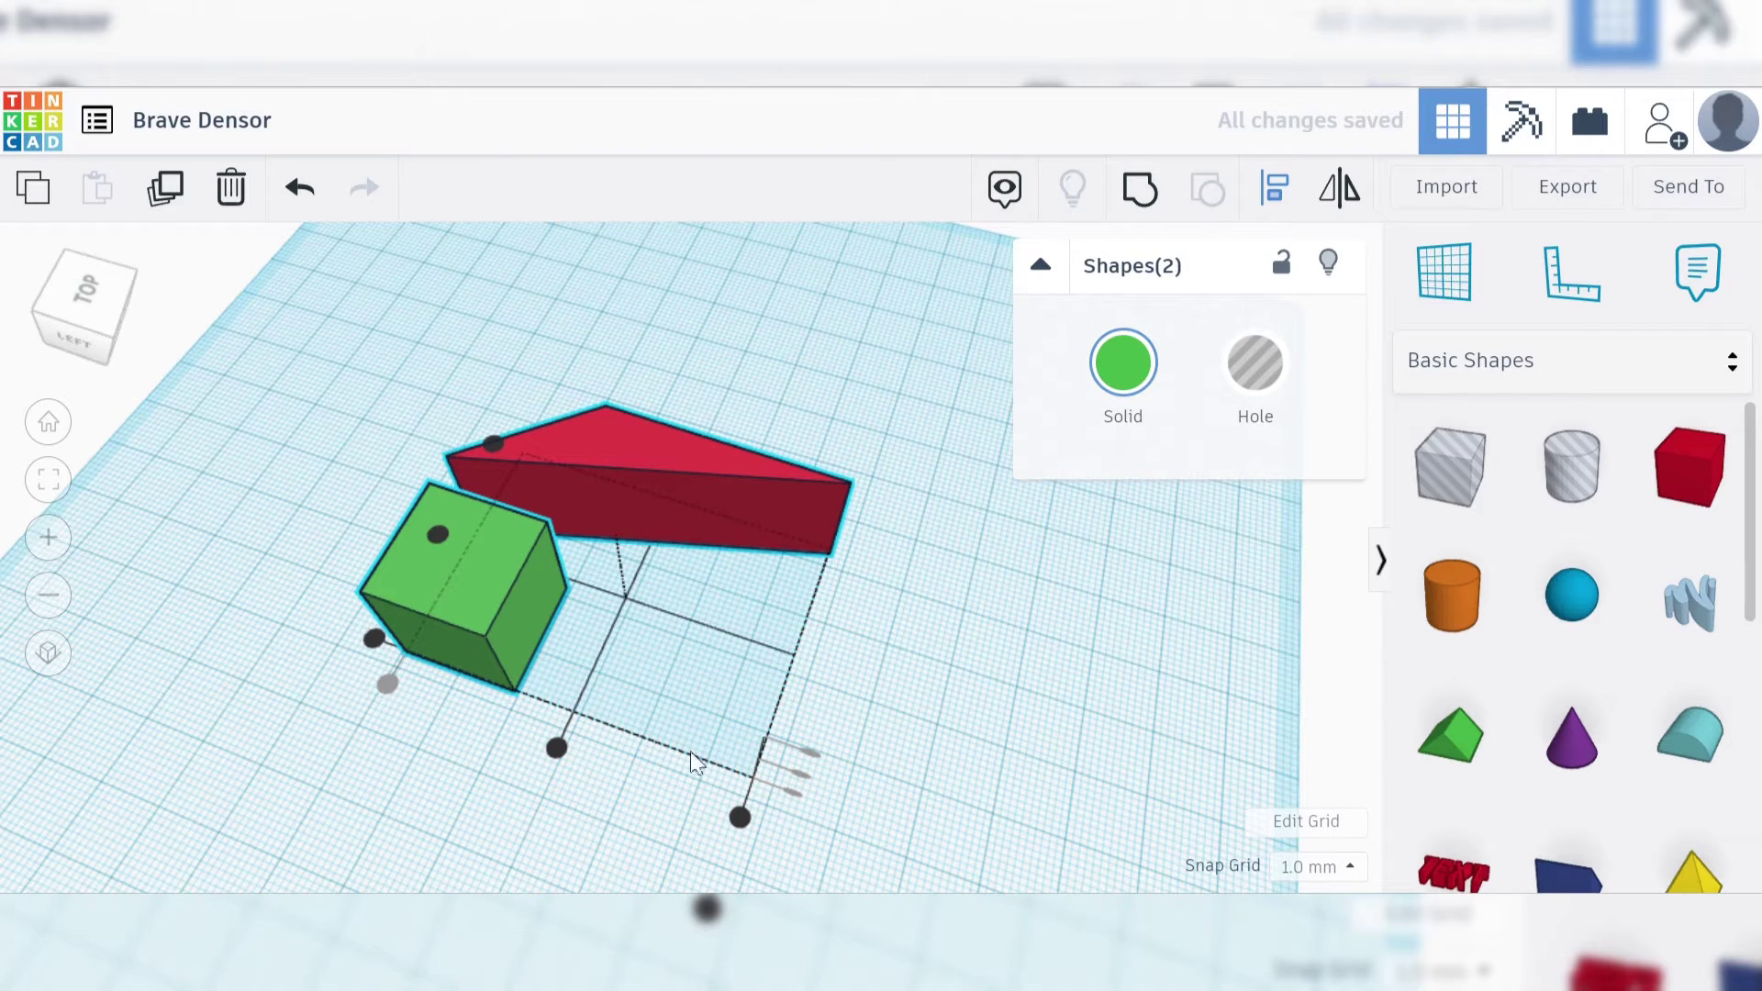
{"action": "left_click", "coordinate": [741, 826]}
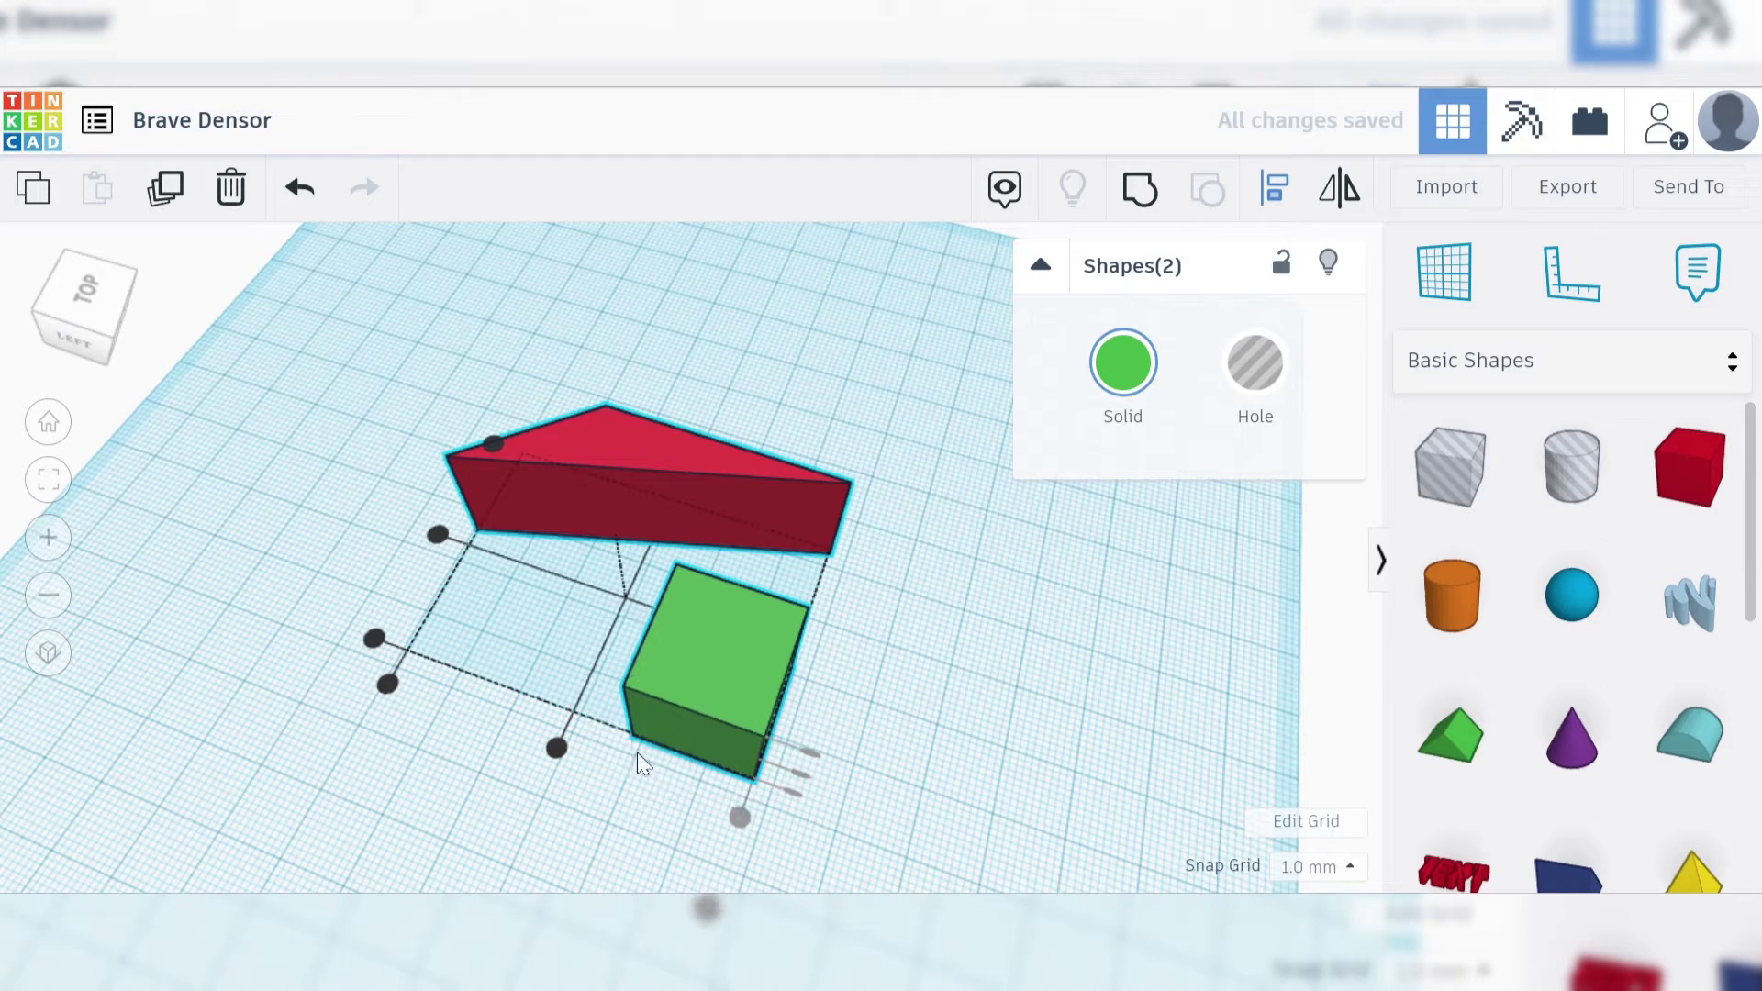
{"action": "left_click", "coordinate": [557, 748]}
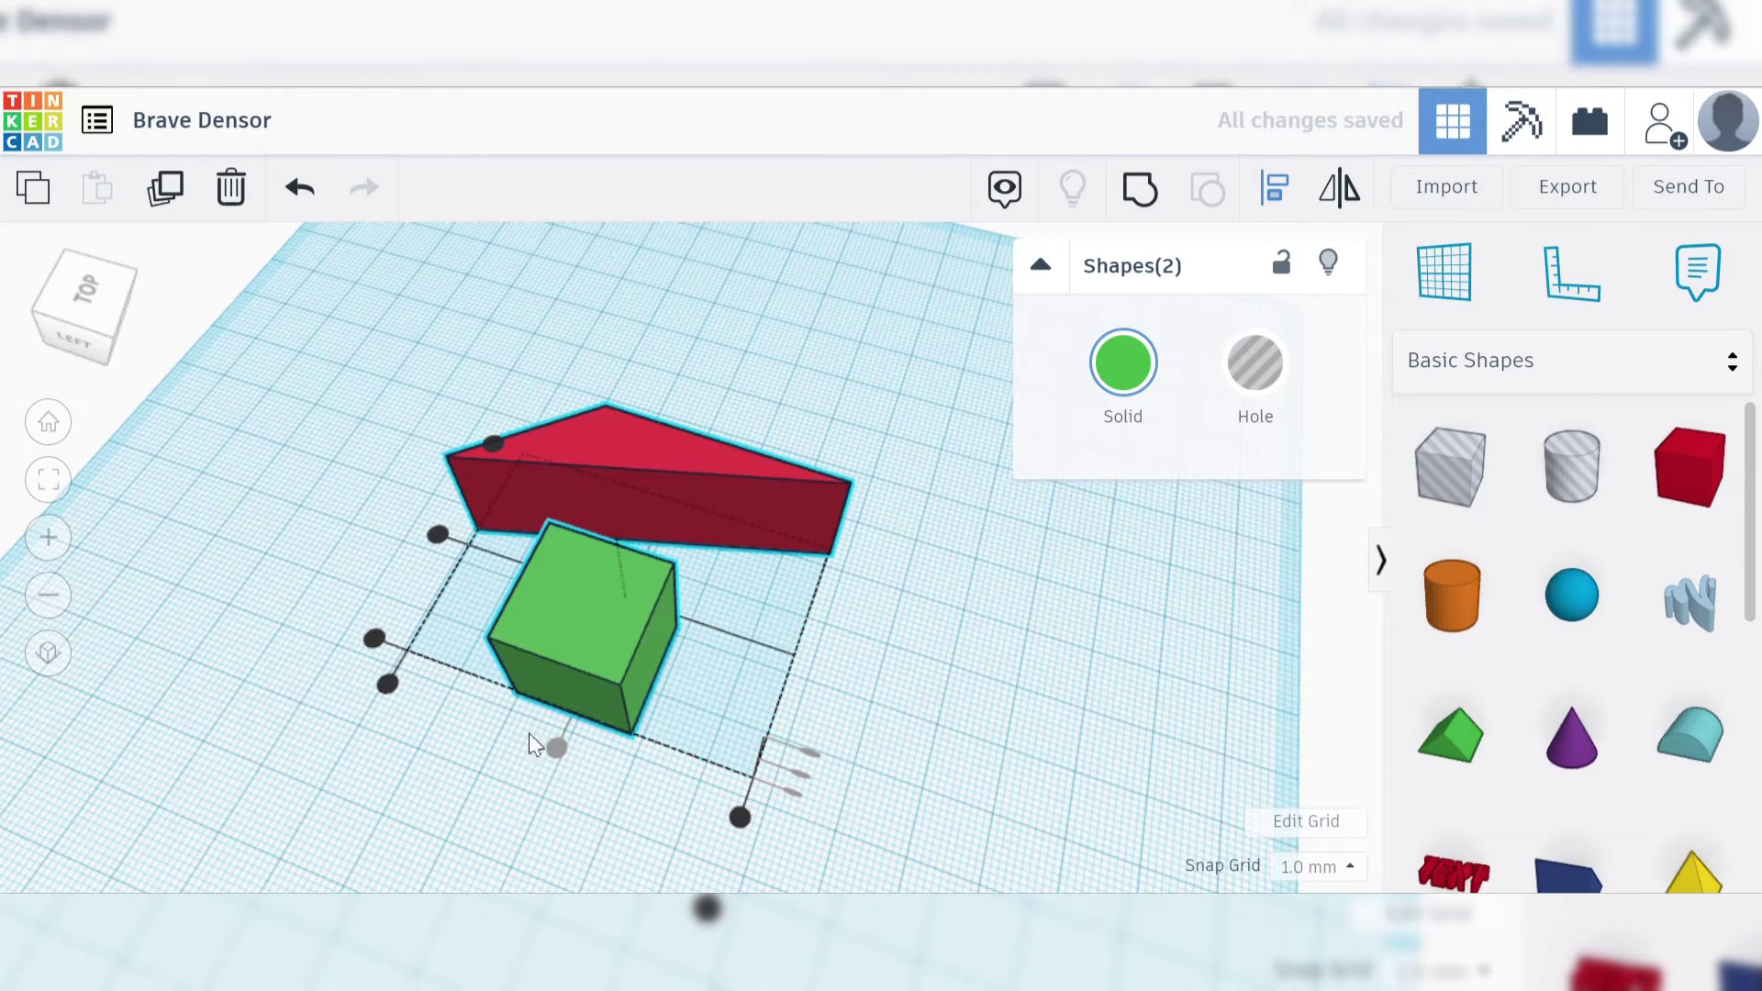
Align the roof and box across their depth by their centers, by one side, and finally by the opposite side.
{"action": "right_click_drag", "start_coordinate": [391, 770], "coordinate": [797, 773]}
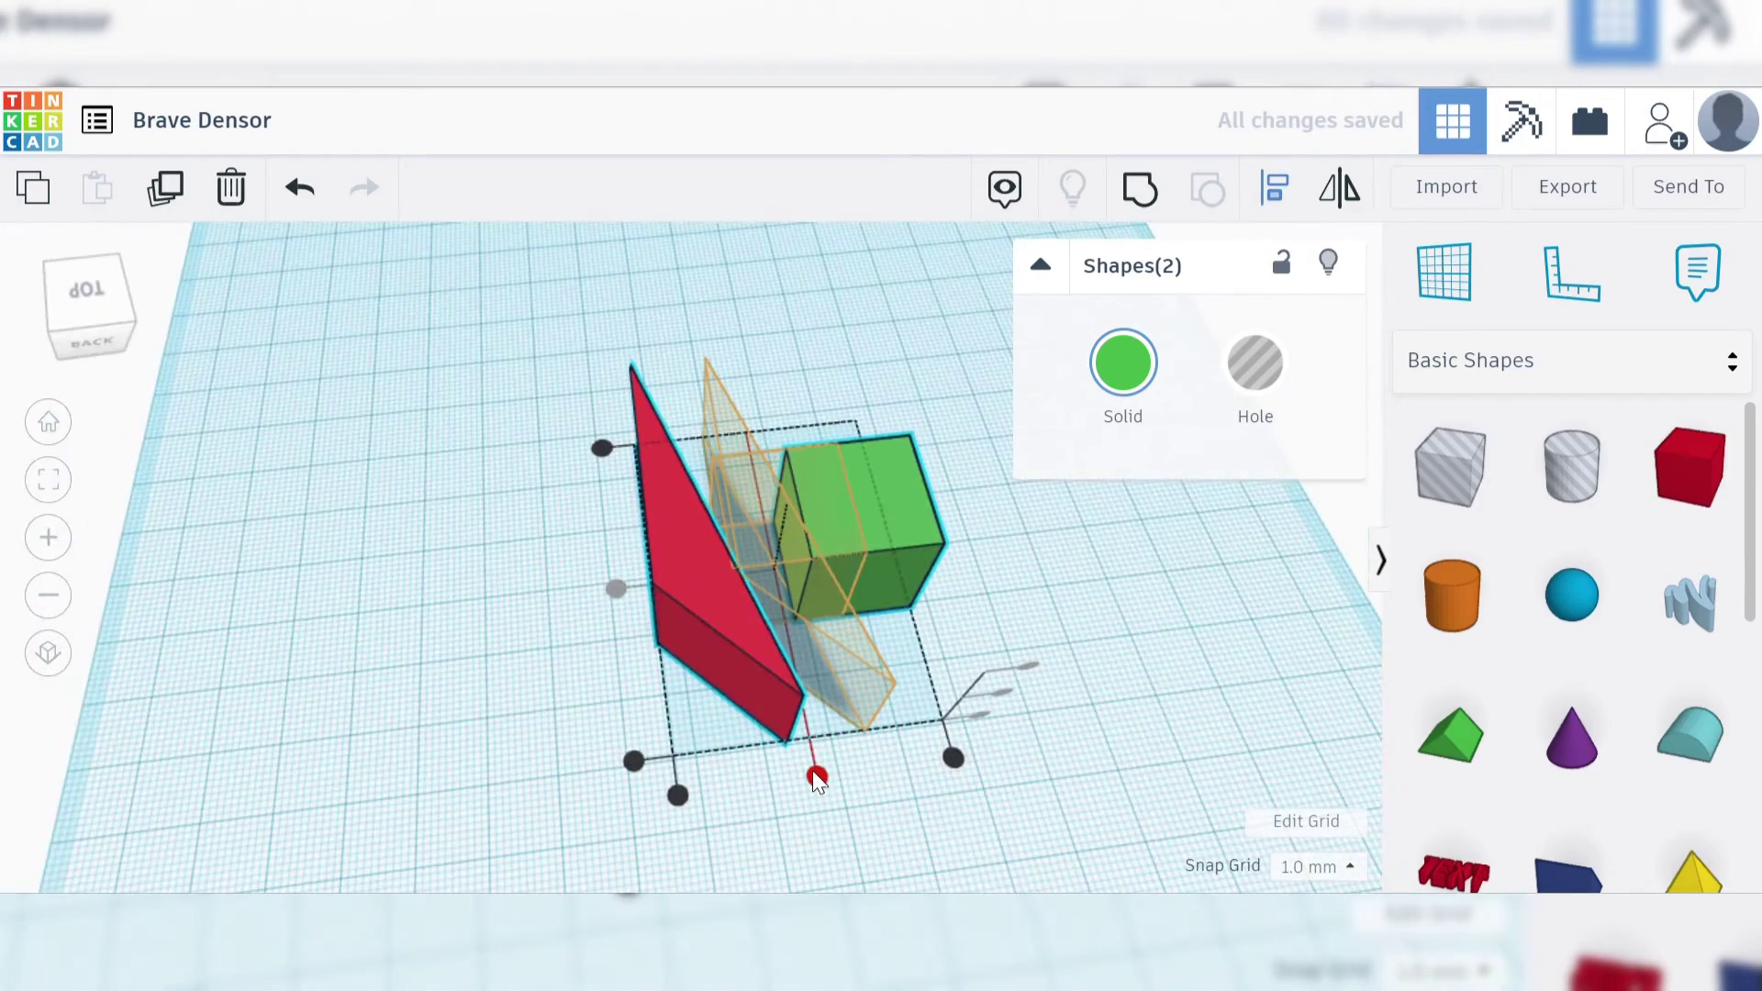
{"action": "left_click", "coordinate": [815, 776]}
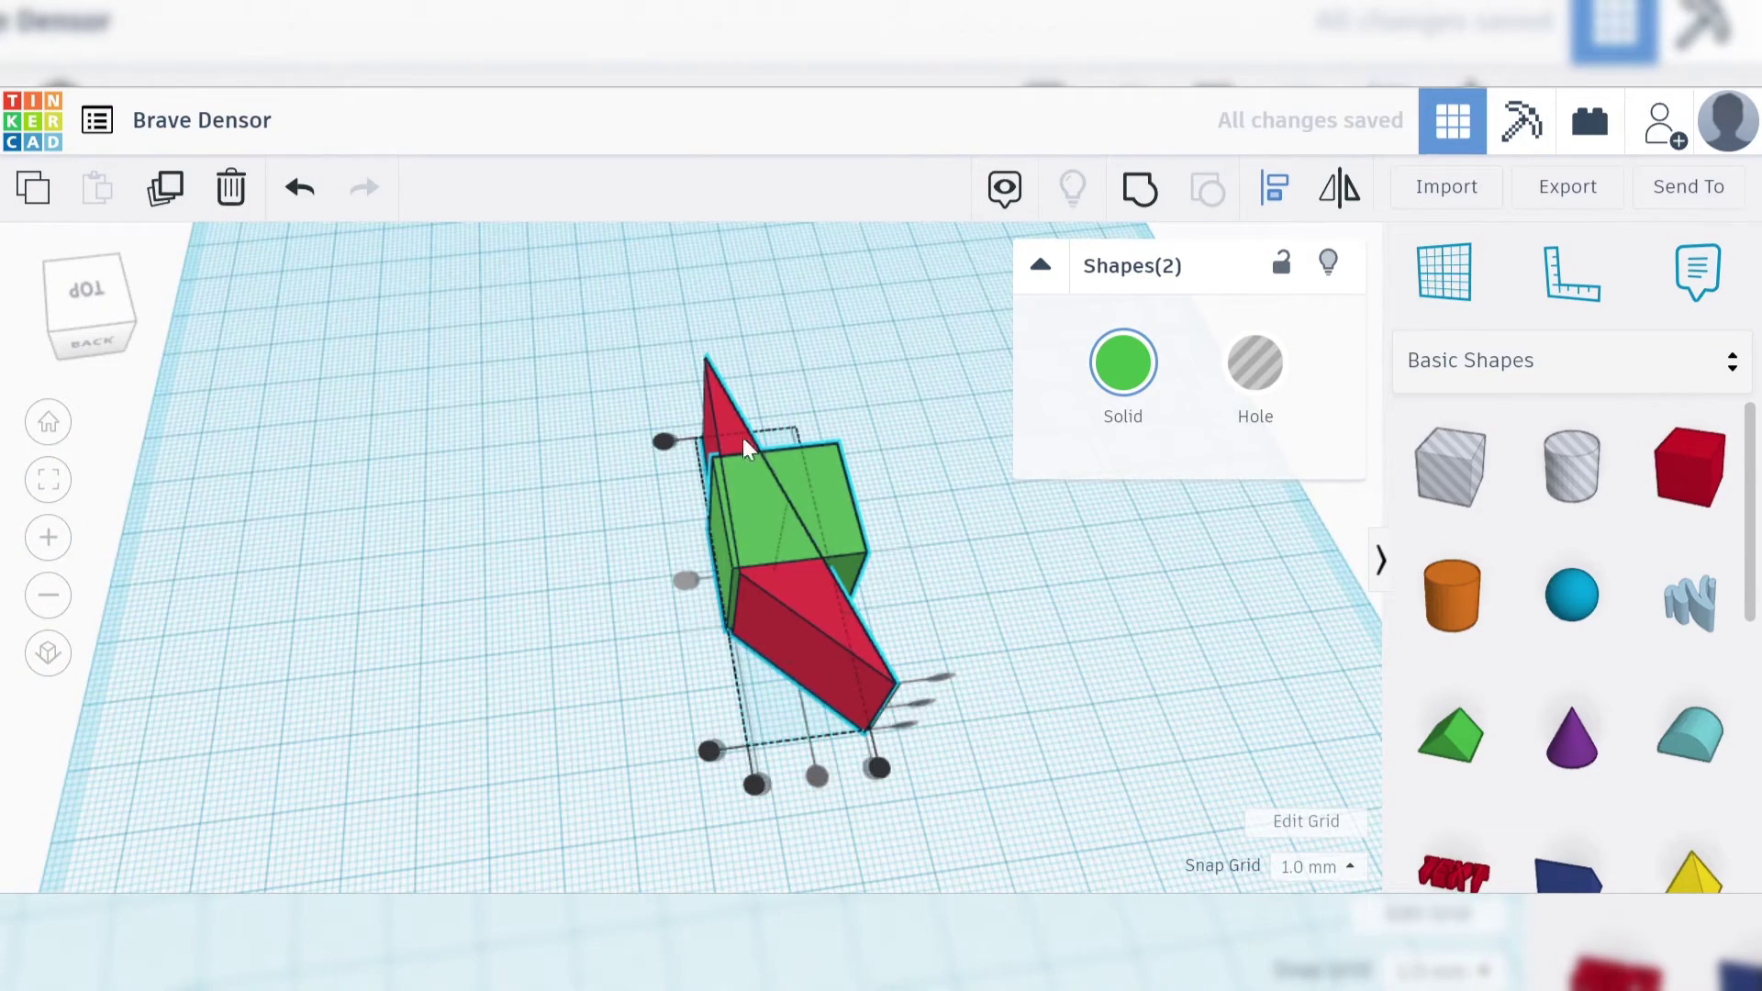
{"action": "left_click", "coordinate": [751, 782]}
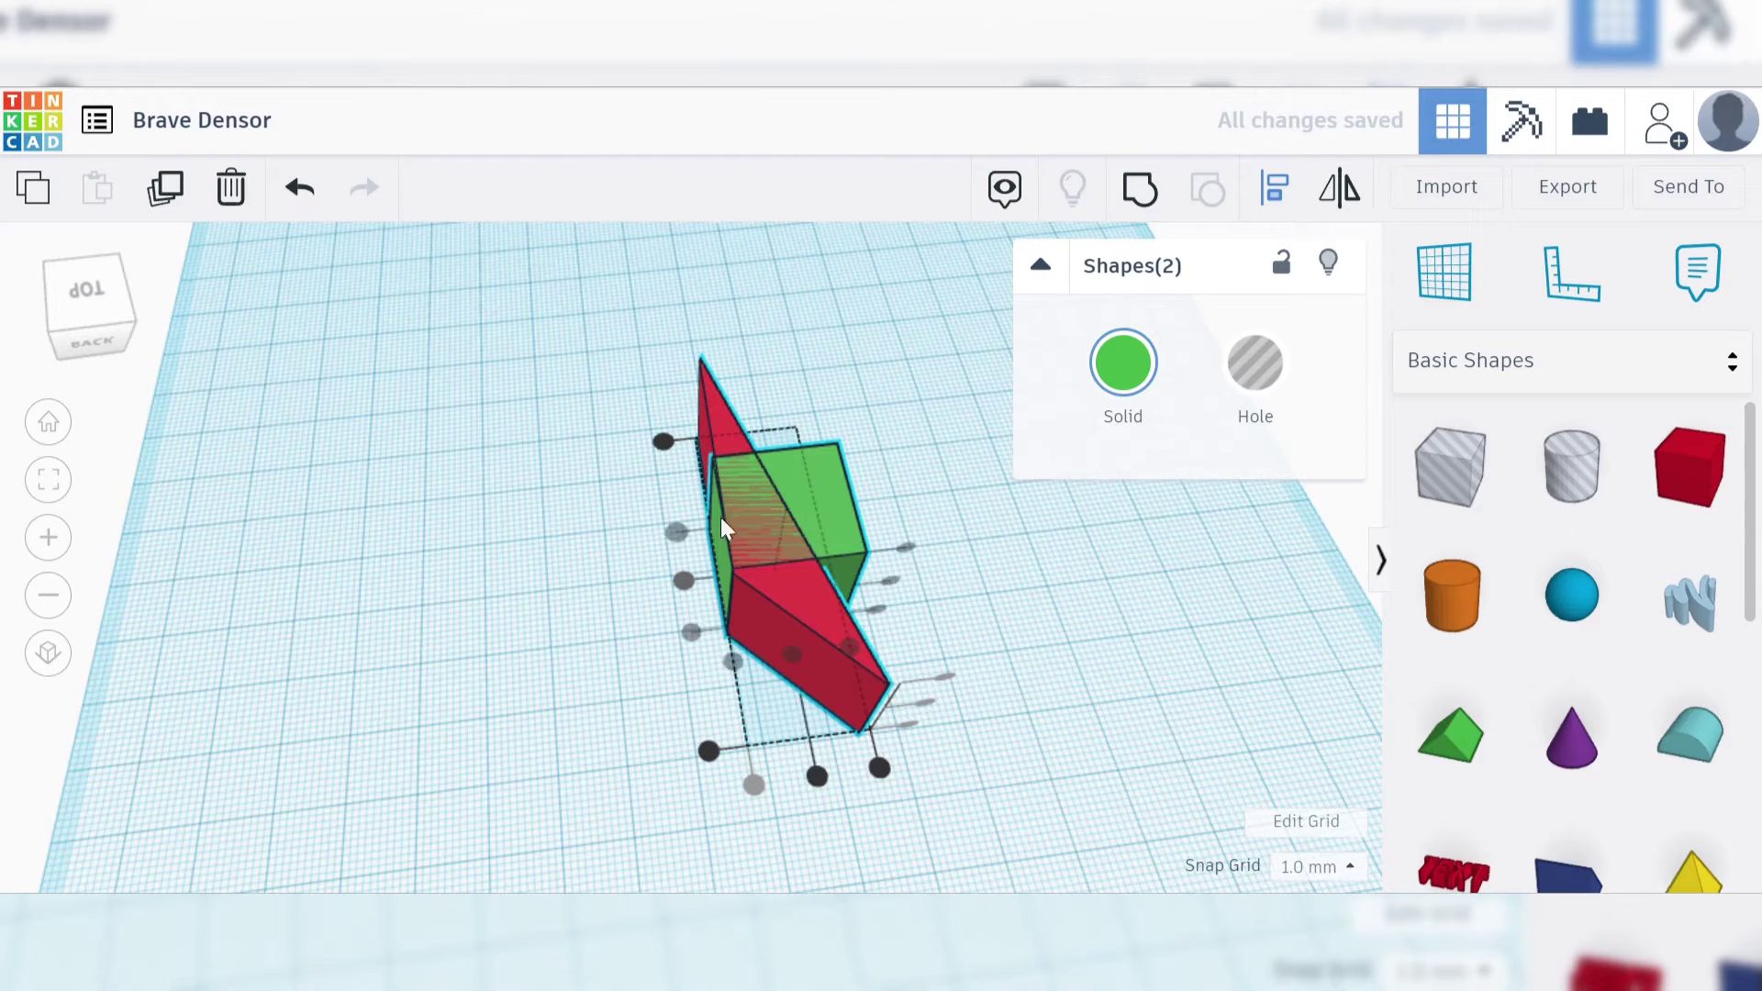
{"action": "left_click", "coordinate": [880, 767]}
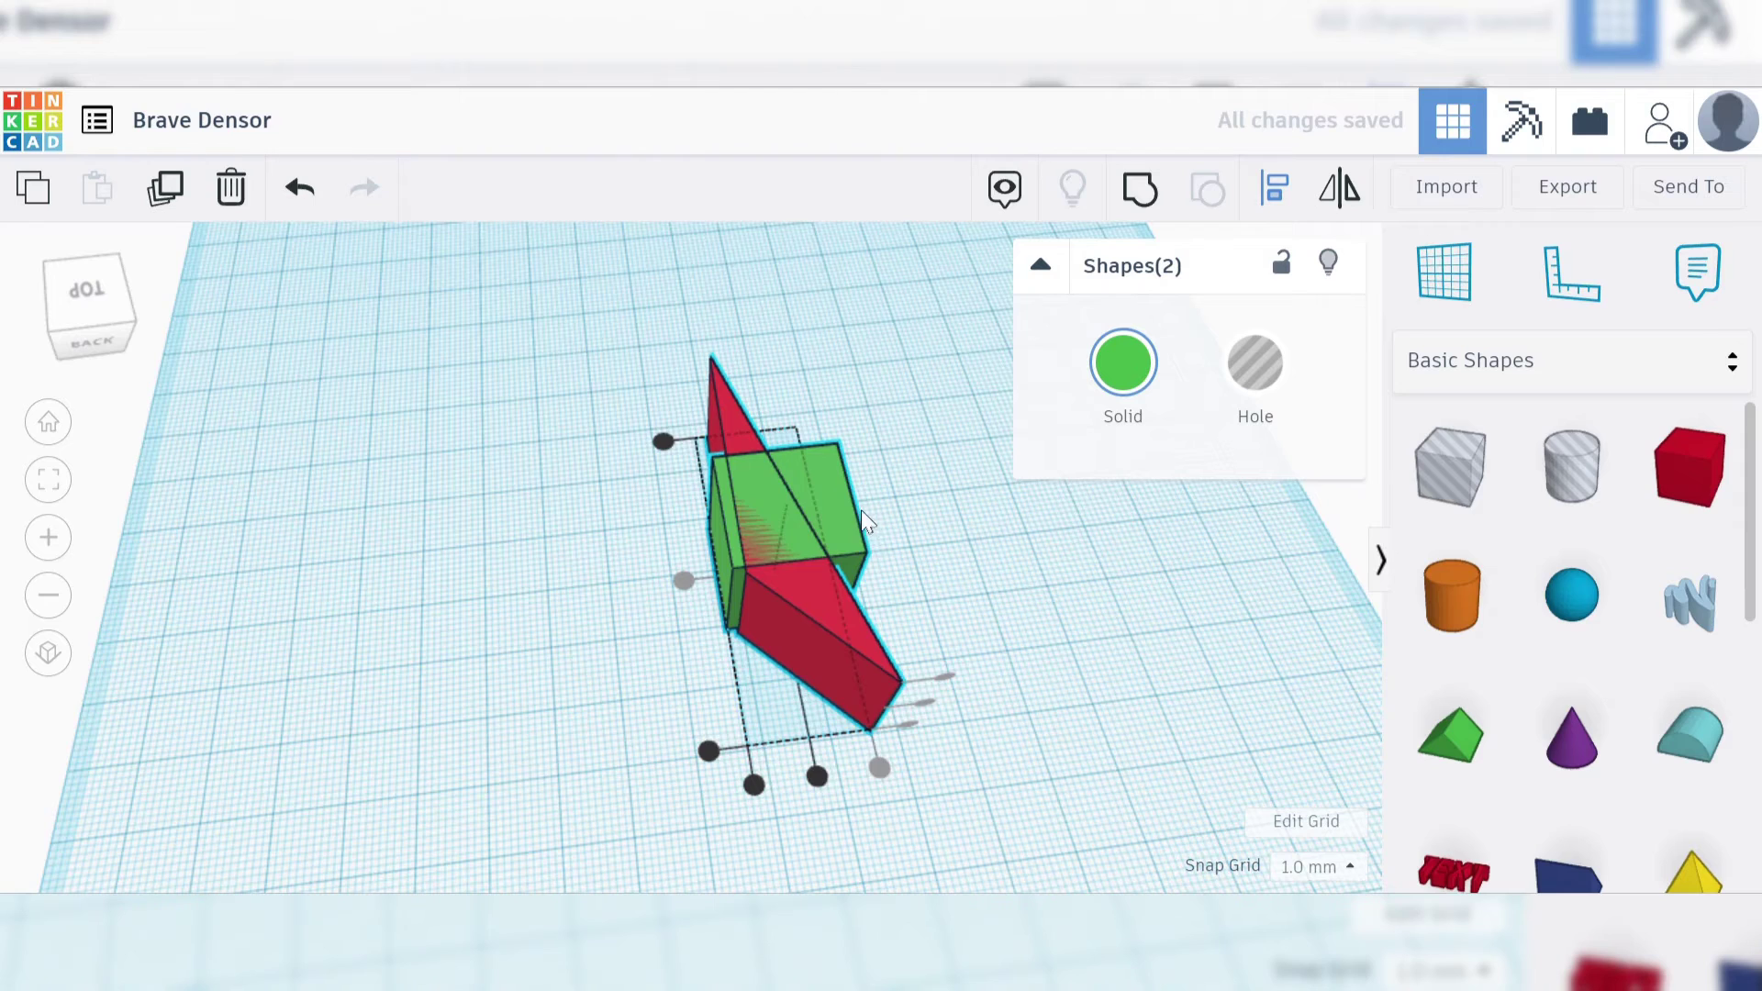
Lower the red roof's height to about half that of the green box.
{"action": "right_click_drag", "start_coordinate": [945, 779], "coordinate": [1143, 678]}
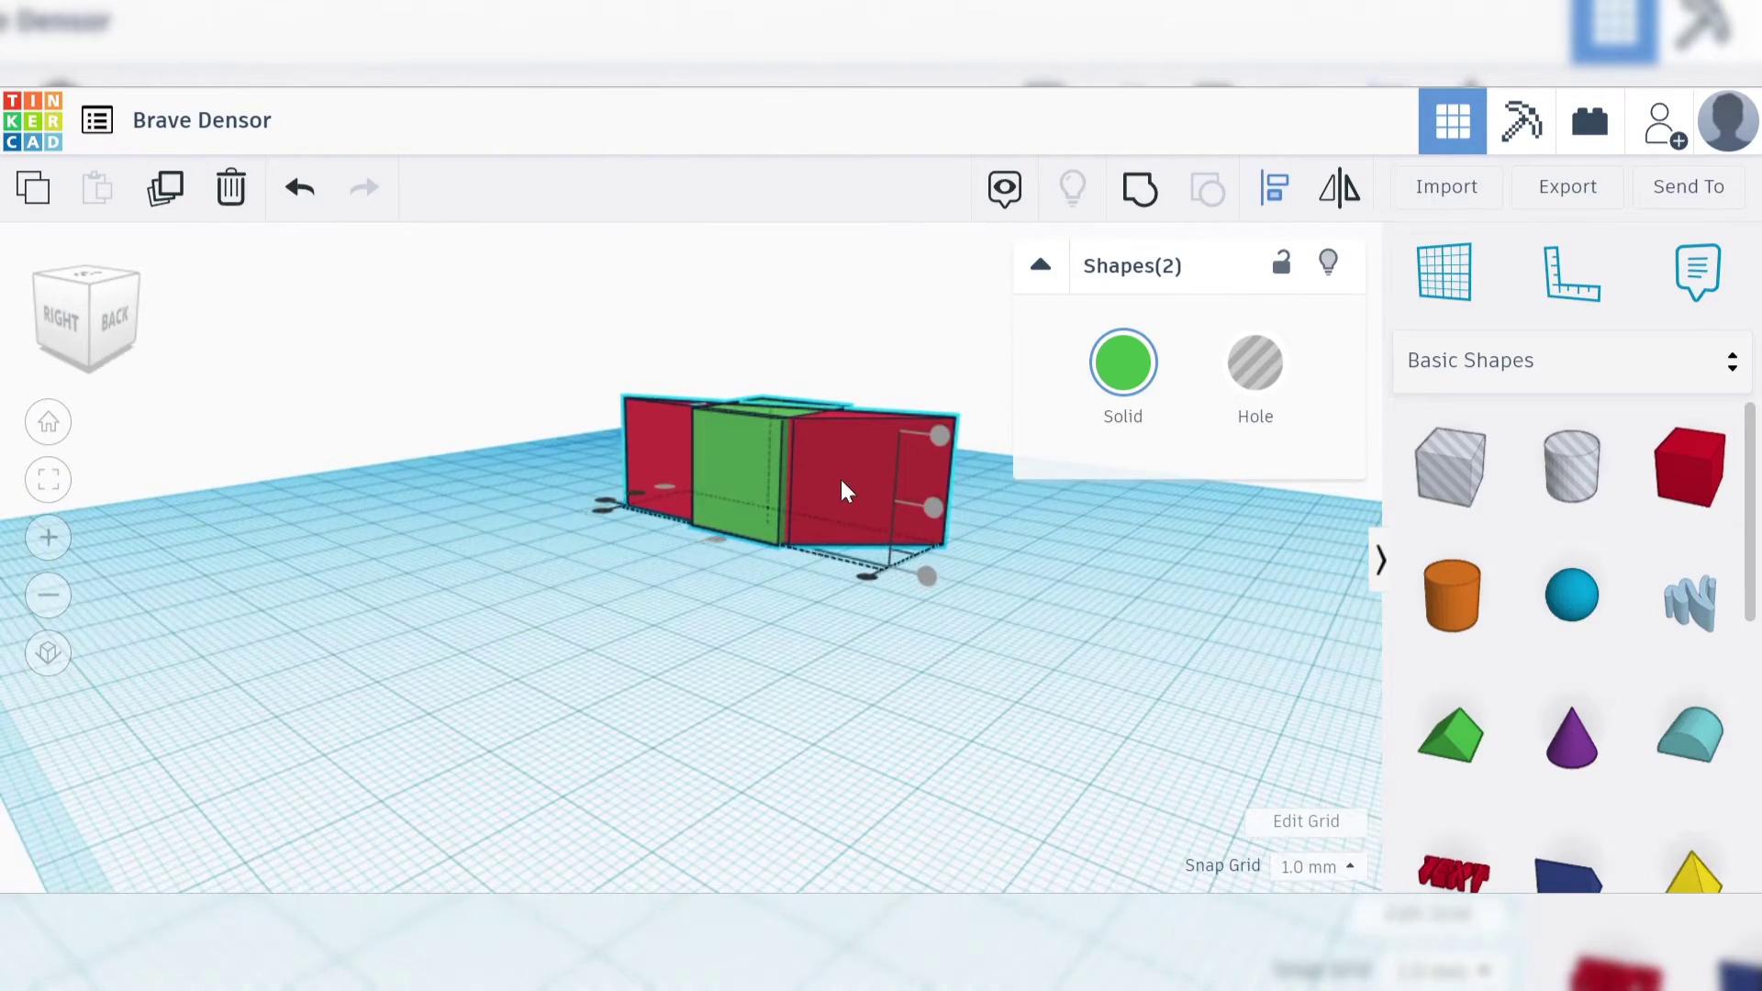
{"action": "left_click", "coordinate": [556, 464]}
{"action": "left_click", "coordinate": [749, 424]}
{"action": "left_click_drag", "start_coordinate": [774, 409], "coordinate": [777, 466]}
{"action": "left_click", "coordinate": [539, 468]}
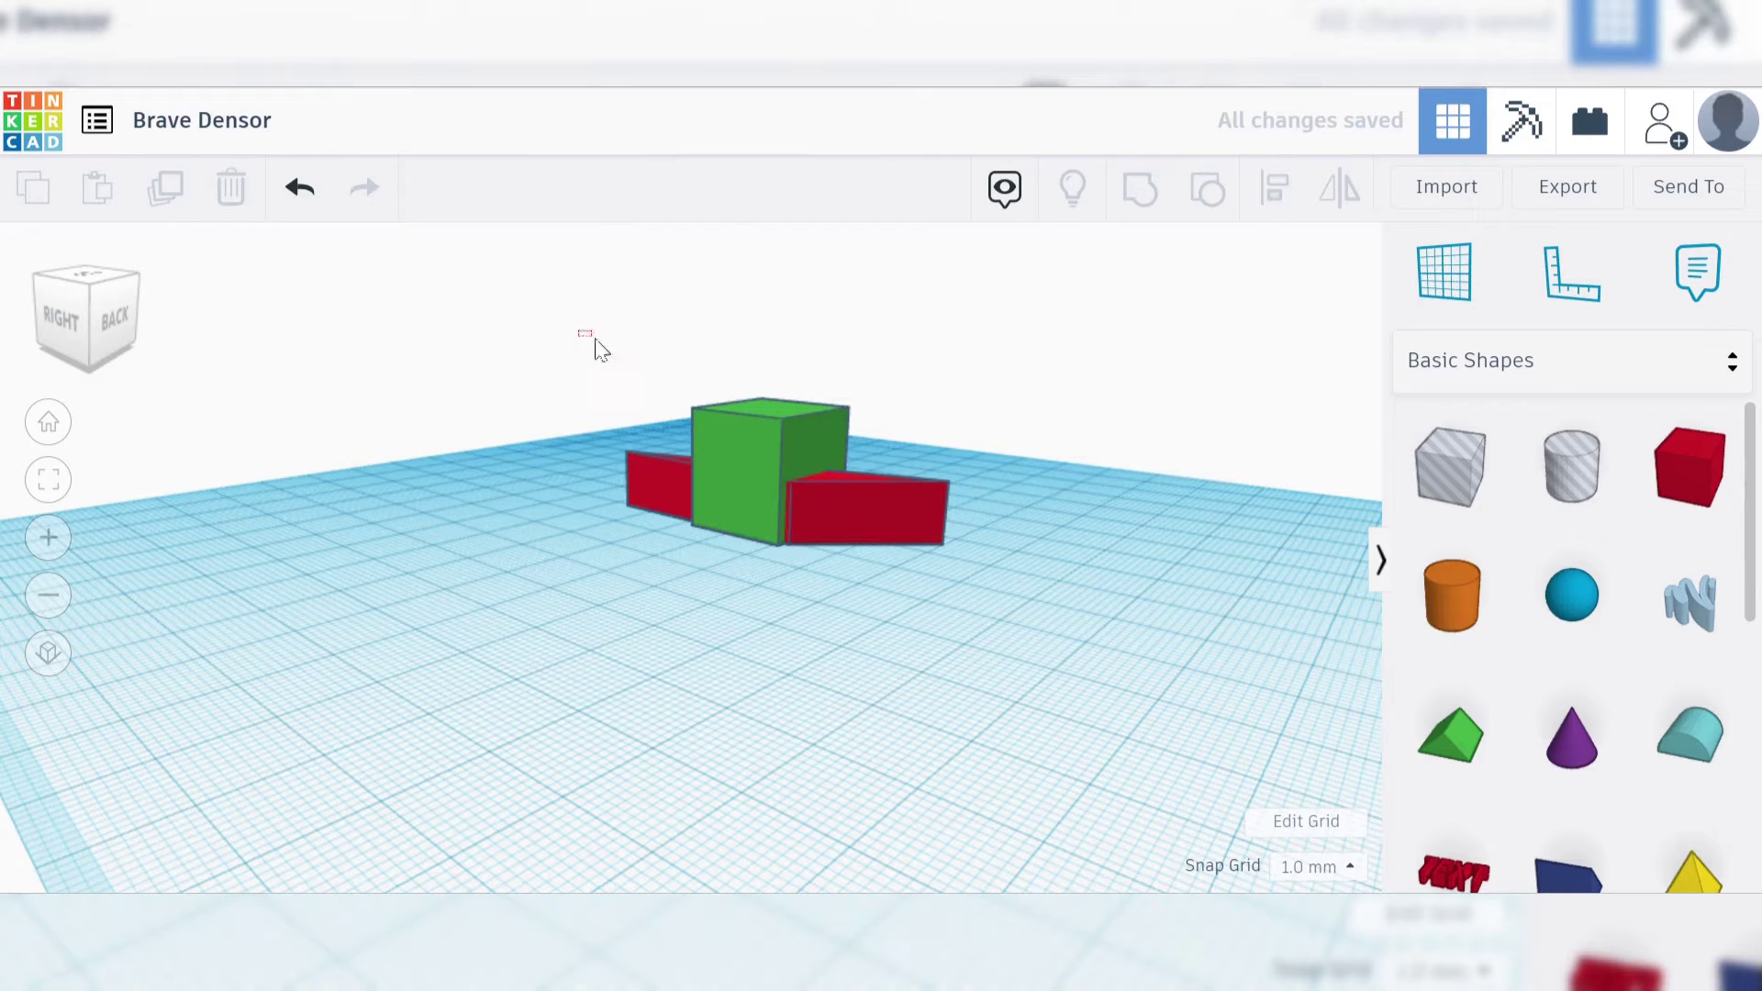
Select both shapes and align them vertically by their tops, their bottoms, and finally their middles.
{"action": "left_click_drag", "start_coordinate": [590, 342], "coordinate": [888, 627]}
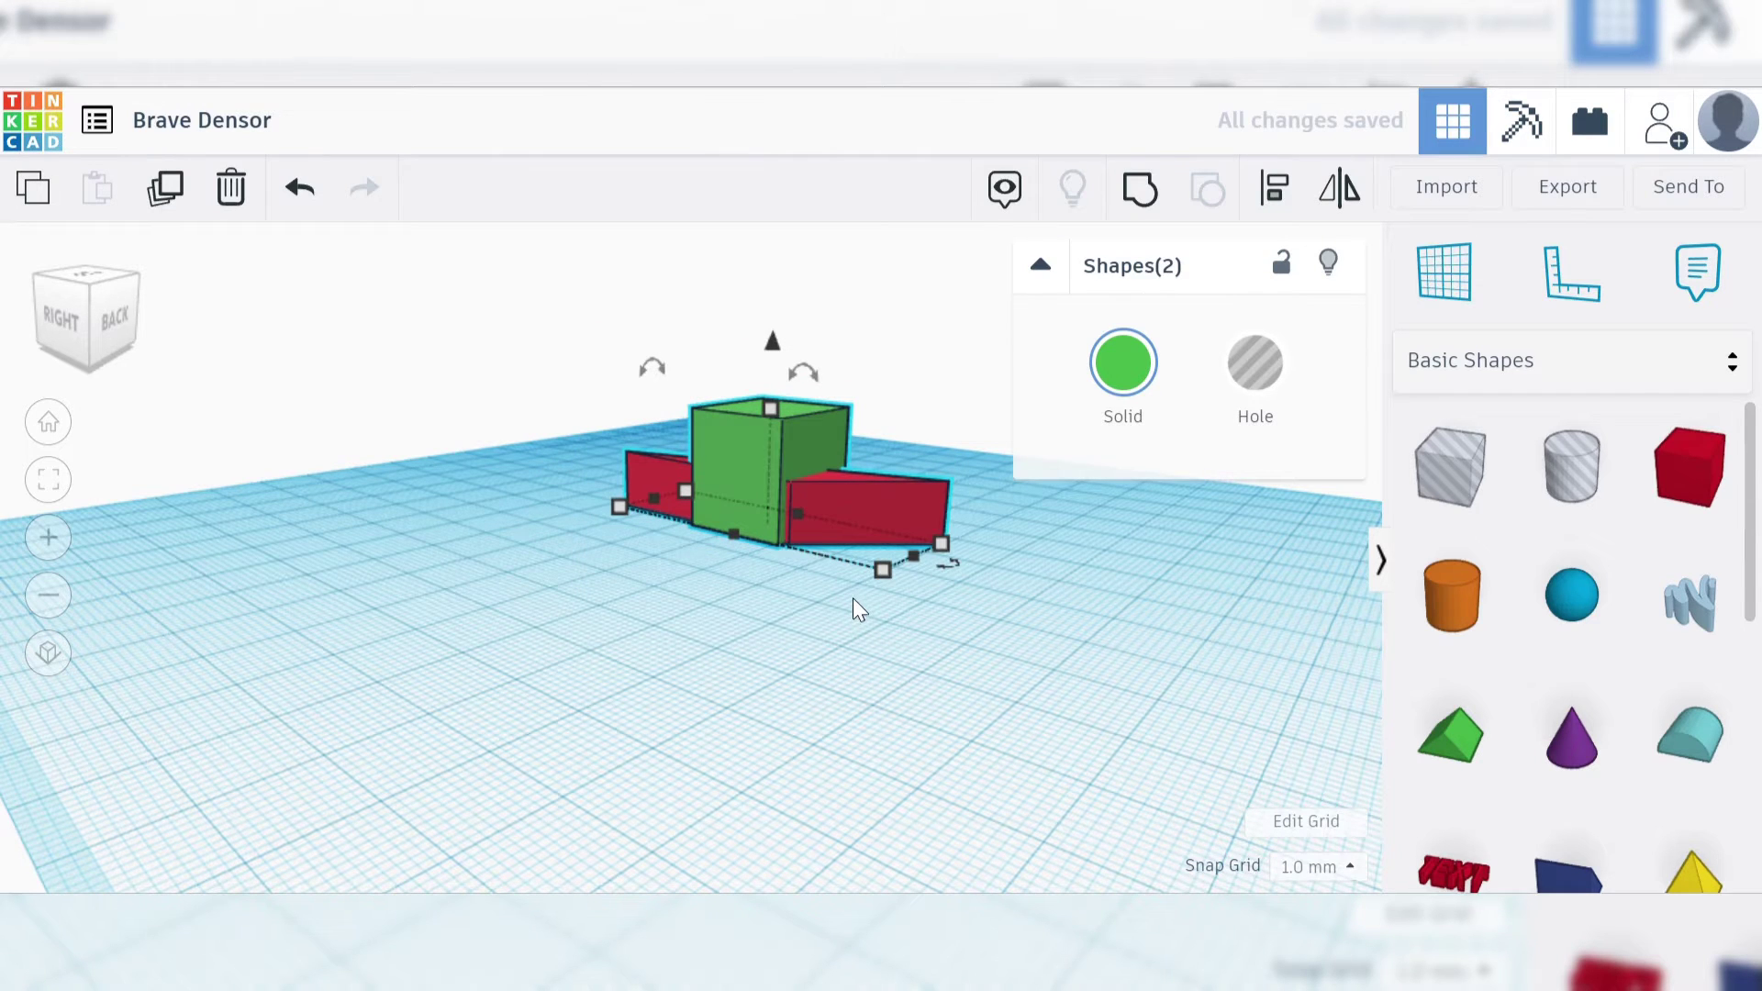
{"action": "key", "text": "l"}
{"action": "left_click", "coordinate": [934, 437]}
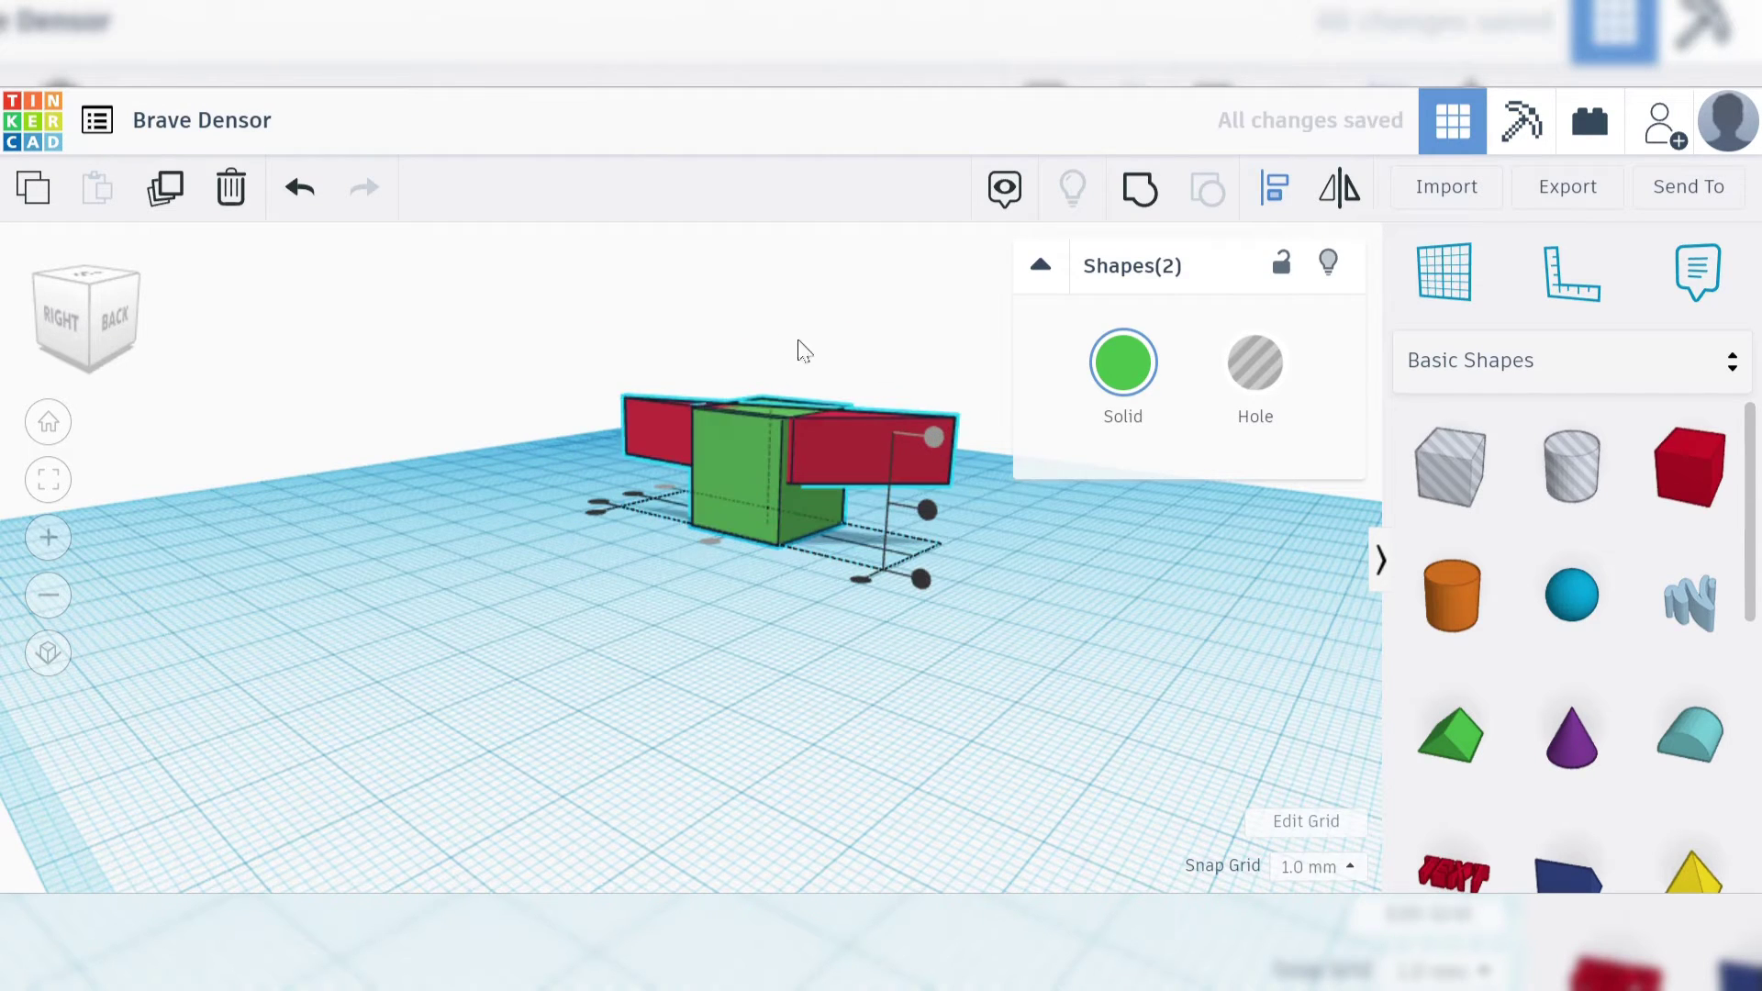
{"action": "left_click", "coordinate": [918, 577]}
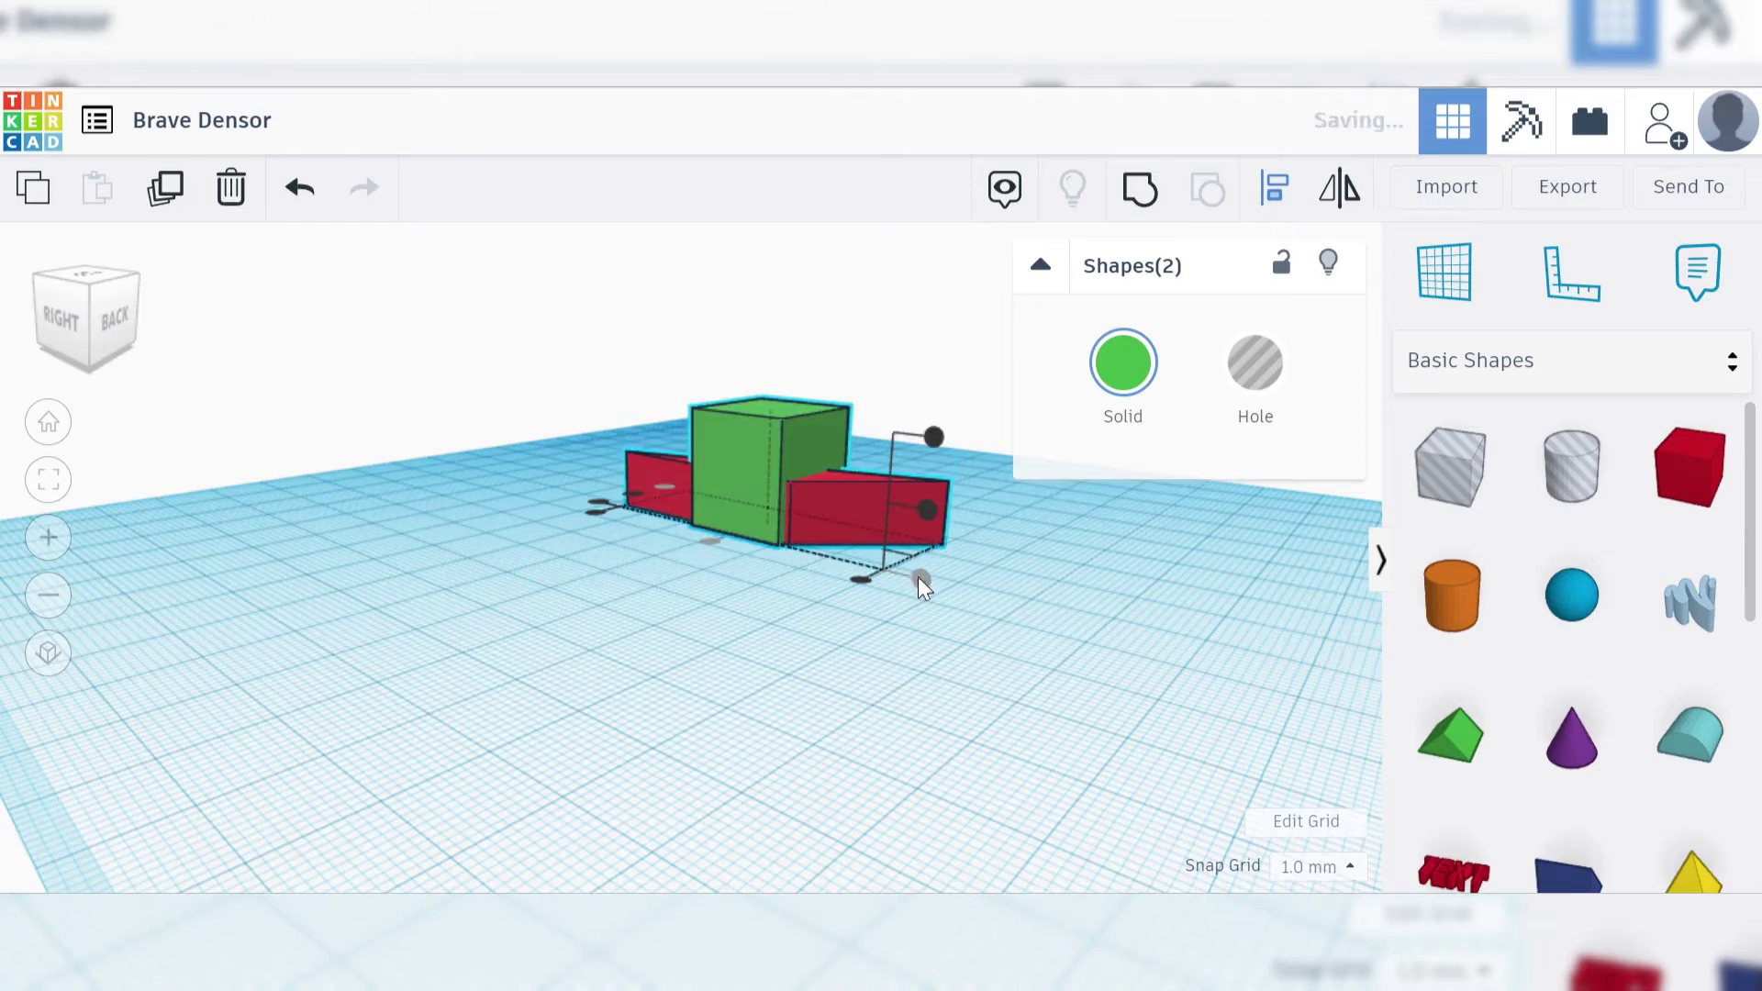
{"action": "left_click", "coordinate": [928, 511]}
Group the green box and red roof into a single shape and examine it up close.
{"action": "right_click_drag", "start_coordinate": [688, 630], "coordinate": [967, 678]}
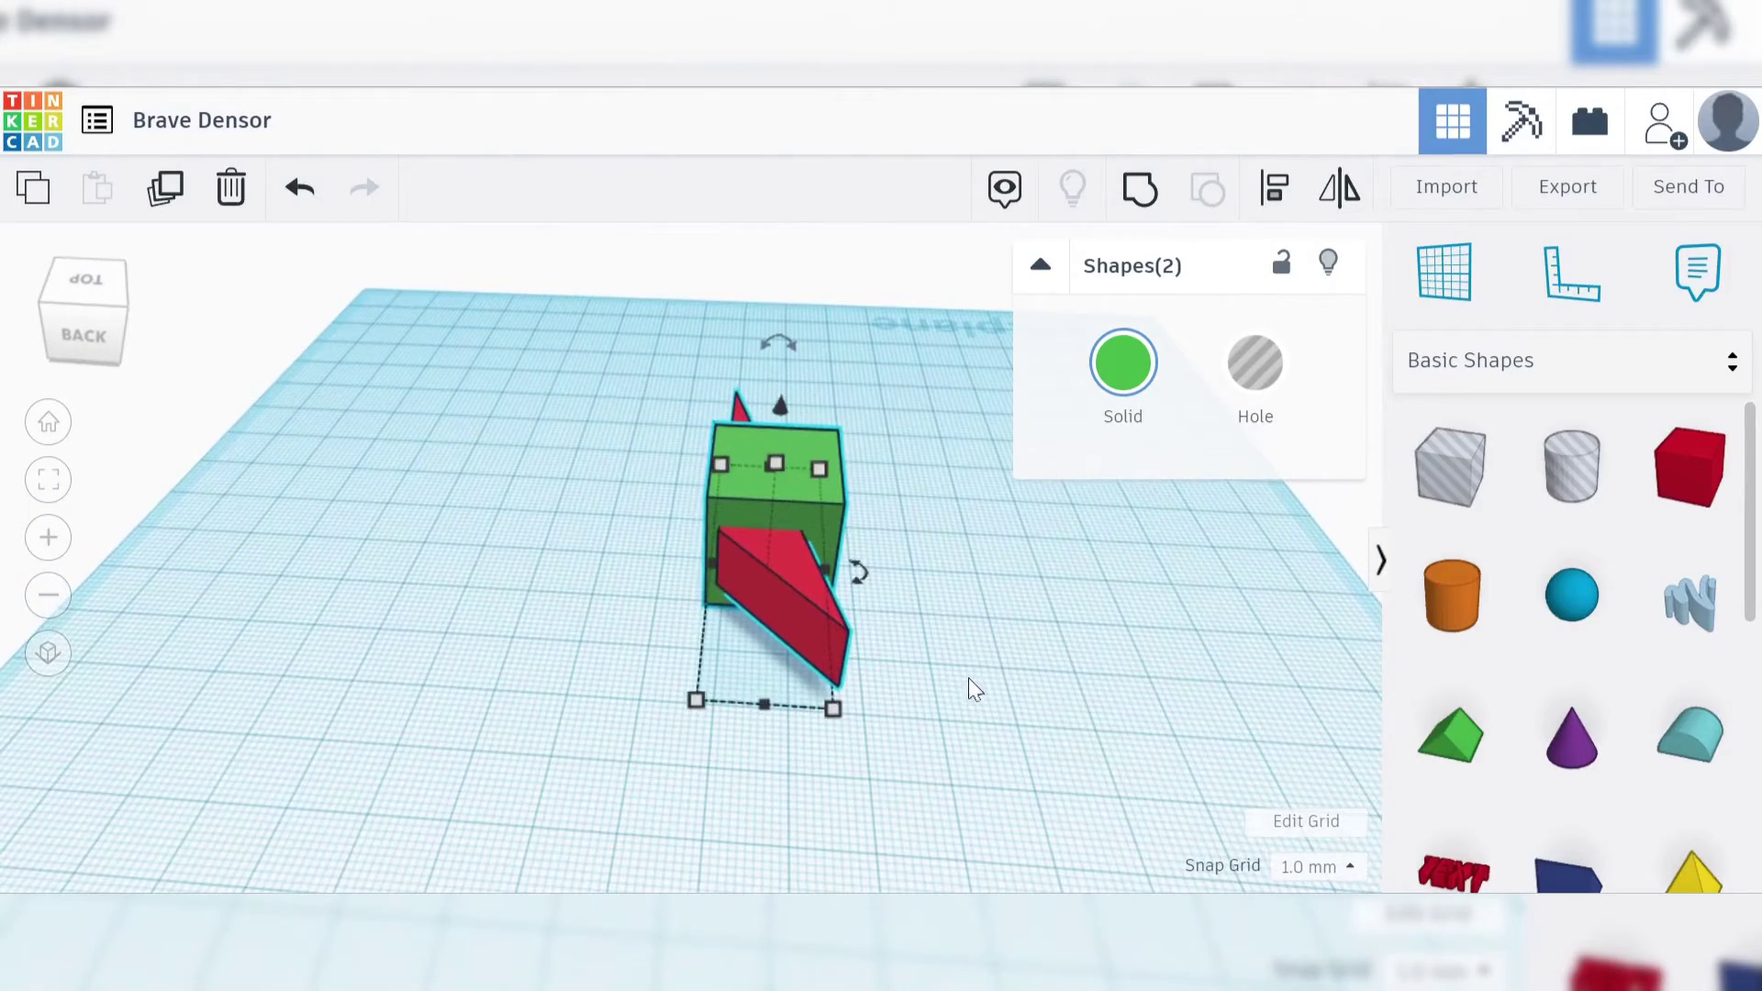
{"action": "left_click", "coordinate": [1146, 202]}
{"action": "right_click_drag", "start_coordinate": [503, 527], "coordinate": [628, 530]}
{"action": "scroll", "coordinate": [629, 535], "scroll_direction": "up", "scroll_amount": 5}
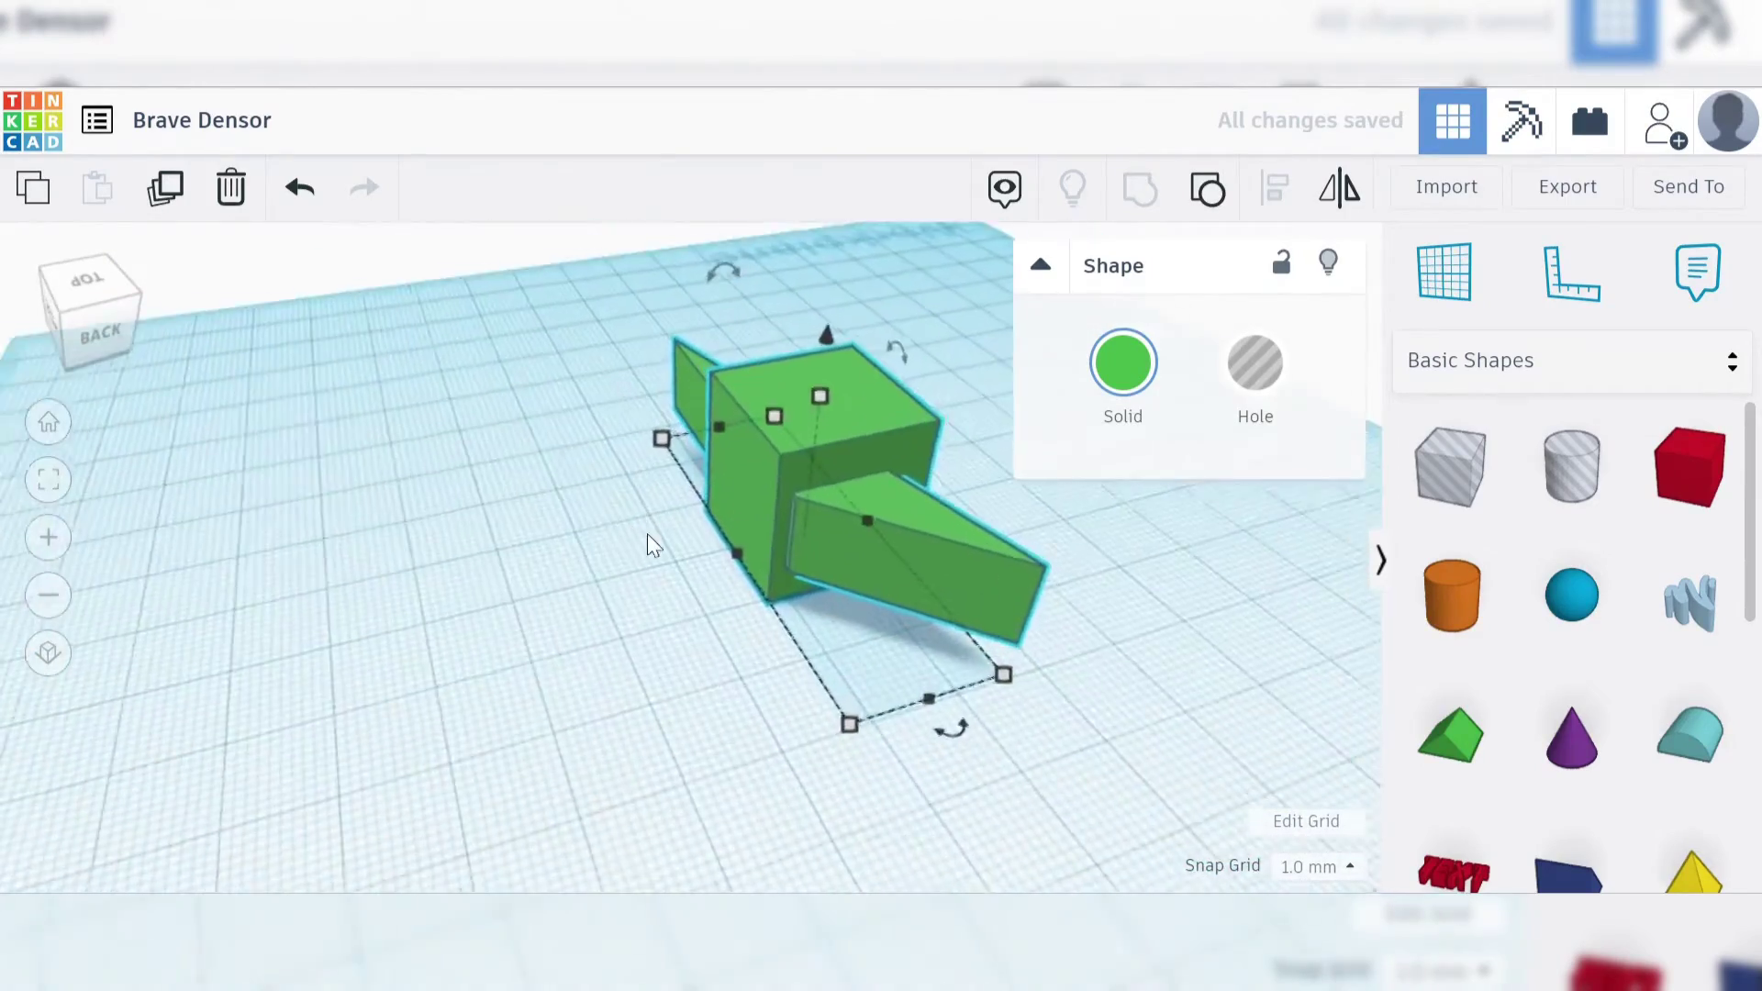
{"action": "left_click_drag", "start_coordinate": [604, 548], "coordinate": [591, 541]}
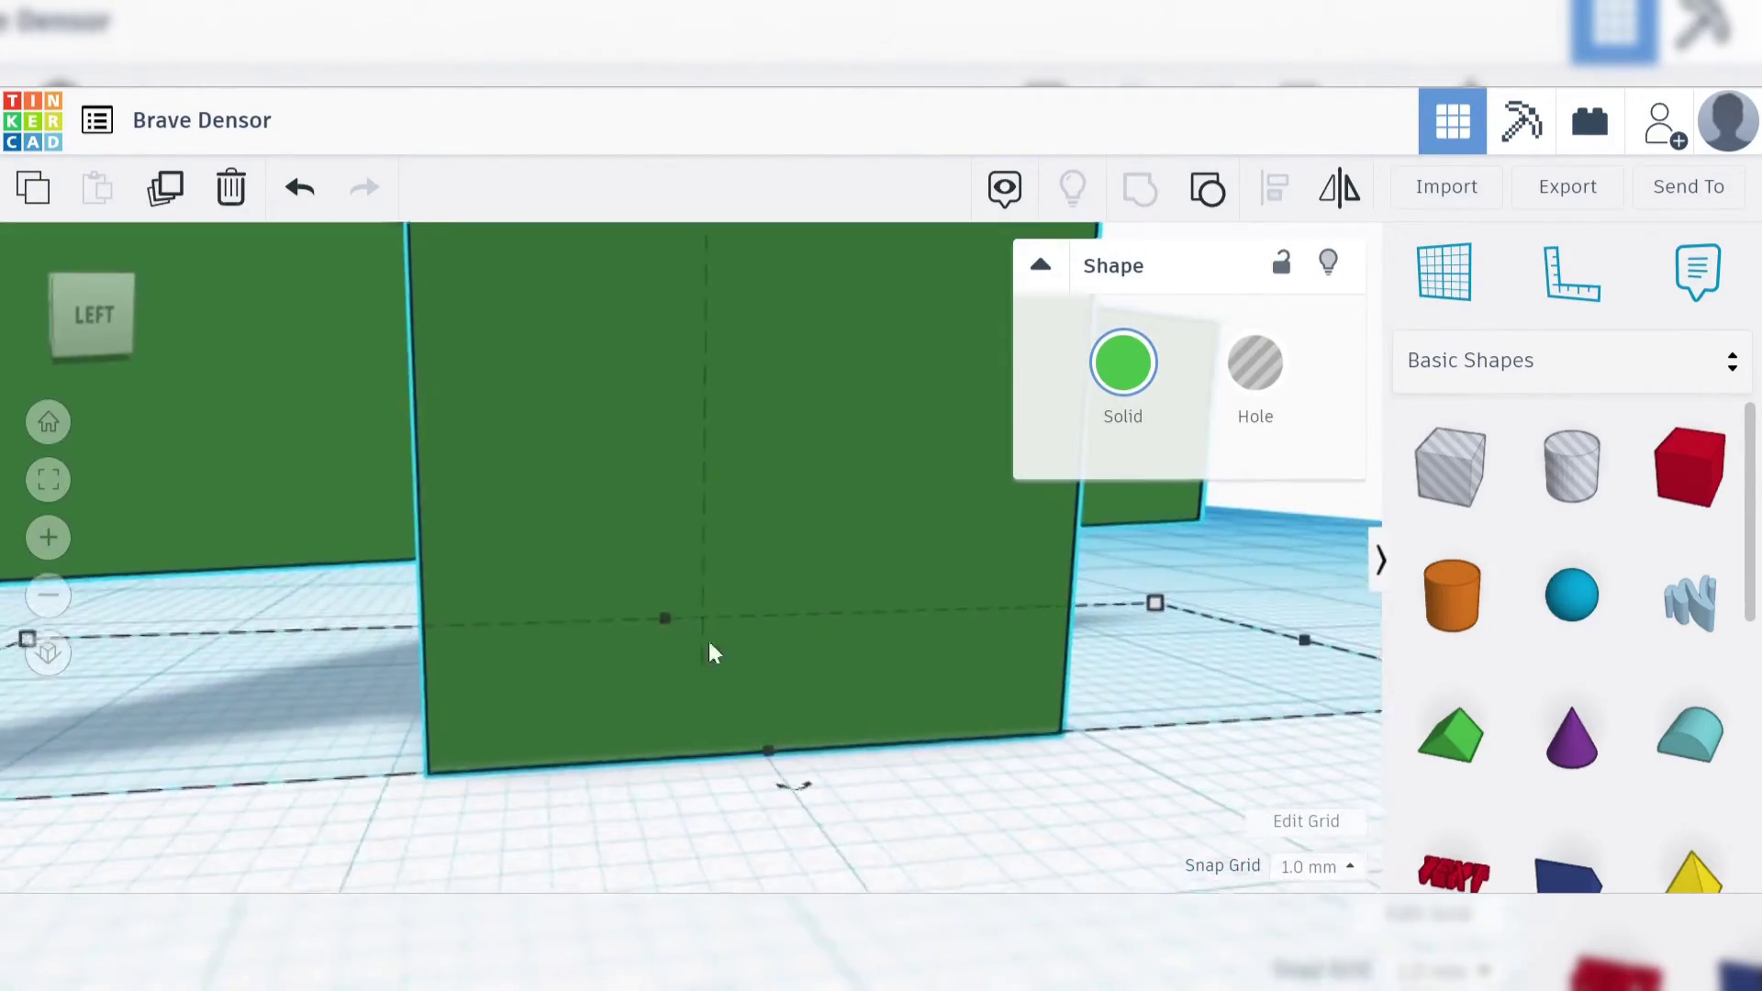
Ungroup the combined green shape to restore the separate green box and red roof.
{"action": "right_click_drag", "start_coordinate": [708, 640], "coordinate": [1006, 686]}
{"action": "scroll", "coordinate": [1005, 685], "scroll_direction": "up", "scroll_amount": 5}
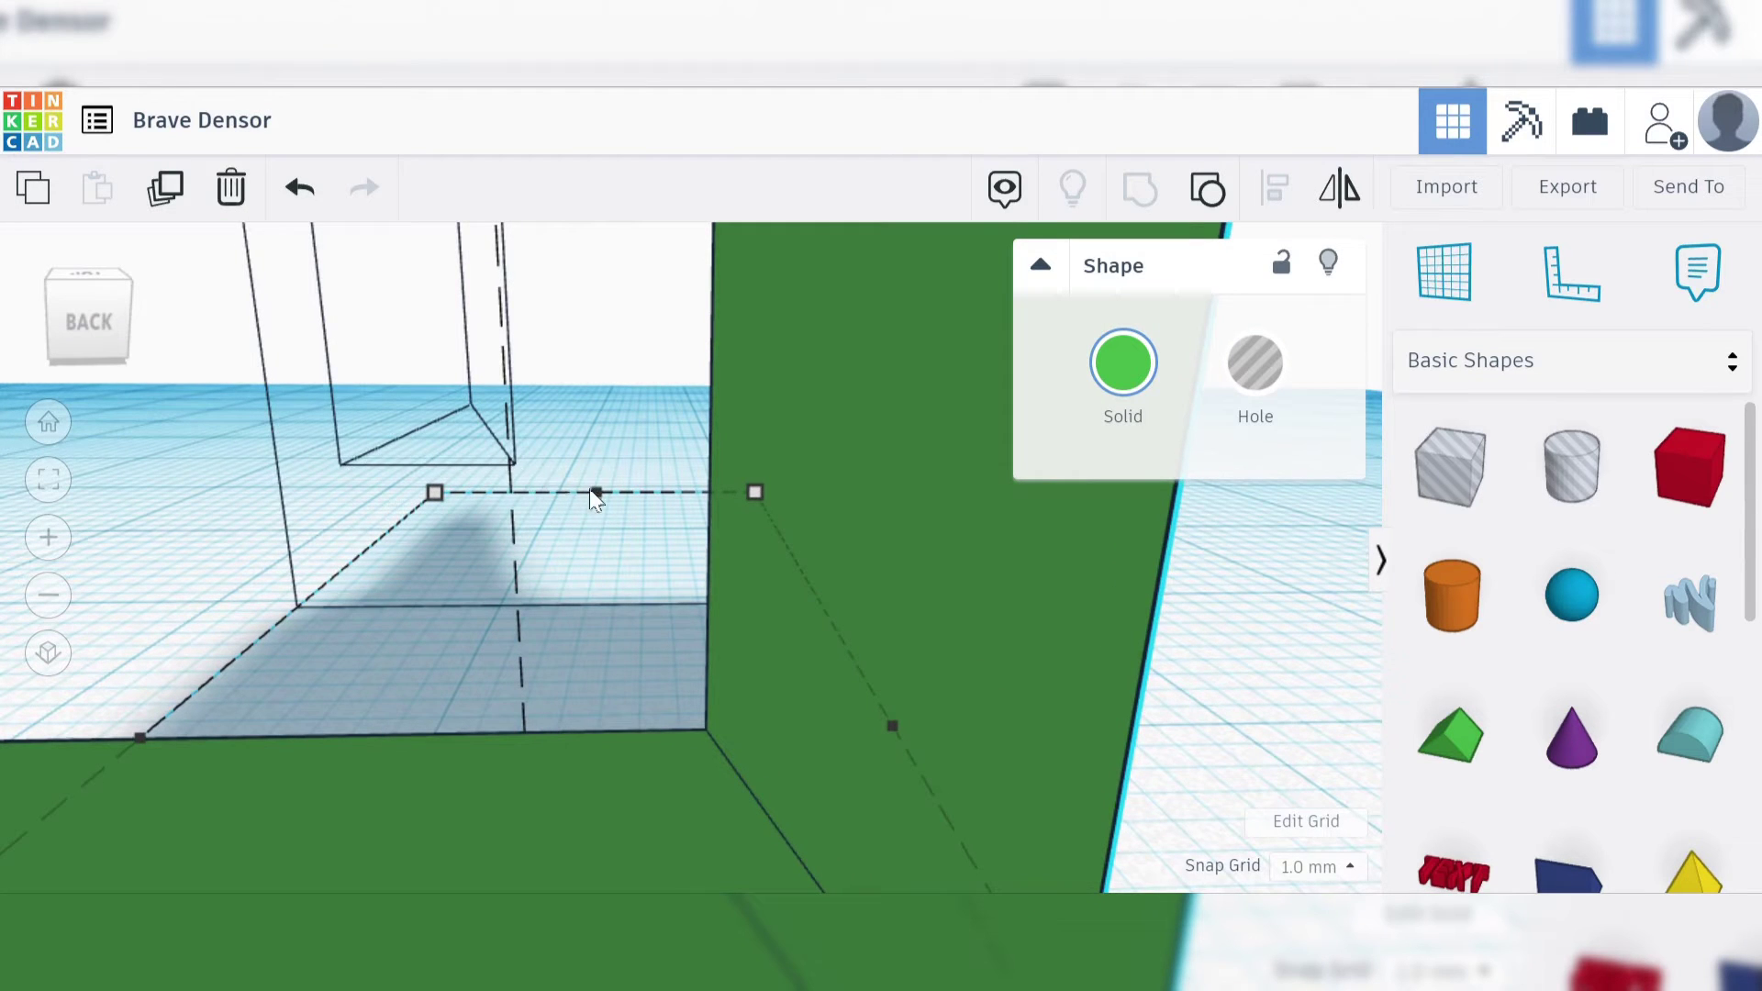
{"action": "scroll", "coordinate": [595, 497], "scroll_direction": "down", "scroll_amount": 10}
{"action": "right_click_drag", "start_coordinate": [776, 551], "coordinate": [680, 630]}
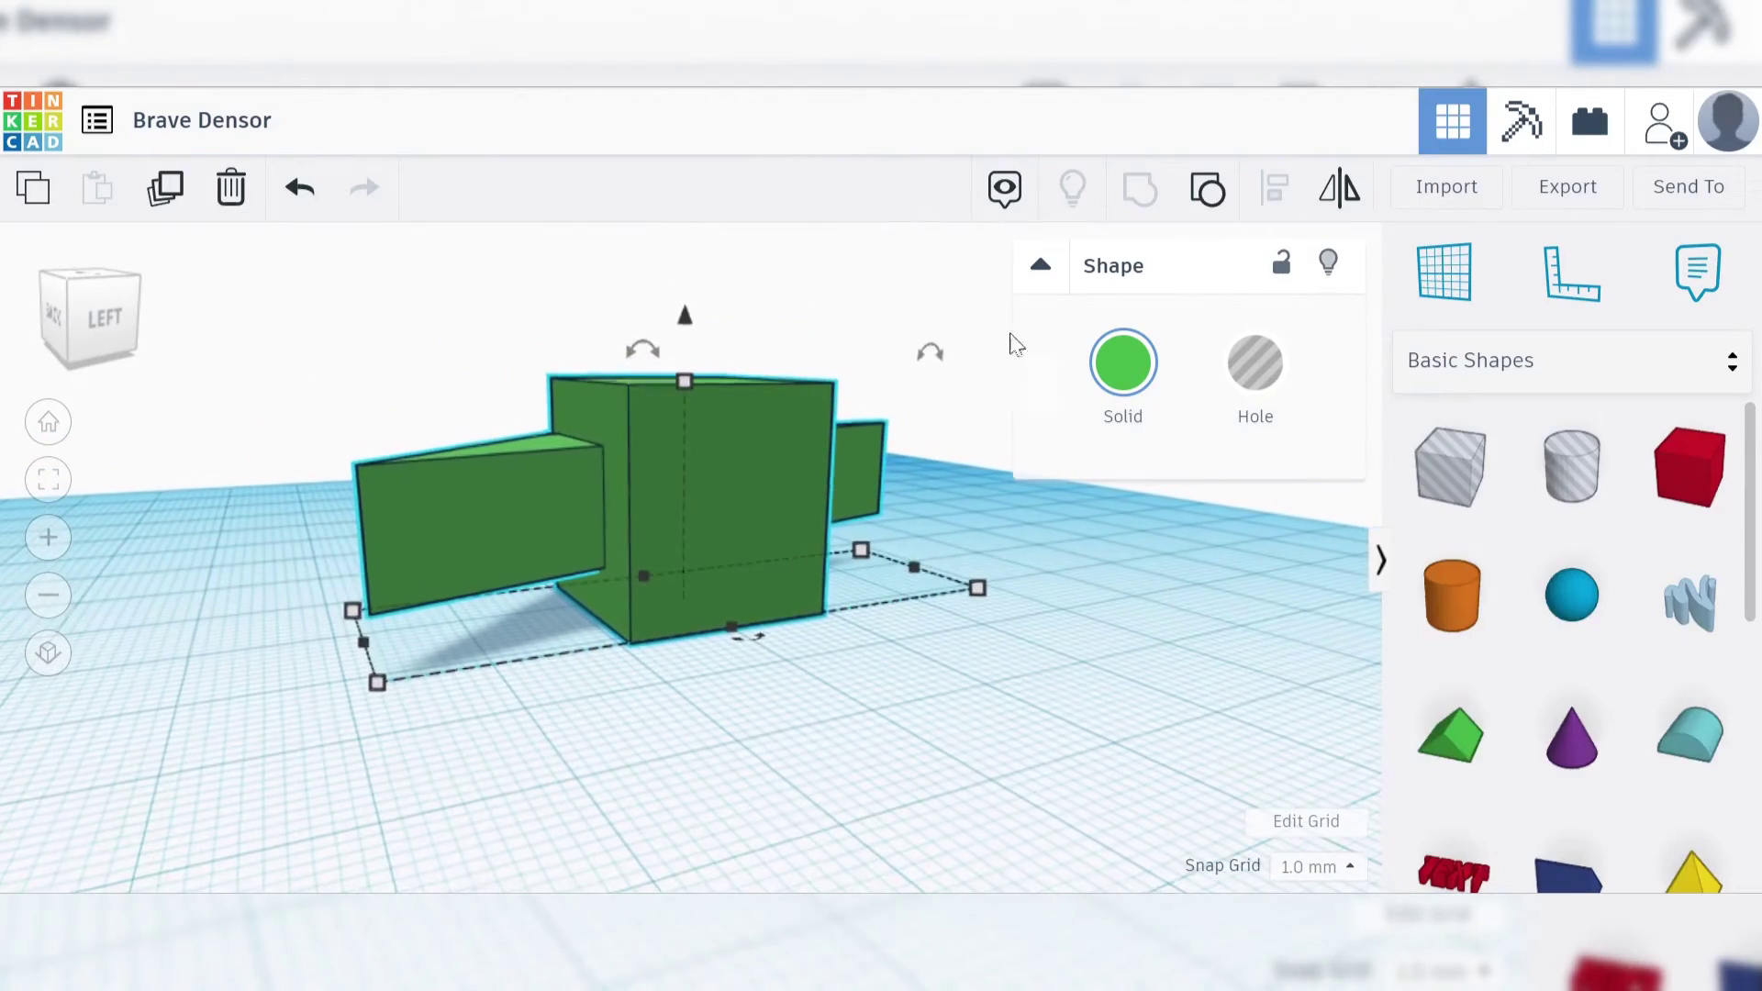
{"action": "left_click", "coordinate": [1207, 193]}
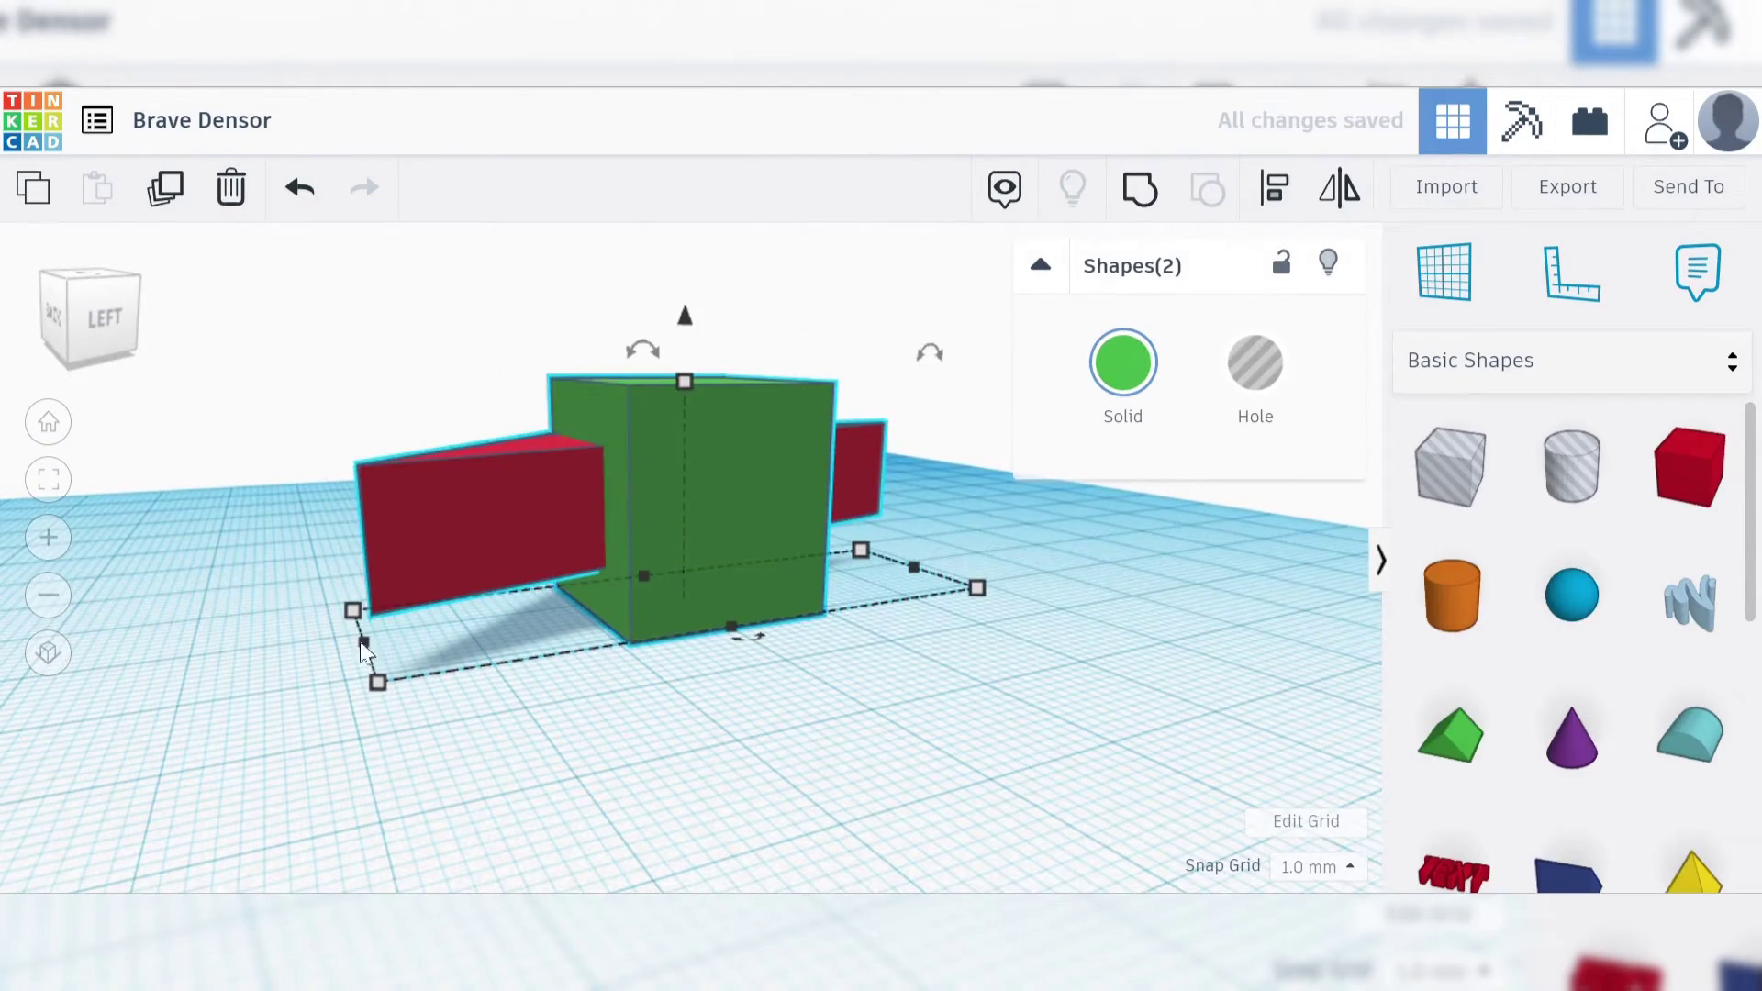
{"action": "right_click_drag", "start_coordinate": [285, 635], "coordinate": [1273, 649]}
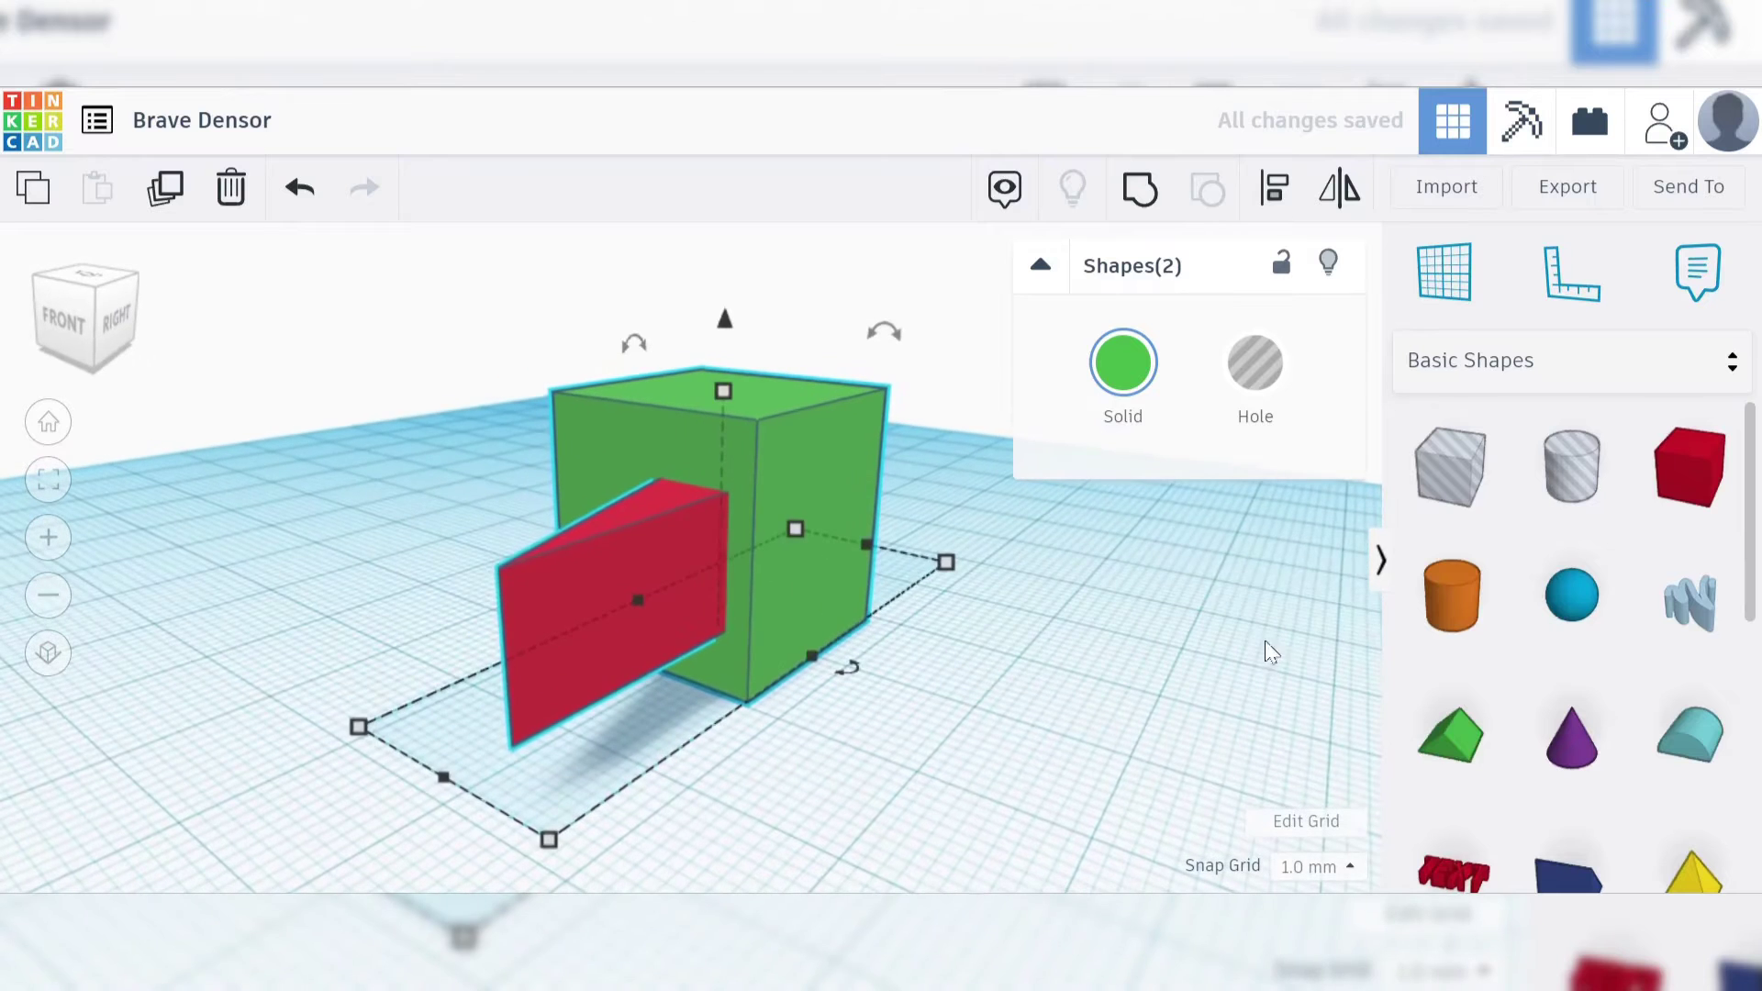
Place a blue sphere on the workplane and move it partly into the side of the green box.
{"action": "left_click", "coordinate": [1572, 595]}
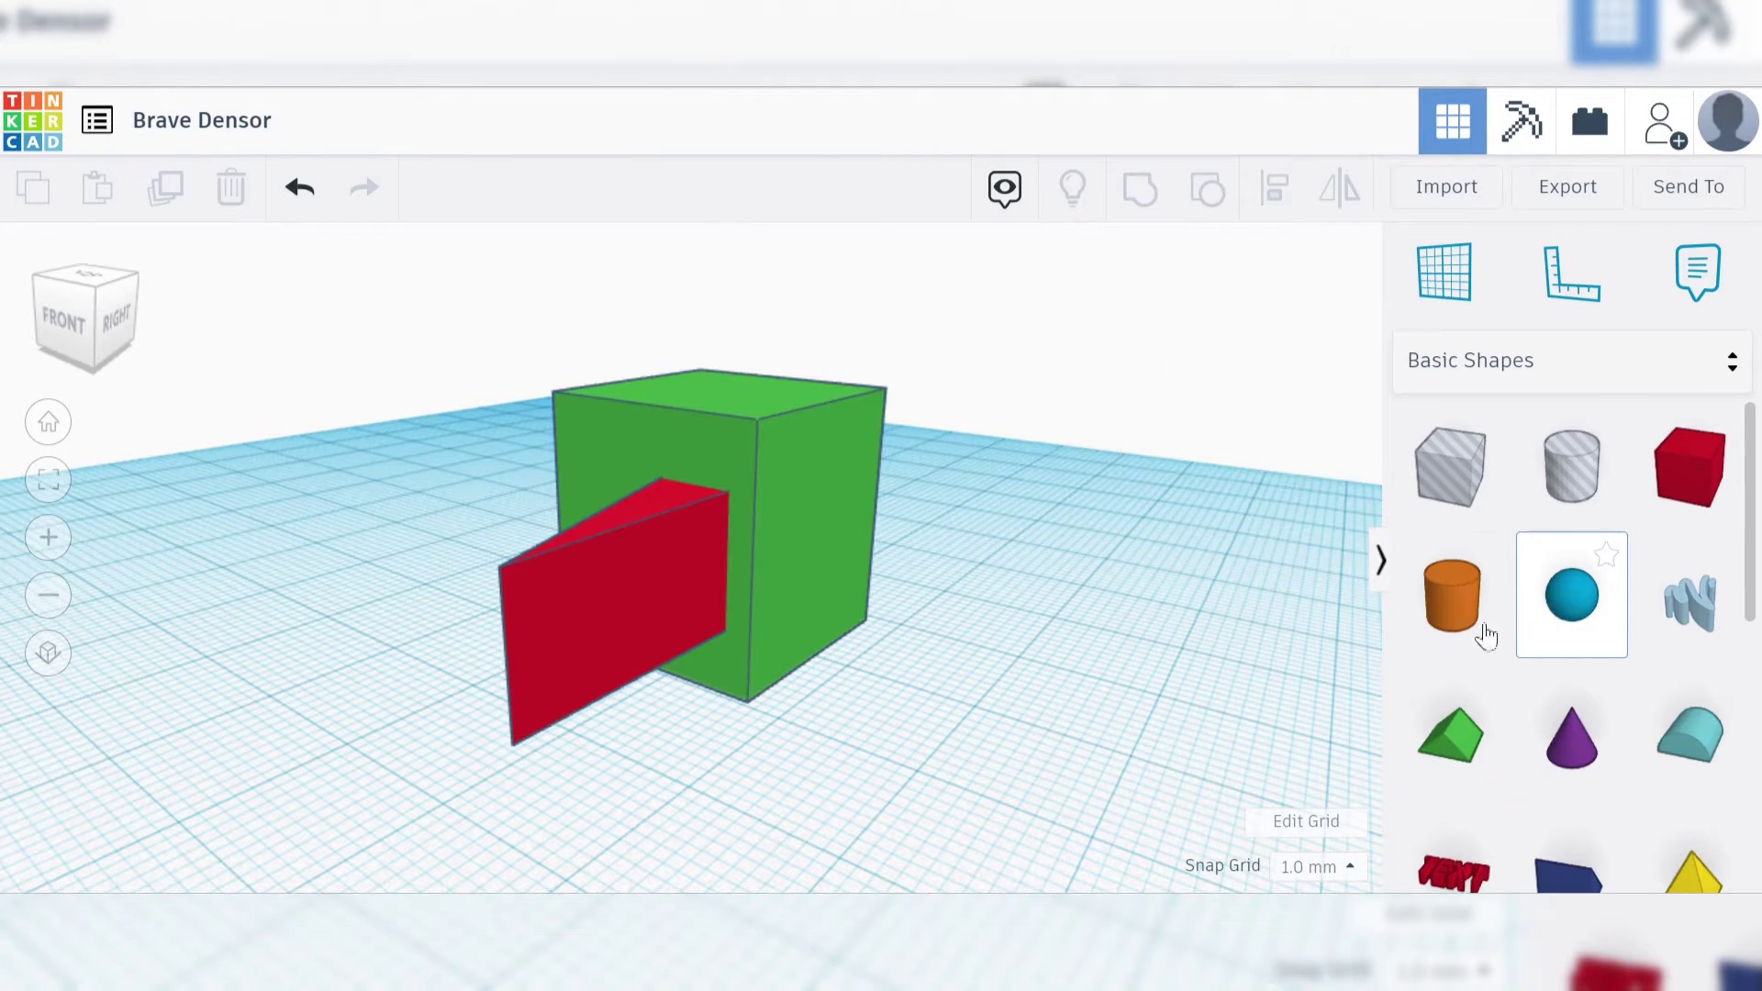
{"action": "left_click", "coordinate": [1010, 687]}
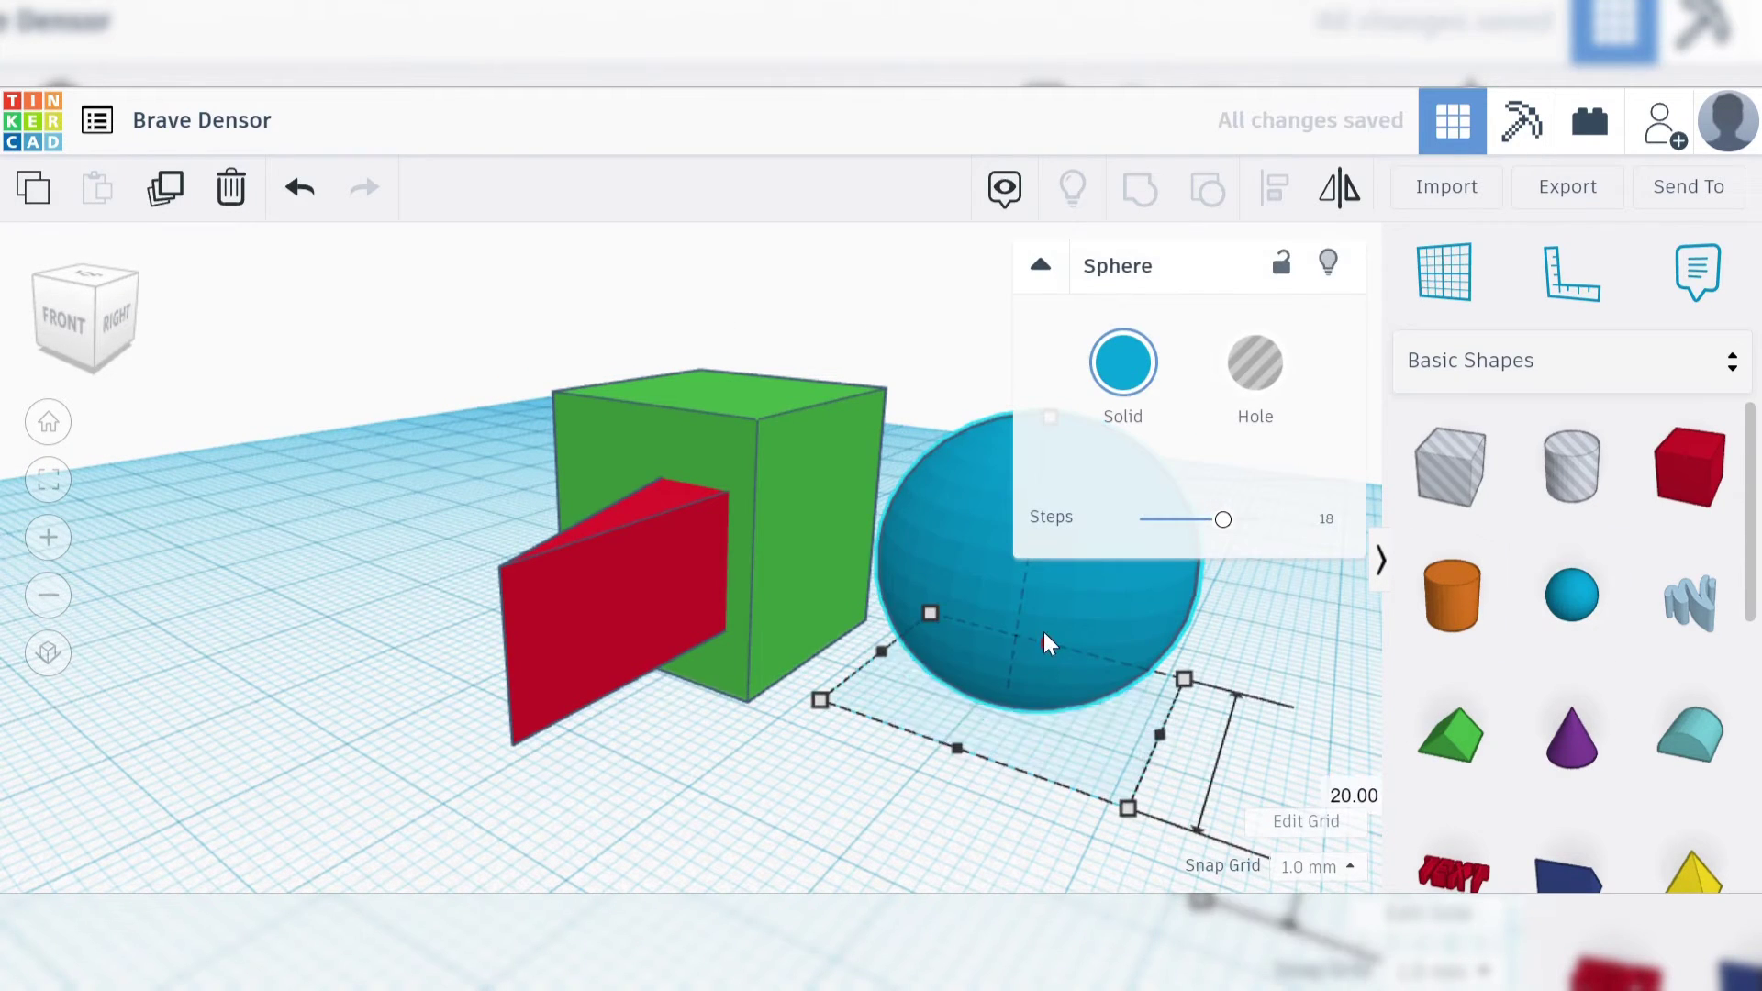
{"action": "left_click_drag", "start_coordinate": [920, 641], "coordinate": [778, 541]}
Group the box, roof and sphere into one shape, and ungroup them again.
{"action": "left_click_drag", "start_coordinate": [473, 278], "coordinate": [923, 771]}
{"action": "left_click", "coordinate": [1138, 192]}
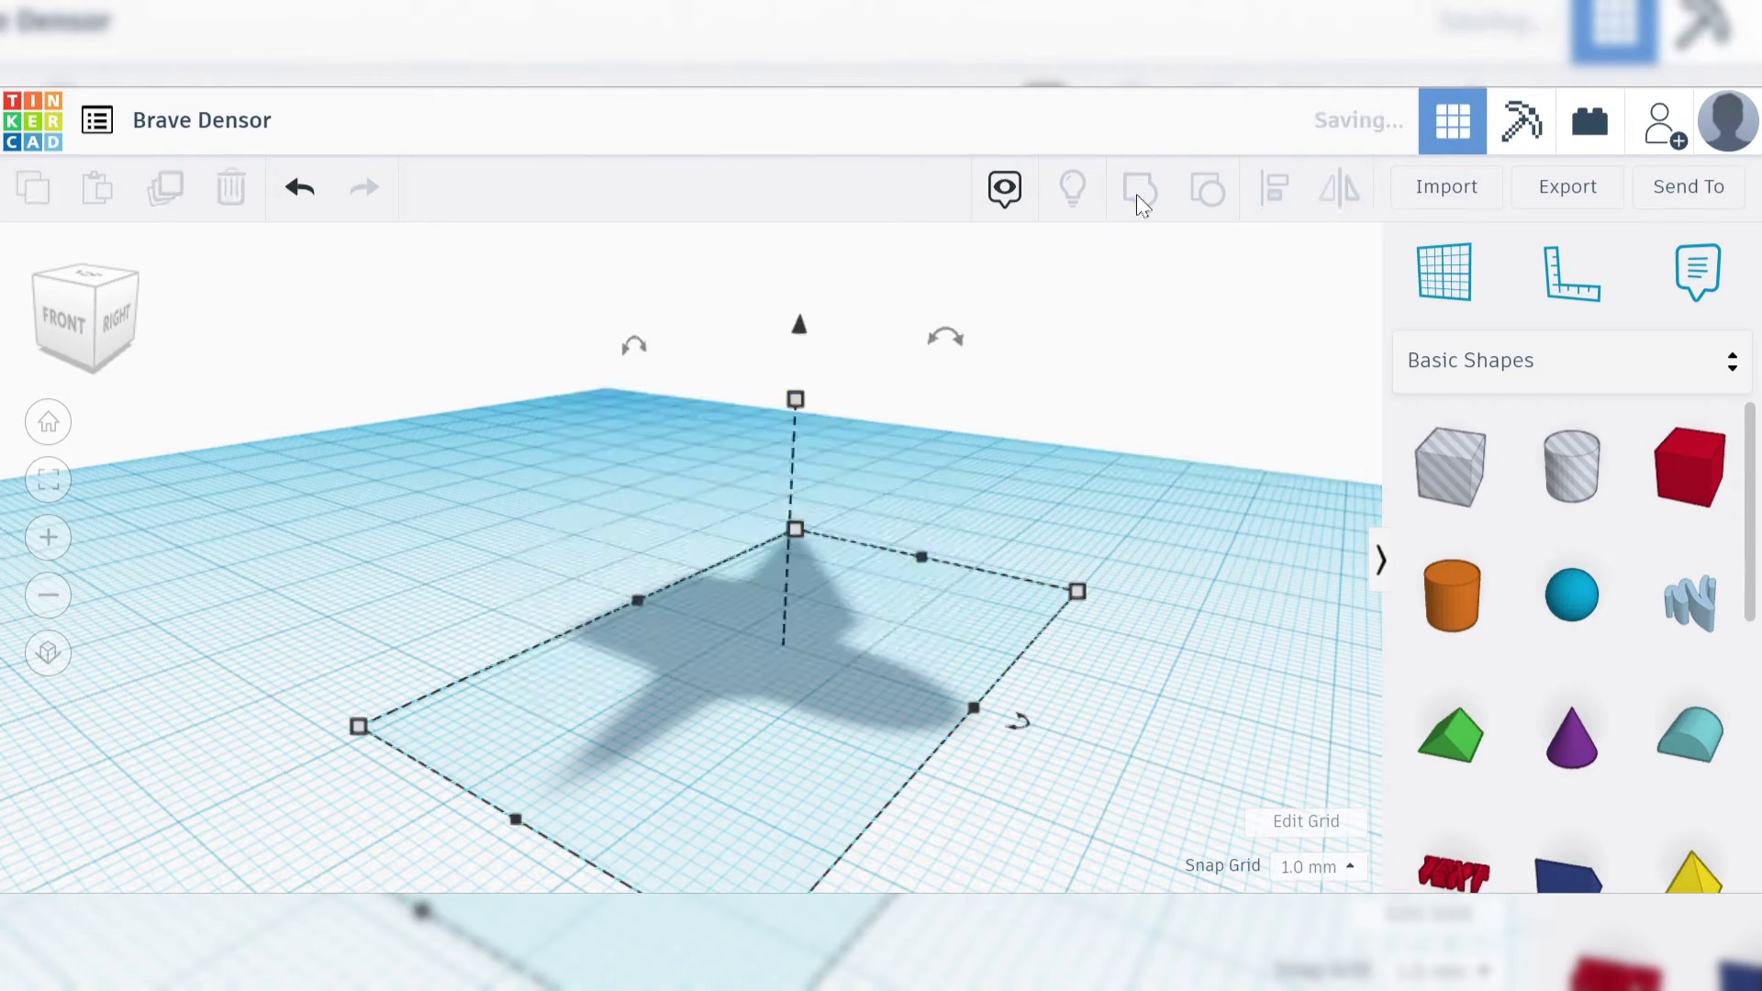
{"action": "left_click", "coordinate": [1175, 720]}
{"action": "right_click_drag", "start_coordinate": [1204, 704], "coordinate": [1066, 712]}
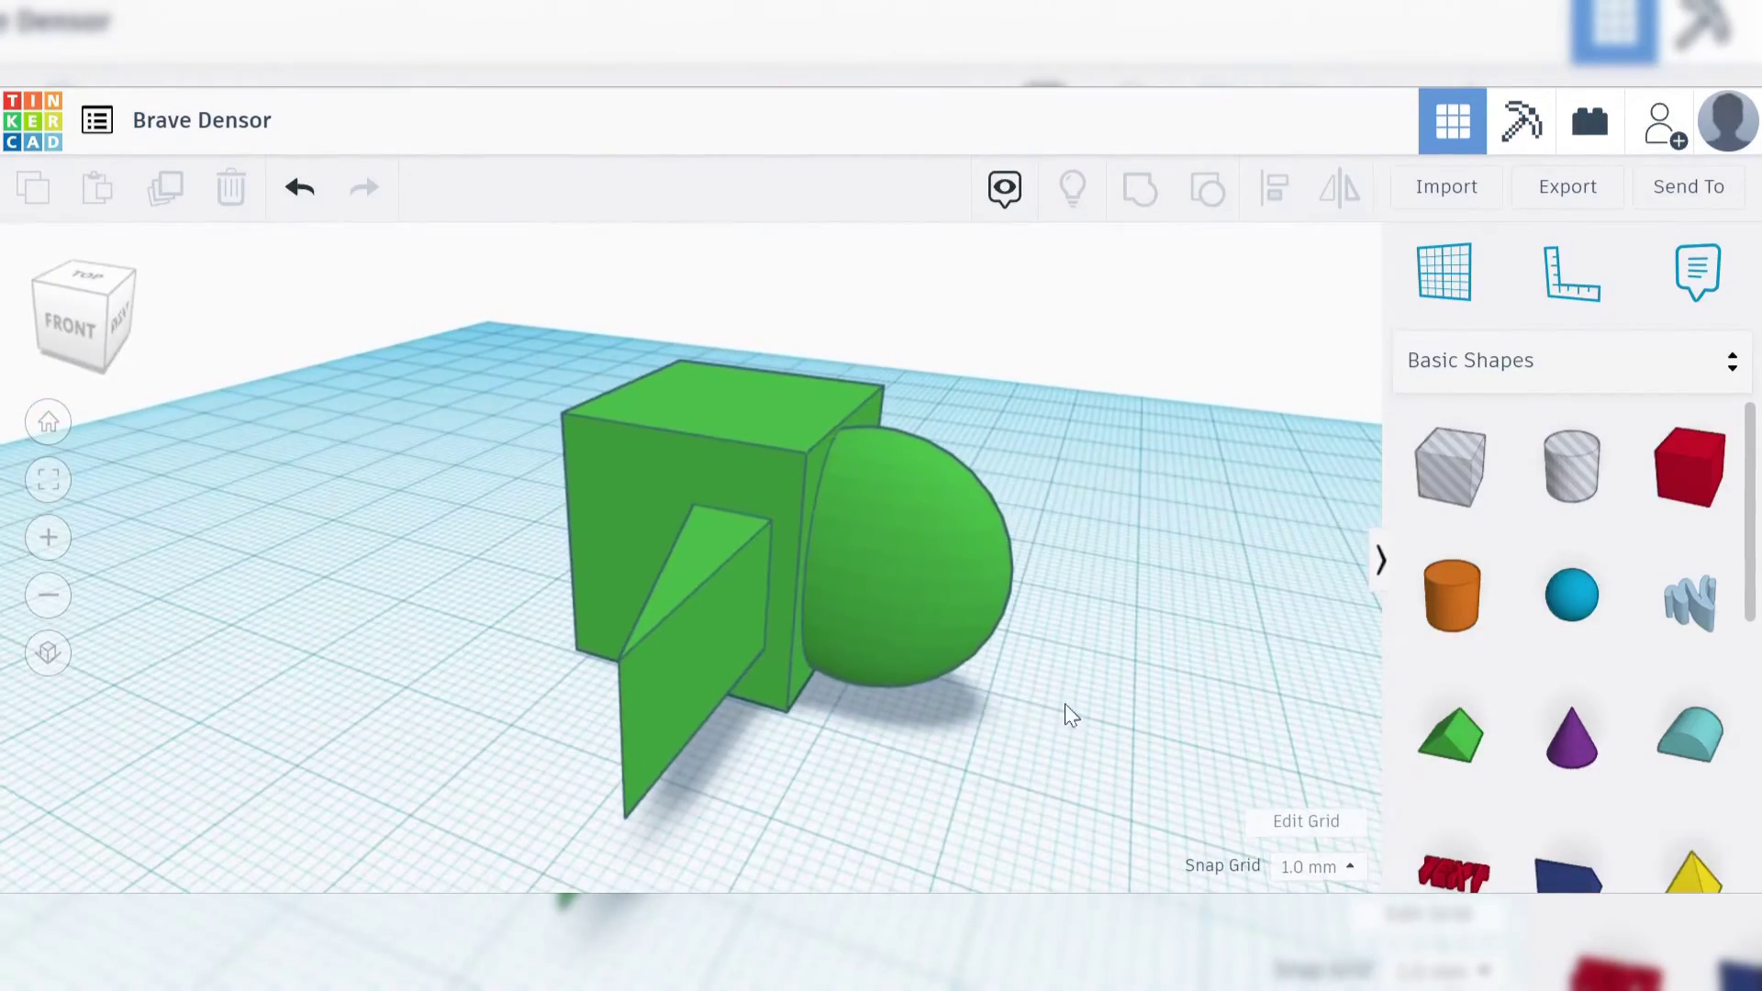
{"action": "left_click", "coordinate": [832, 626]}
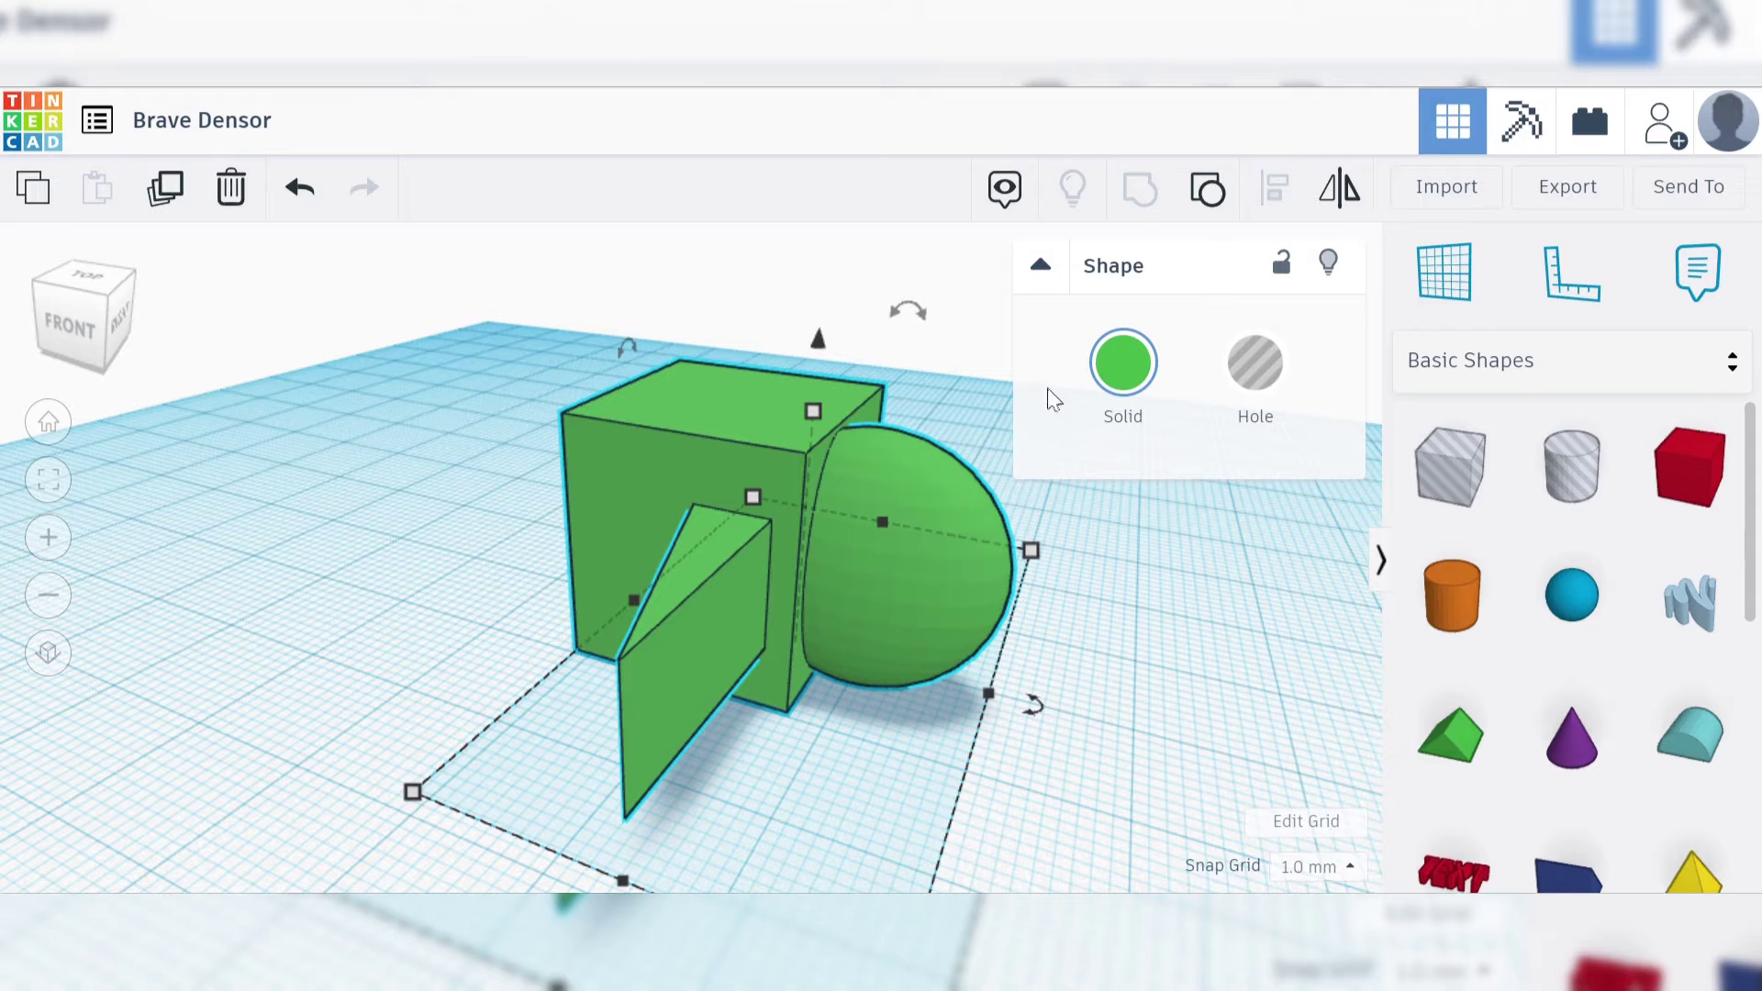
{"action": "left_click", "coordinate": [1208, 190]}
{"action": "left_click", "coordinate": [1141, 641]}
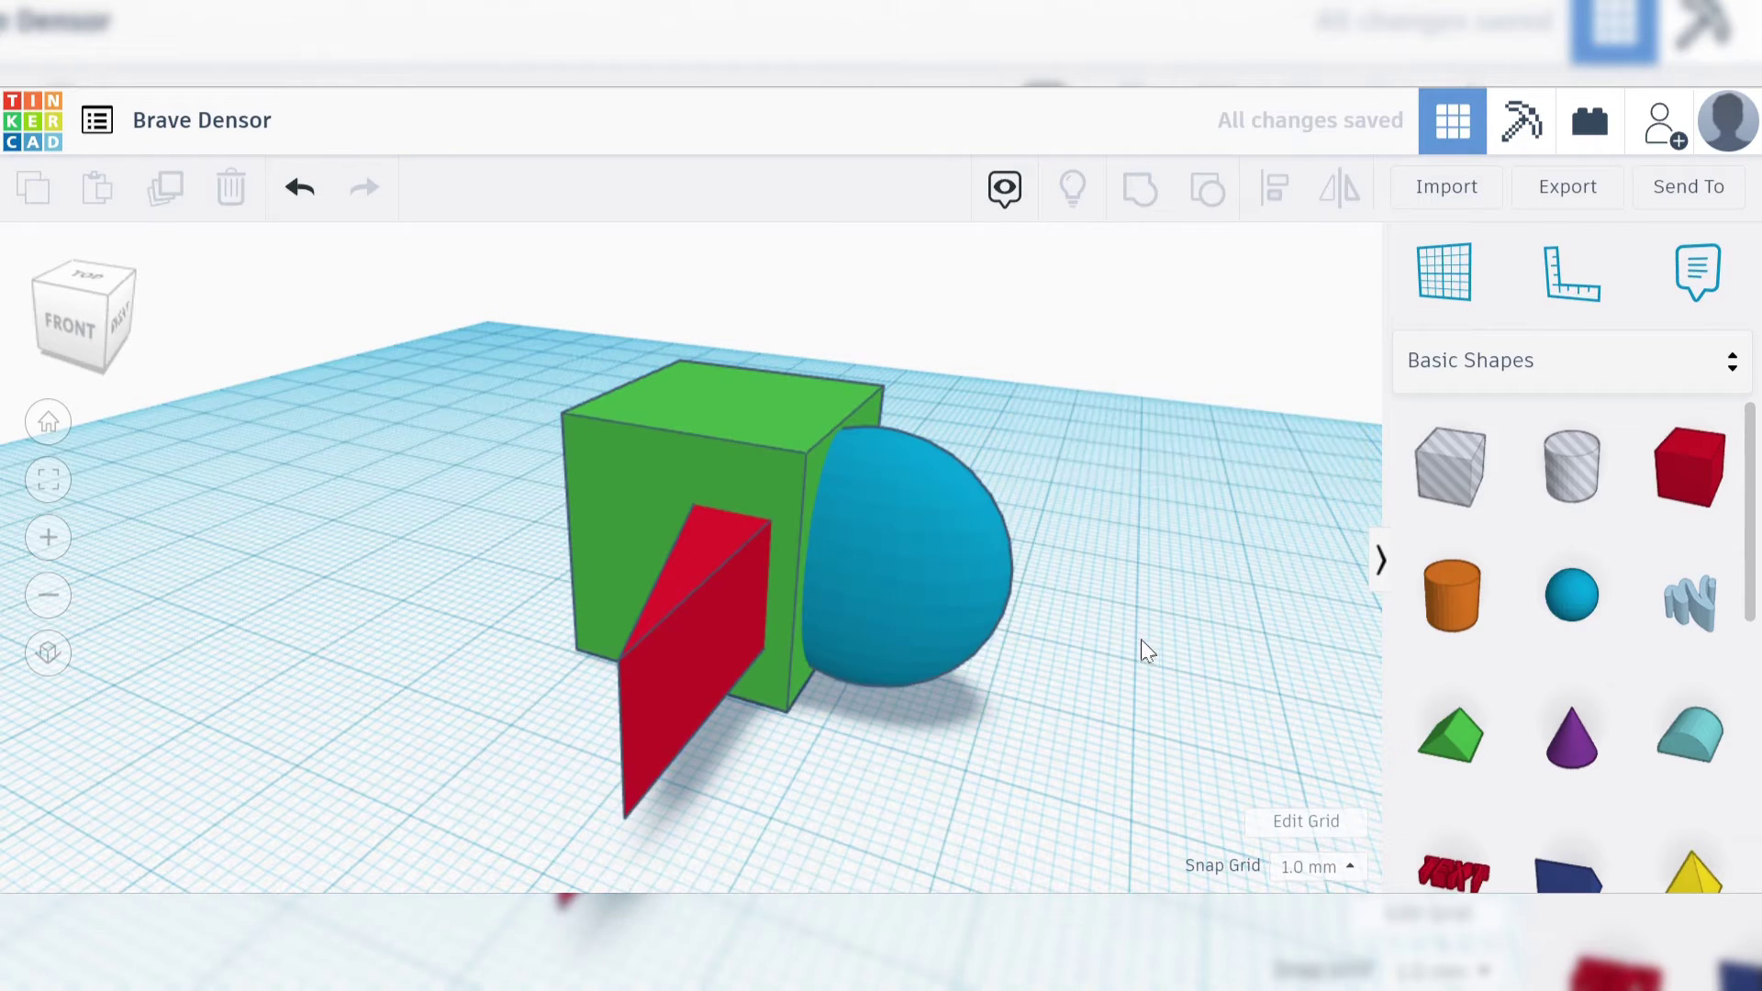
Group only the blue sphere and green box, and make the group solid blue.
{"action": "left_click", "coordinate": [920, 553]}
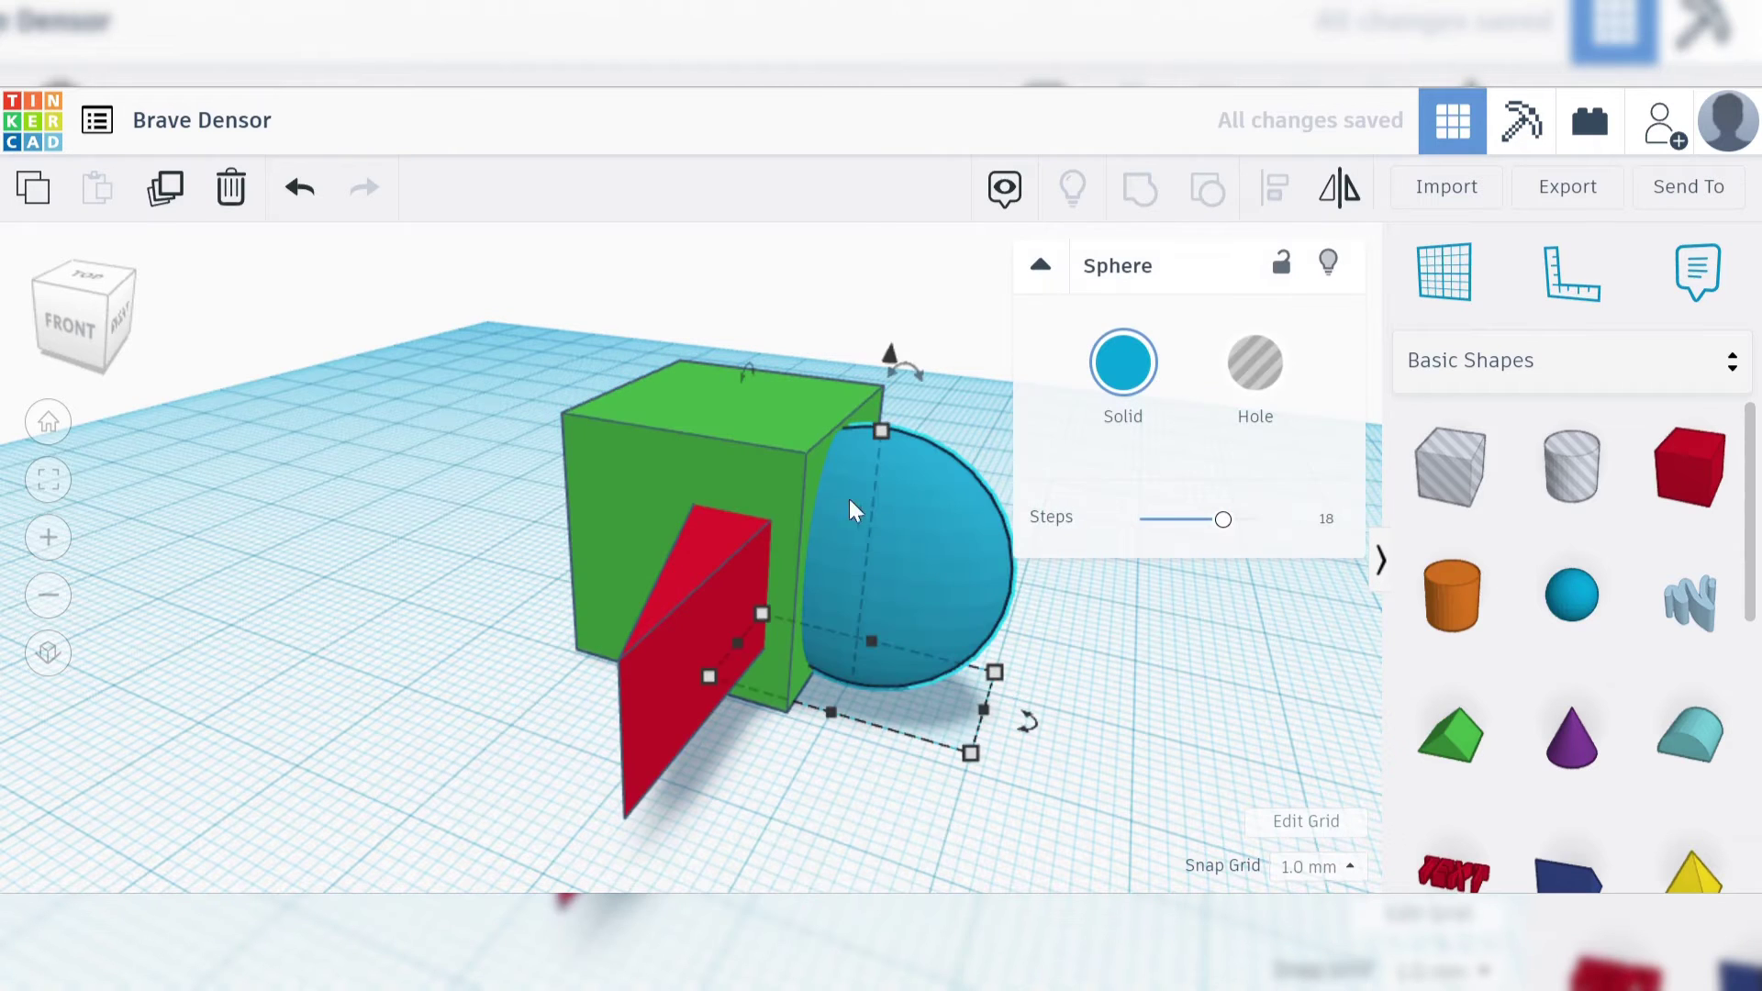
{"action": "left_click", "coordinate": [747, 440], "text": "shift"}
{"action": "left_click", "coordinate": [1137, 190]}
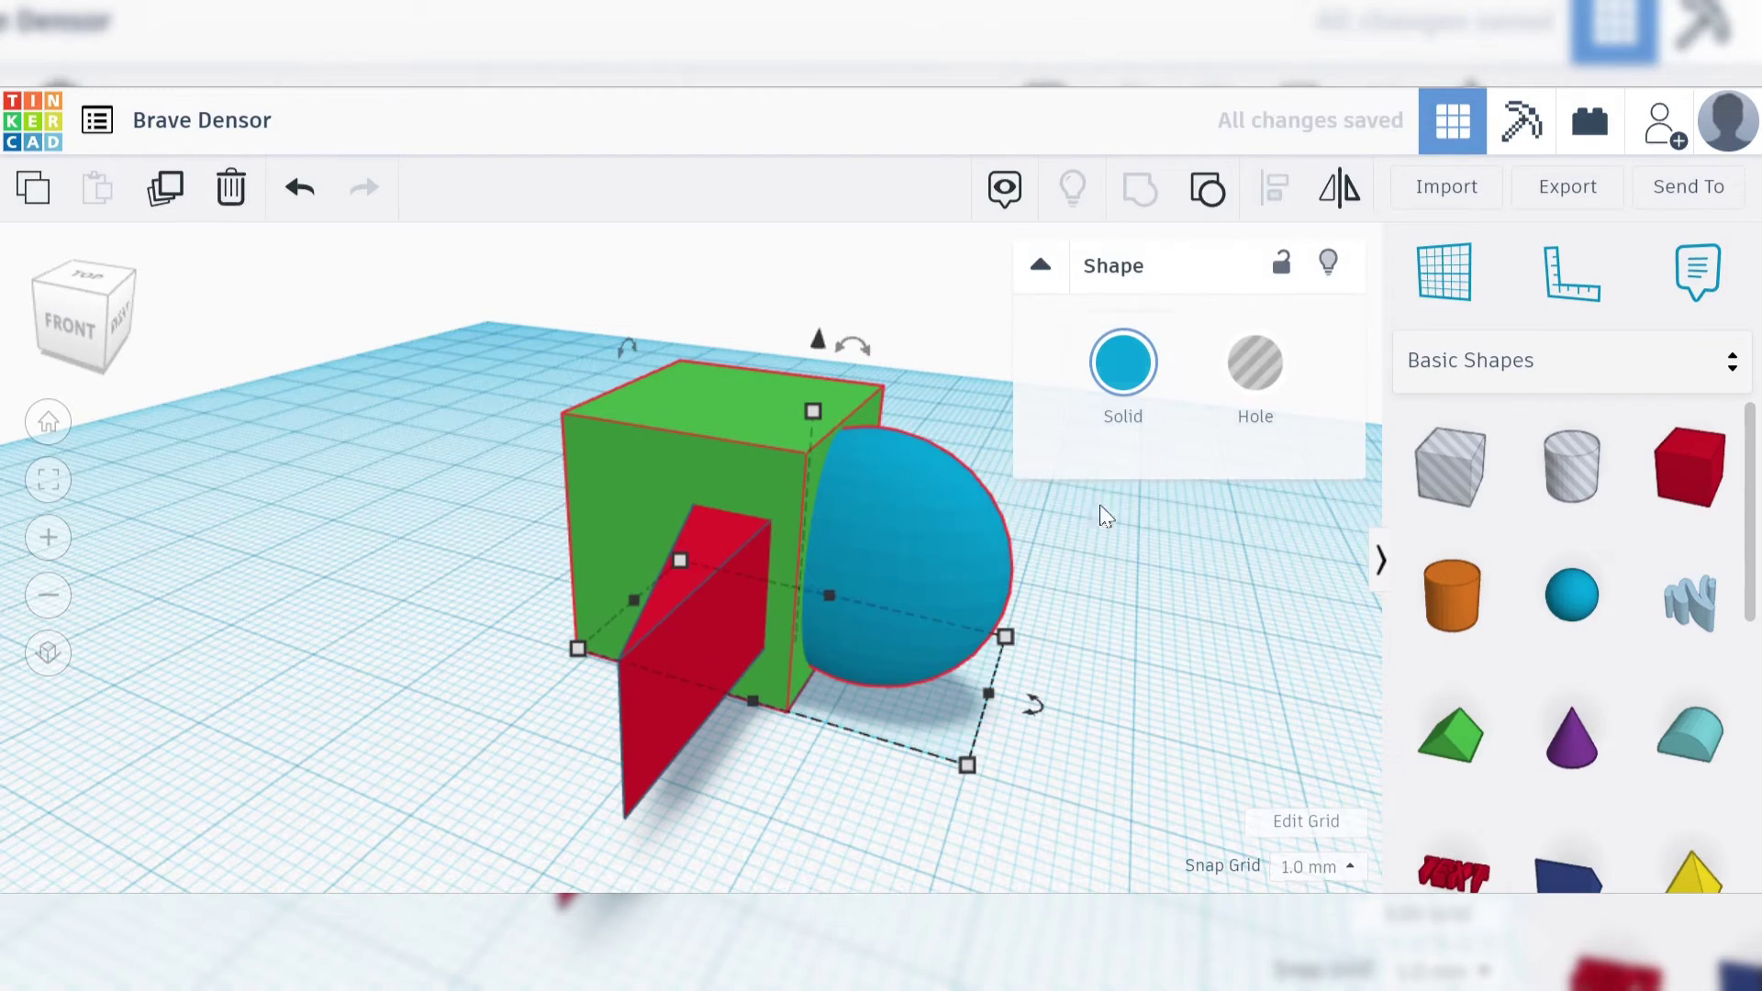
{"action": "right_click_drag", "start_coordinate": [1183, 668], "coordinate": [1148, 670]}
{"action": "right_click_drag", "start_coordinate": [904, 684], "coordinate": [1186, 533]}
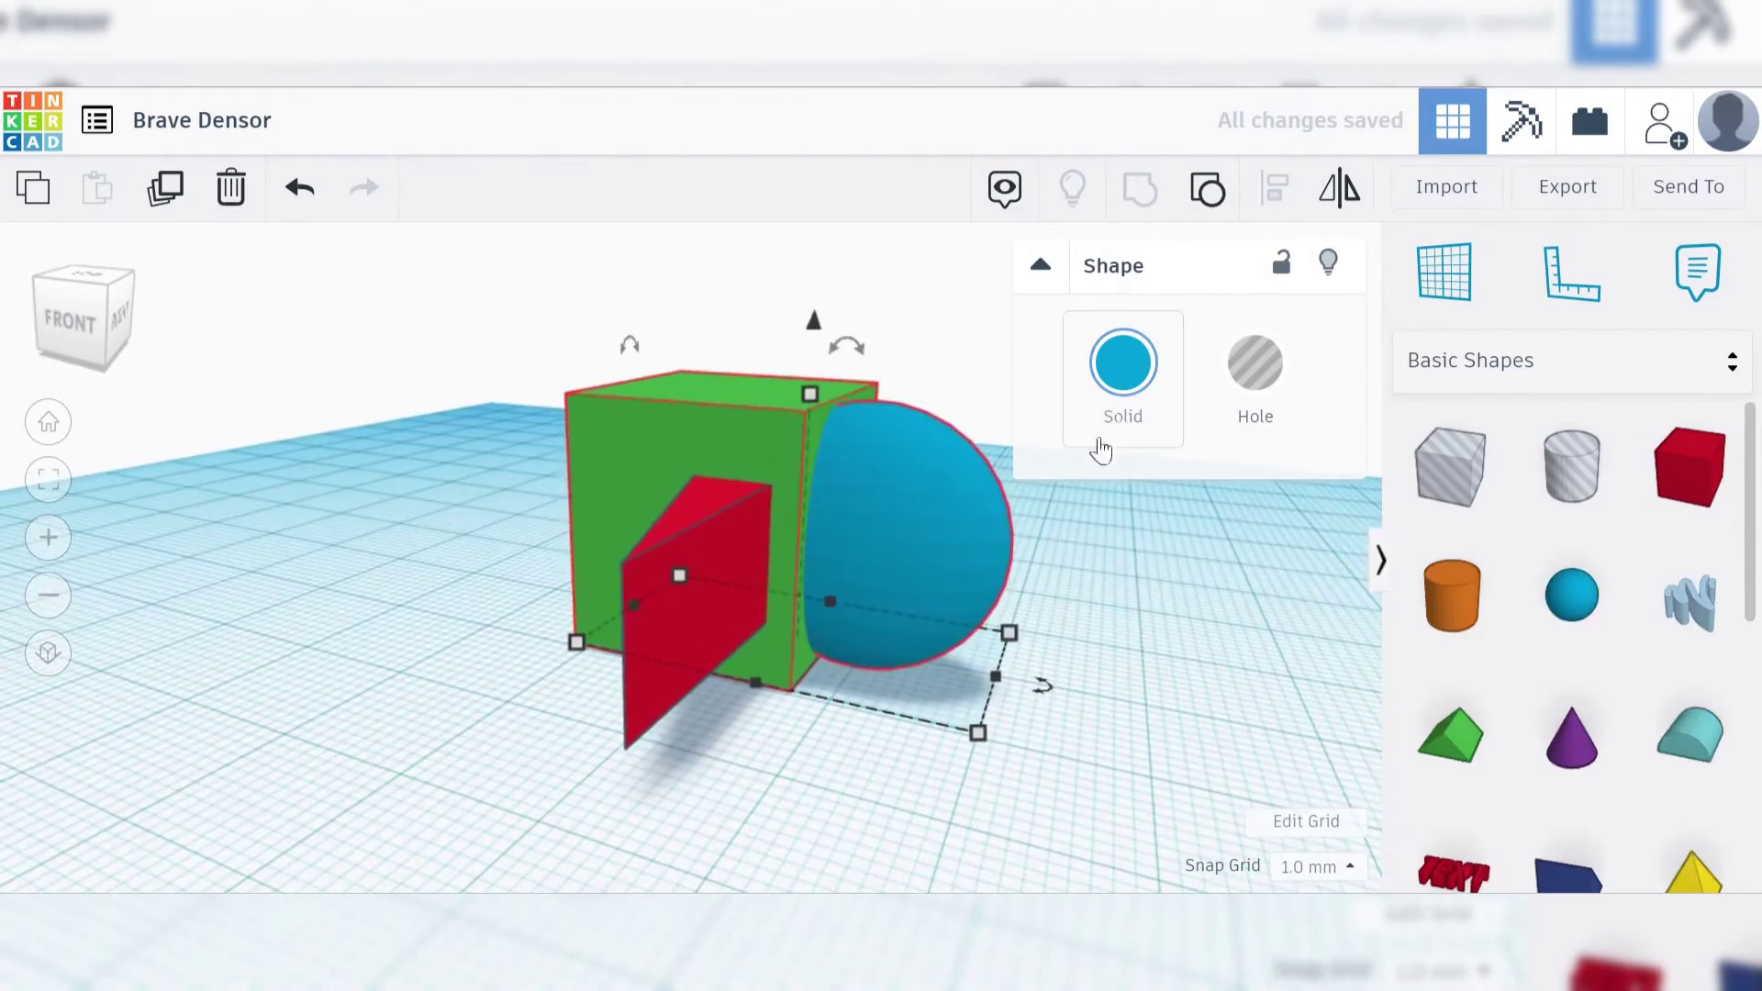
{"action": "left_click", "coordinate": [1121, 377]}
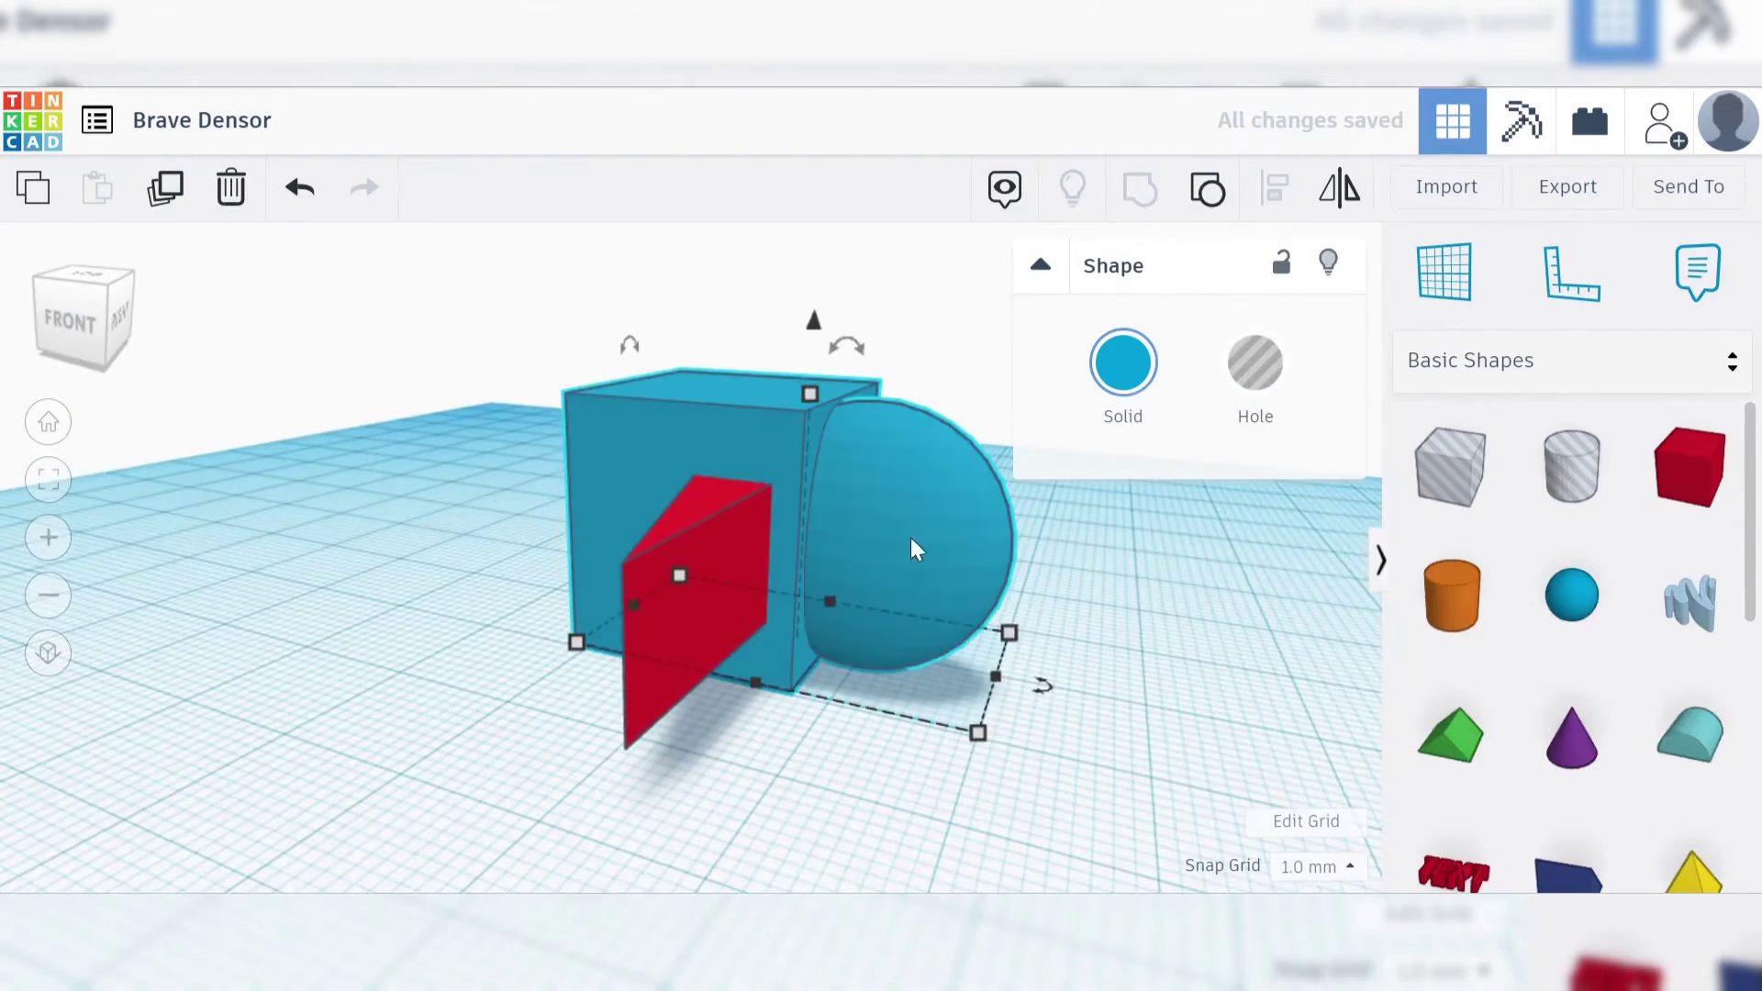
Examine the blue box-and-sphere group and the separate red roof from several sides and up close.
{"action": "left_click", "coordinate": [747, 748]}
{"action": "mouse_move", "coordinate": [883, 544]}
{"action": "left_mouse_down"}
{"action": "mouse_move", "coordinate": [925, 551]}
{"action": "mouse_move", "coordinate": [894, 548]}
{"action": "left_mouse_up"}
{"action": "left_click", "coordinate": [724, 543], "text": "shift"}
{"action": "left_click", "coordinate": [439, 631]}
{"action": "right_click_drag", "start_coordinate": [439, 632], "coordinate": [669, 661]}
{"action": "scroll", "coordinate": [669, 652], "scroll_direction": "up", "scroll_amount": 10}
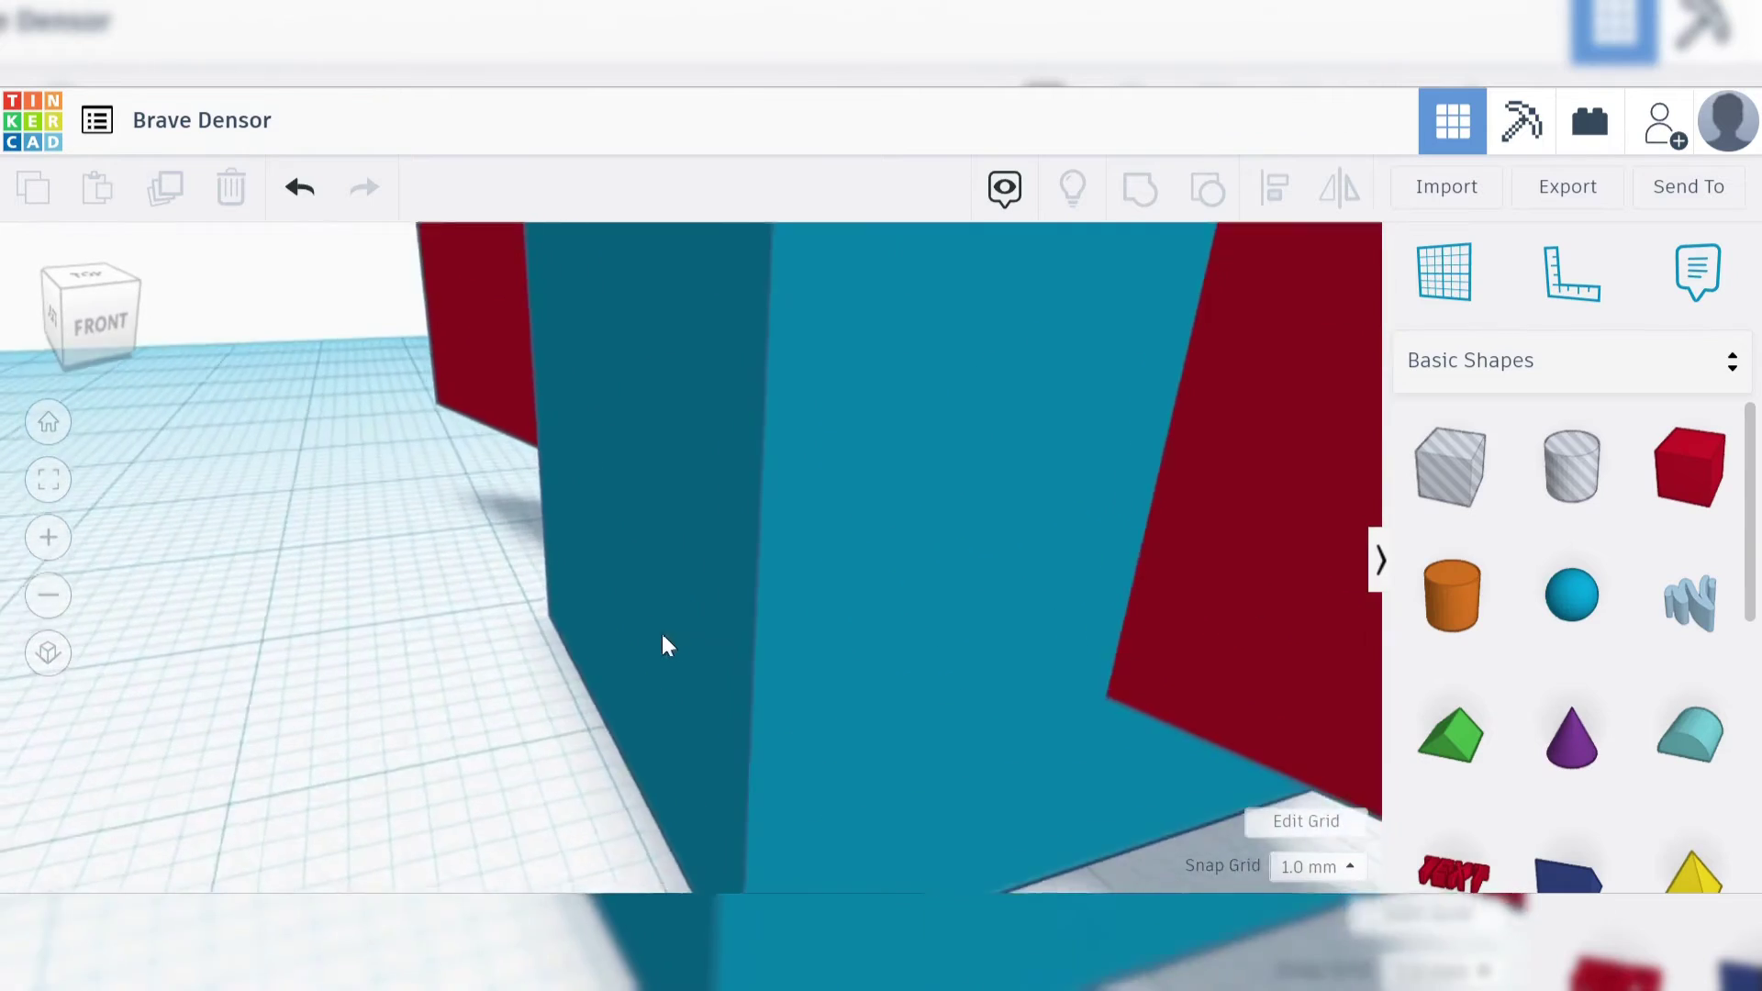
{"action": "right_click_drag", "start_coordinate": [423, 632], "coordinate": [734, 624]}
{"action": "scroll", "coordinate": [732, 624], "scroll_direction": "down", "scroll_amount": 10}
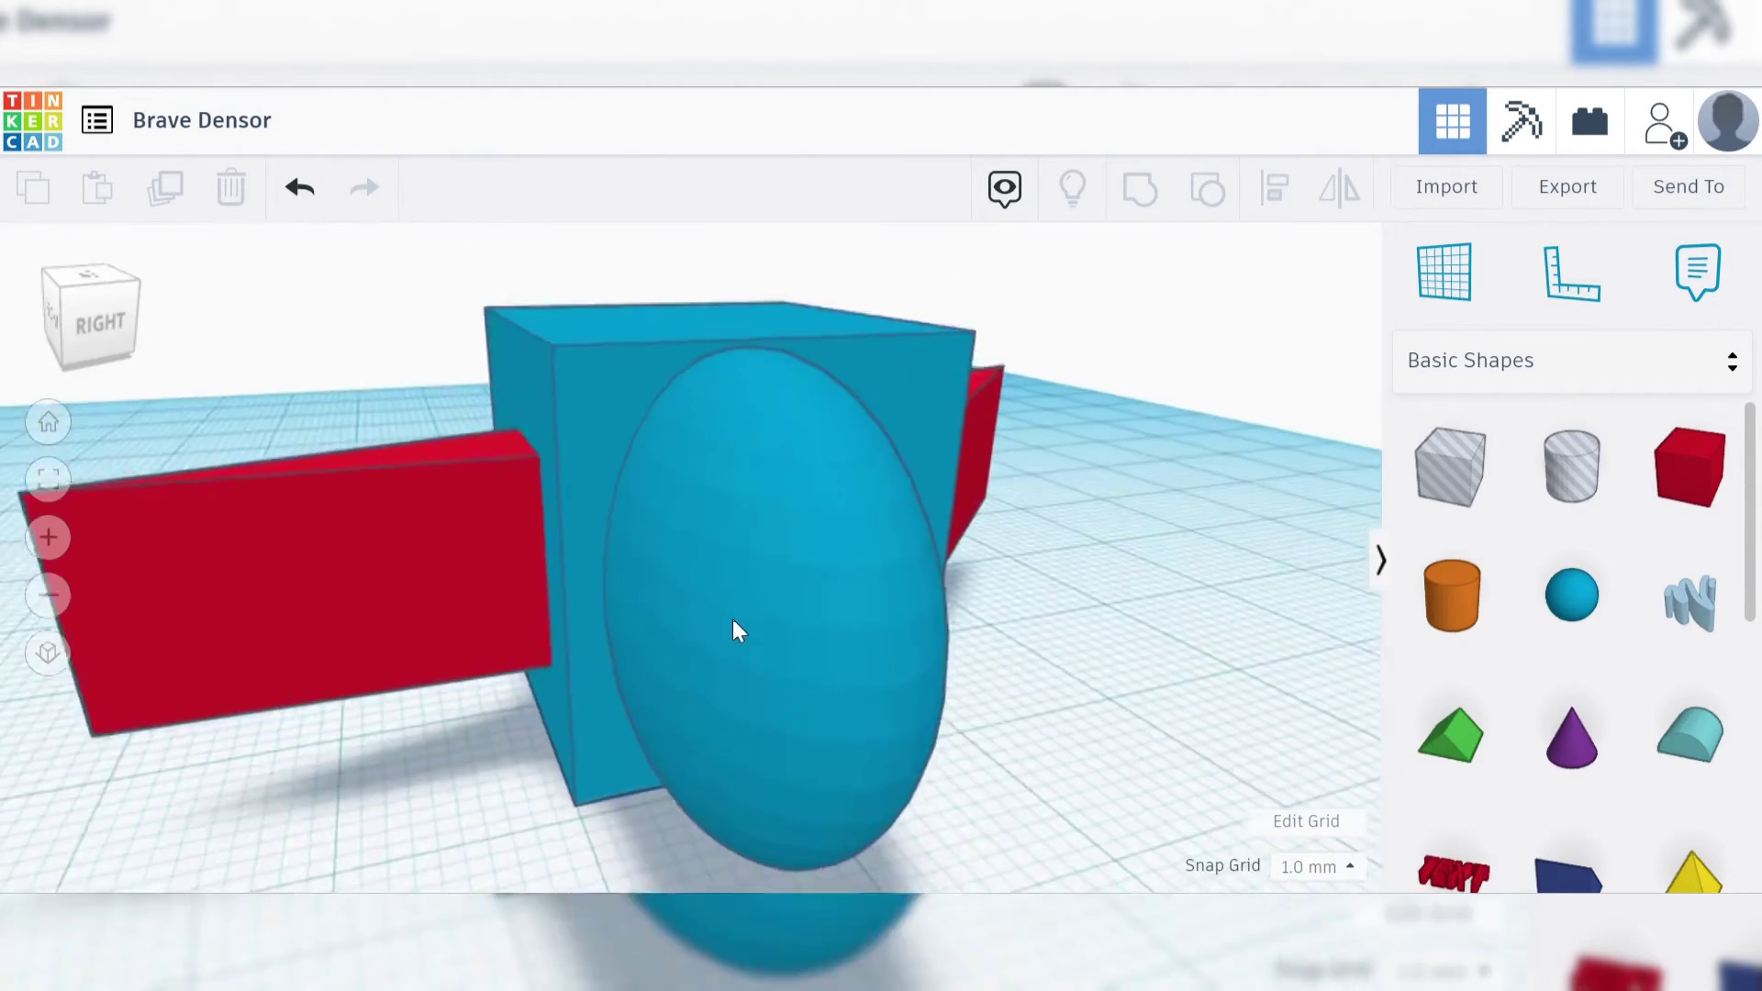
{"action": "scroll", "coordinate": [732, 630], "scroll_direction": "down", "scroll_amount": 4}
{"action": "right_click_drag", "start_coordinate": [591, 716], "coordinate": [629, 637]}
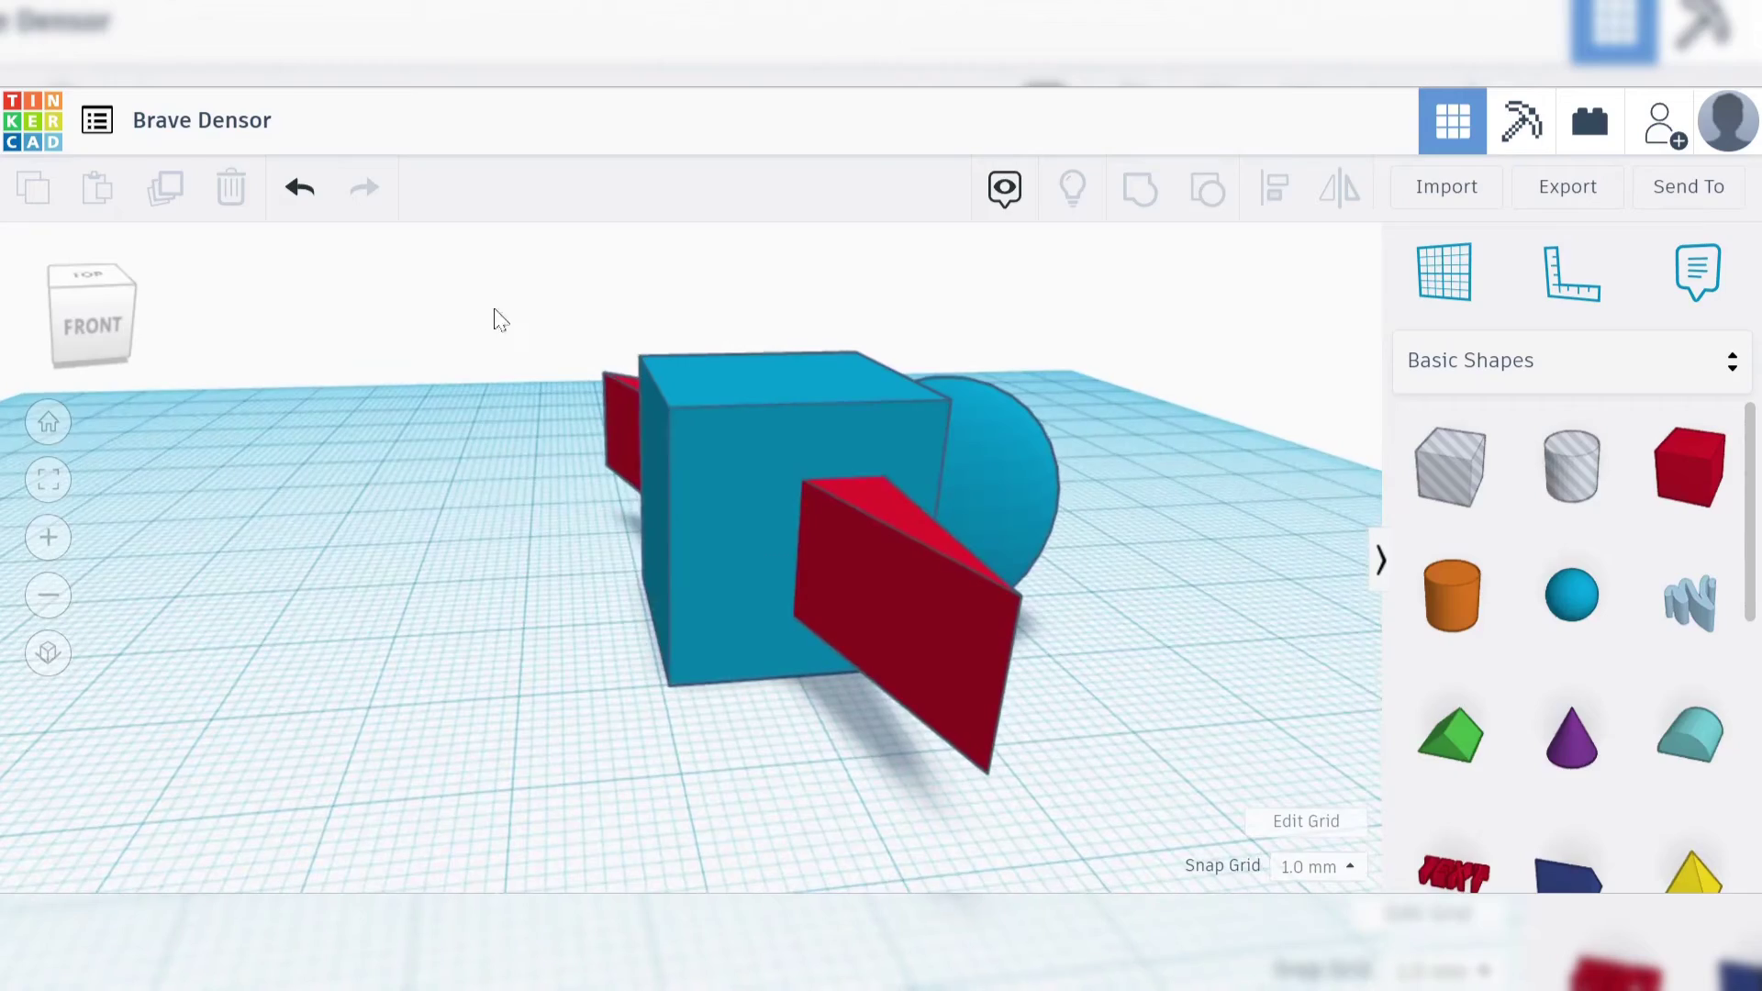
Group the red roof with the blue box-and-sphere group into a single red shape.
{"action": "left_click_drag", "start_coordinate": [996, 648], "coordinate": [998, 651]}
{"action": "left_click", "coordinate": [1152, 209]}
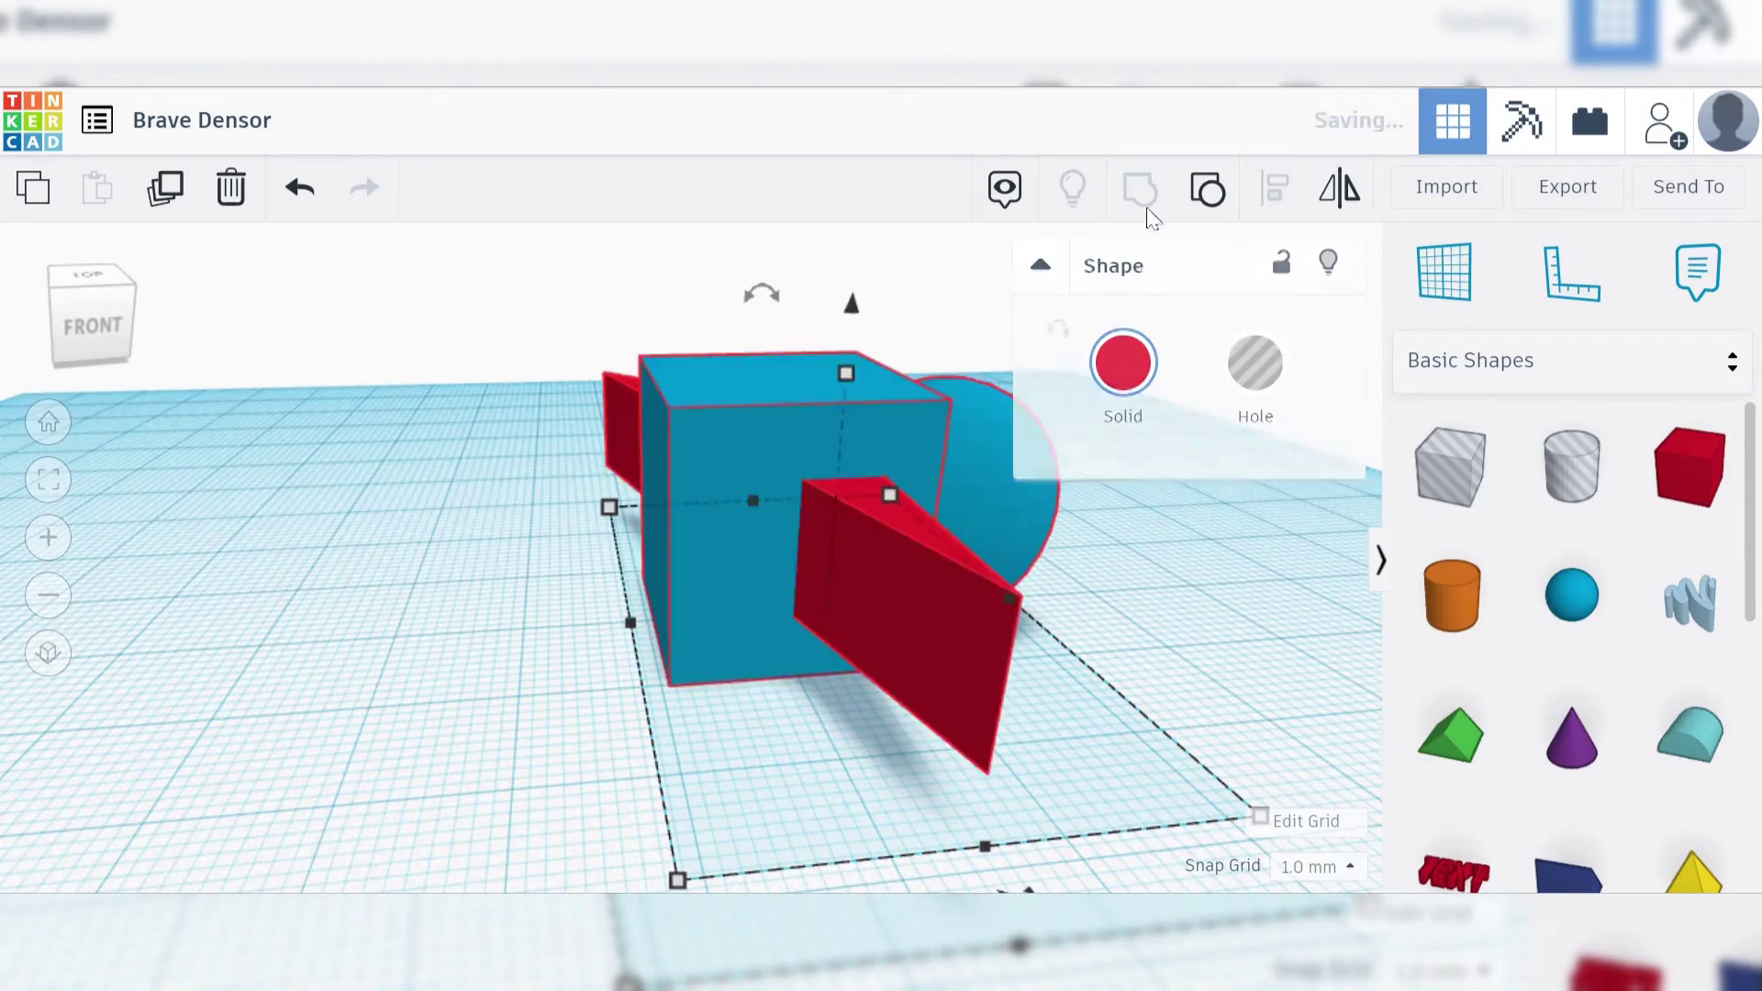
{"action": "left_click", "coordinate": [427, 645]}
{"action": "scroll", "coordinate": [431, 642], "scroll_direction": "down", "scroll_amount": 2}
{"action": "right_click_drag", "start_coordinate": [432, 642], "coordinate": [807, 732]}
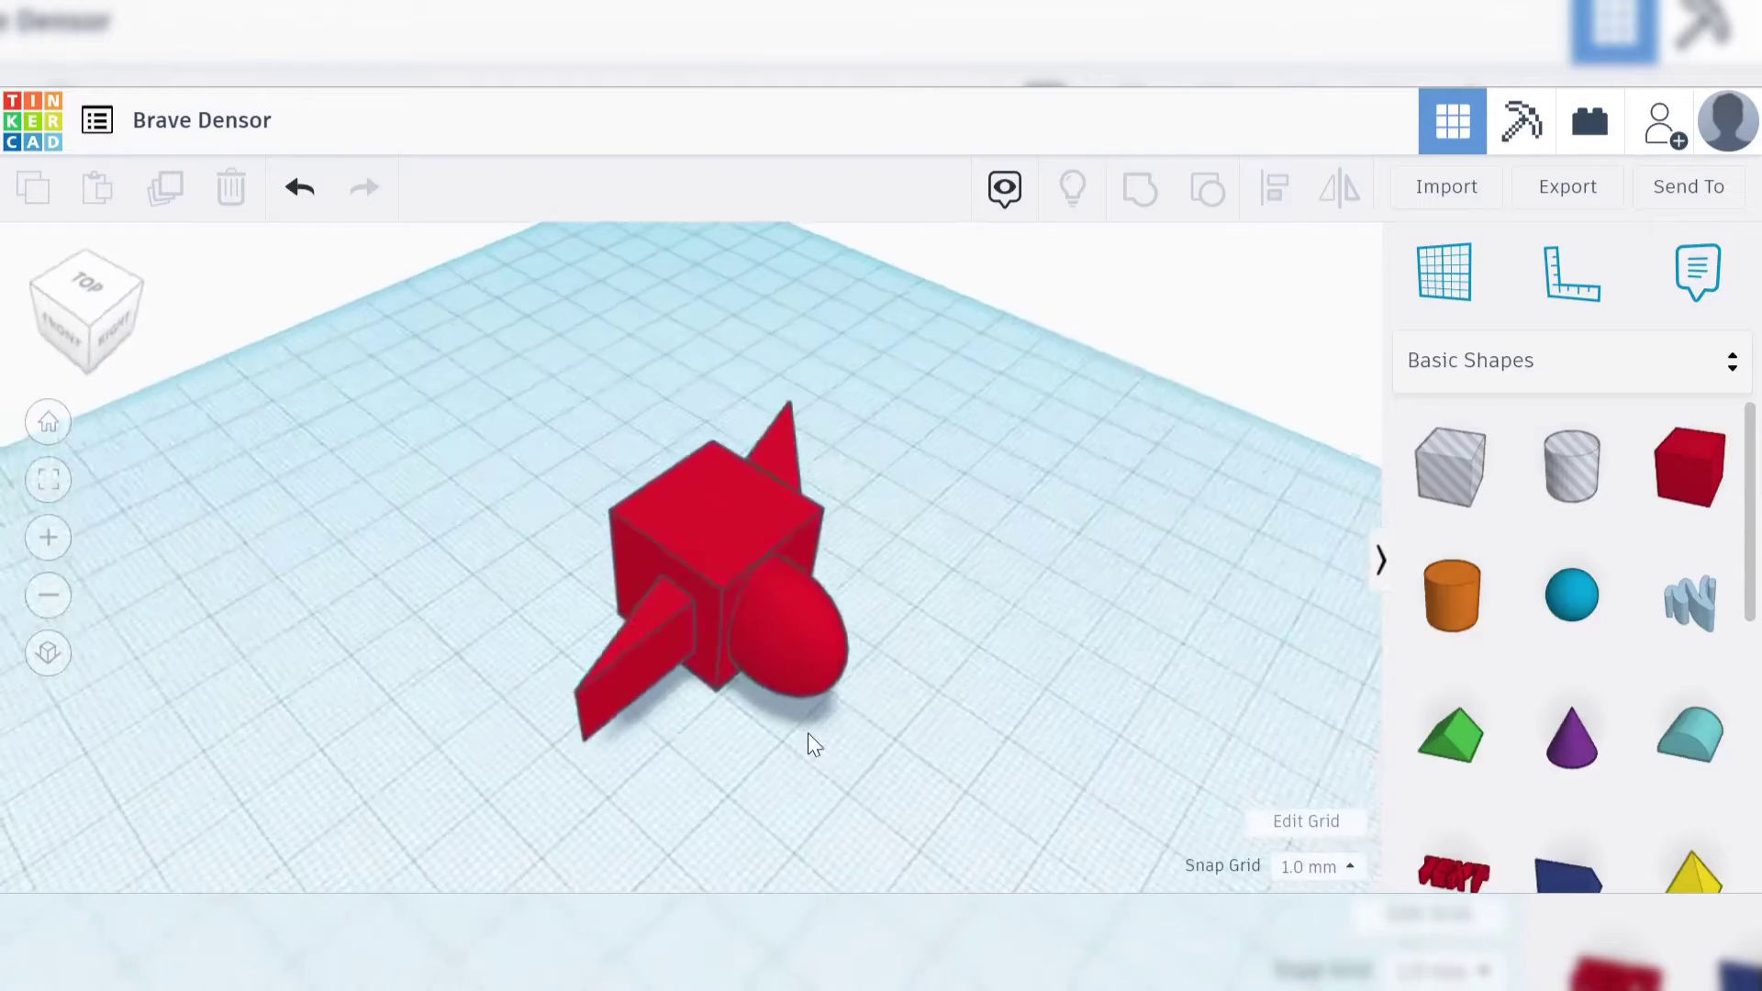
Ungroup the red shape and its nested group until the roof, box and sphere are separate.
{"action": "left_click", "coordinate": [734, 519]}
{"action": "left_click", "coordinate": [1207, 190]}
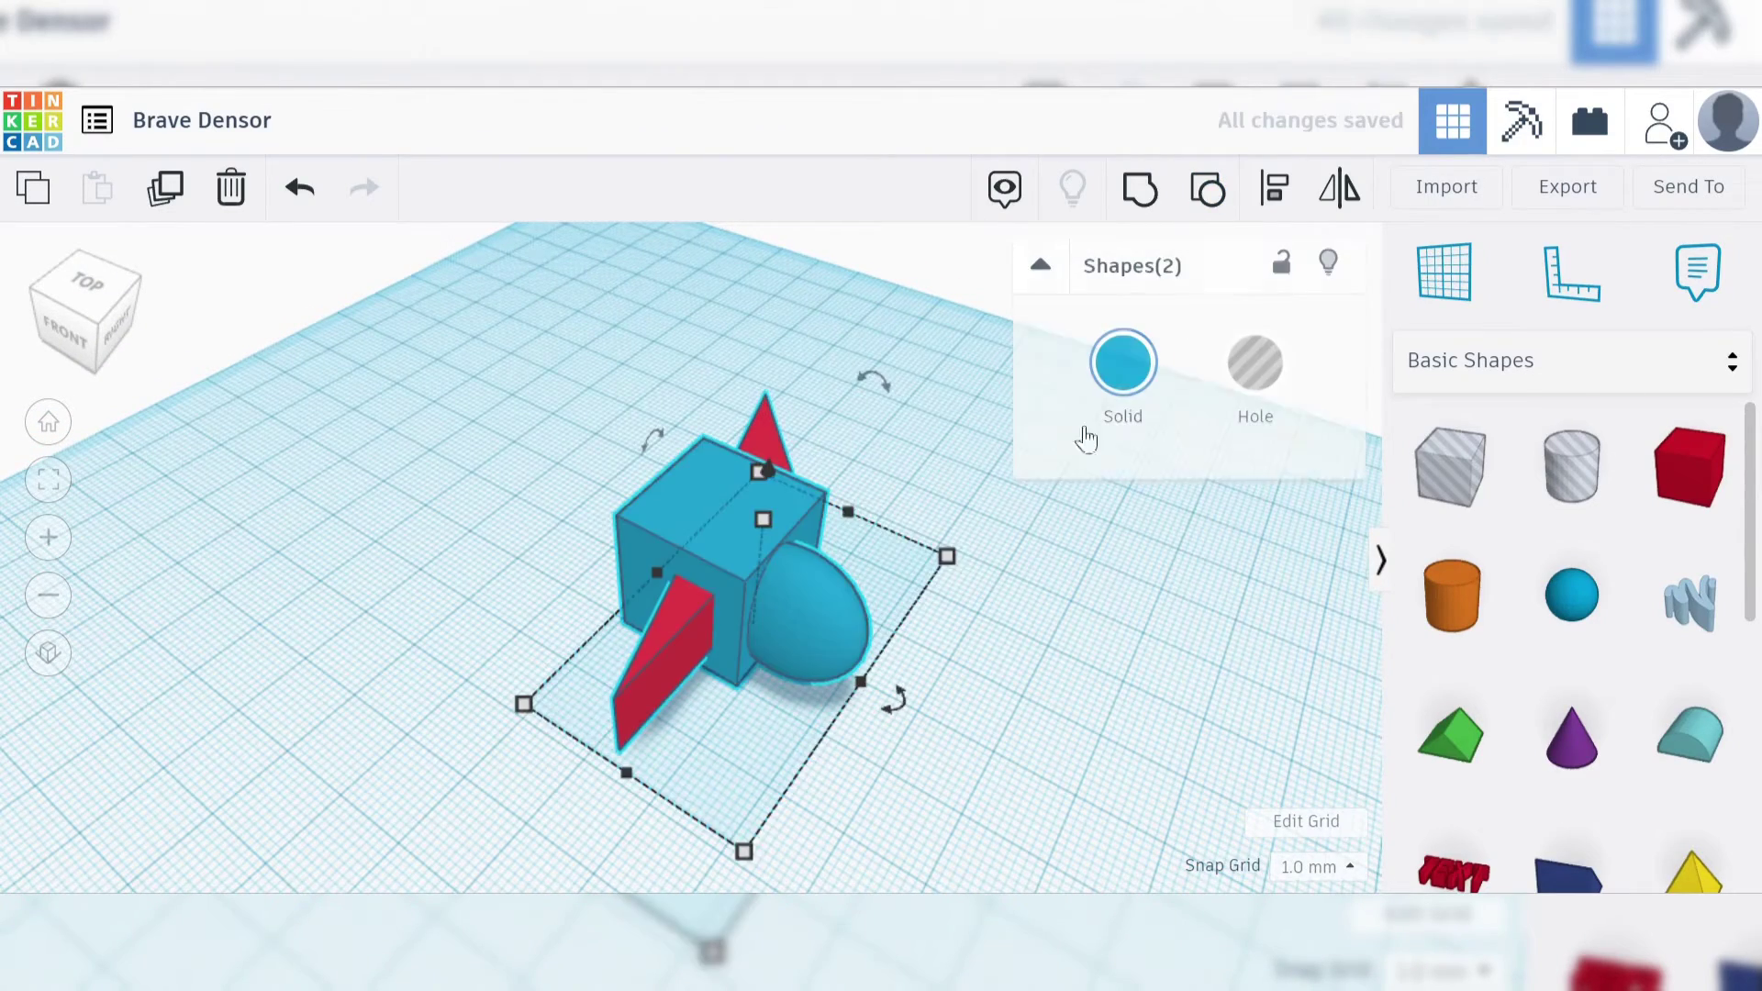
{"action": "right_click_drag", "start_coordinate": [974, 717], "coordinate": [1106, 229]}
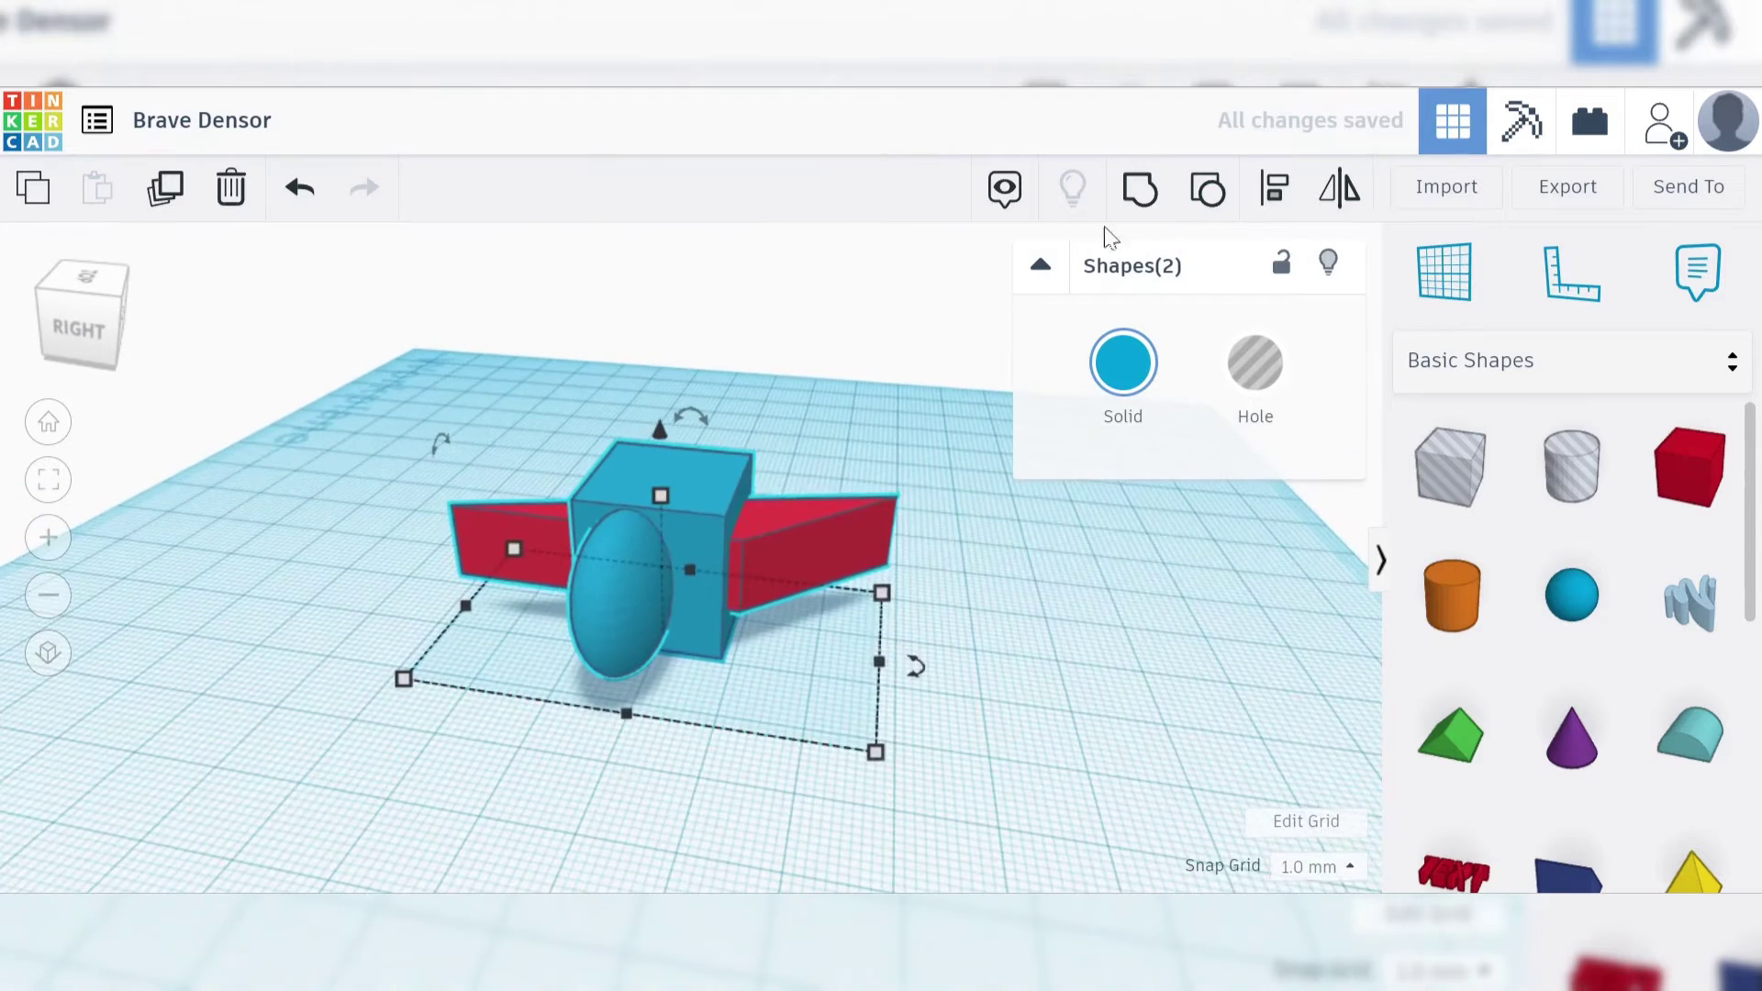
{"action": "left_click", "coordinate": [1208, 190]}
{"action": "left_click", "coordinate": [1116, 587]}
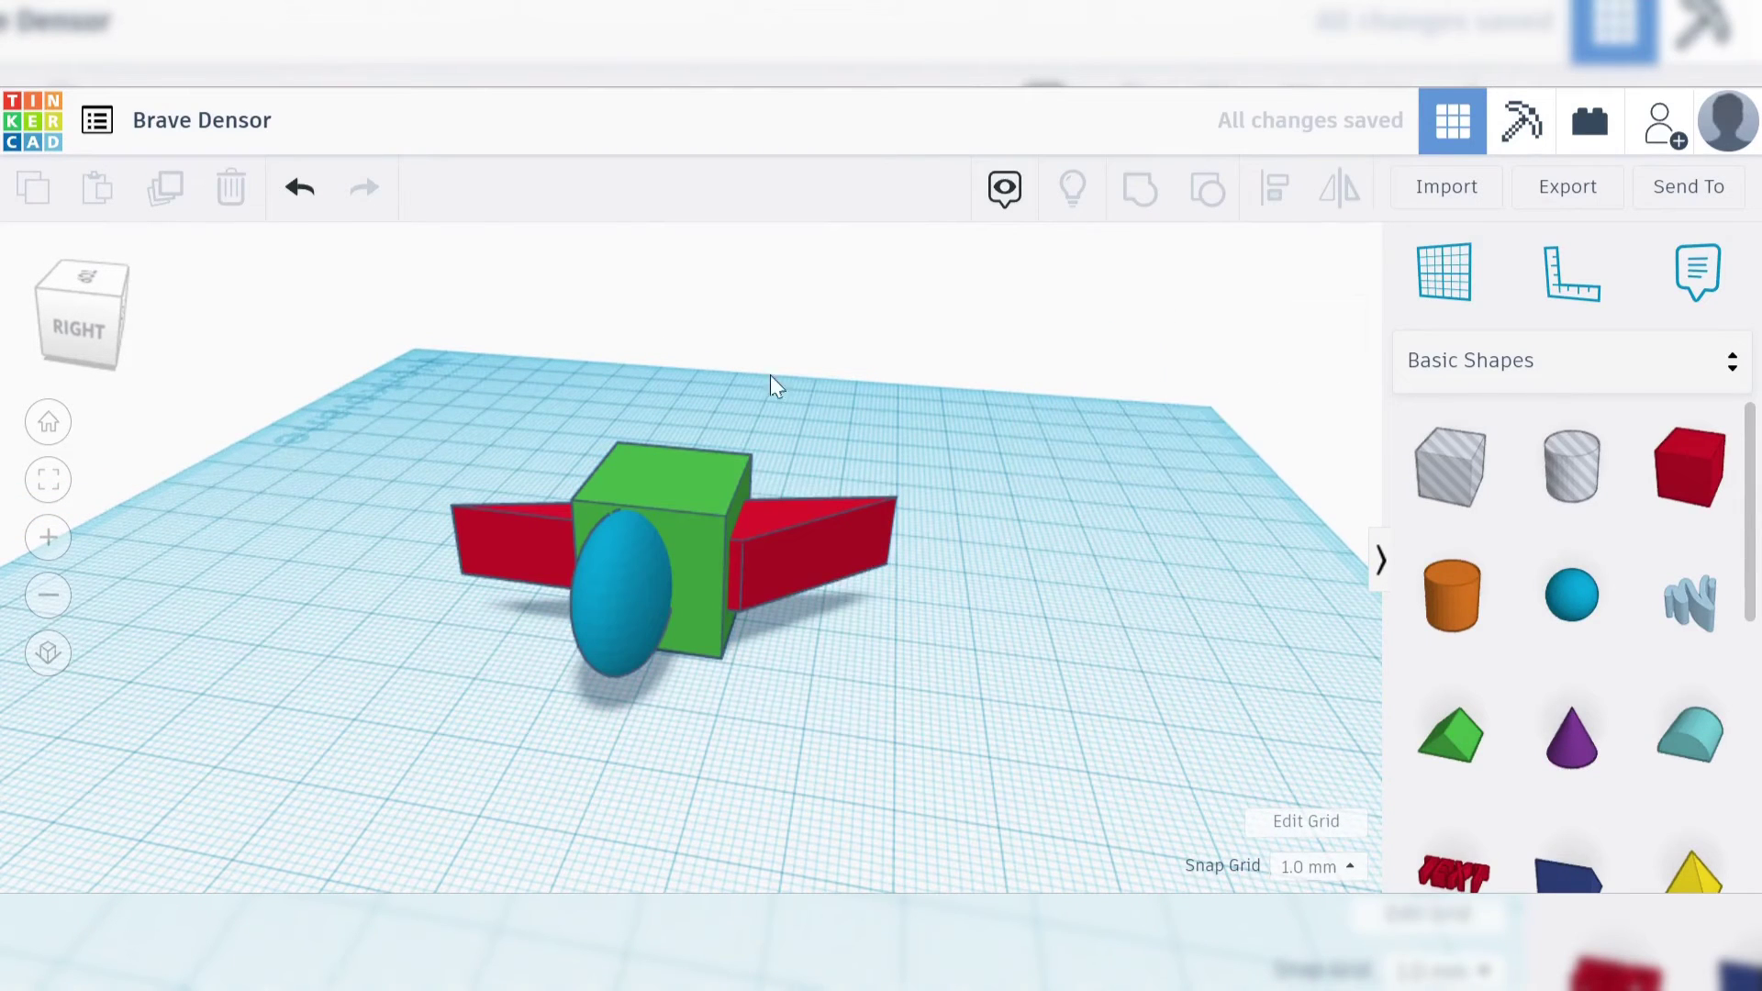
Group the green box with the red roof, and add the blue sphere by grouping it with that red group.
{"action": "left_click_drag", "start_coordinate": [745, 525], "coordinate": [731, 526]}
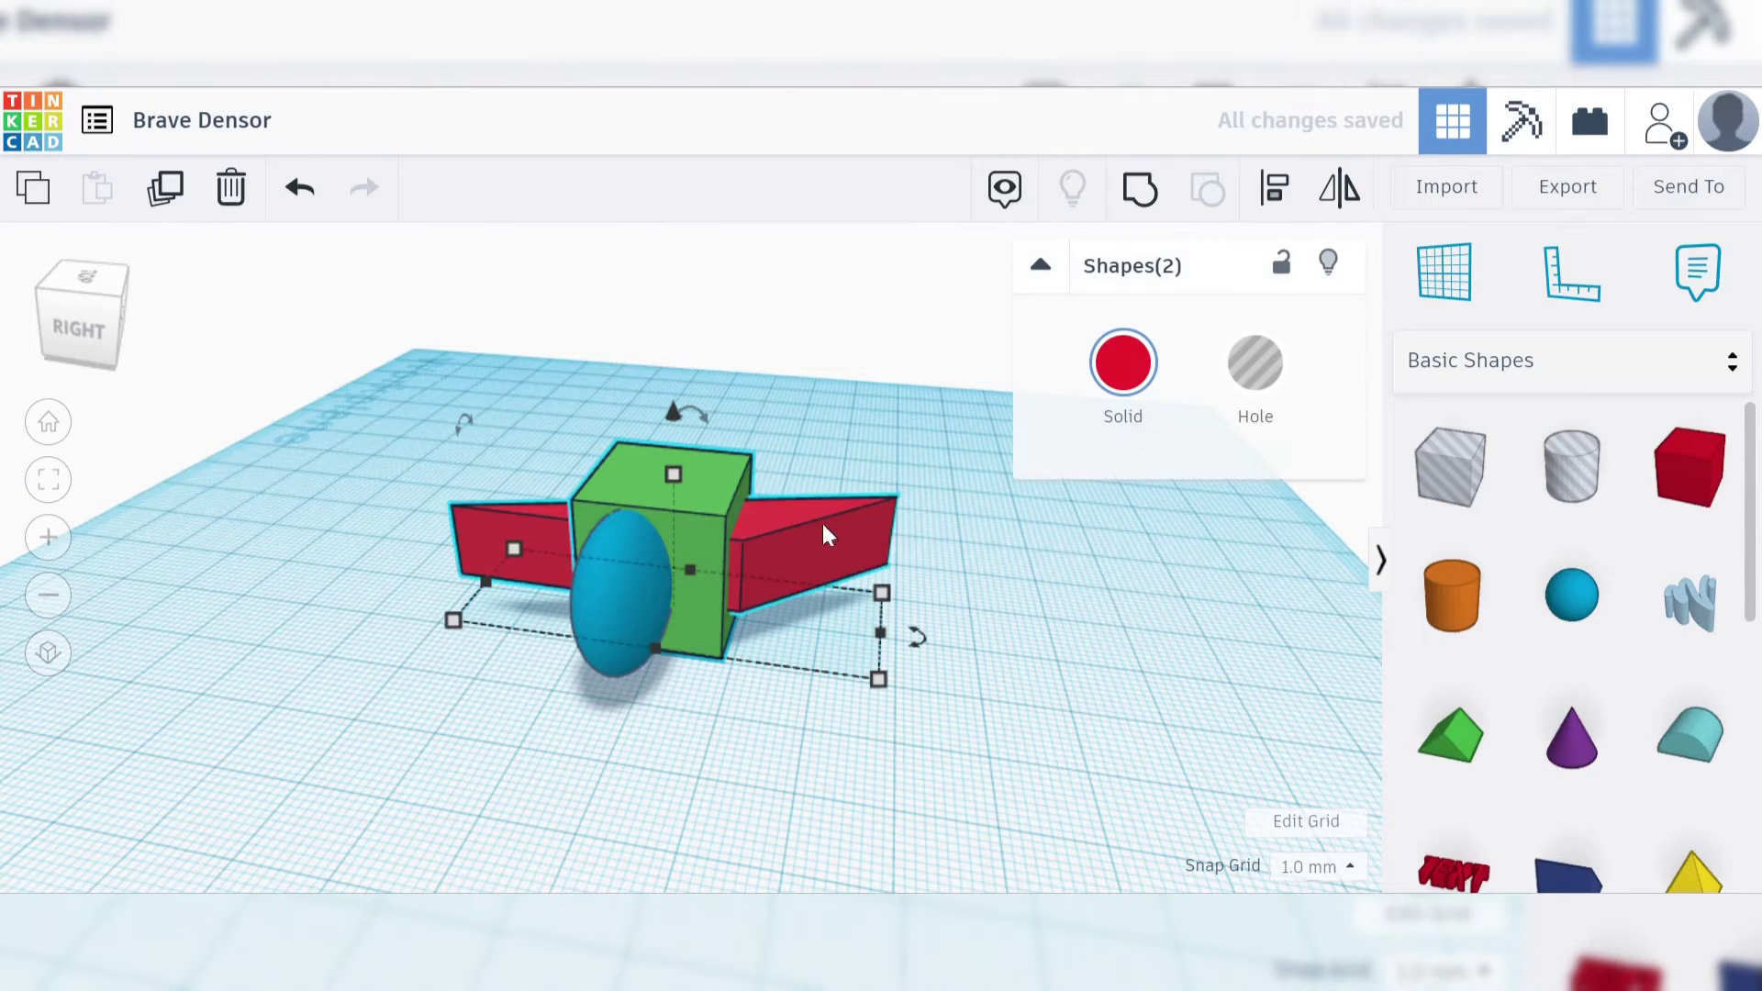
{"action": "left_click", "coordinate": [1140, 190]}
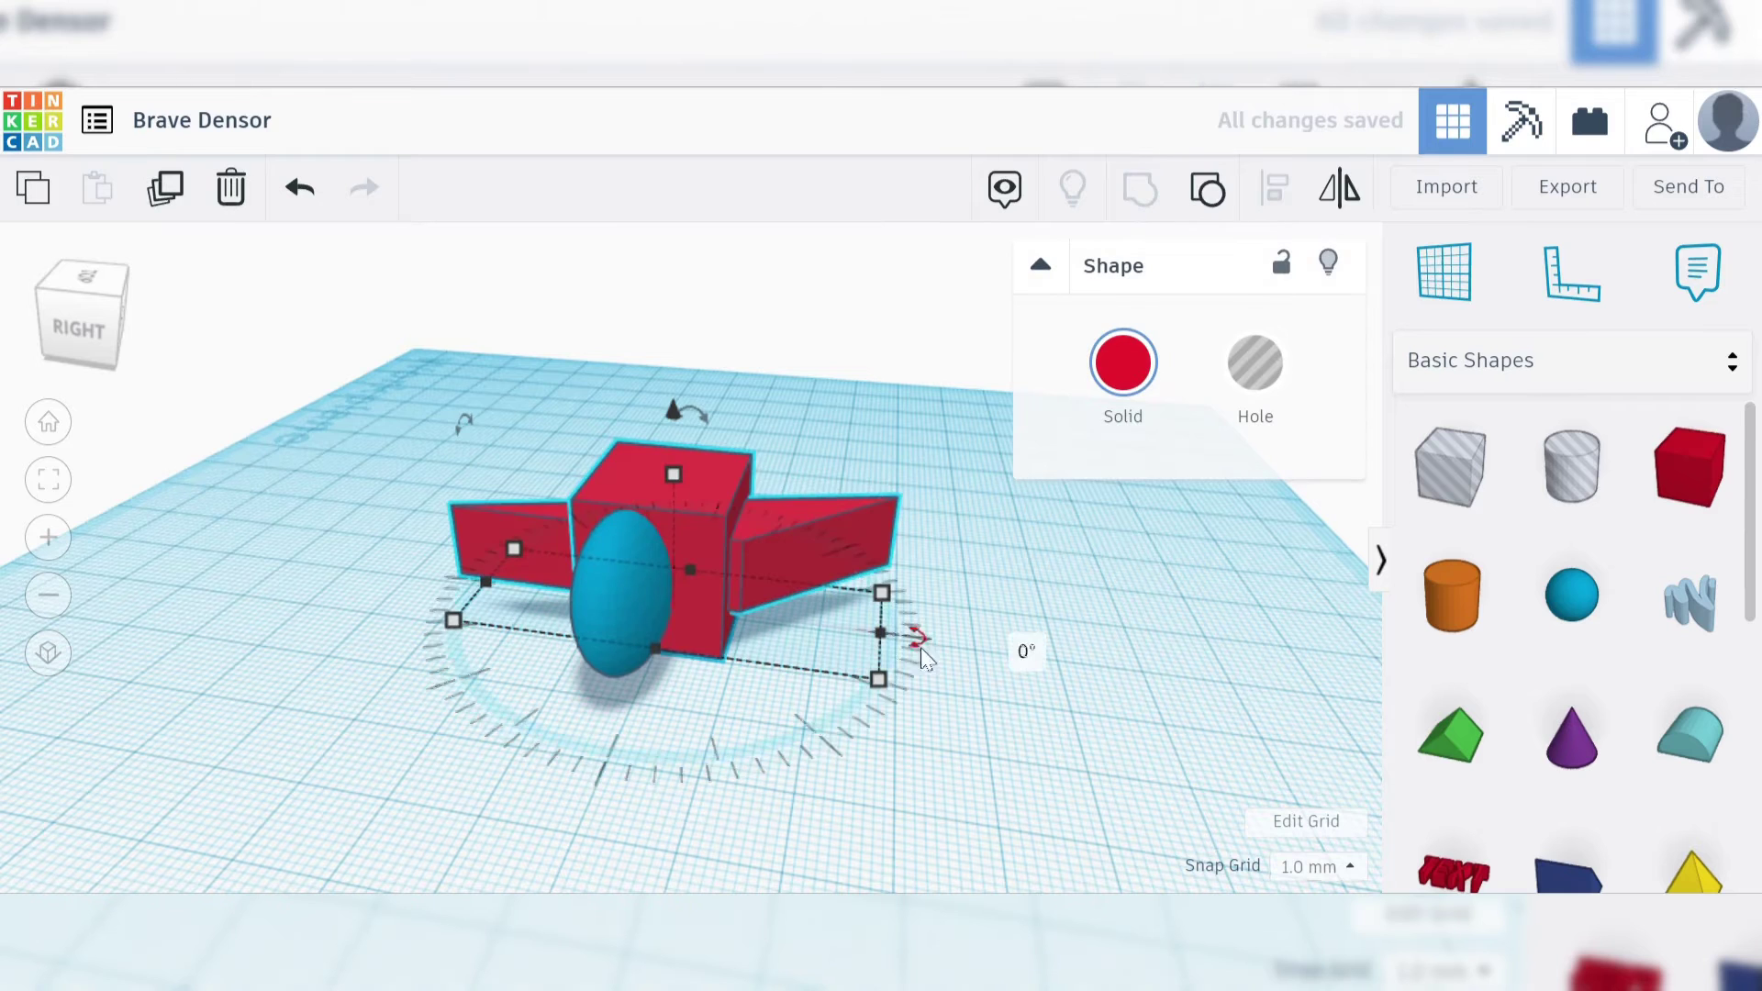
{"action": "left_click", "coordinate": [624, 598], "text": "shift"}
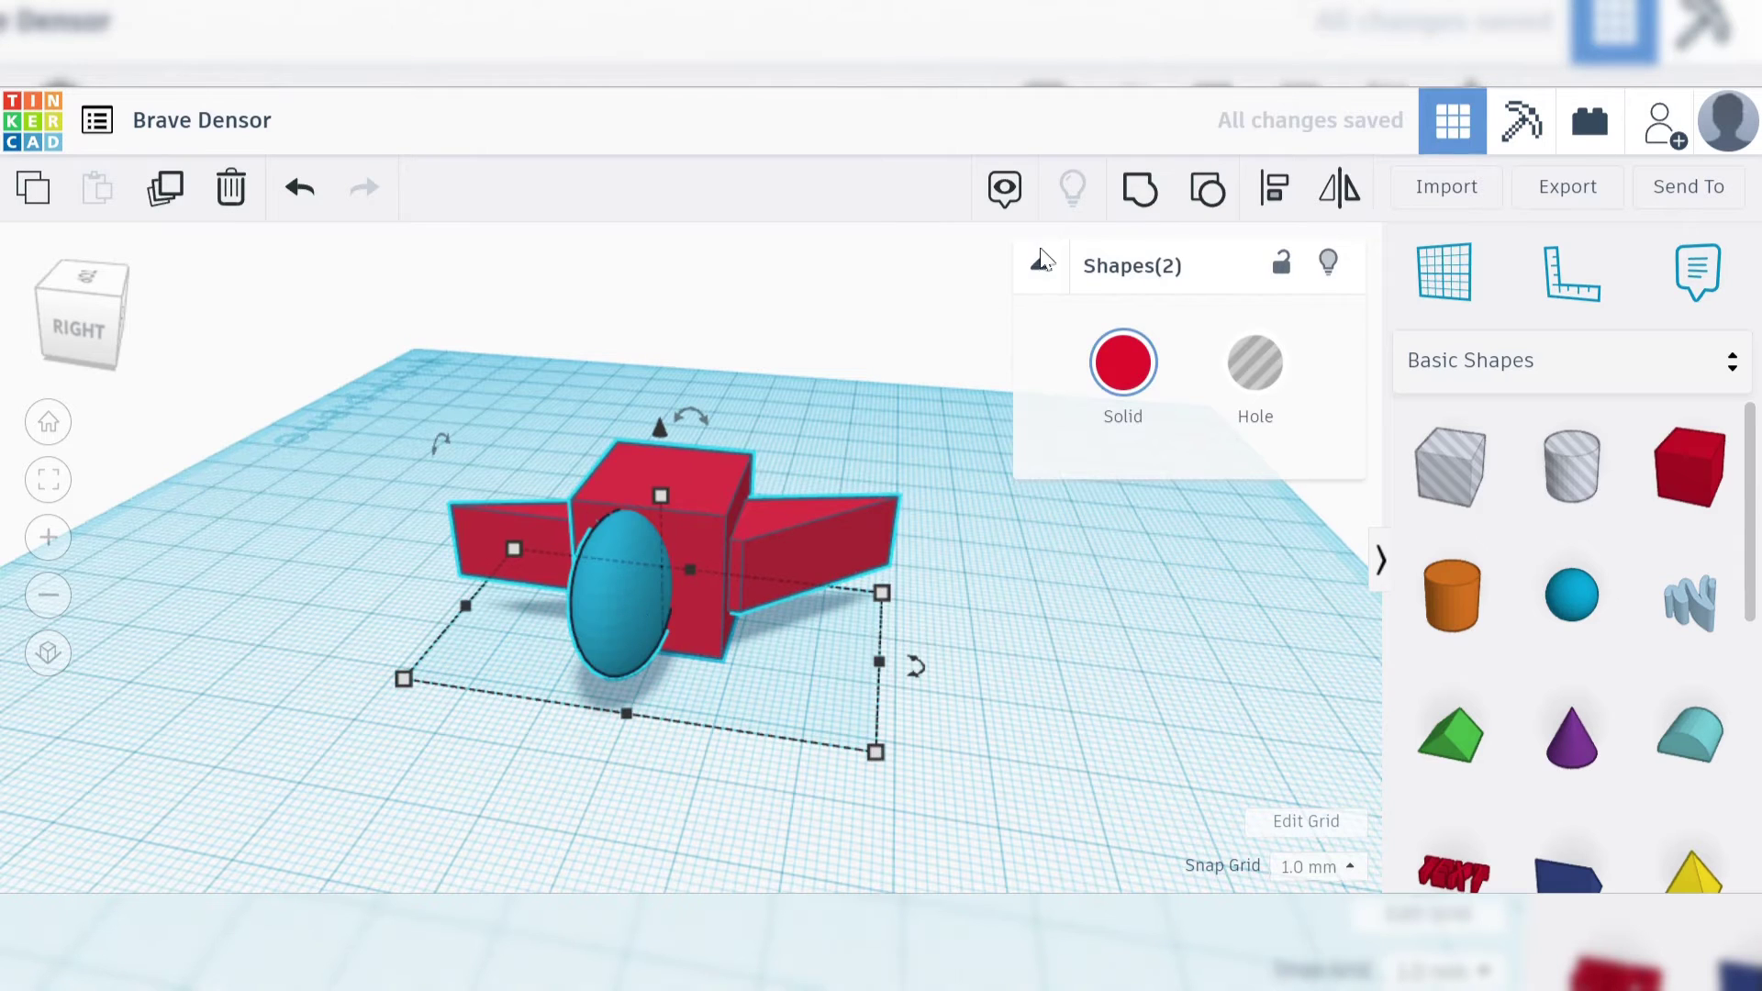
{"action": "left_click", "coordinate": [1138, 193]}
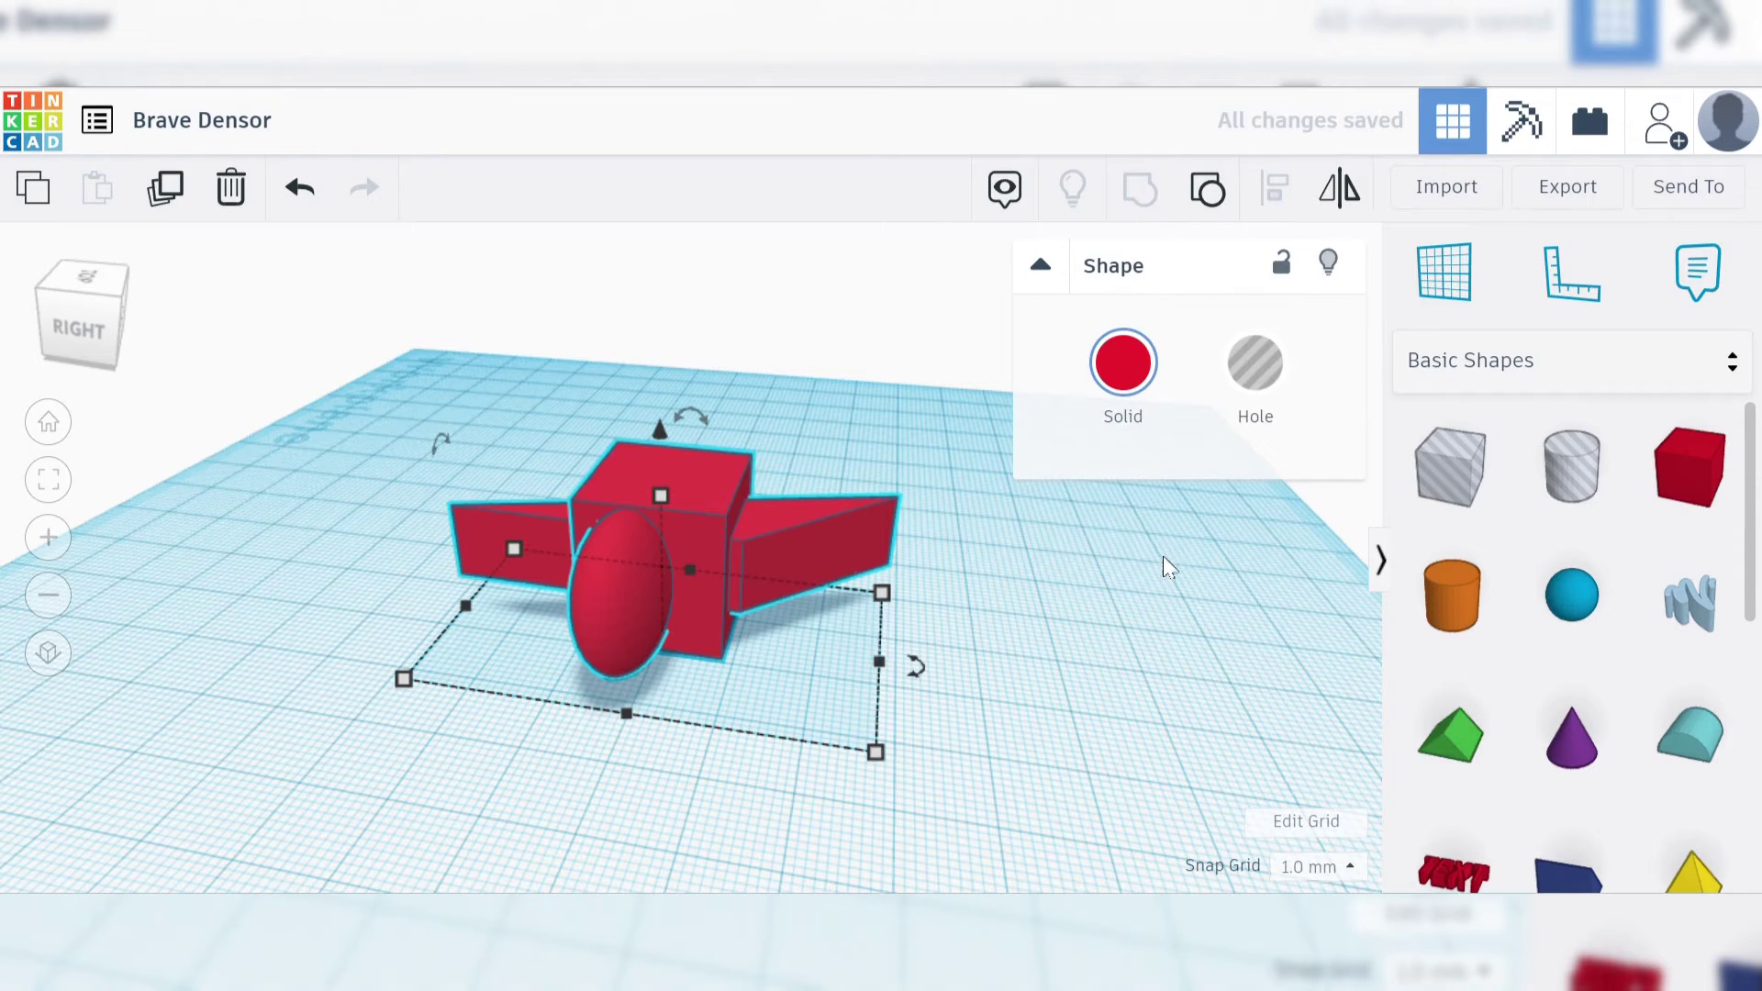
{"action": "left_click", "coordinate": [1103, 641]}
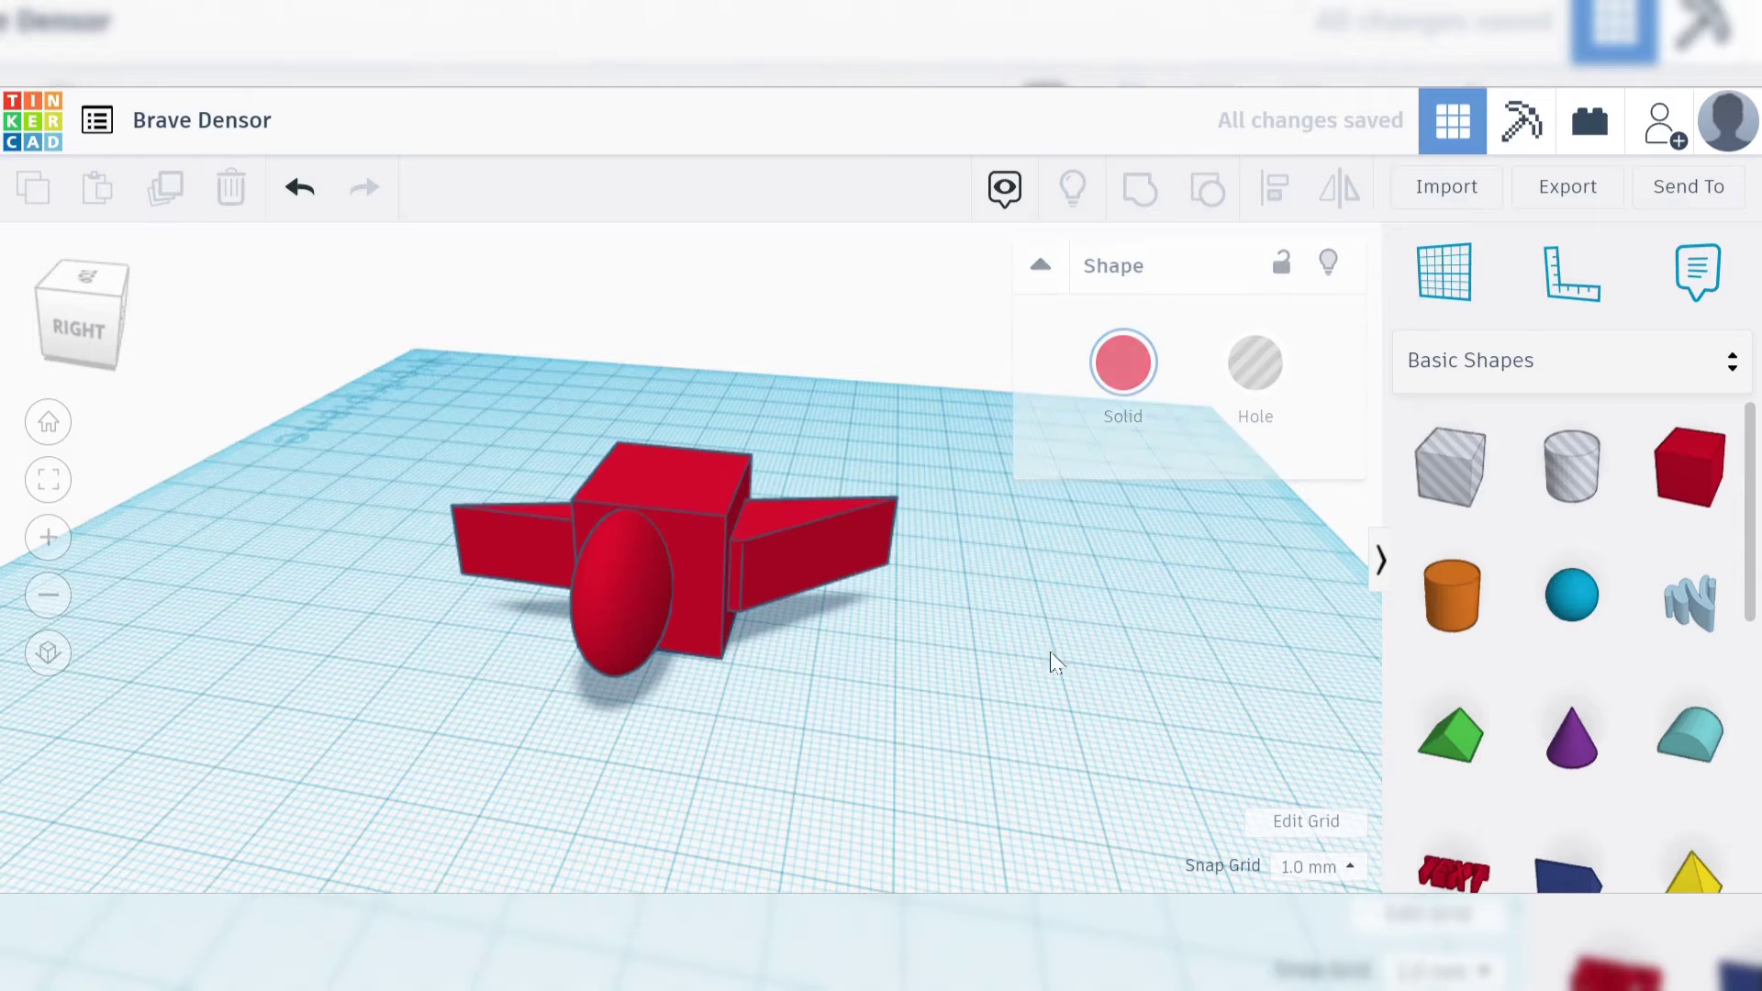
Mirror the grouped red shape left to right in the front view, and mirror it back.
{"action": "right_click_drag", "start_coordinate": [850, 699], "coordinate": [918, 610]}
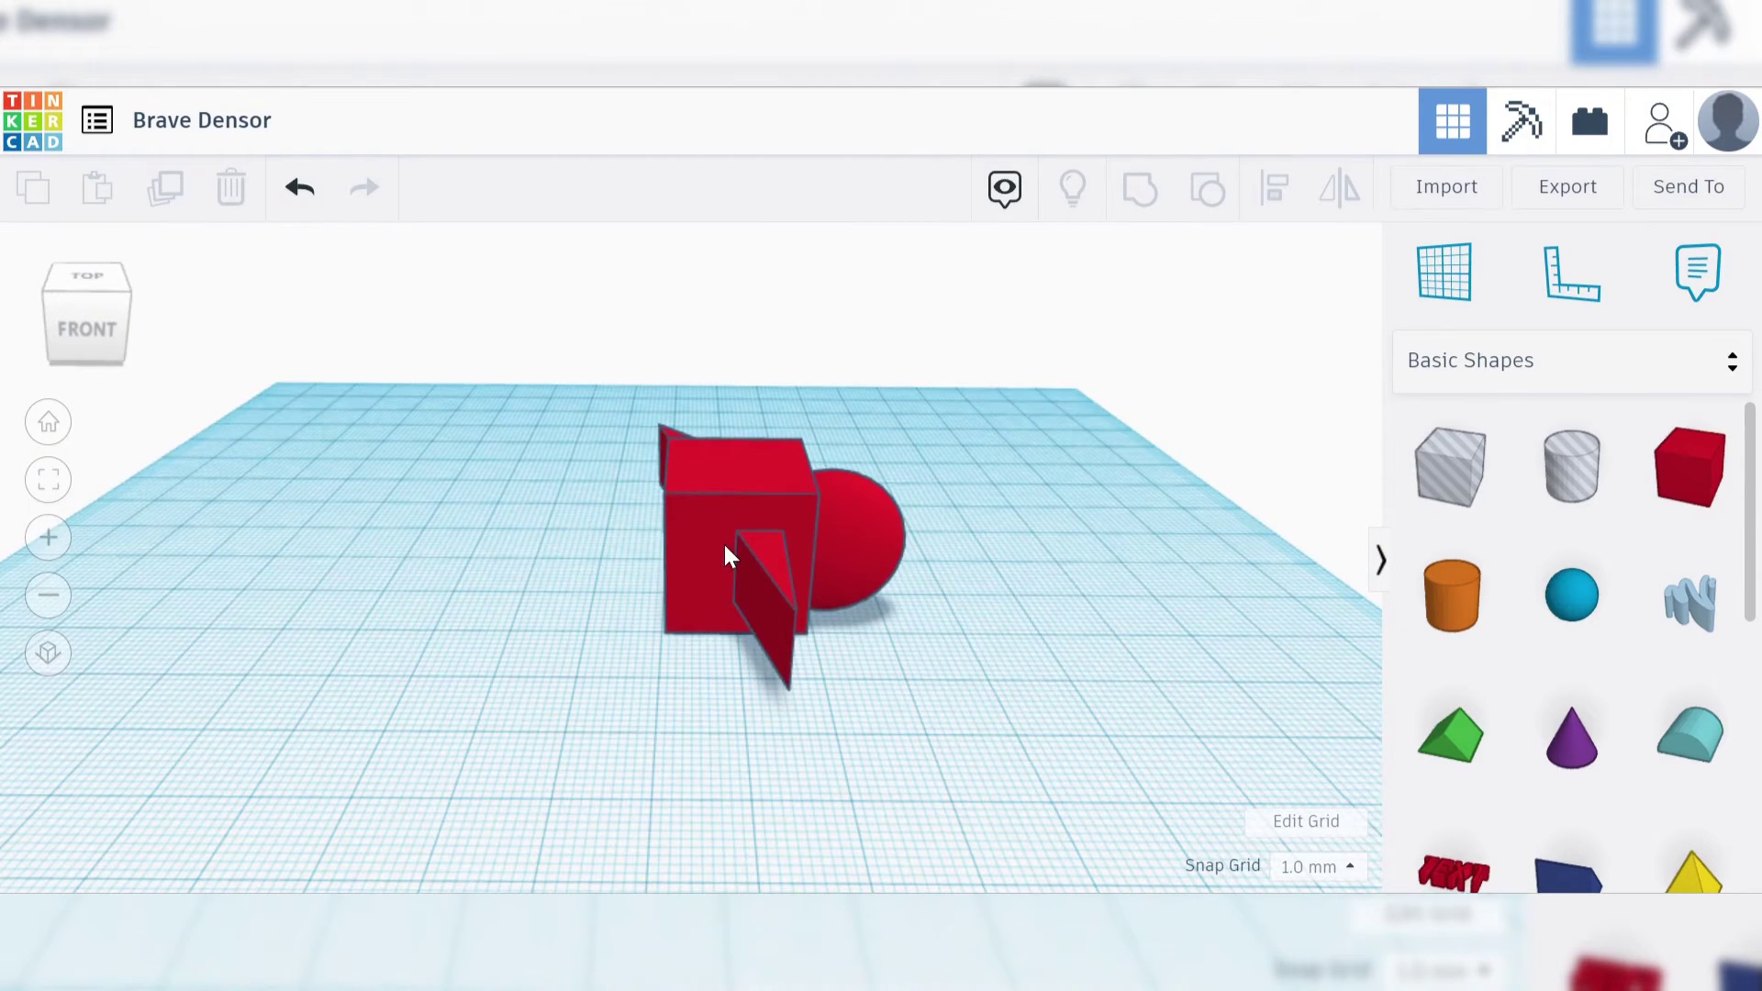
{"action": "left_click", "coordinate": [725, 570]}
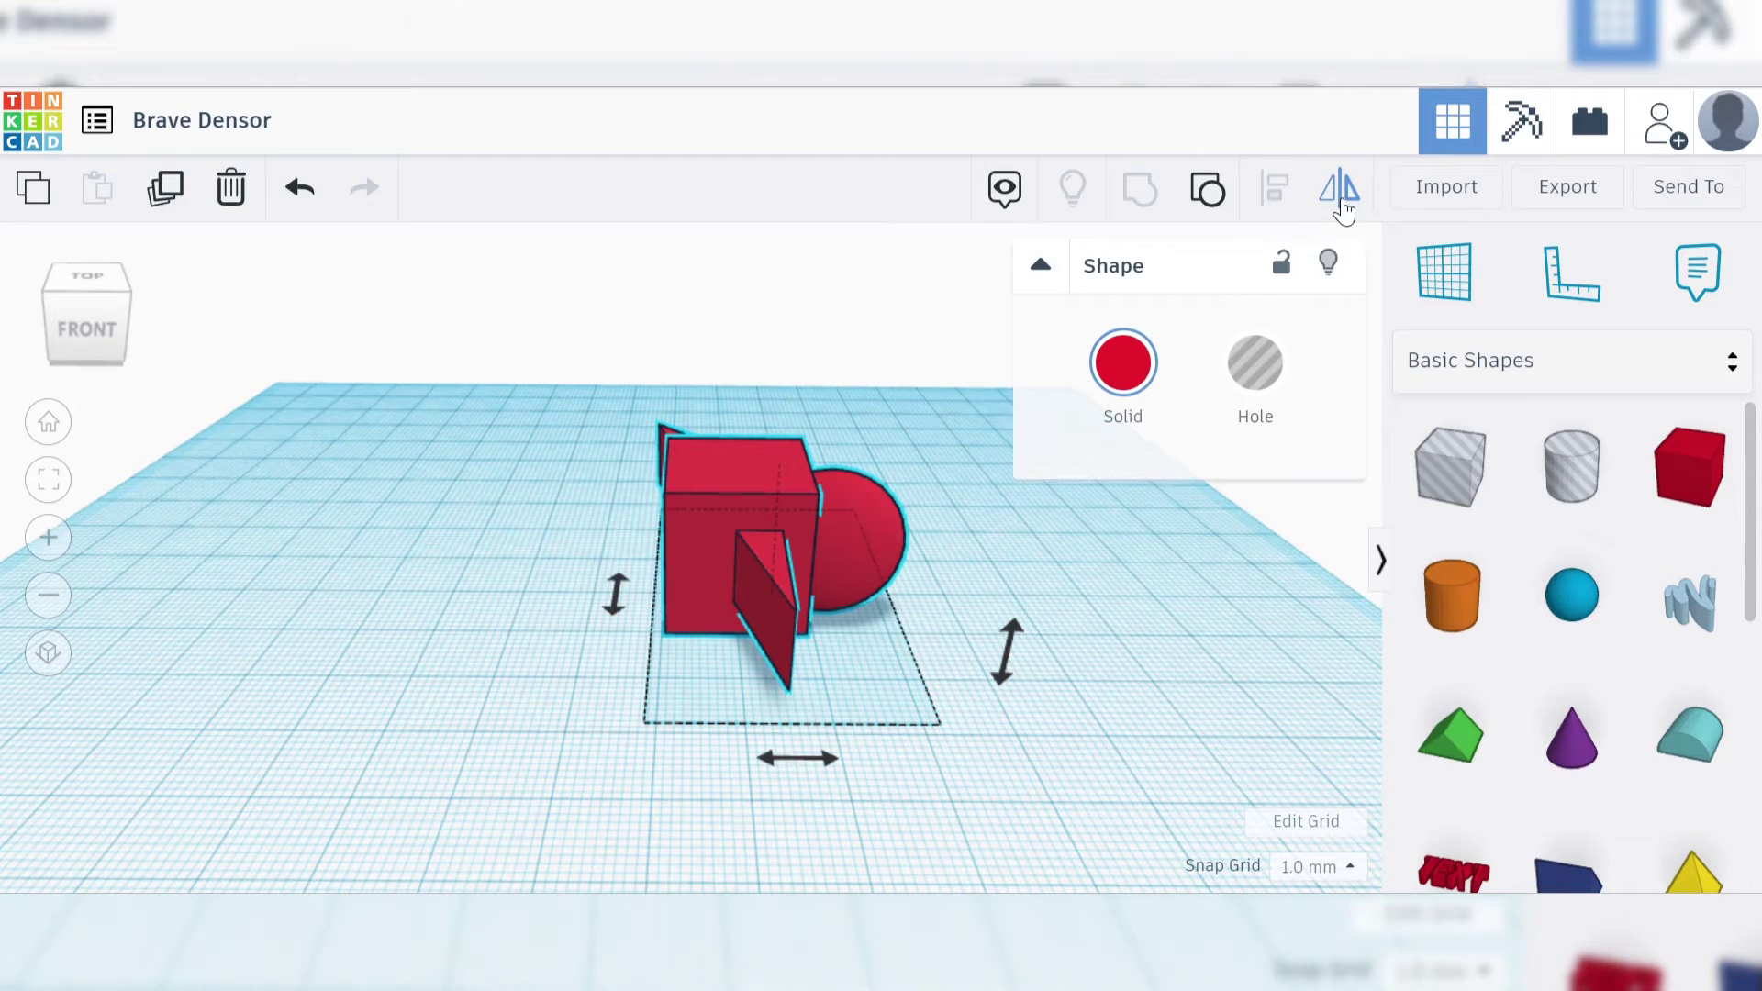
{"action": "left_click", "coordinate": [770, 754]}
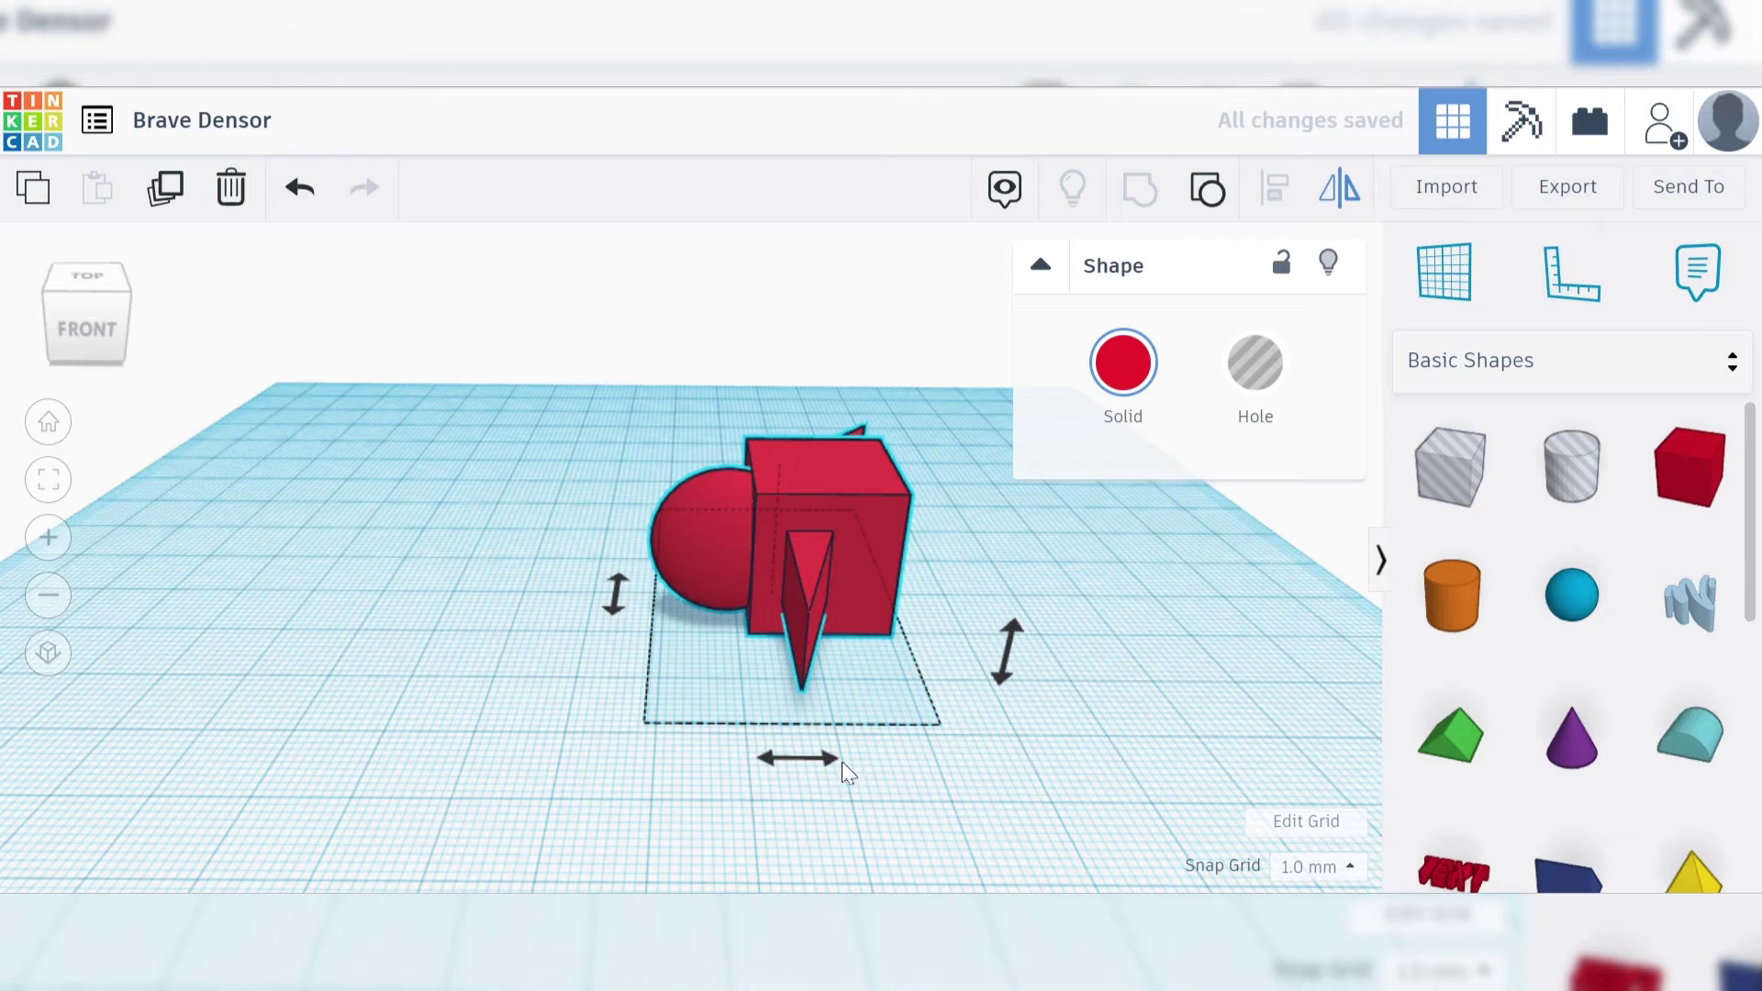
{"action": "left_click_drag", "start_coordinate": [822, 757], "coordinate": [823, 756]}
{"action": "left_click", "coordinate": [718, 757]}
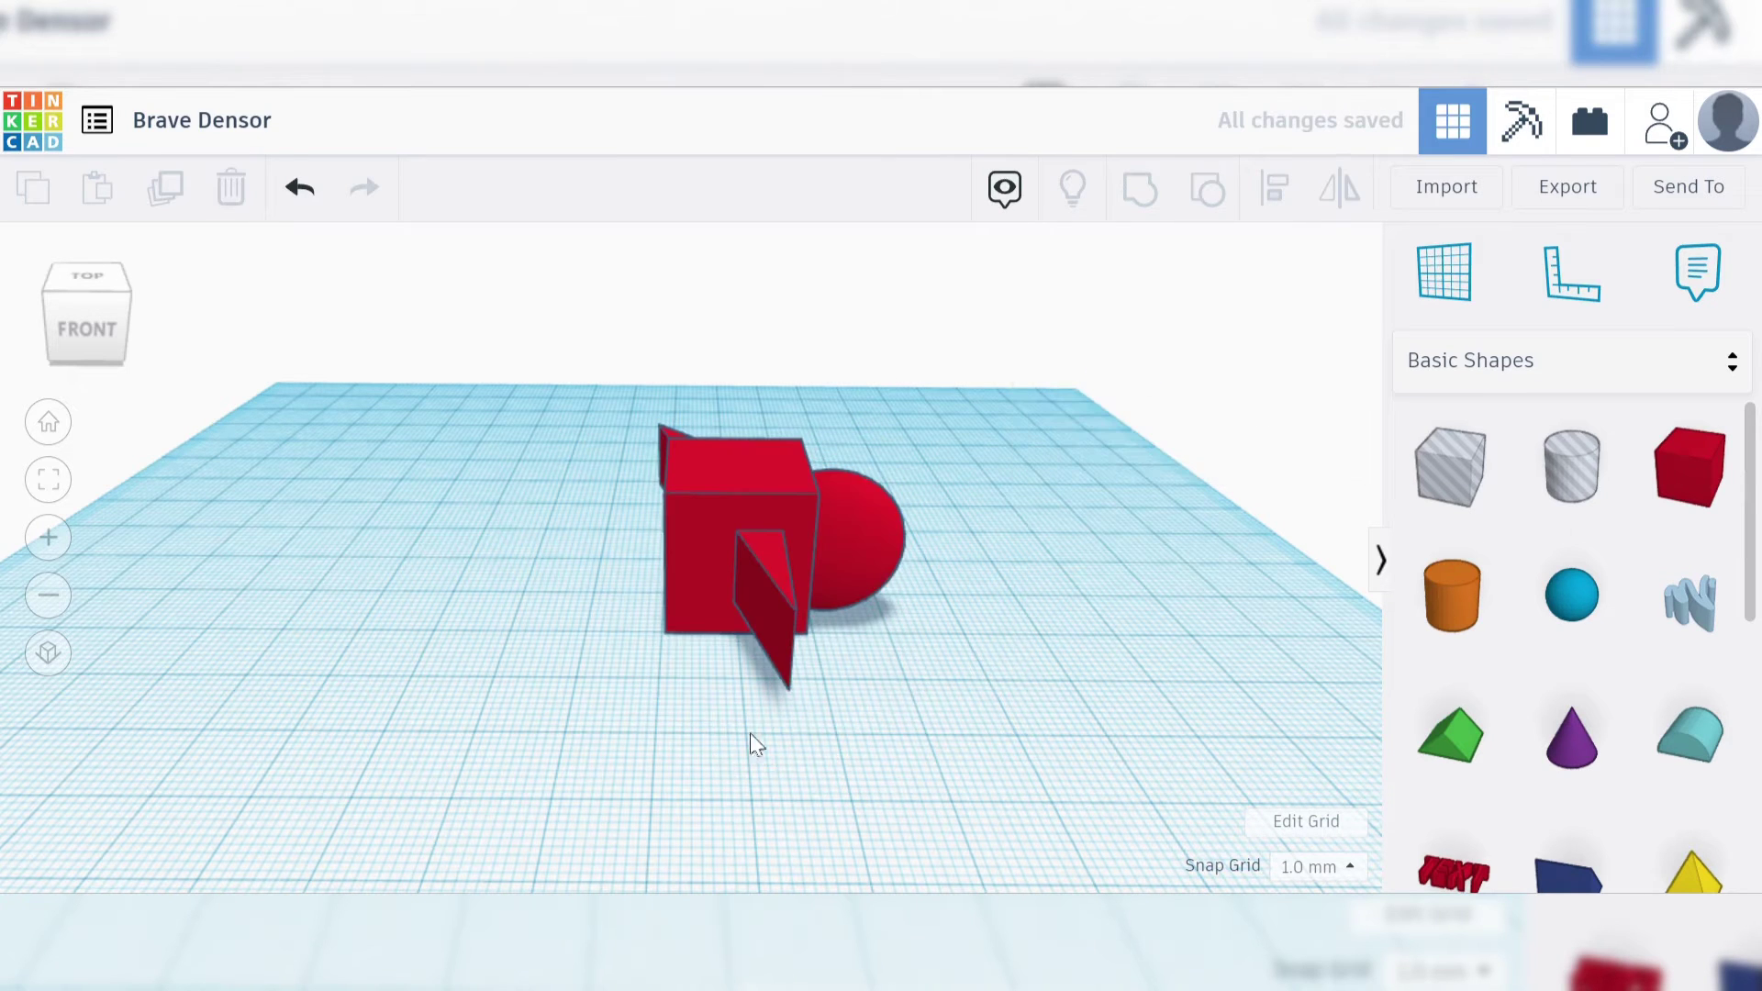
Duplicate the grouped red shape and move the copy to the original's left, as seen from the front.
{"action": "left_click", "coordinate": [836, 488]}
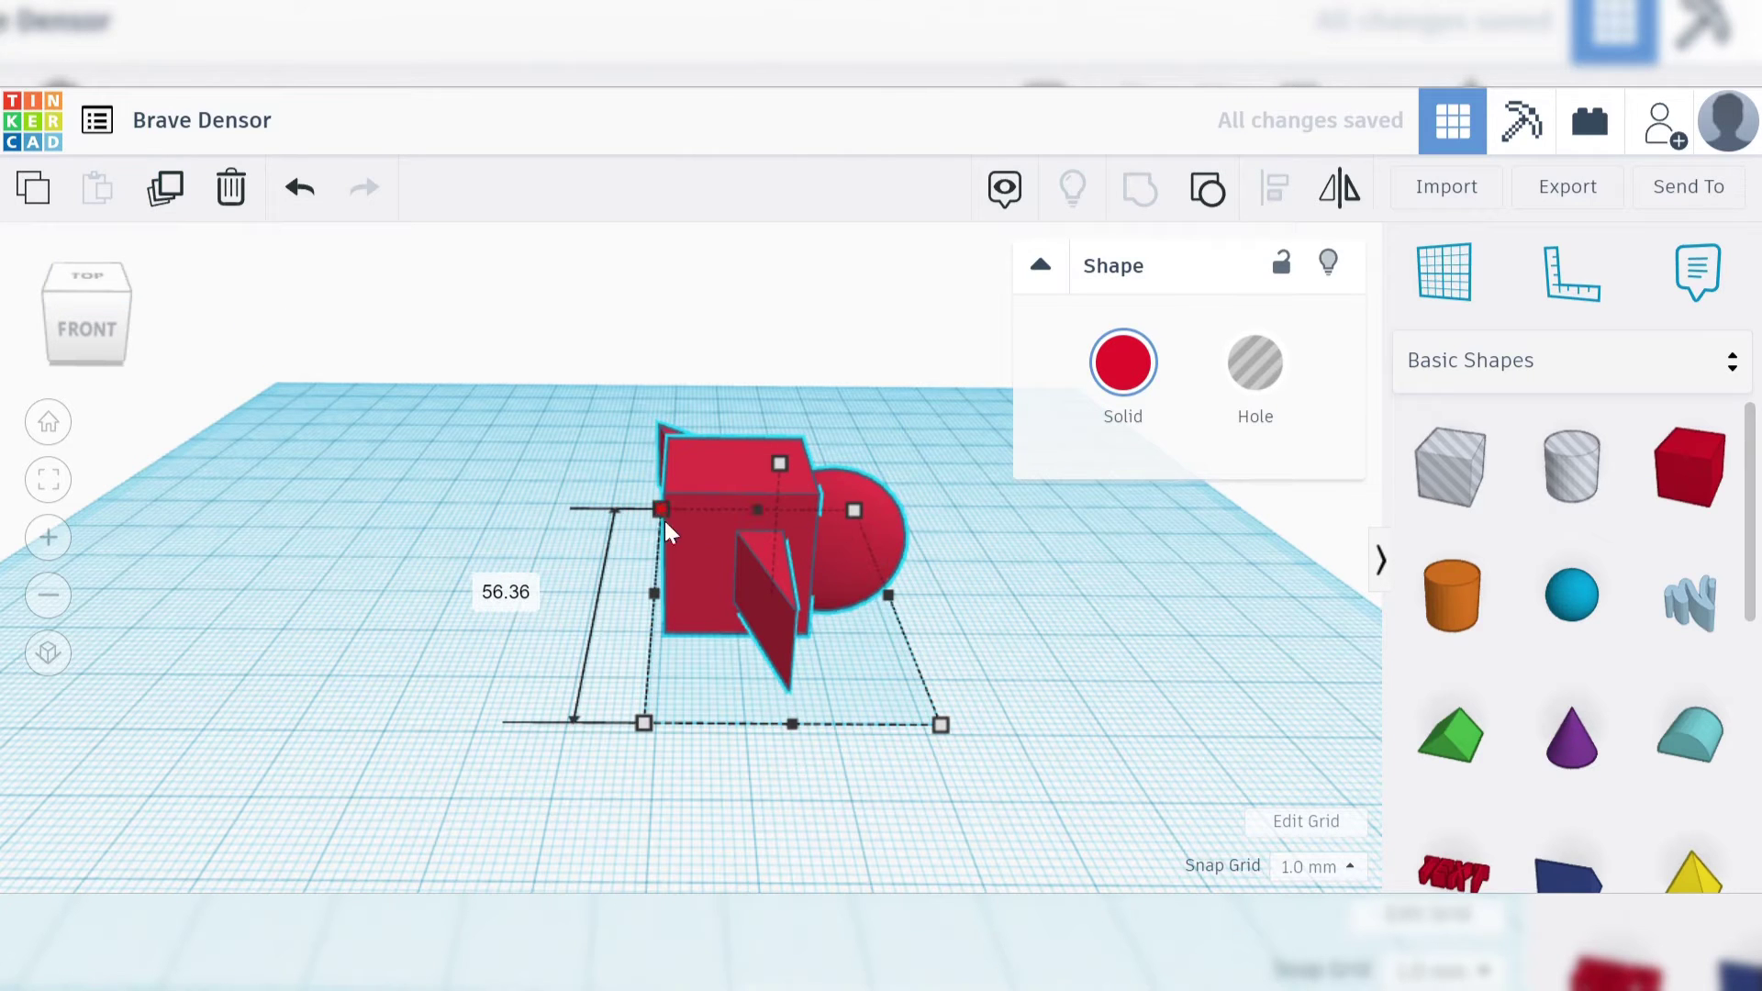
{"action": "left_click", "coordinate": [818, 355]}
{"action": "left_click", "coordinate": [729, 507]}
{"action": "left_click_drag", "start_coordinate": [729, 508], "coordinate": [428, 497], "text": "alt"}
{"action": "right_click_drag", "start_coordinate": [990, 624], "coordinate": [591, 688]}
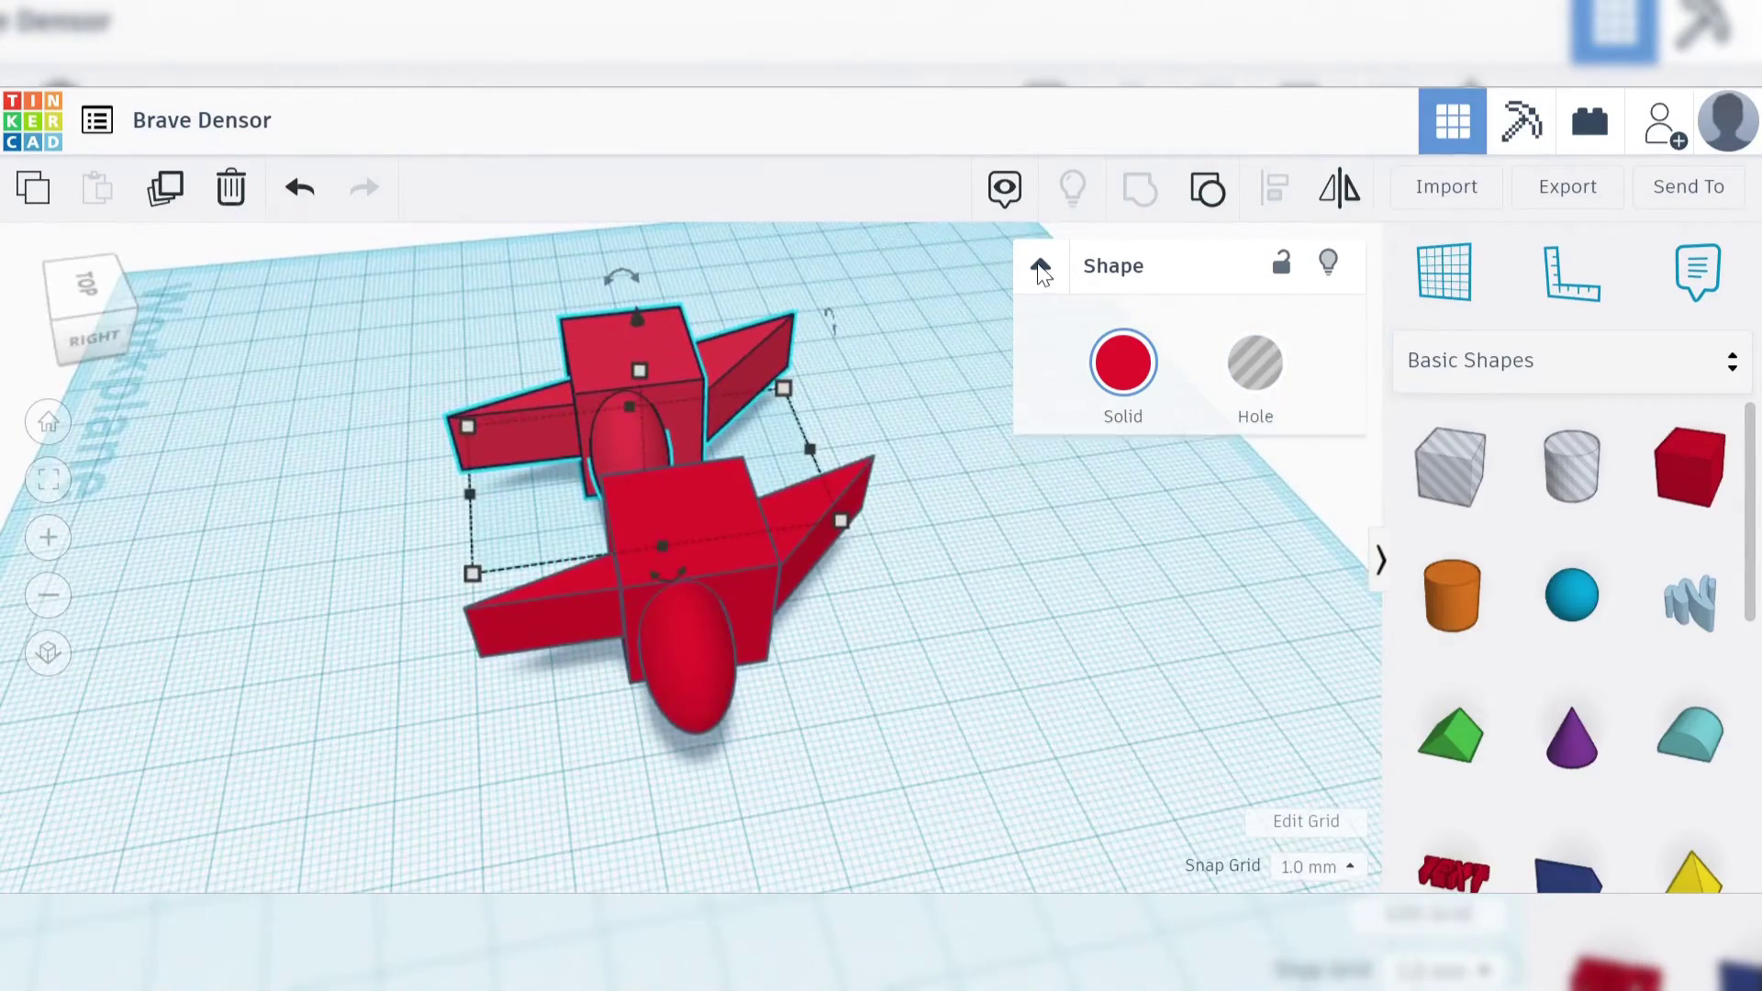
Collapse the shape properties and mirror the copy left to right so its sphere faces away from the original.
{"action": "left_click", "coordinate": [1041, 268]}
{"action": "right_click_drag", "start_coordinate": [908, 558], "coordinate": [1311, 575]}
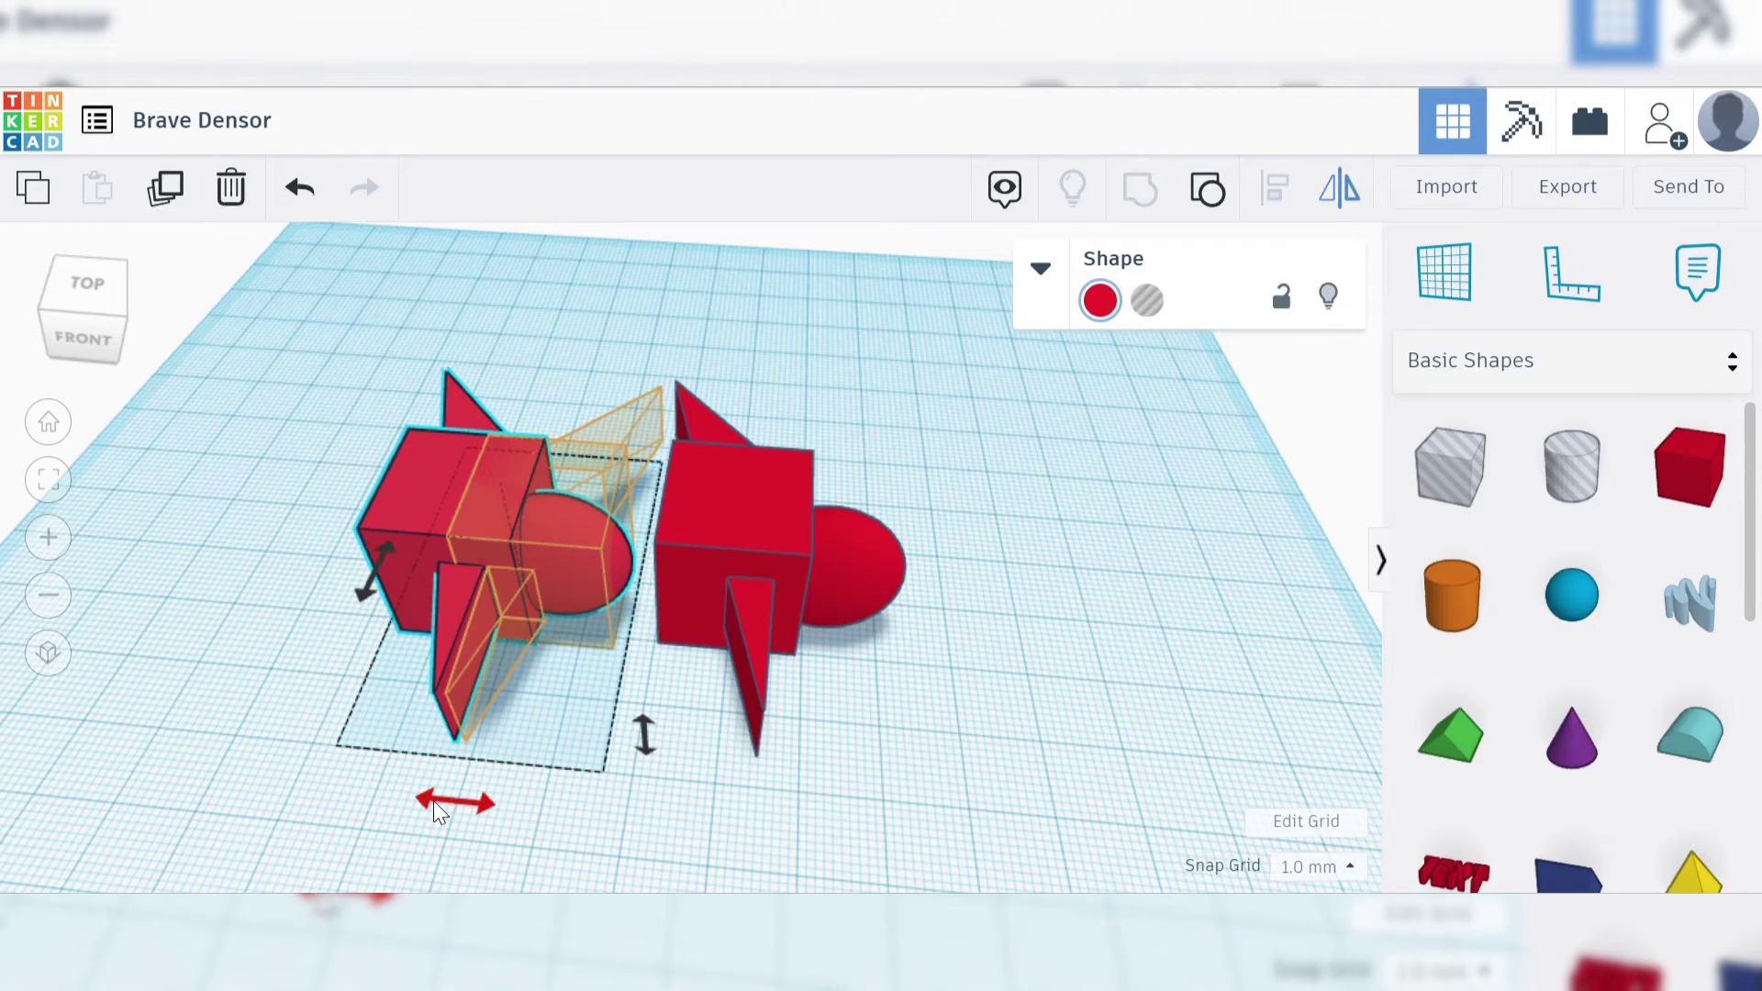
{"action": "left_click", "coordinate": [434, 803]}
{"action": "right_click_drag", "start_coordinate": [400, 720], "coordinate": [514, 698]}
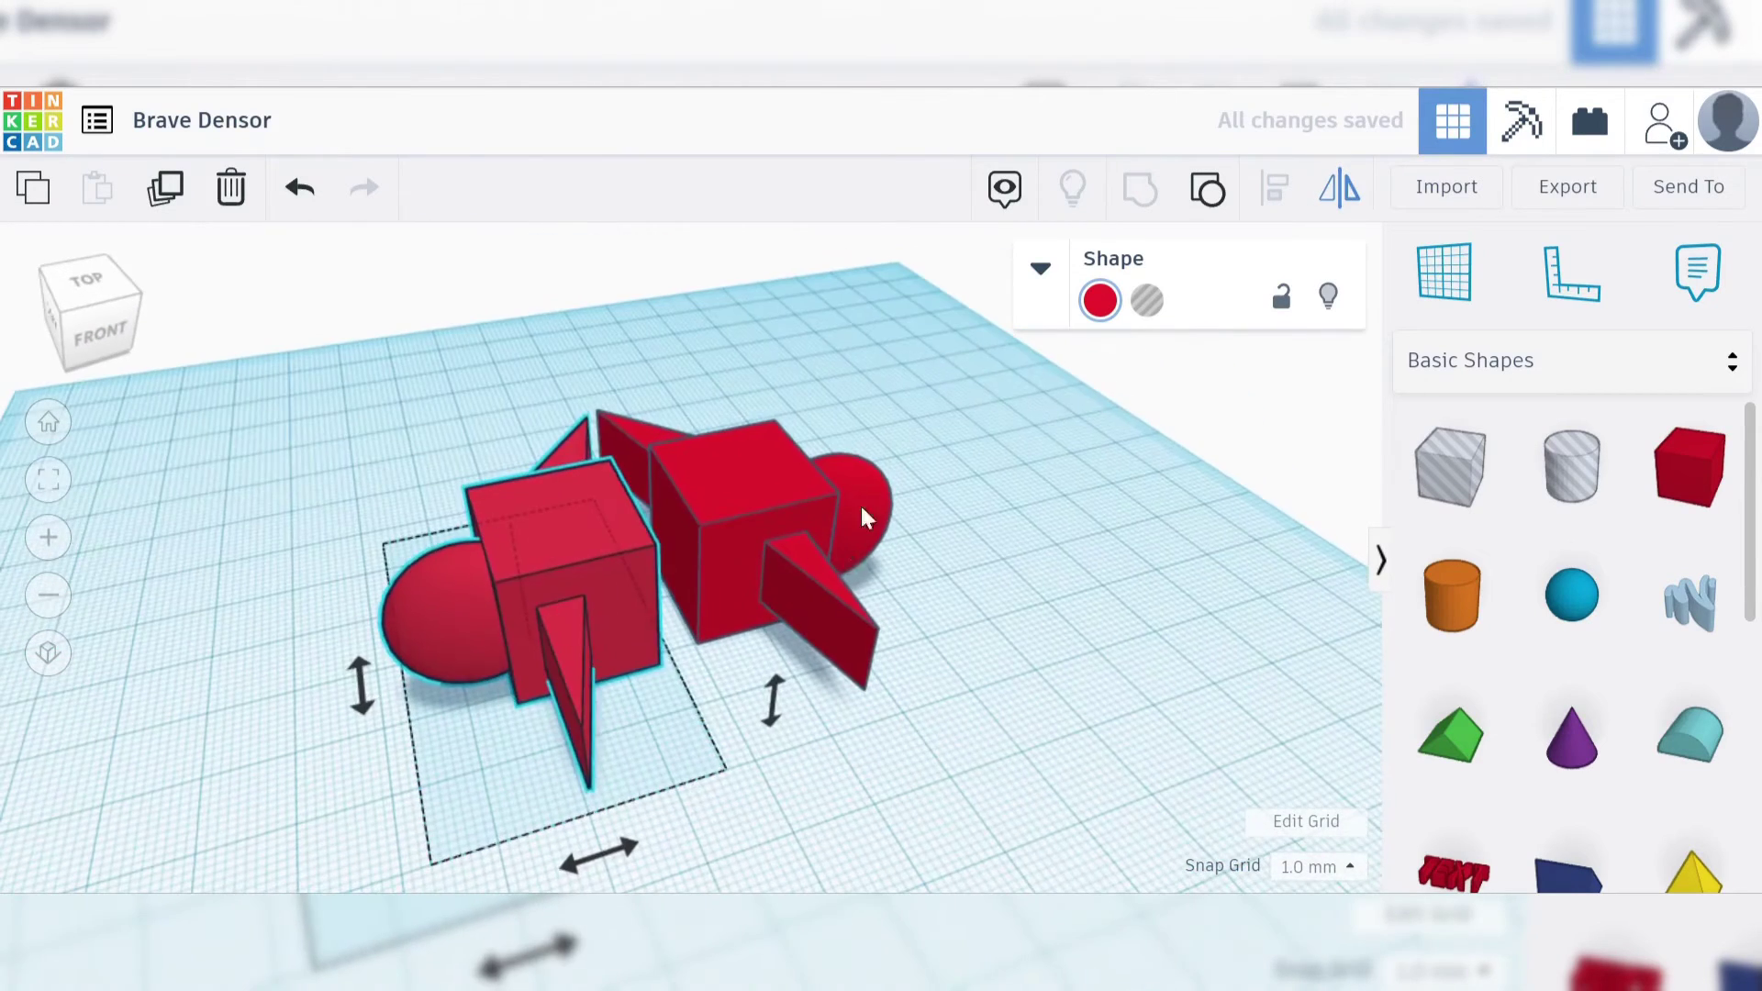
Select both mirrored red shapes and align them with each other at their wing-tip side.
{"action": "left_click", "coordinate": [774, 701]}
{"action": "right_click_drag", "start_coordinate": [607, 745], "coordinate": [698, 654]}
{"action": "left_click", "coordinate": [383, 705]}
{"action": "right_click_drag", "start_coordinate": [307, 485], "coordinate": [883, 611]}
{"action": "left_click_drag", "start_coordinate": [885, 620], "coordinate": [804, 587]}
{"action": "scroll", "coordinate": [884, 580], "scroll_direction": "up", "scroll_amount": 5}
{"action": "scroll", "coordinate": [883, 575], "scroll_direction": "down", "scroll_amount": 3}
{"action": "scroll", "coordinate": [879, 575], "scroll_direction": "up", "scroll_amount": 3}
{"action": "scroll", "coordinate": [878, 575], "scroll_direction": "down", "scroll_amount": 5}
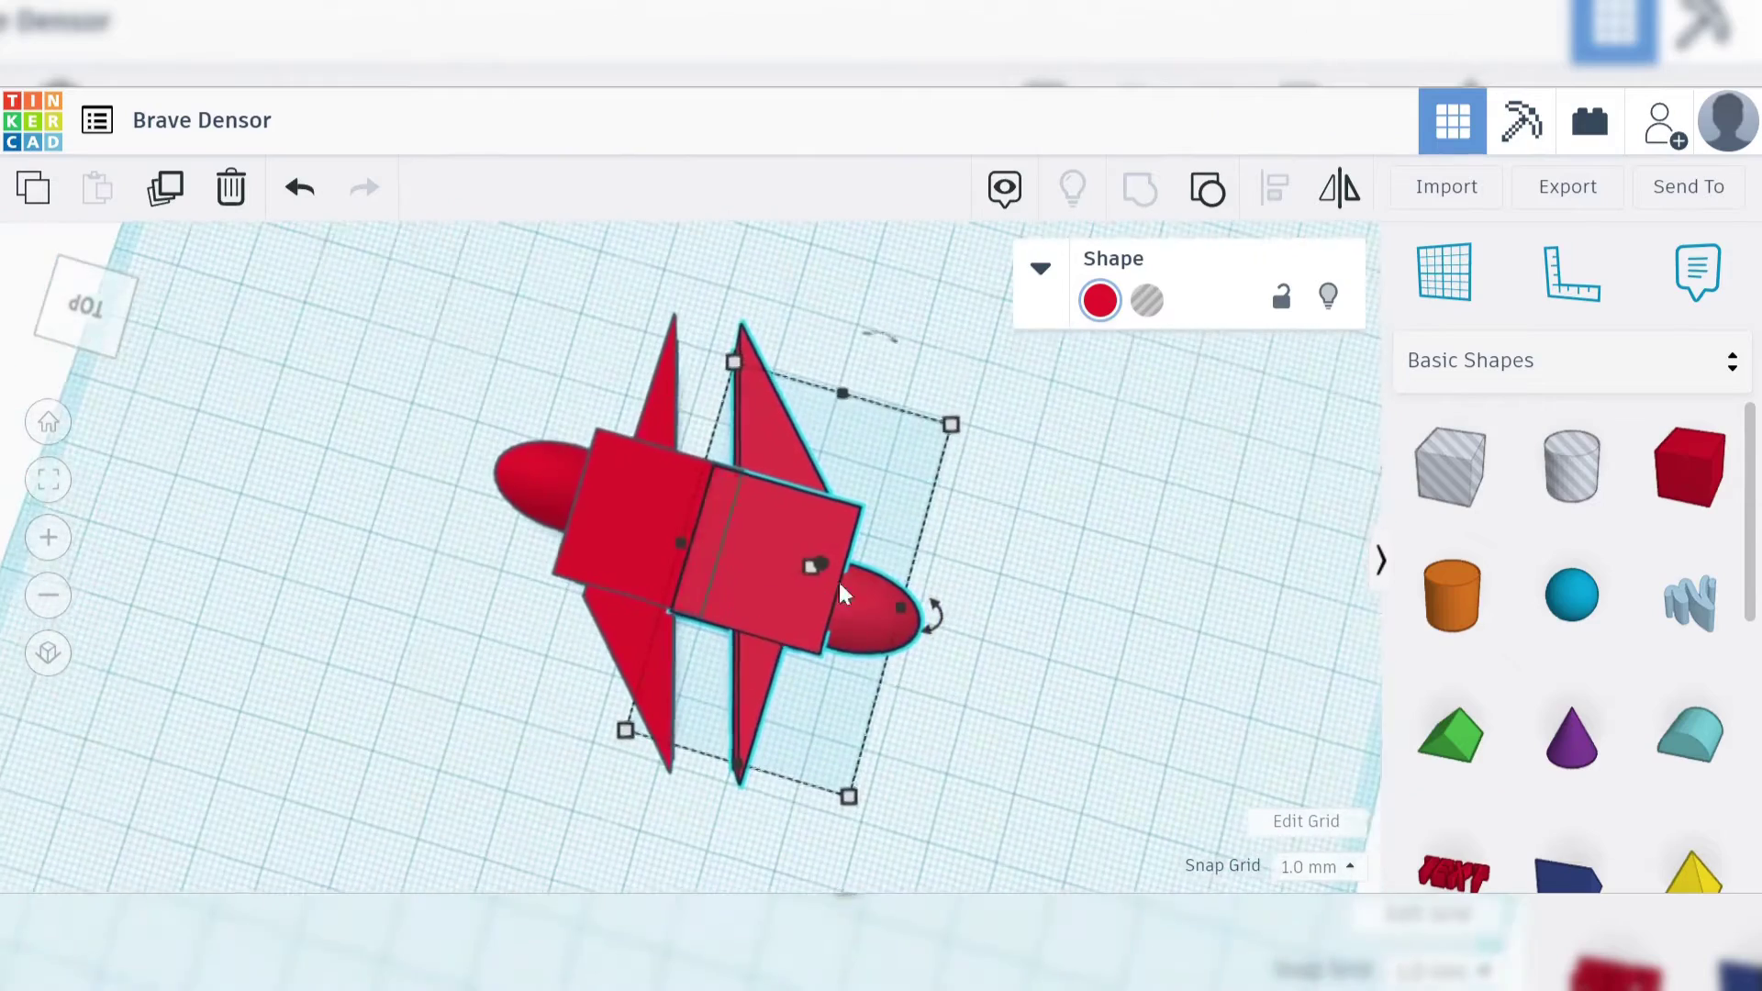
{"action": "left_click", "coordinate": [708, 500], "text": "shift"}
{"action": "left_click", "coordinate": [534, 307]}
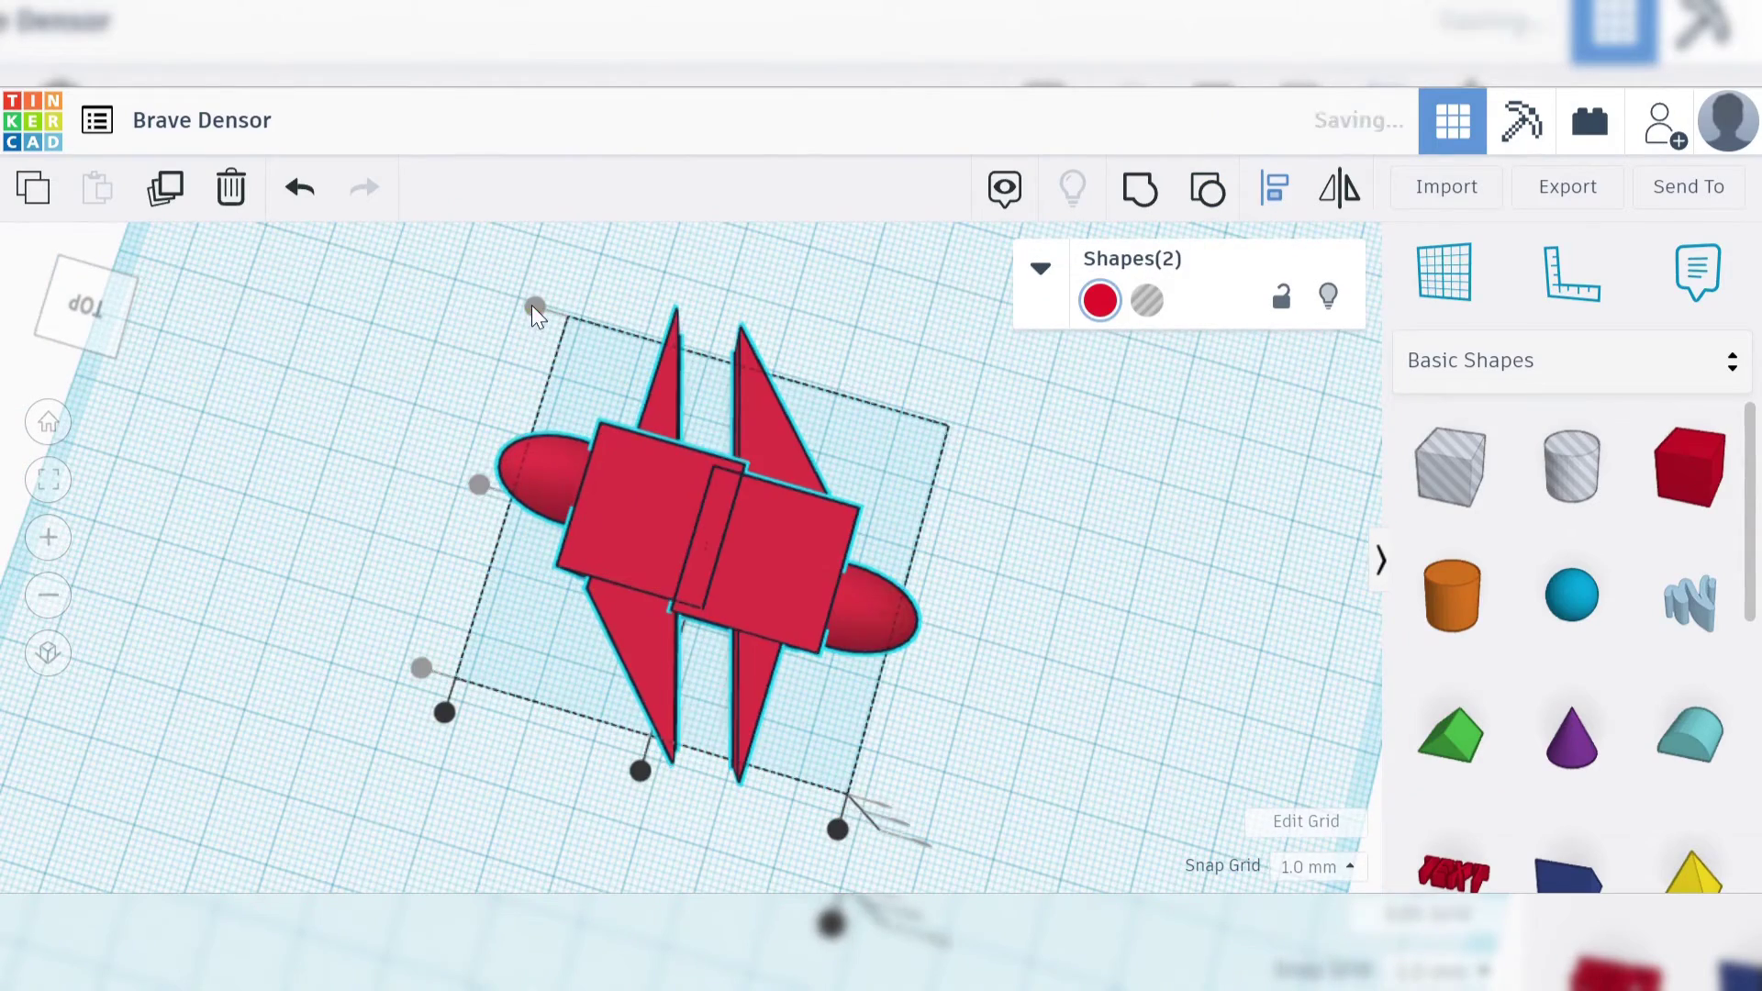
Nudge the right-hand red shape by -1 mm along both workplane axes to adjust its fit with the other.
{"action": "left_click_drag", "start_coordinate": [422, 322], "coordinate": [927, 618]}
{"action": "left_click", "coordinate": [955, 643]}
{"action": "right_click_drag", "start_coordinate": [954, 643], "coordinate": [597, 592]}
{"action": "left_click", "coordinate": [740, 575]}
{"action": "right_click_drag", "start_coordinate": [740, 572], "coordinate": [823, 615]}
{"action": "left_click_drag", "start_coordinate": [1042, 519], "coordinate": [647, 558]}
{"action": "left_click_drag", "start_coordinate": [786, 603], "coordinate": [852, 547]}
{"action": "key", "text": "Escape"}
{"action": "left_click", "coordinate": [854, 579]}
{"action": "scroll", "coordinate": [952, 642], "scroll_direction": "up", "scroll_amount": 5}
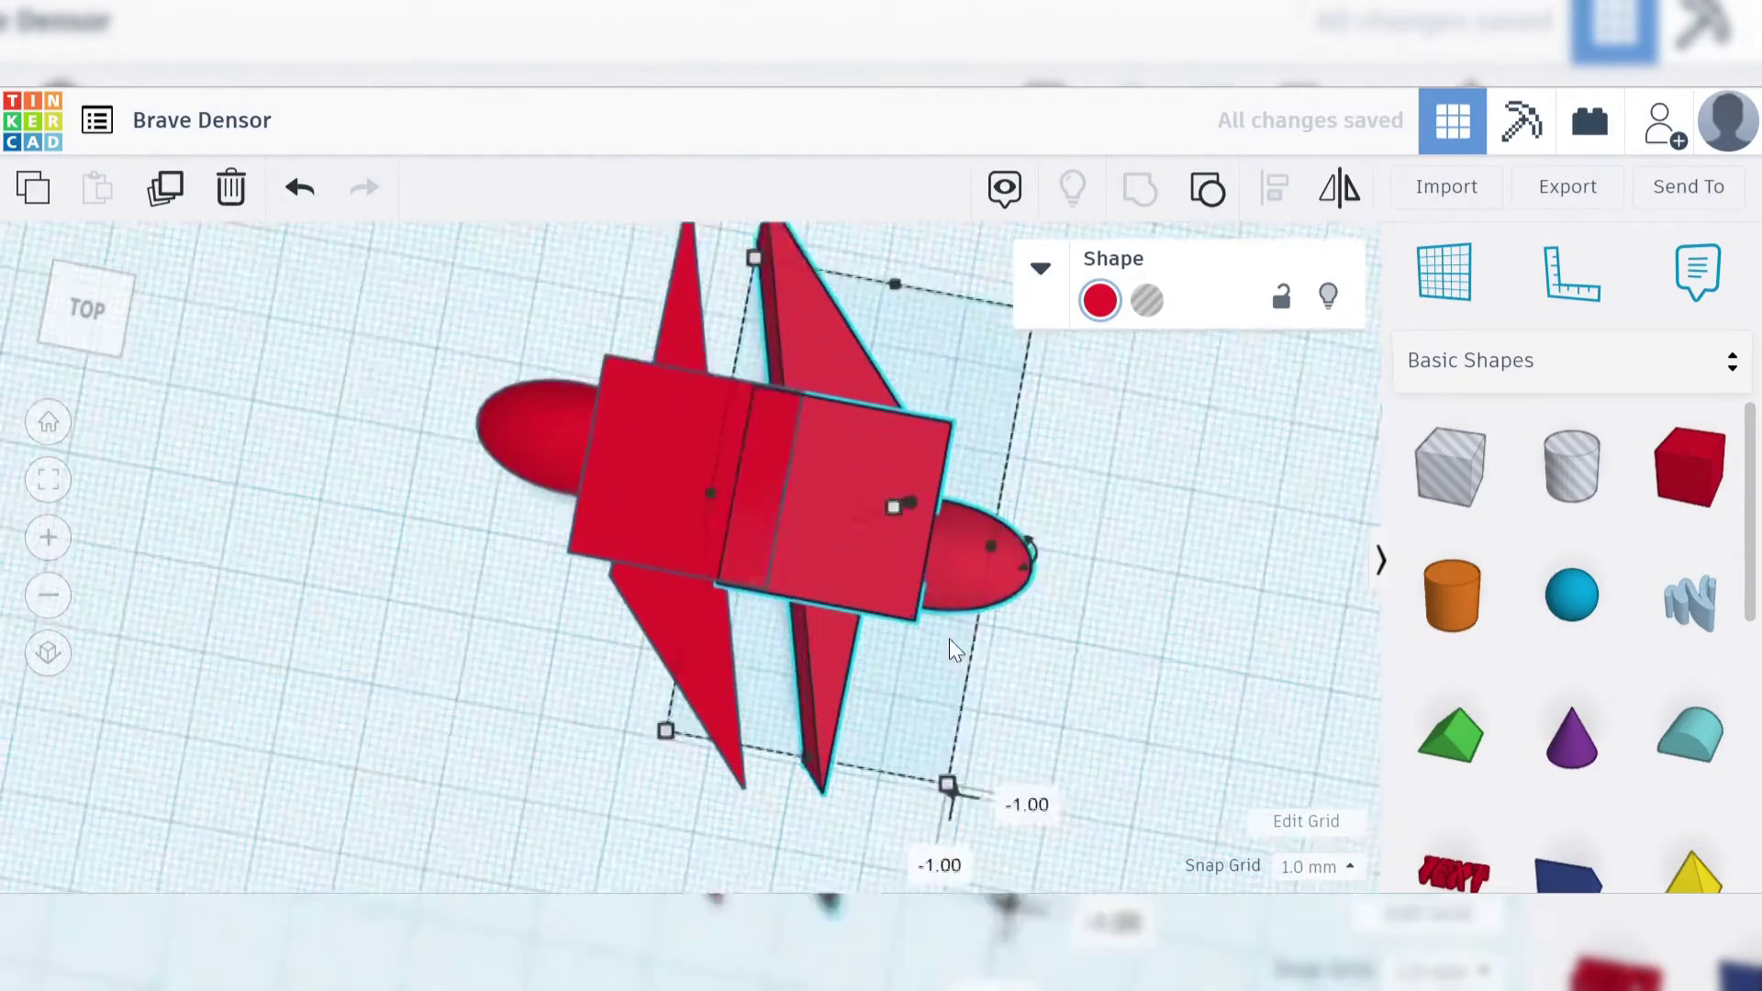
Offset the left-hand red shape by -0.25 mm so its box edges line up with those of its mirrored copy.
{"action": "scroll", "coordinate": [955, 794], "scroll_direction": "down", "scroll_amount": 3}
{"action": "left_click", "coordinate": [612, 516]}
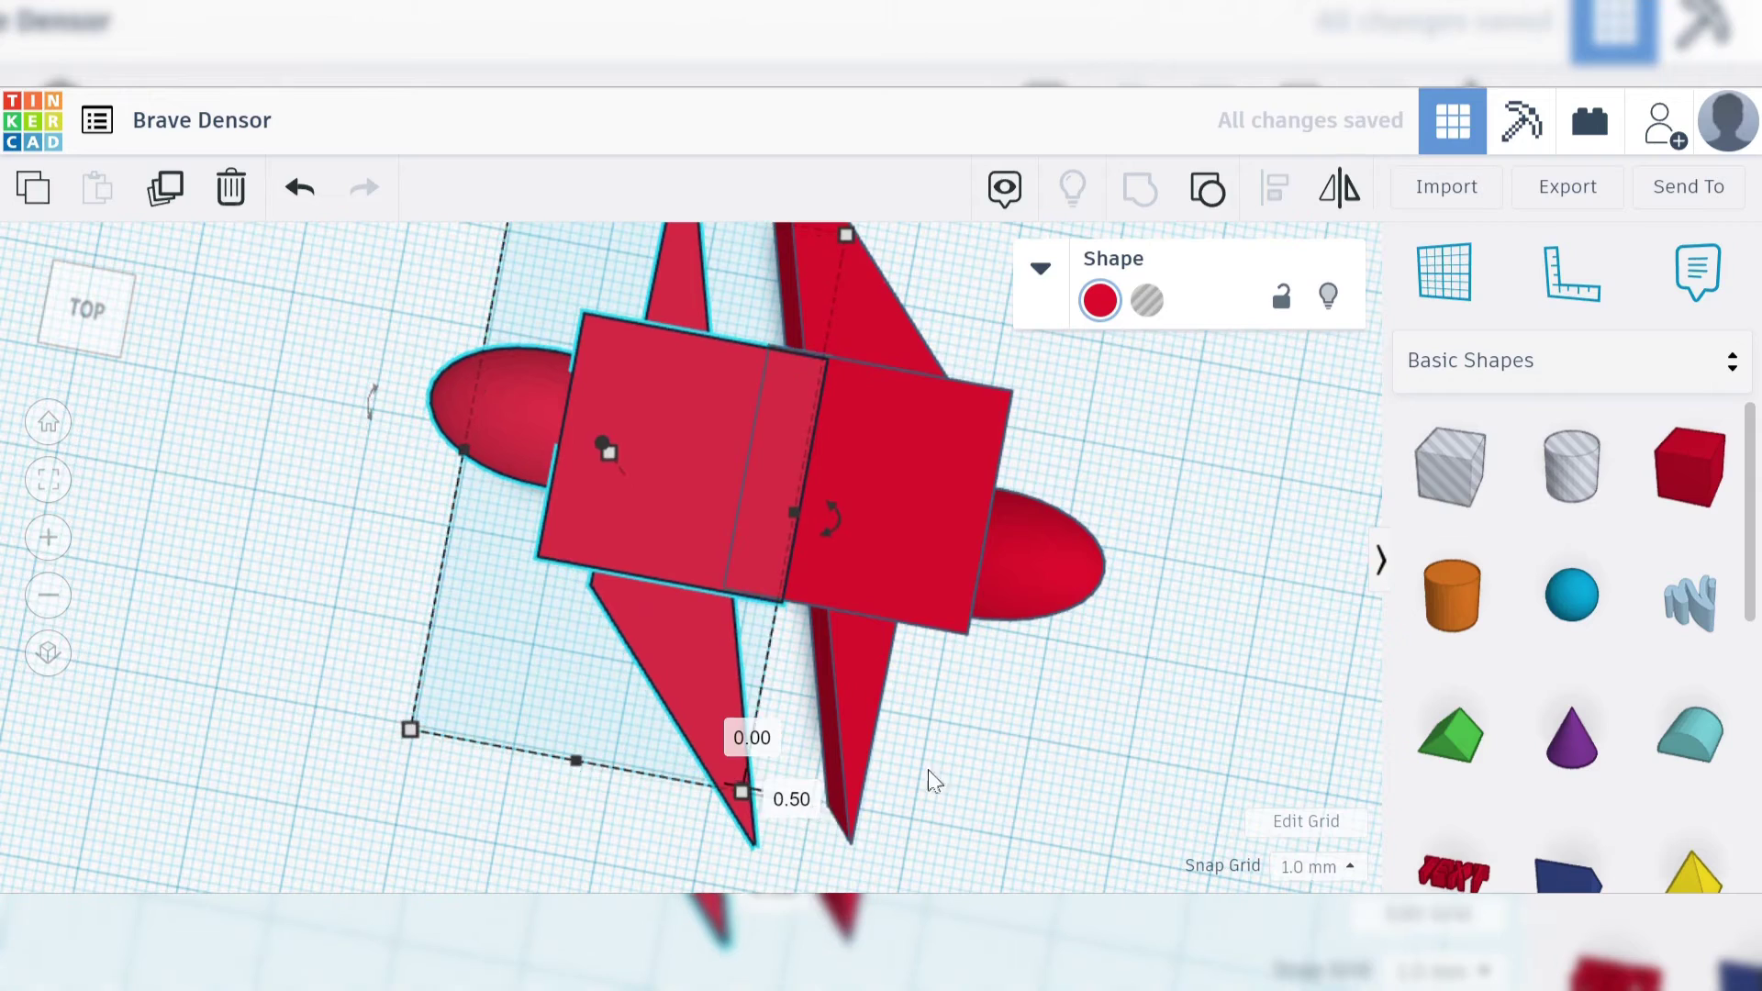
{"action": "scroll", "coordinate": [1076, 732], "scroll_direction": "up", "scroll_amount": 5}
{"action": "scroll", "coordinate": [652, 558], "scroll_direction": "down", "scroll_amount": 4}
{"action": "scroll", "coordinate": [819, 812], "scroll_direction": "down", "scroll_amount": 2}
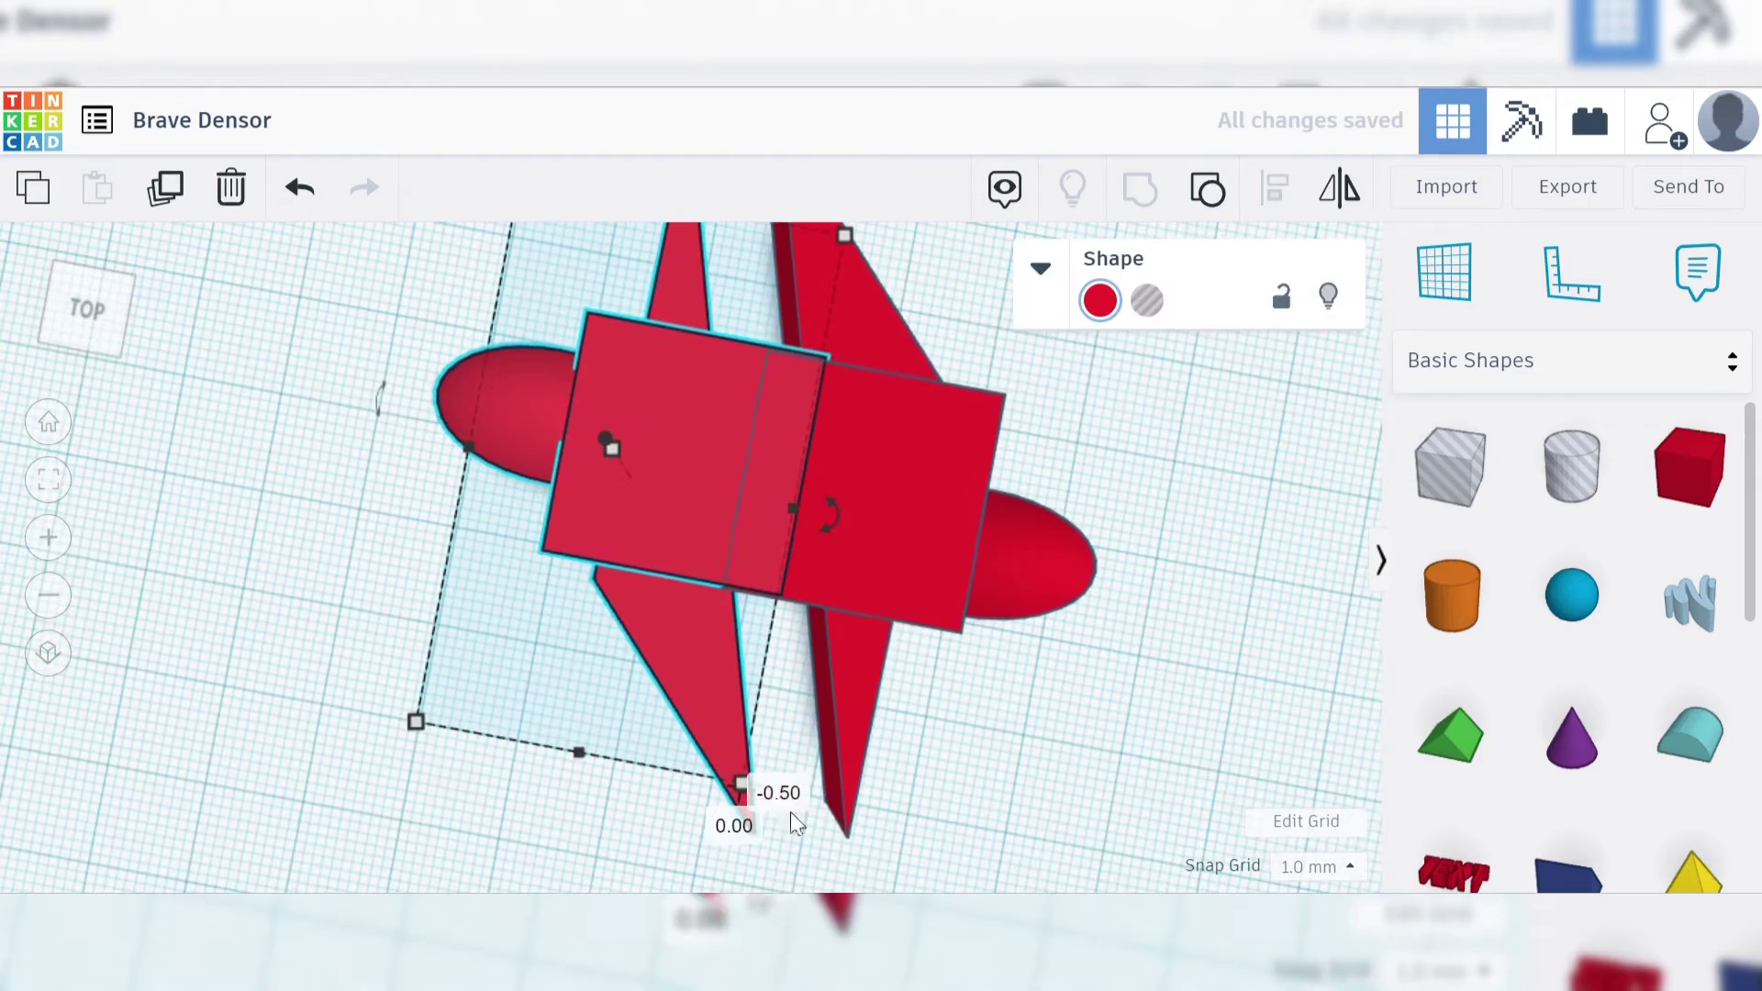
{"action": "type", "text": "-0.25"}
{"action": "key", "text": "Return"}
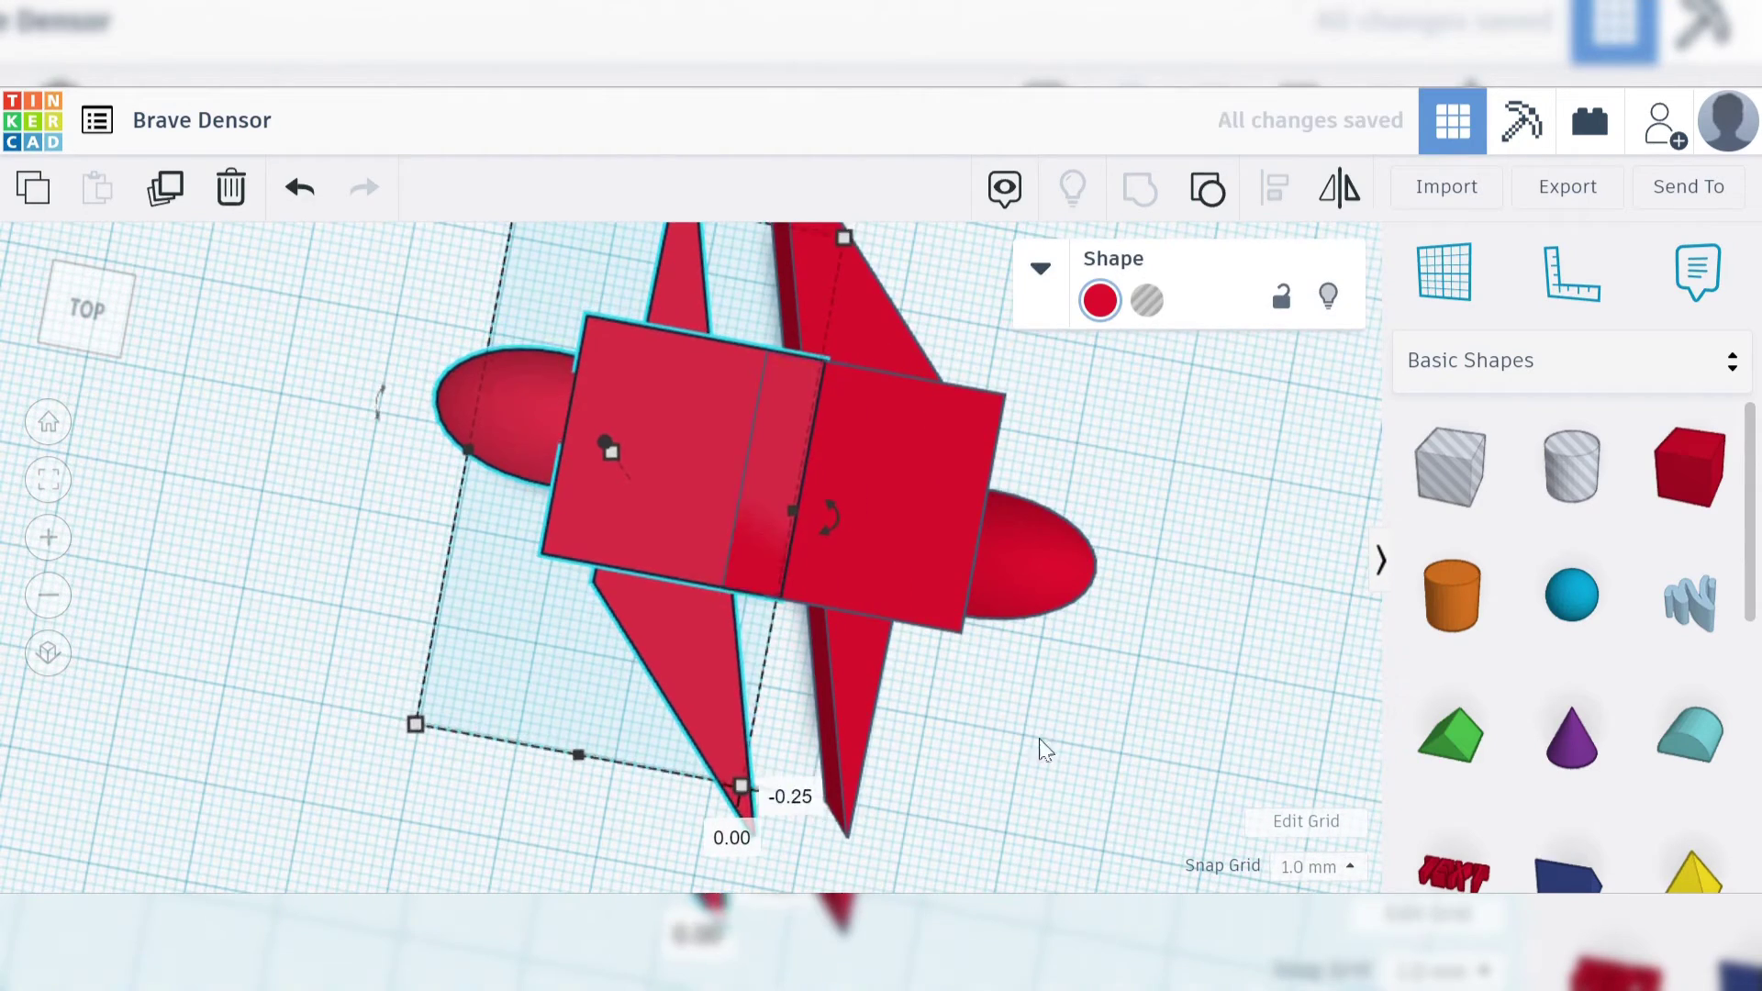
Group the two overlapping mirrored red shapes into one object.
{"action": "left_click", "coordinate": [1043, 747]}
{"action": "scroll", "coordinate": [962, 737], "scroll_direction": "up", "scroll_amount": 5}
{"action": "right_click_drag", "start_coordinate": [960, 732], "coordinate": [911, 675]}
{"action": "scroll", "coordinate": [908, 675], "scroll_direction": "down", "scroll_amount": 5}
{"action": "left_click_drag", "start_coordinate": [1137, 801], "coordinate": [594, 420]}
{"action": "left_click", "coordinate": [1142, 190]}
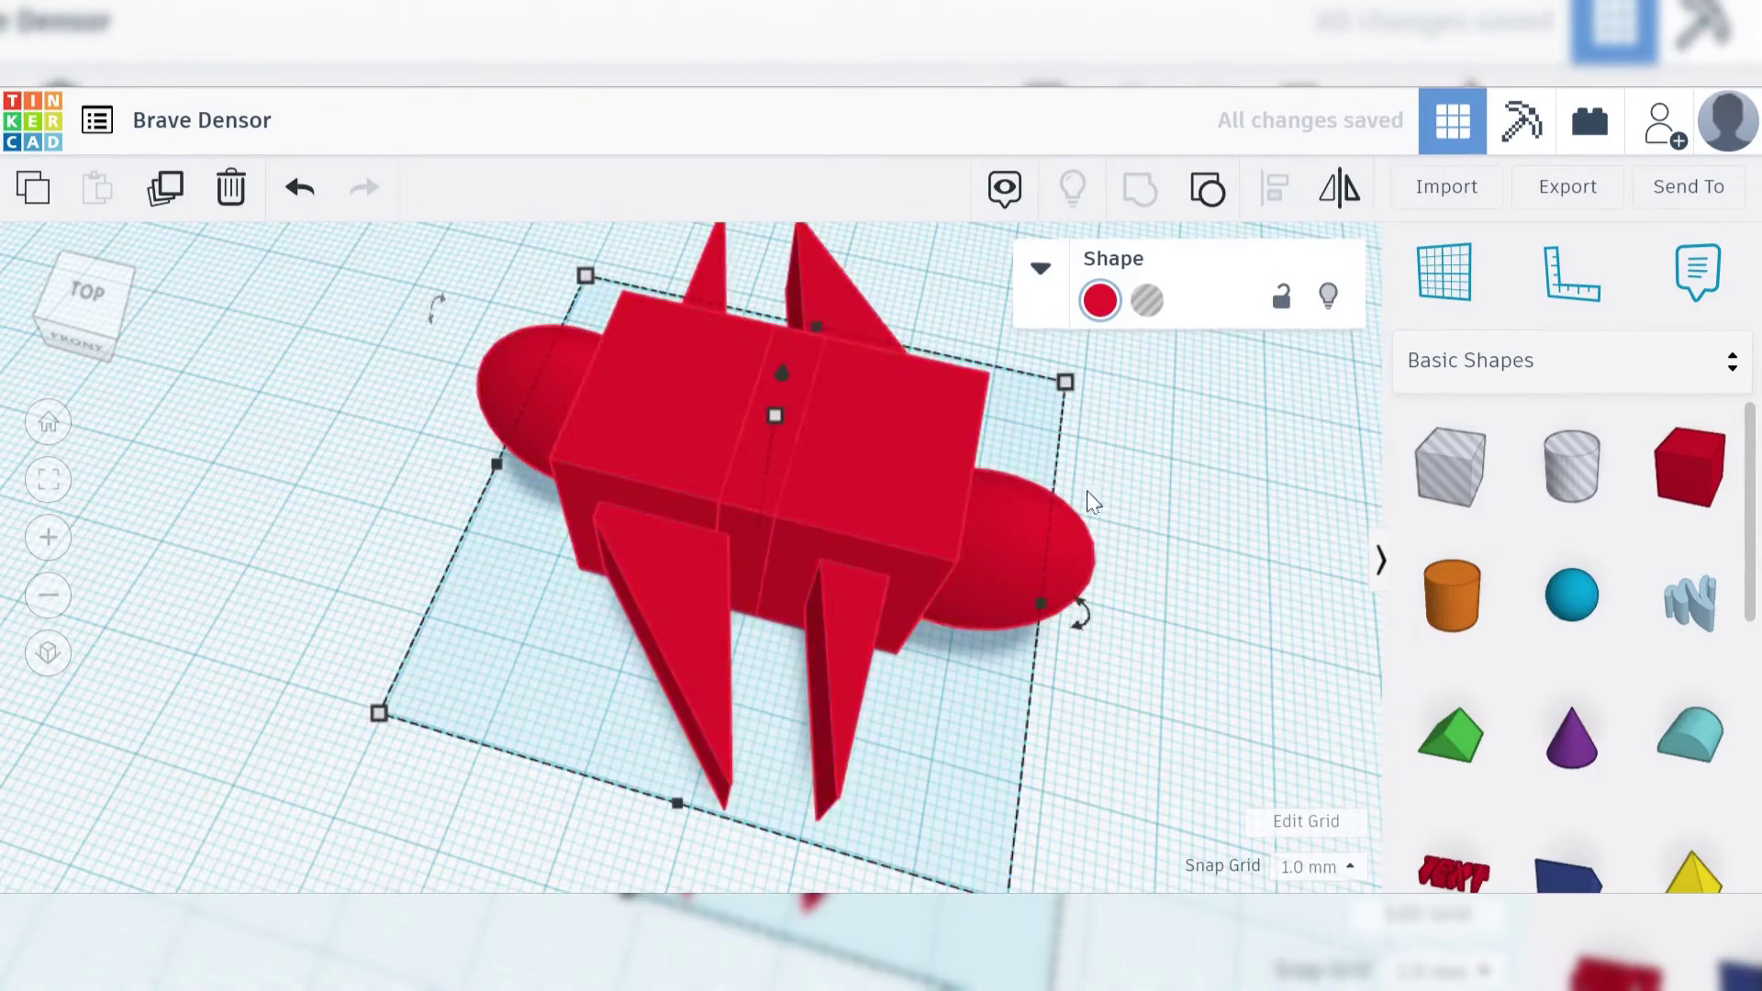
Place a hole box over the two wing tips on one side of the grouped red shape.
{"action": "right_click_drag", "start_coordinate": [1176, 523], "coordinate": [1318, 444]}
{"action": "left_click", "coordinate": [275, 606]}
{"action": "right_click_drag", "start_coordinate": [275, 606], "coordinate": [1035, 627]}
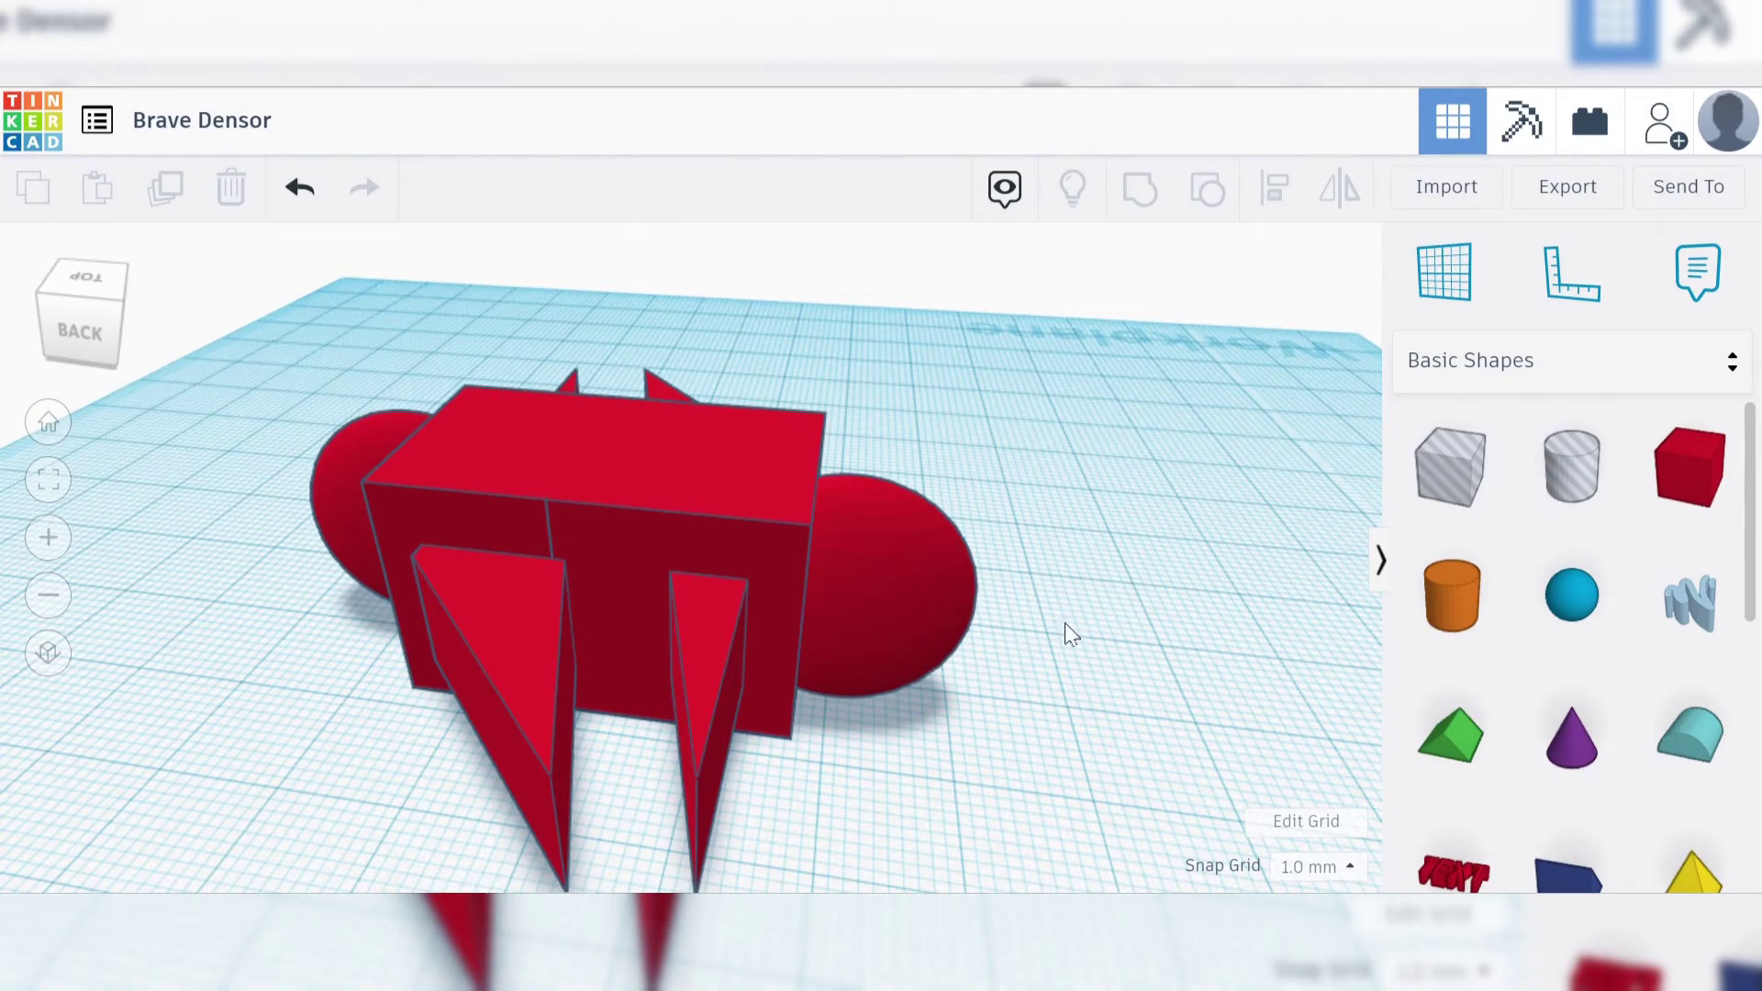
{"action": "right_click_drag", "start_coordinate": [1094, 630], "coordinate": [711, 683]}
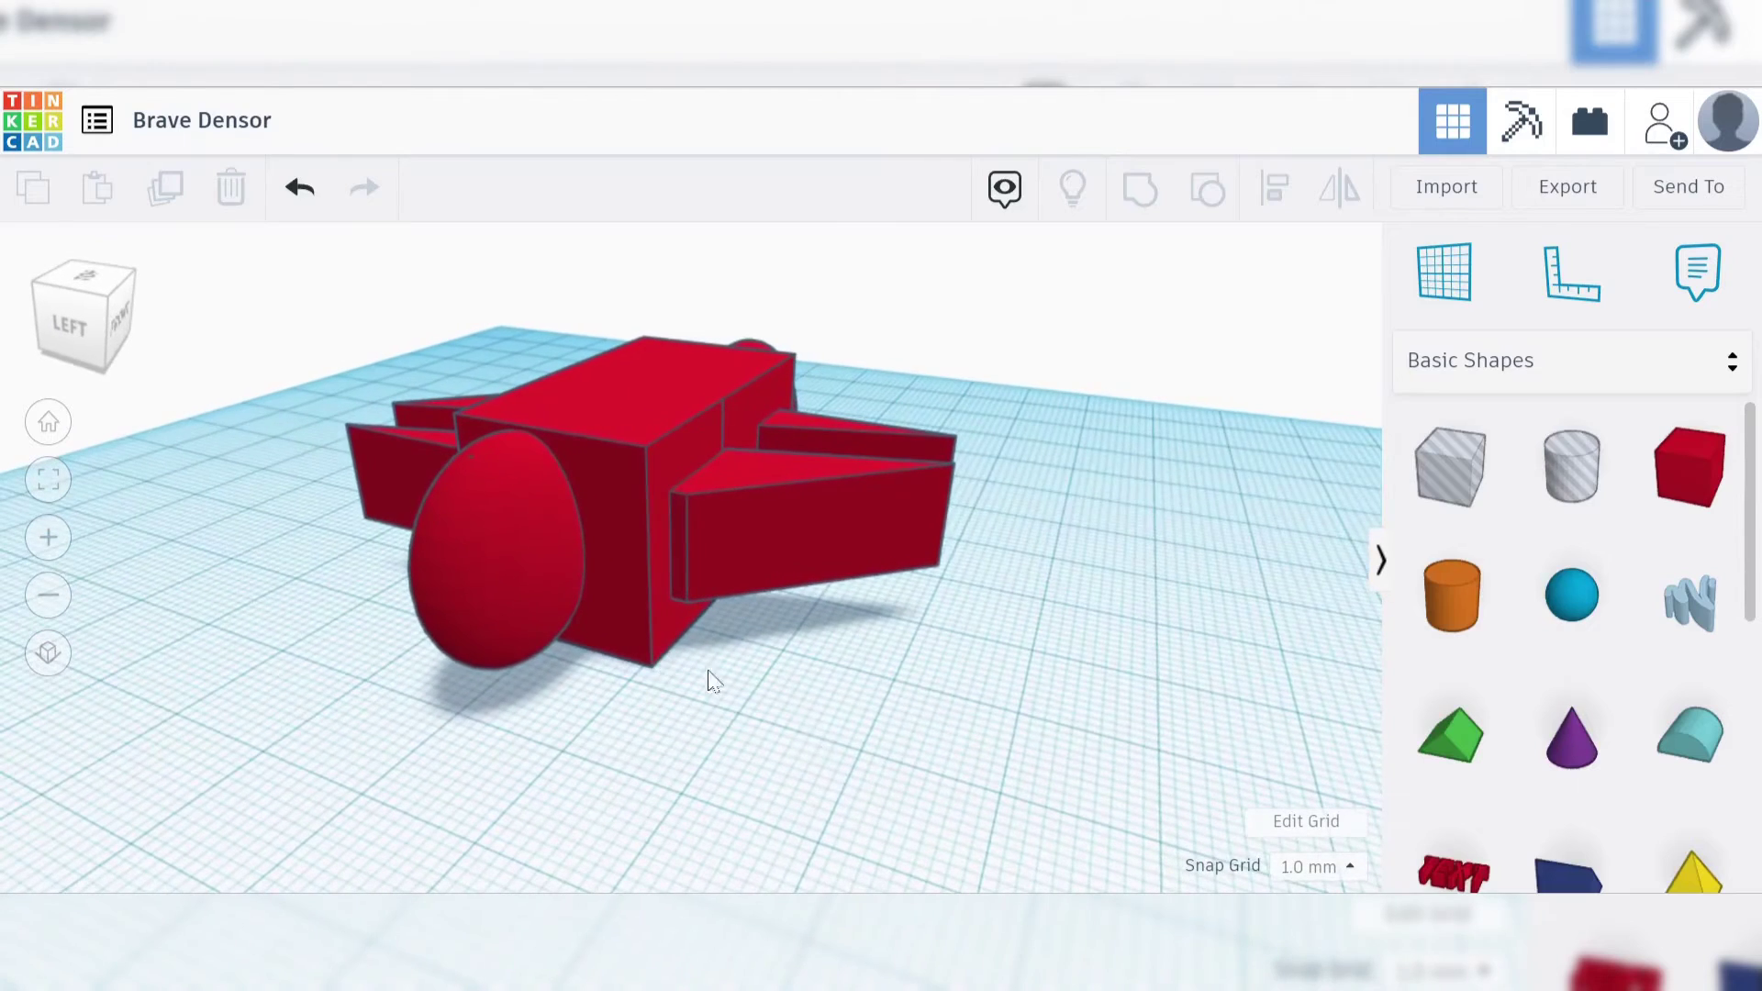
{"action": "right_click_drag", "start_coordinate": [879, 705], "coordinate": [1193, 633]}
{"action": "left_click_drag", "start_coordinate": [1482, 469], "coordinate": [1110, 668]}
{"action": "right_click_drag", "start_coordinate": [727, 785], "coordinate": [867, 886]}
{"action": "left_click_drag", "start_coordinate": [1121, 590], "coordinate": [850, 482]}
{"action": "left_click", "coordinate": [1111, 585]}
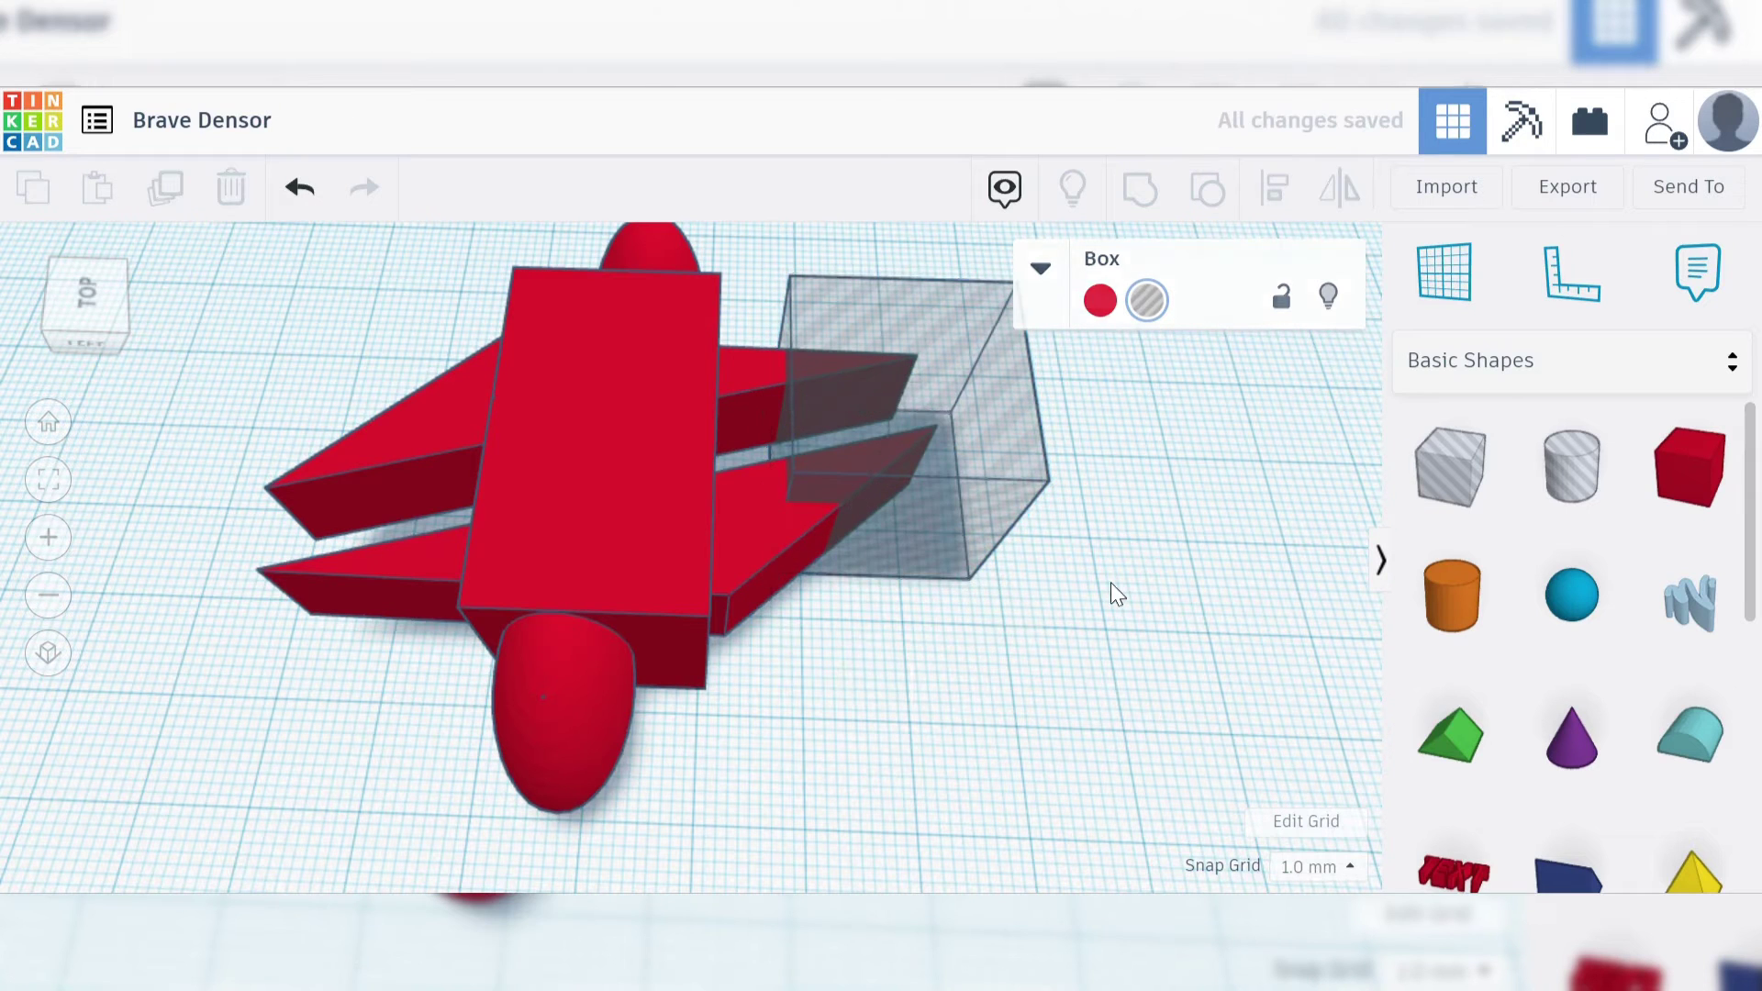
Group the hole box with the red shape to cut off the wing tips on that side.
{"action": "left_click_drag", "start_coordinate": [1092, 746], "coordinate": [609, 330]}
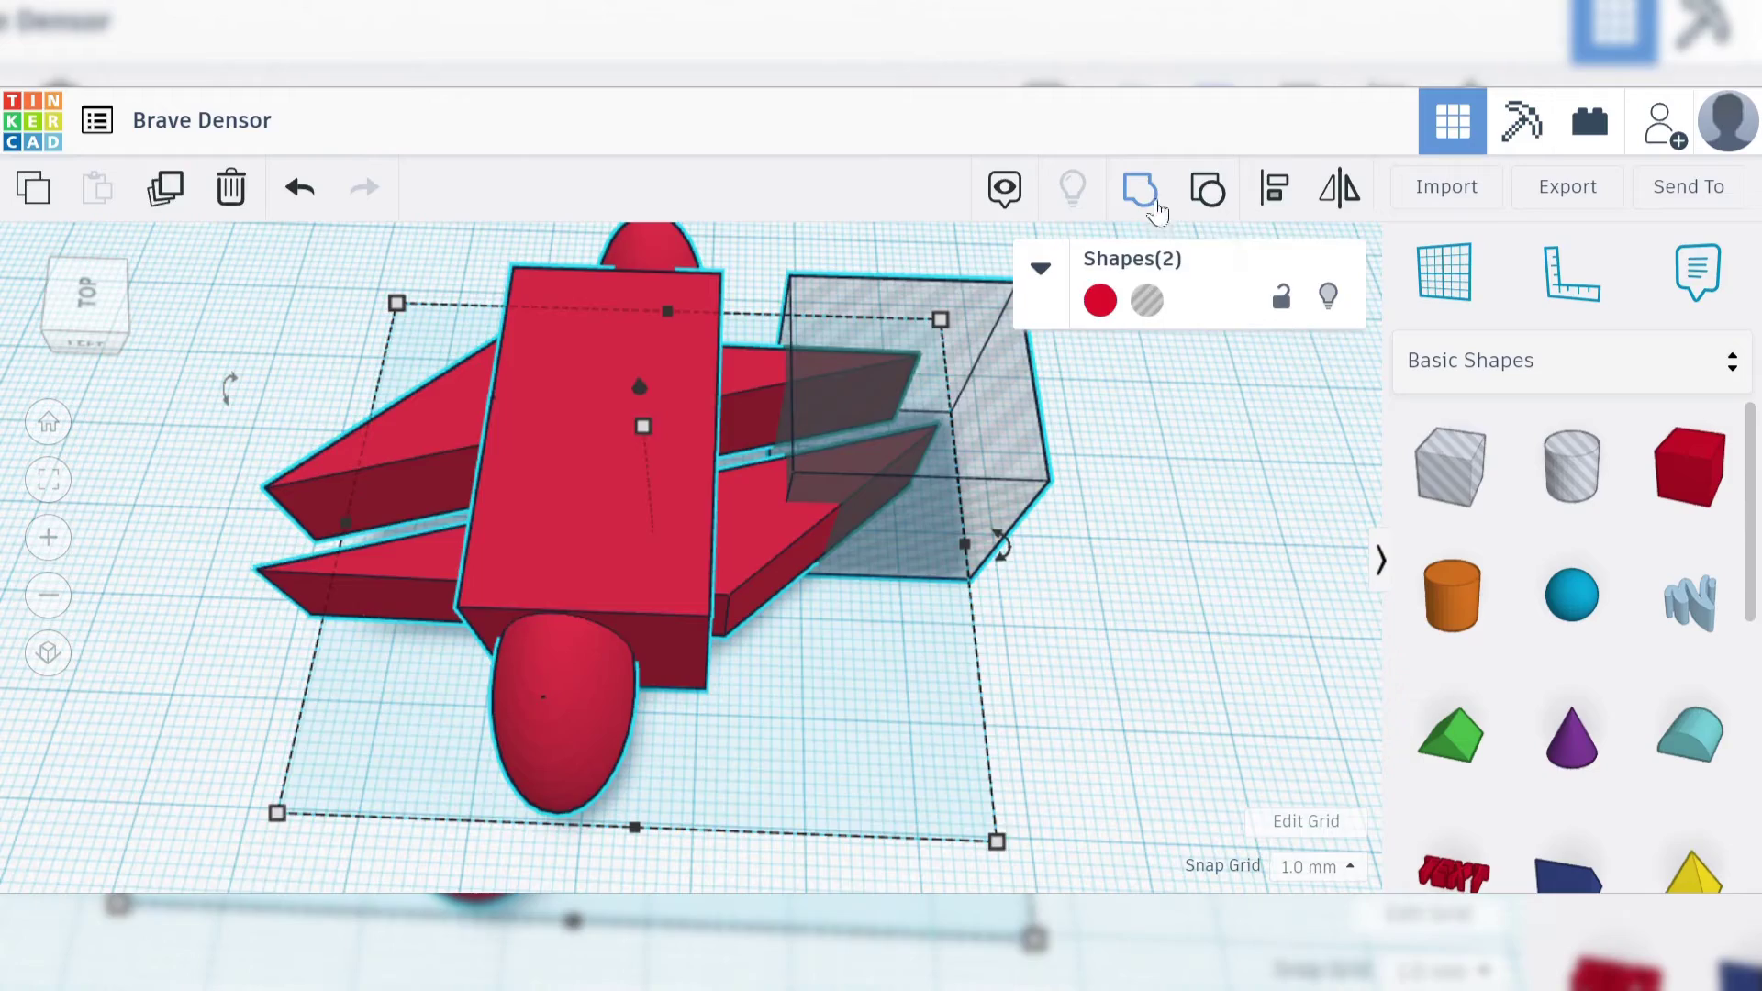
{"action": "left_click", "coordinate": [1152, 202]}
{"action": "right_click_drag", "start_coordinate": [1121, 563], "coordinate": [1180, 293]}
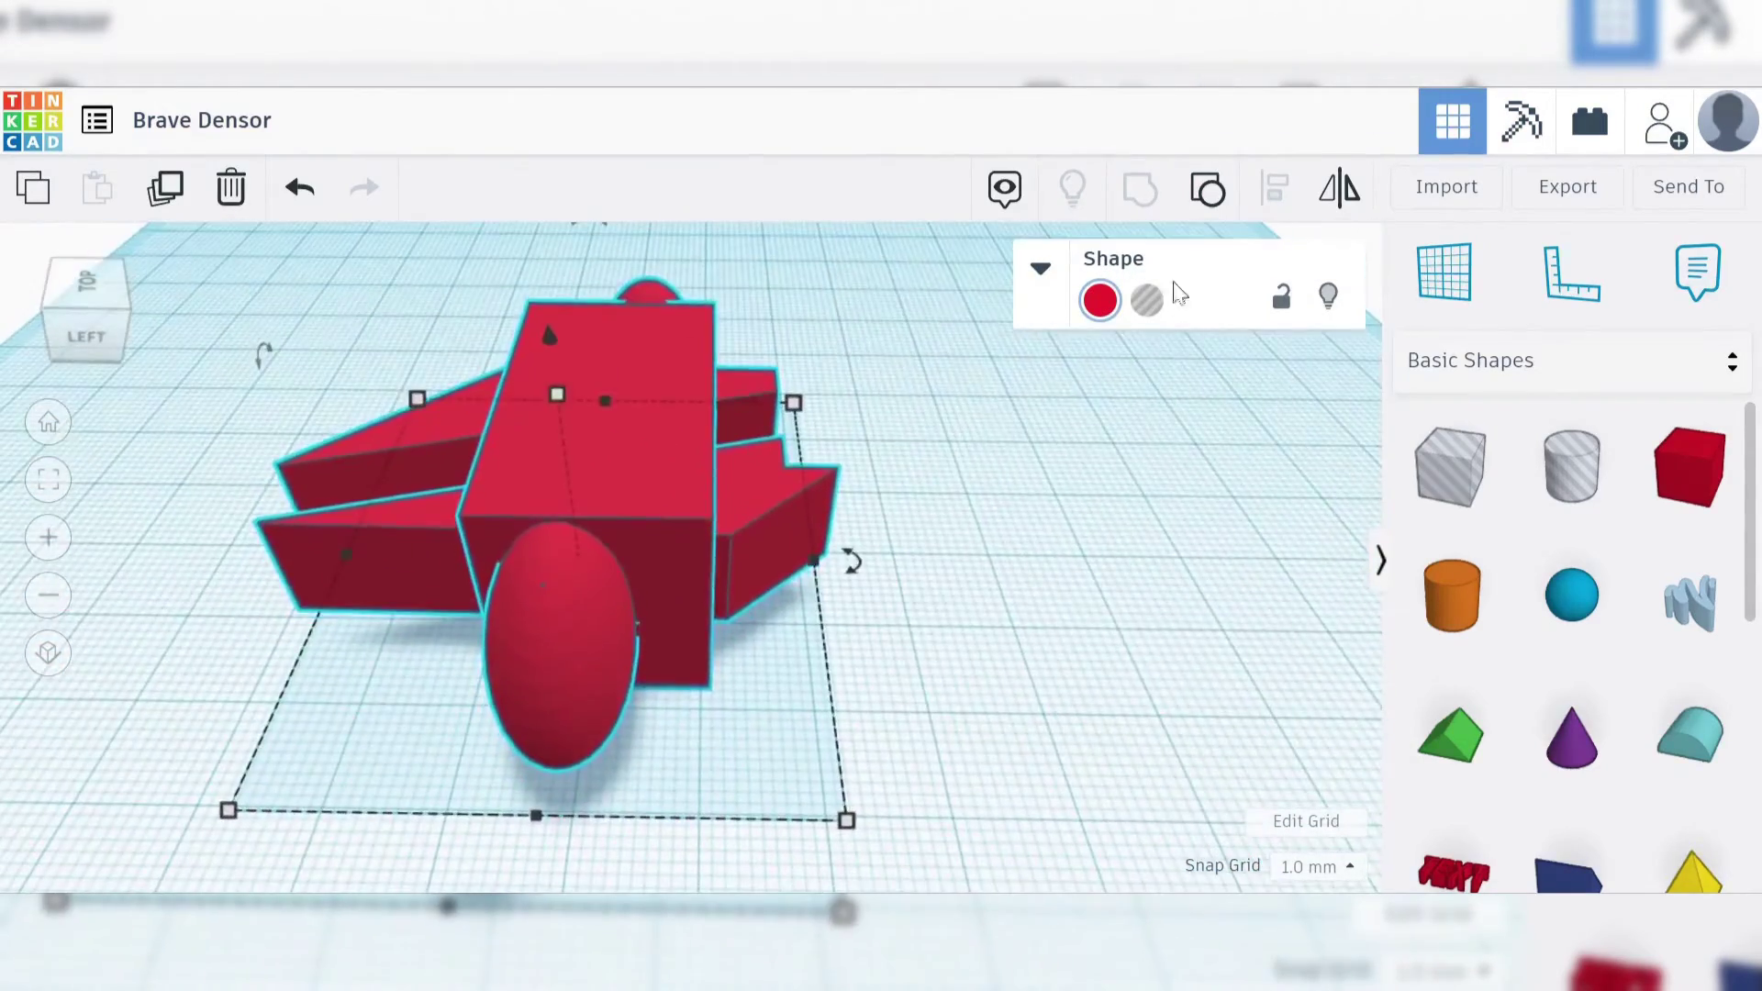
Ungroup the cut shape and tilt the hole box so it crosses the wing tips at an angle.
{"action": "left_click", "coordinate": [1205, 204]}
{"action": "left_click", "coordinate": [1098, 618]}
{"action": "right_click_drag", "start_coordinate": [1097, 619], "coordinate": [712, 605]}
{"action": "left_click", "coordinate": [865, 525]}
{"action": "left_click_drag", "start_coordinate": [868, 496], "coordinate": [898, 307]}
{"action": "scroll", "coordinate": [769, 519], "scroll_direction": "down", "scroll_amount": 3}
{"action": "left_click_drag", "start_coordinate": [801, 377], "coordinate": [704, 409]}
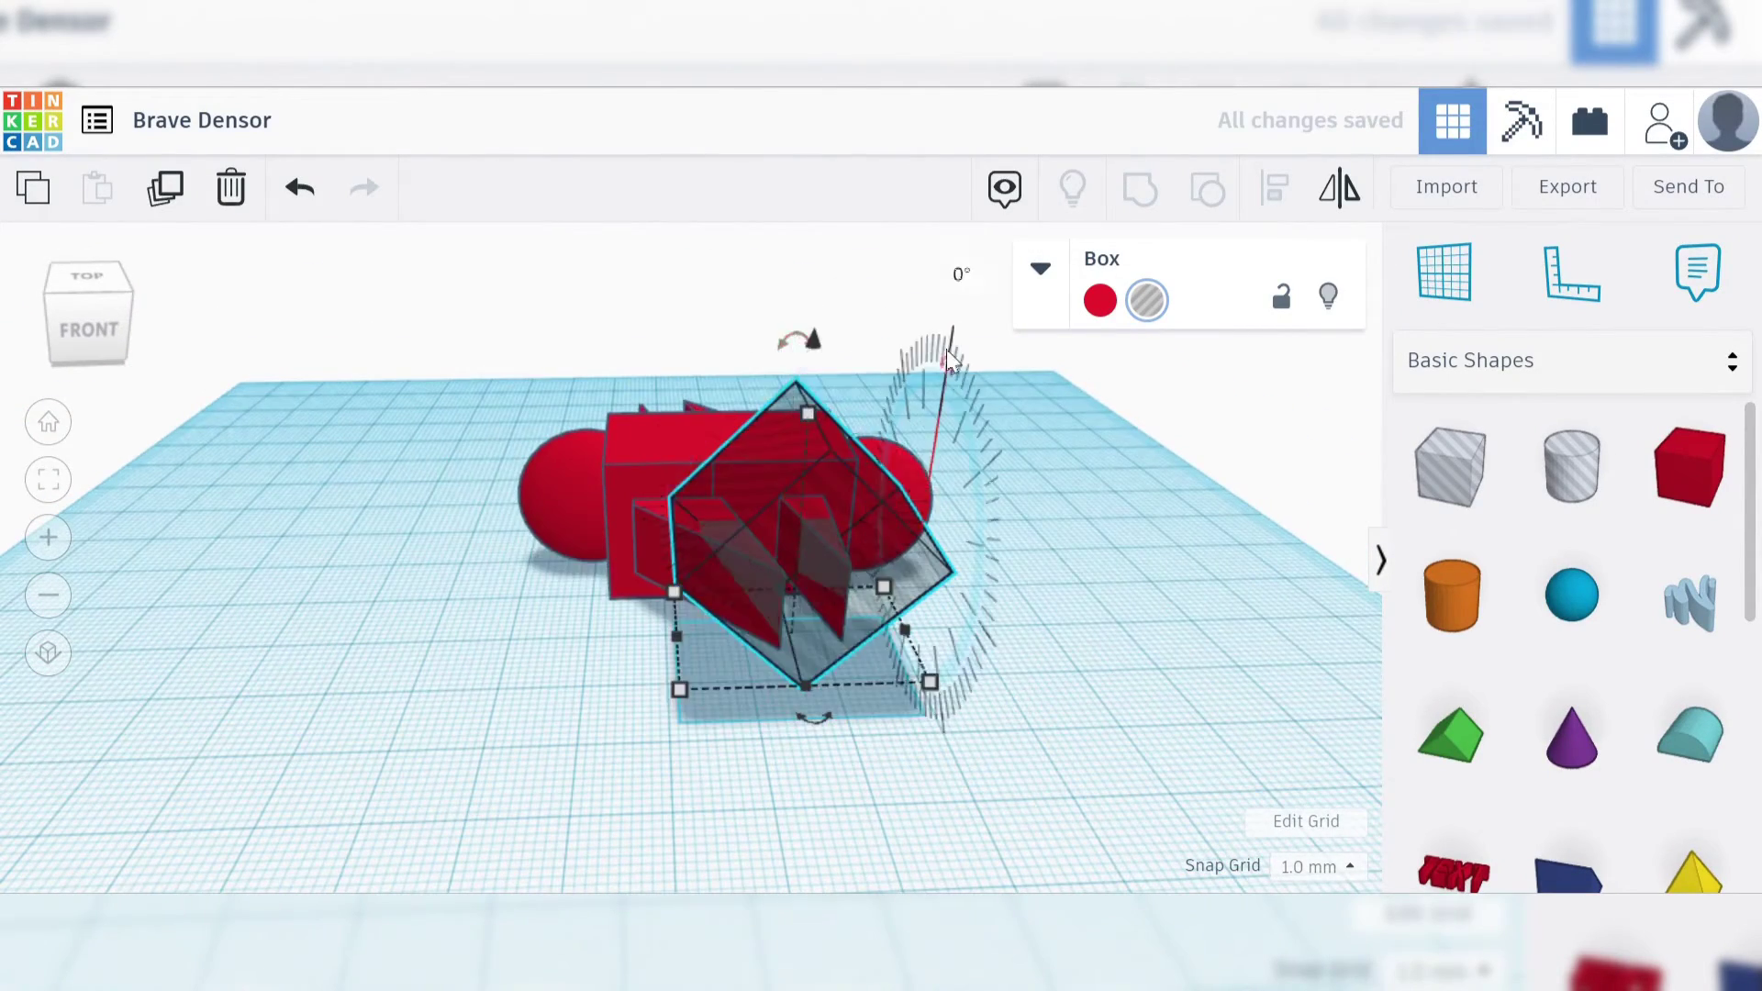
{"action": "left_click_drag", "start_coordinate": [950, 356], "coordinate": [918, 344]}
{"action": "left_click_drag", "start_coordinate": [863, 520], "coordinate": [746, 440]}
Group the tilted hole box with the red shape for an angled cut, and undo the grouping.
{"action": "left_click_drag", "start_coordinate": [983, 323], "coordinate": [334, 669]}
{"action": "key", "text": "ctrl+g"}
{"action": "right_click_drag", "start_coordinate": [334, 669], "coordinate": [973, 771]}
{"action": "scroll", "coordinate": [688, 686], "scroll_direction": "up", "scroll_amount": 3}
{"action": "scroll", "coordinate": [691, 657], "scroll_direction": "down", "scroll_amount": 3}
{"action": "key", "text": "ctrl+z"}
Move the box clear of the red shape, and switch it to a hole and back to solid.
{"action": "left_click_drag", "start_coordinate": [658, 424], "coordinate": [1093, 479]}
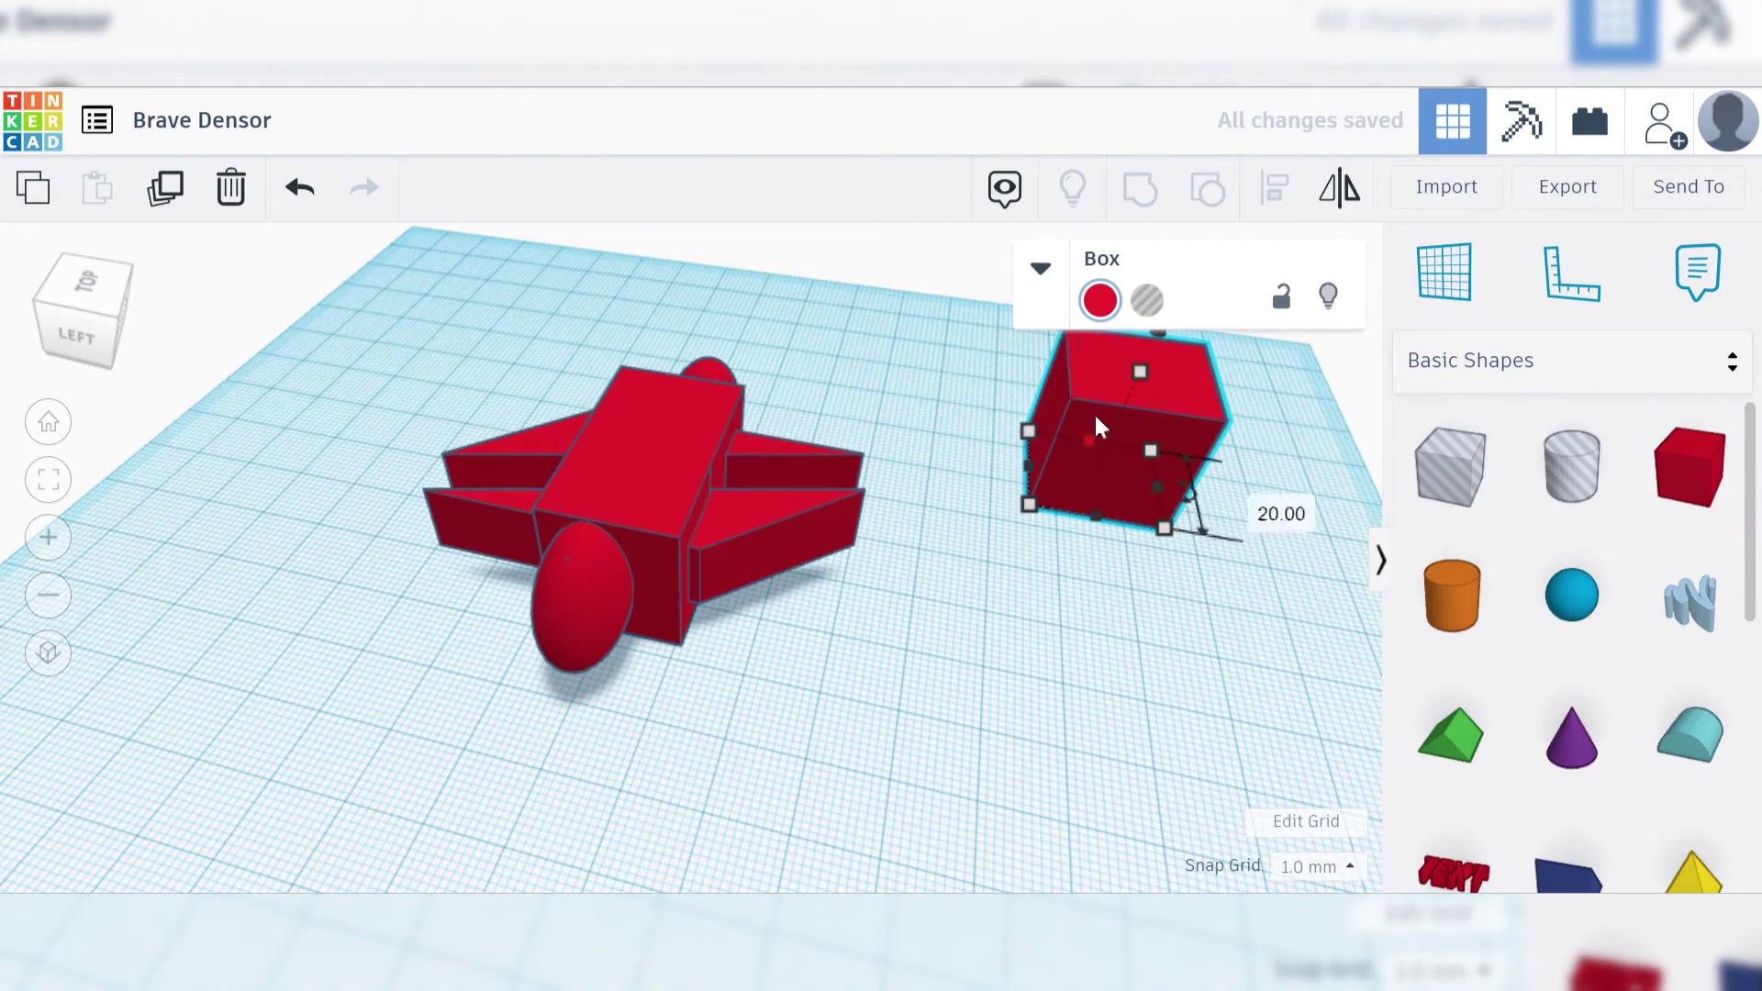
{"action": "left_click", "coordinate": [1147, 301]}
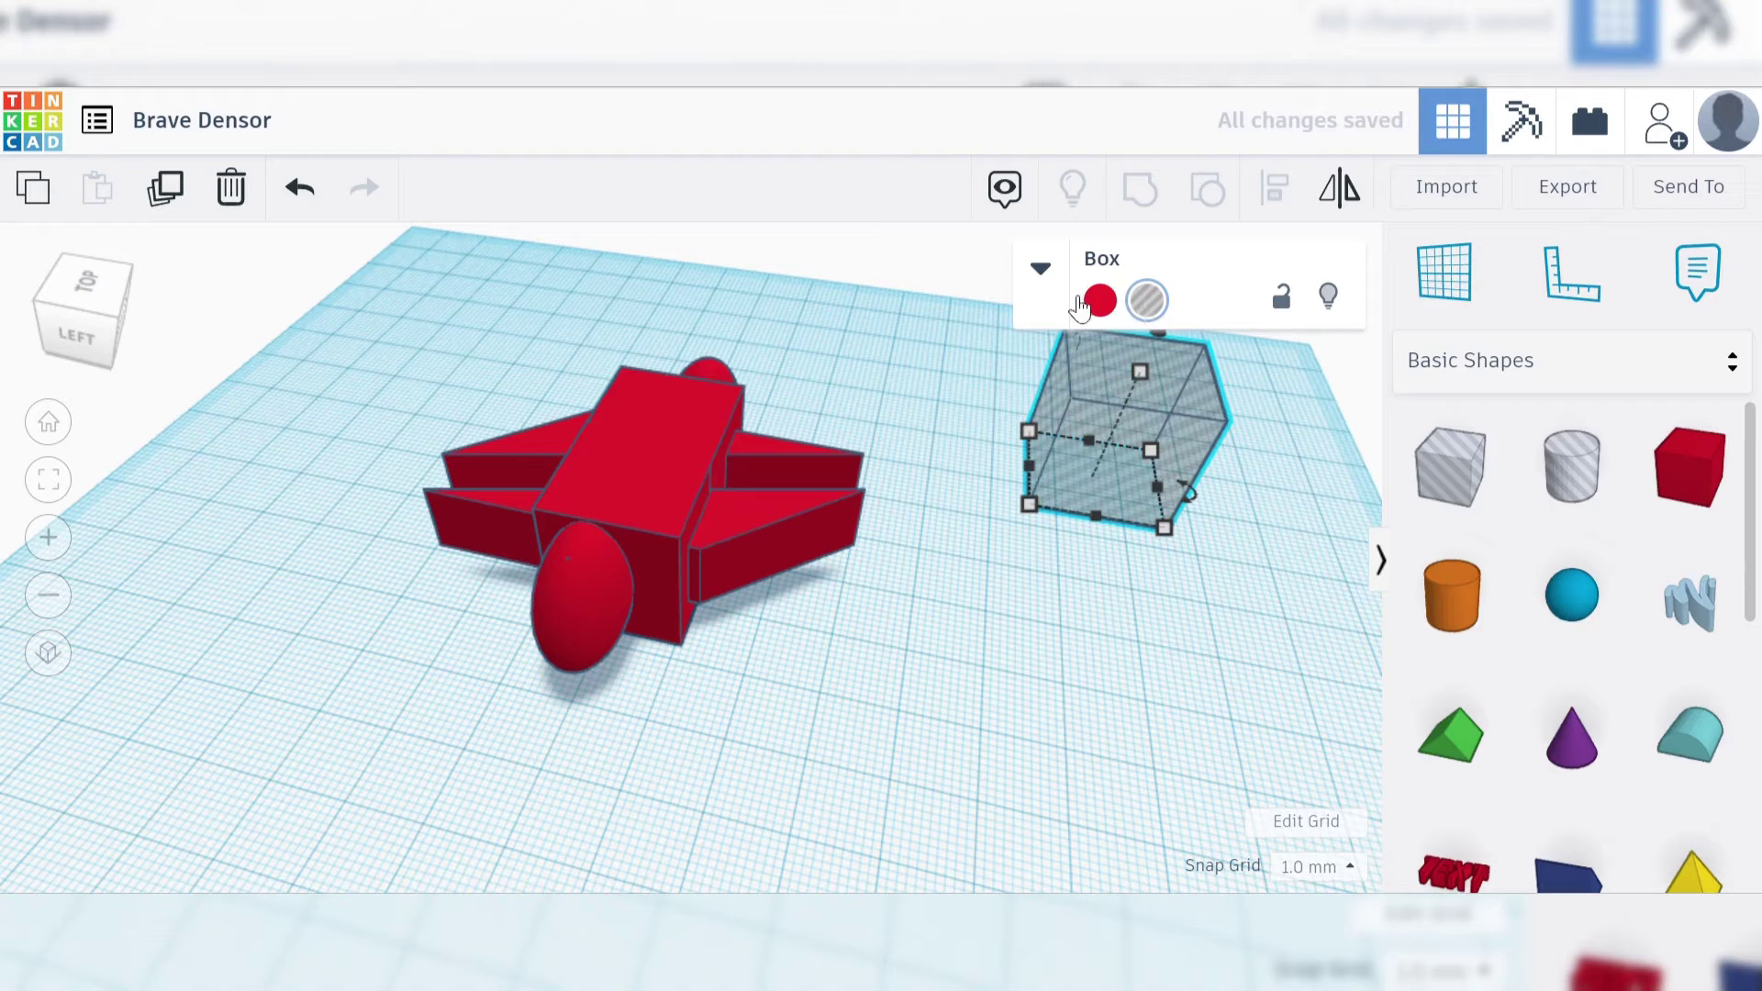
{"action": "left_click", "coordinate": [1086, 301]}
{"action": "left_click", "coordinate": [939, 369]}
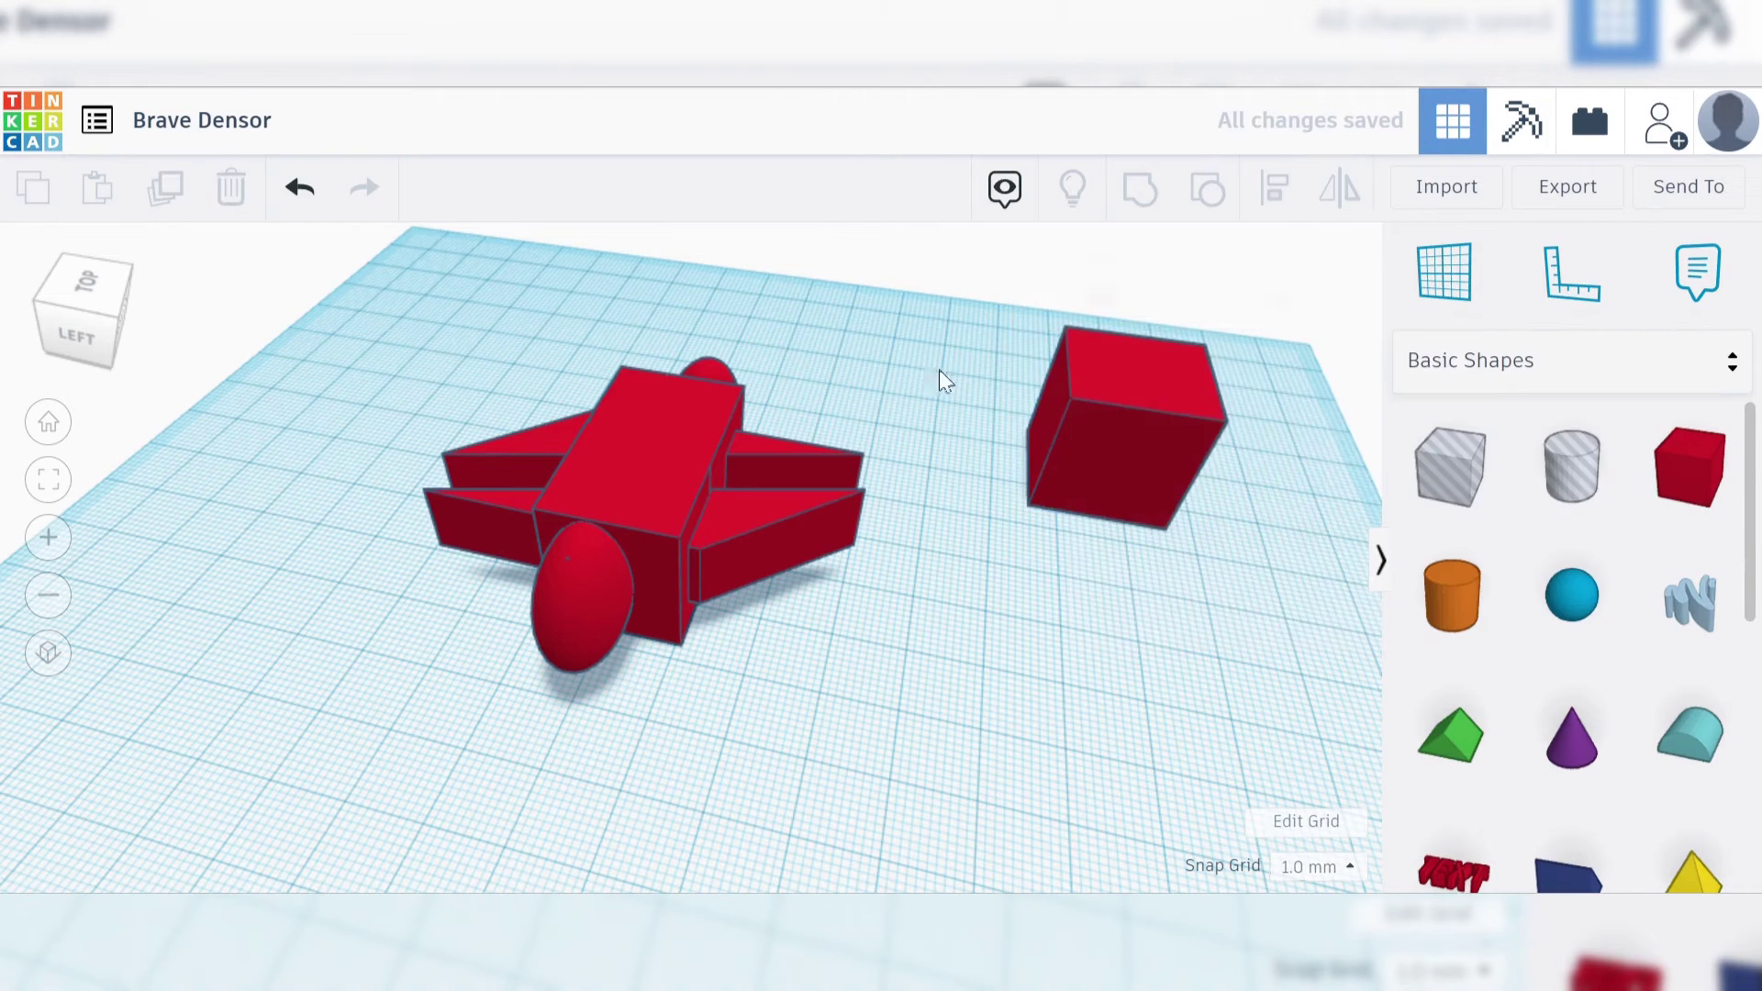
Color the solid box blue using a preset color.
{"action": "left_click", "coordinate": [1104, 461]}
{"action": "left_click", "coordinate": [1098, 305]}
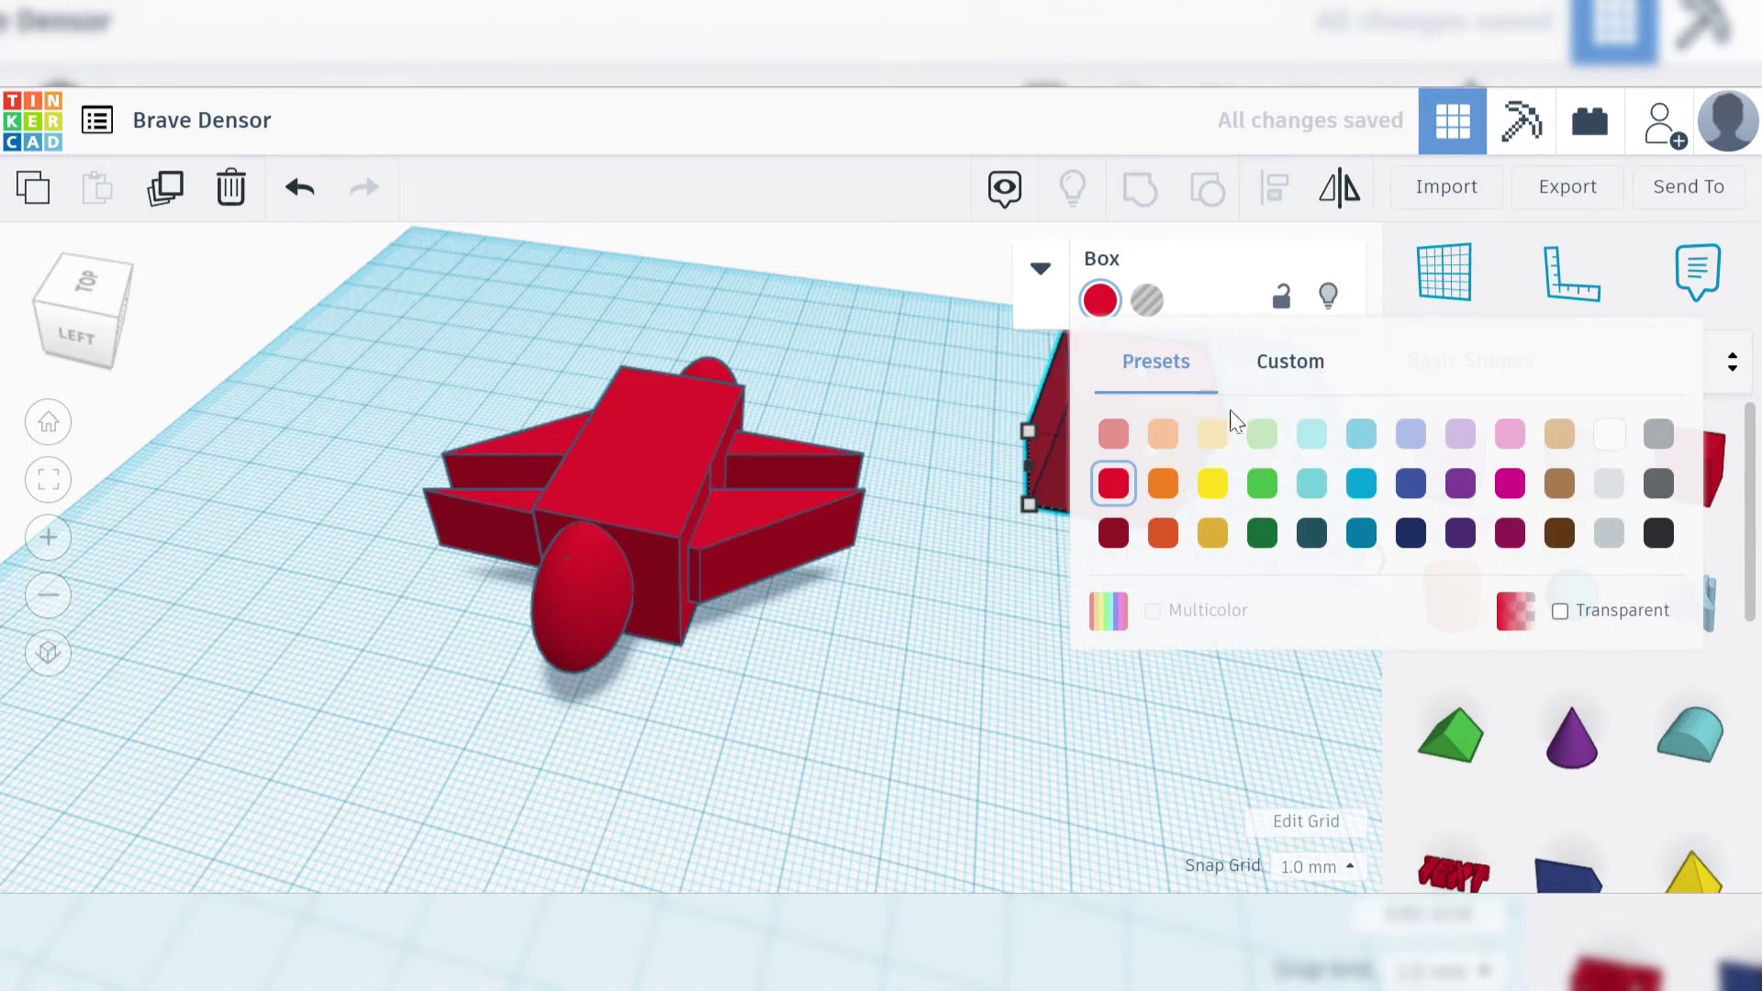
{"action": "left_click", "coordinate": [1353, 486]}
{"action": "left_click", "coordinate": [1047, 603]}
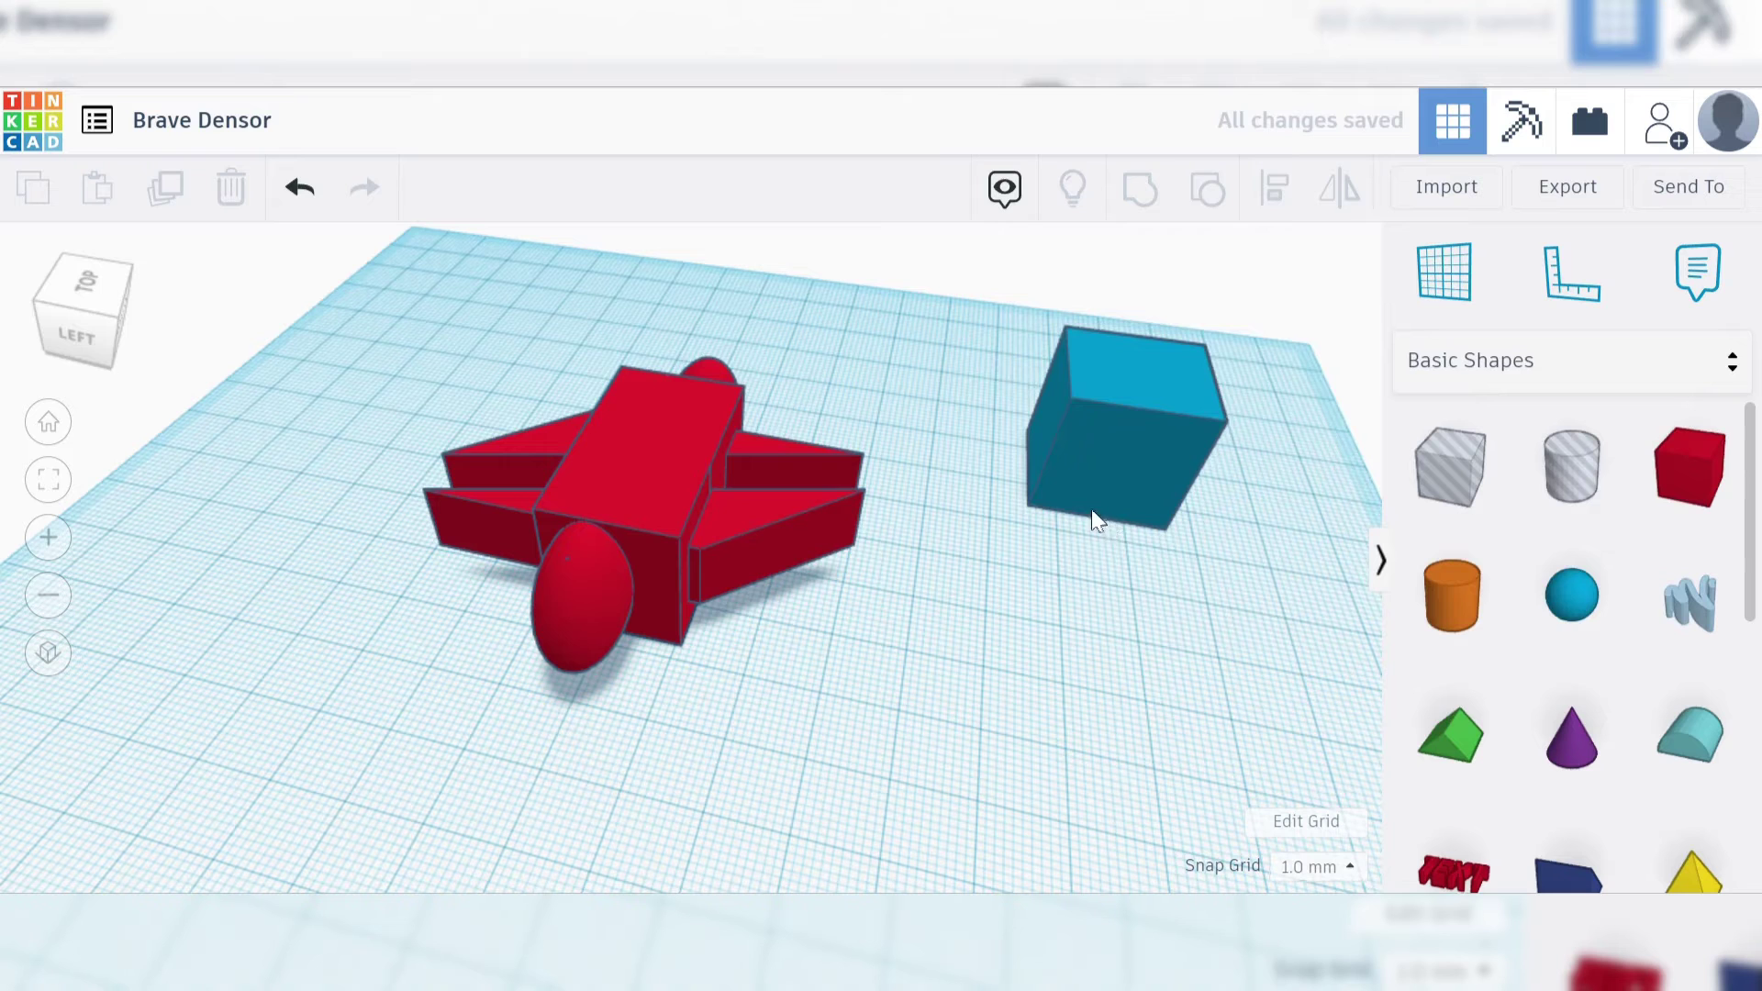
Enlarge the blue box into a block longer and taller than the red shape.
{"action": "left_click", "coordinate": [1122, 450]}
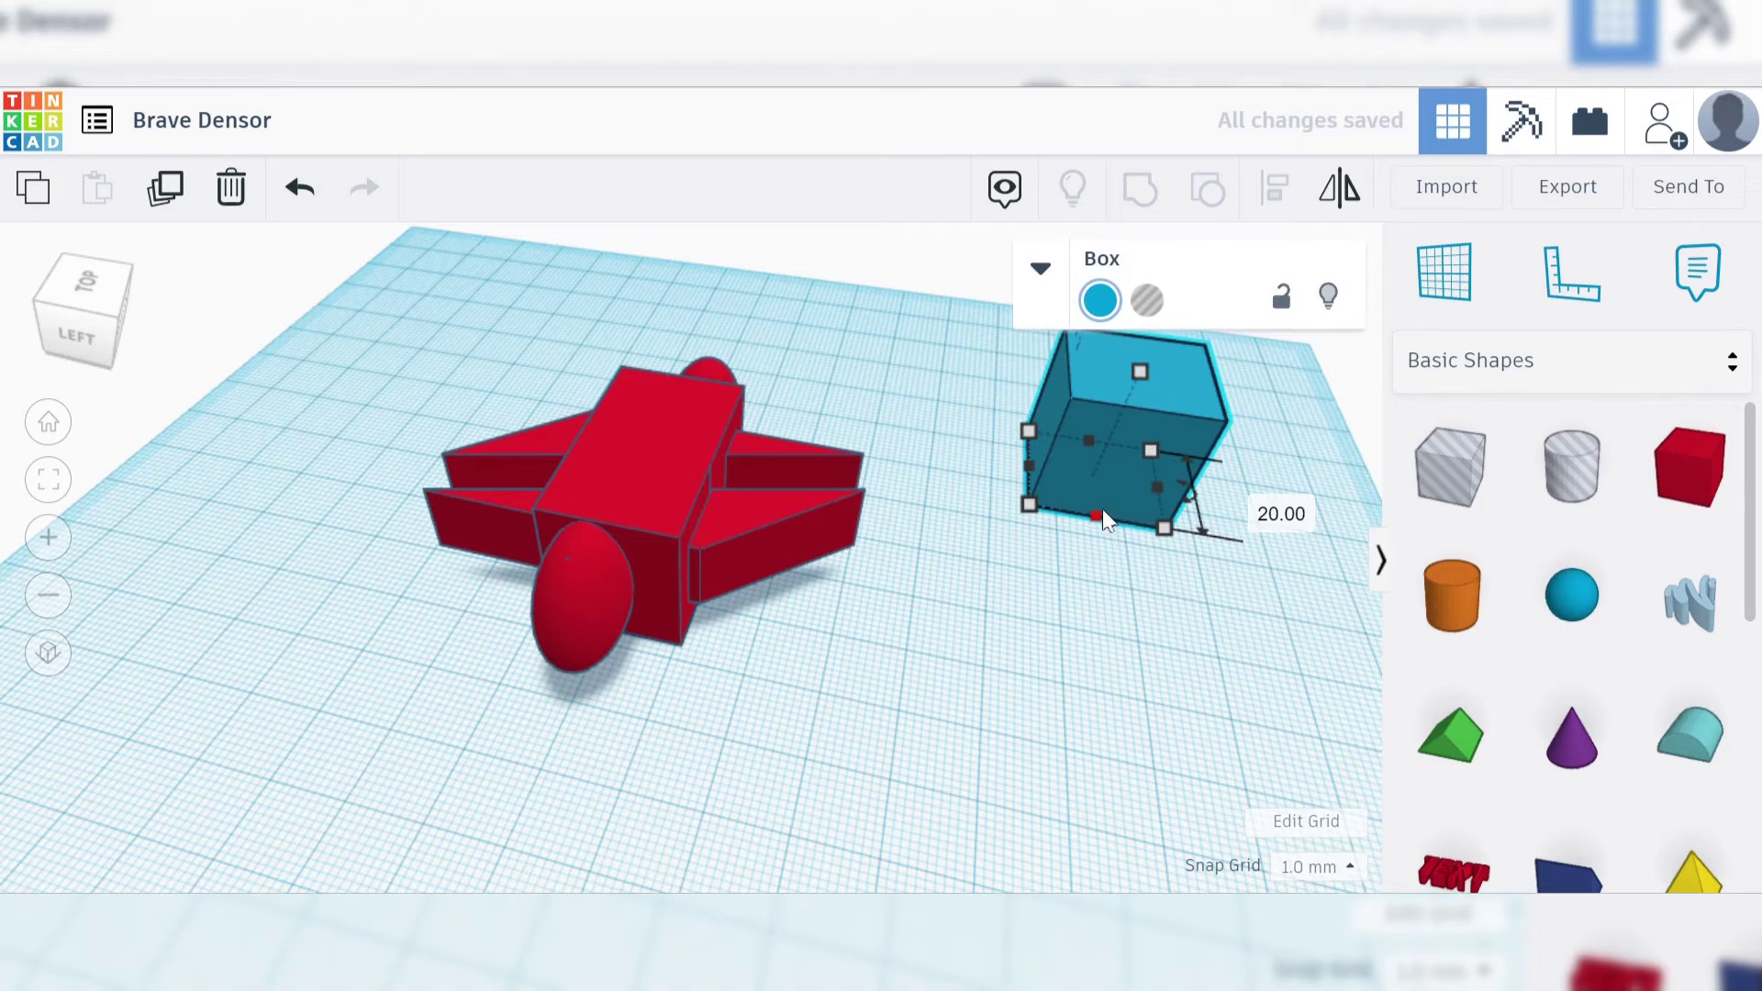
{"action": "left_click_drag", "start_coordinate": [1099, 516], "coordinate": [1124, 820]}
{"action": "left_click_drag", "start_coordinate": [1149, 494], "coordinate": [1208, 397]}
{"action": "right_click_drag", "start_coordinate": [758, 640], "coordinate": [1176, 614]}
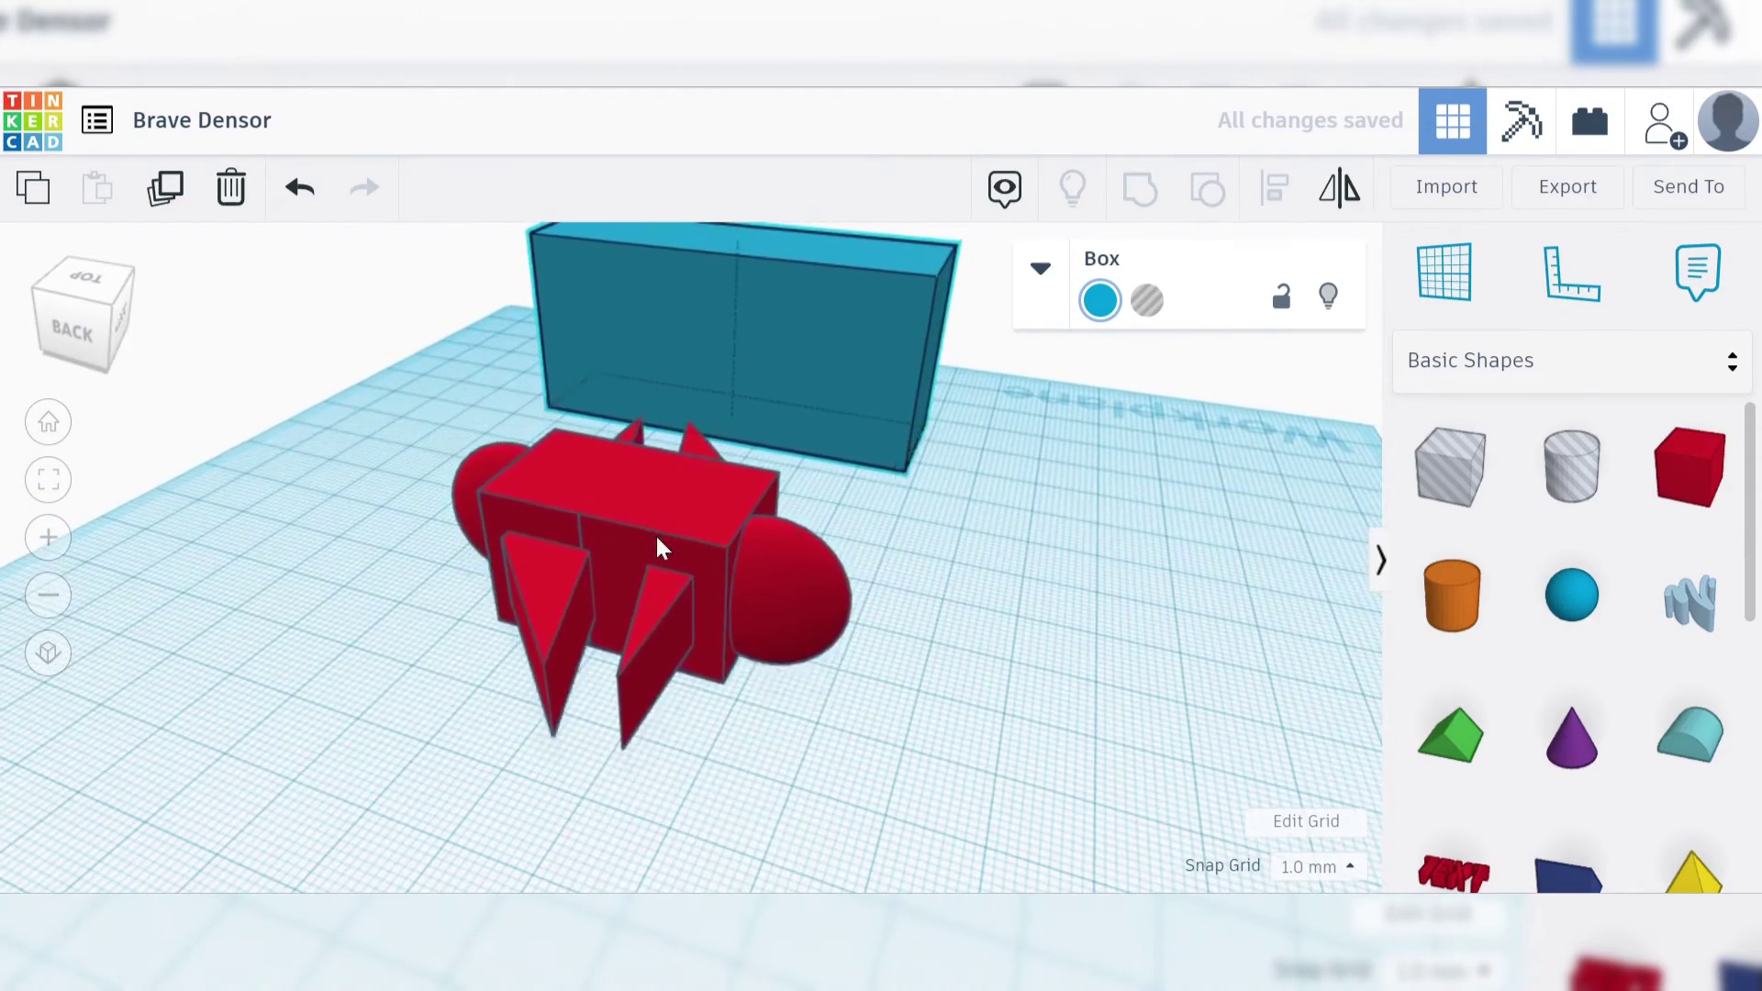
Rotate the grouped red shape 90° so its wings stand vertically, and change it to a hole.
{"action": "left_click", "coordinate": [767, 540]}
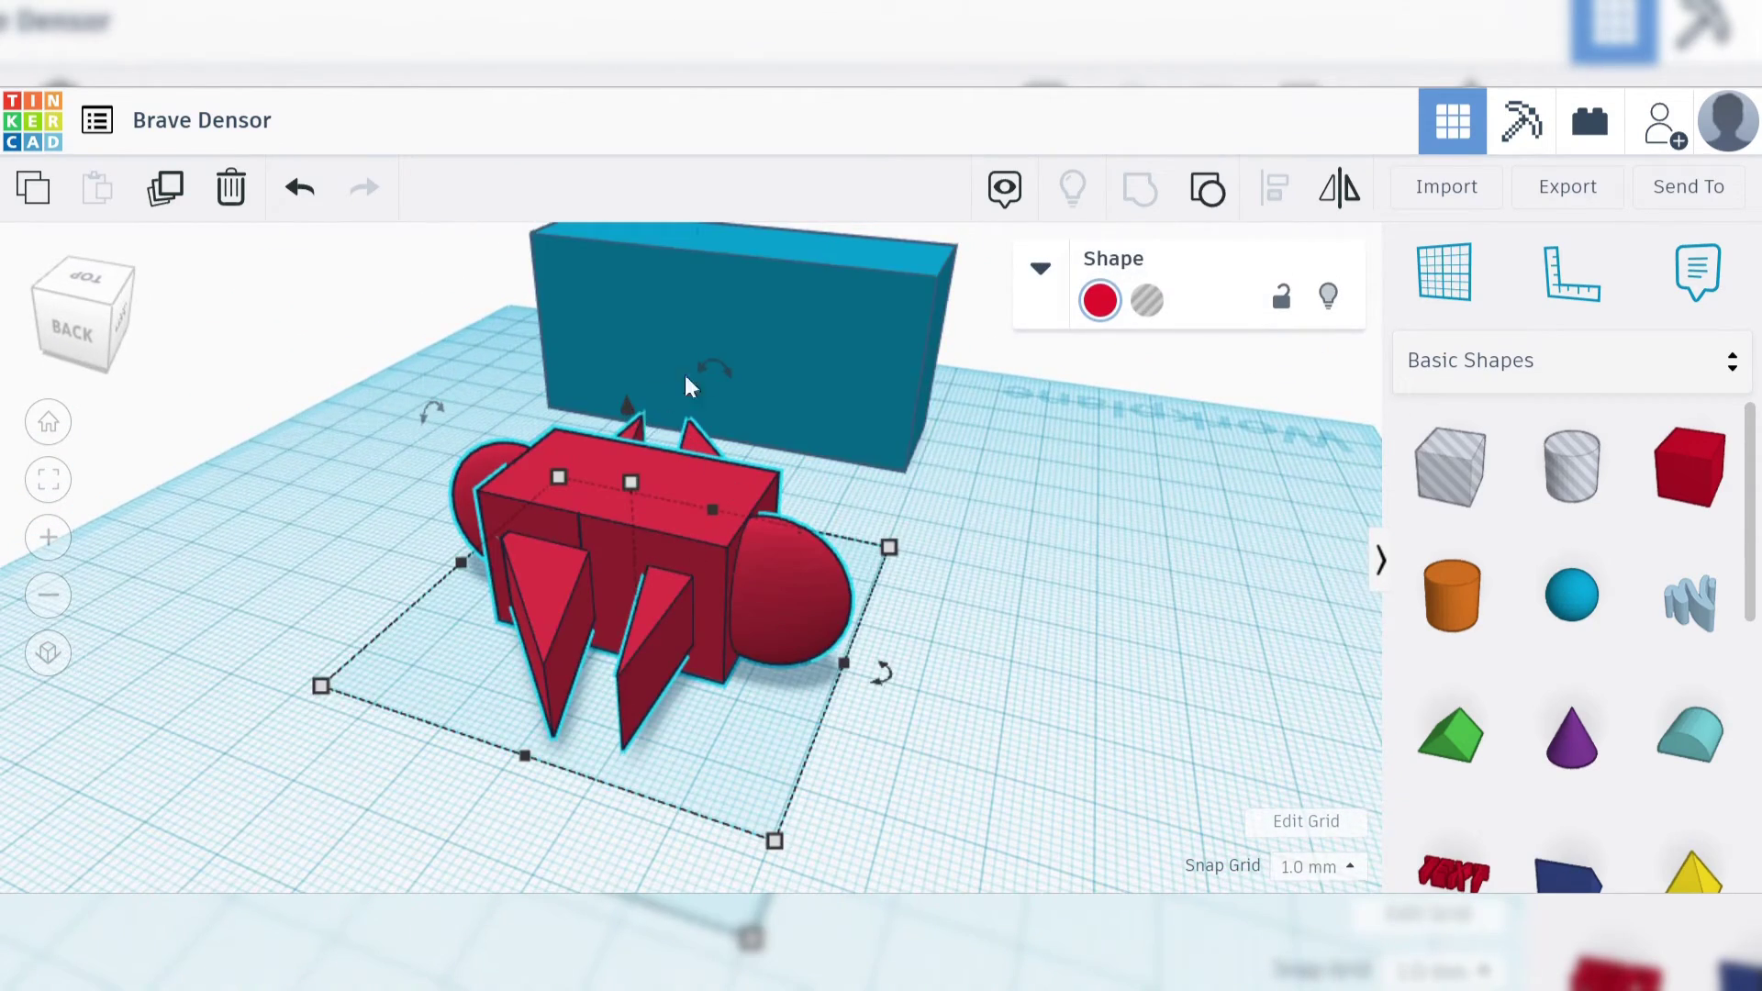
{"action": "left_click_drag", "start_coordinate": [433, 409], "coordinate": [310, 581]}
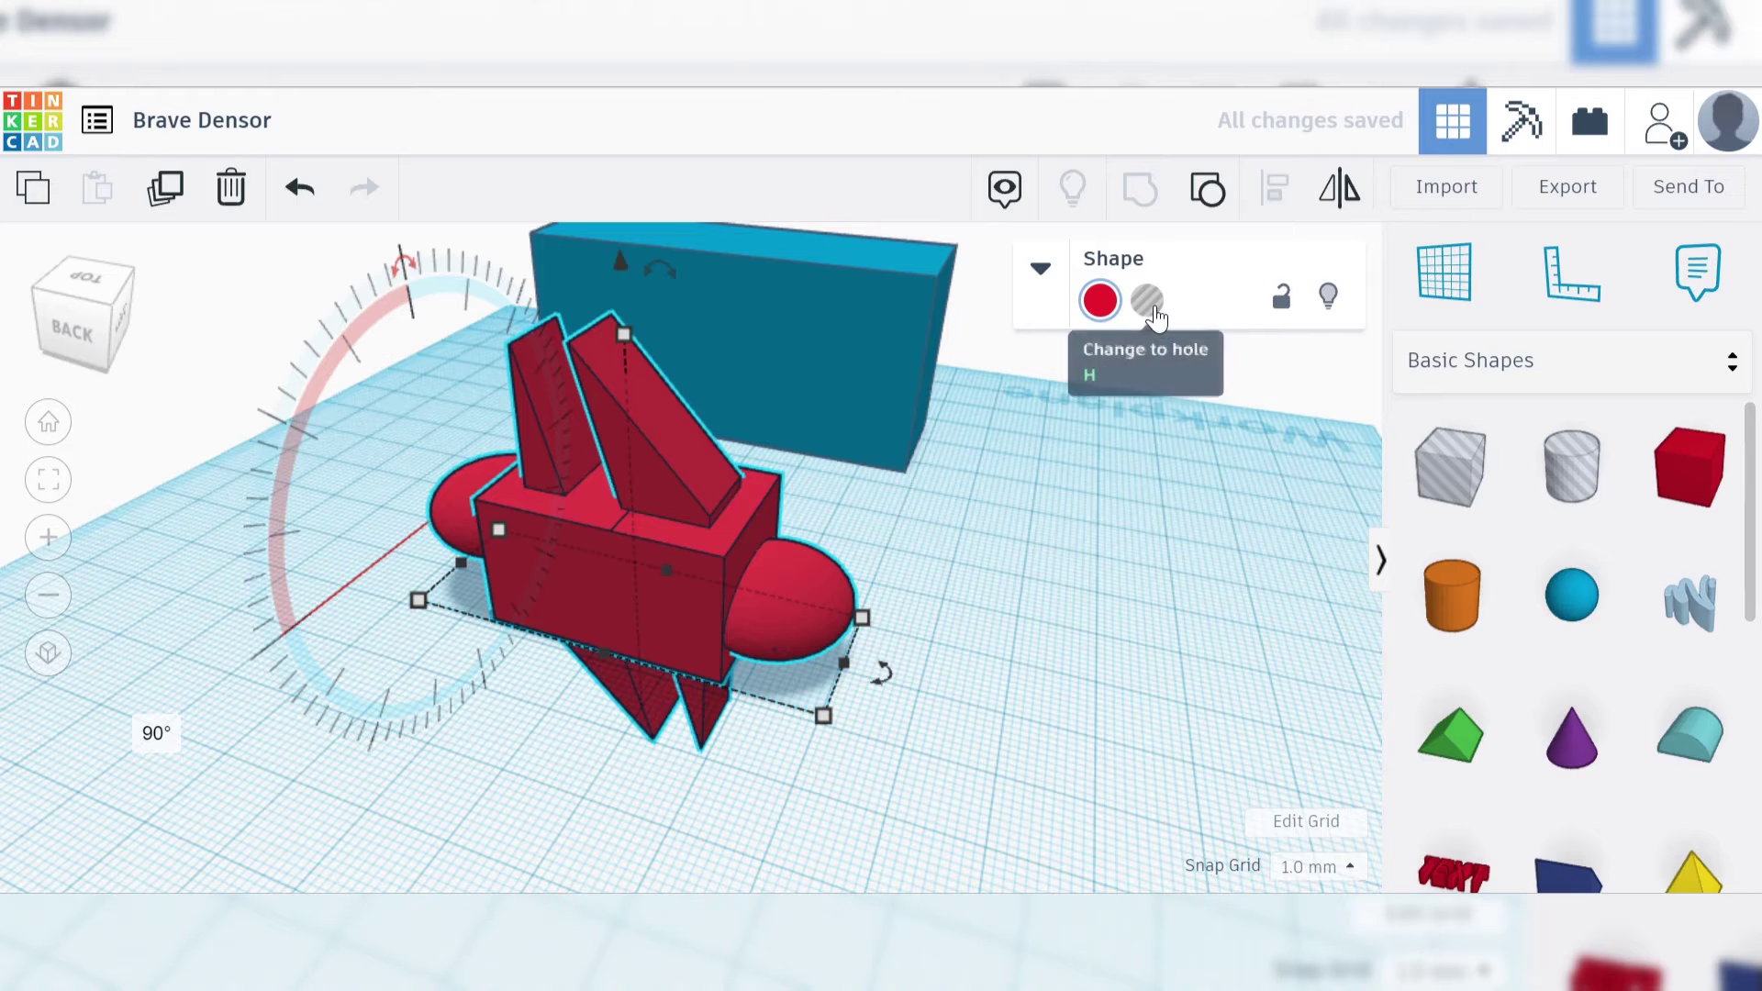
{"action": "left_click", "coordinate": [1149, 305]}
Move the hole shape partway into the blue block's face, and group both to cut its imprint.
{"action": "left_click_drag", "start_coordinate": [643, 577], "coordinate": [735, 400]}
{"action": "right_click_drag", "start_coordinate": [998, 531], "coordinate": [599, 516]}
{"action": "left_click", "coordinate": [796, 460]}
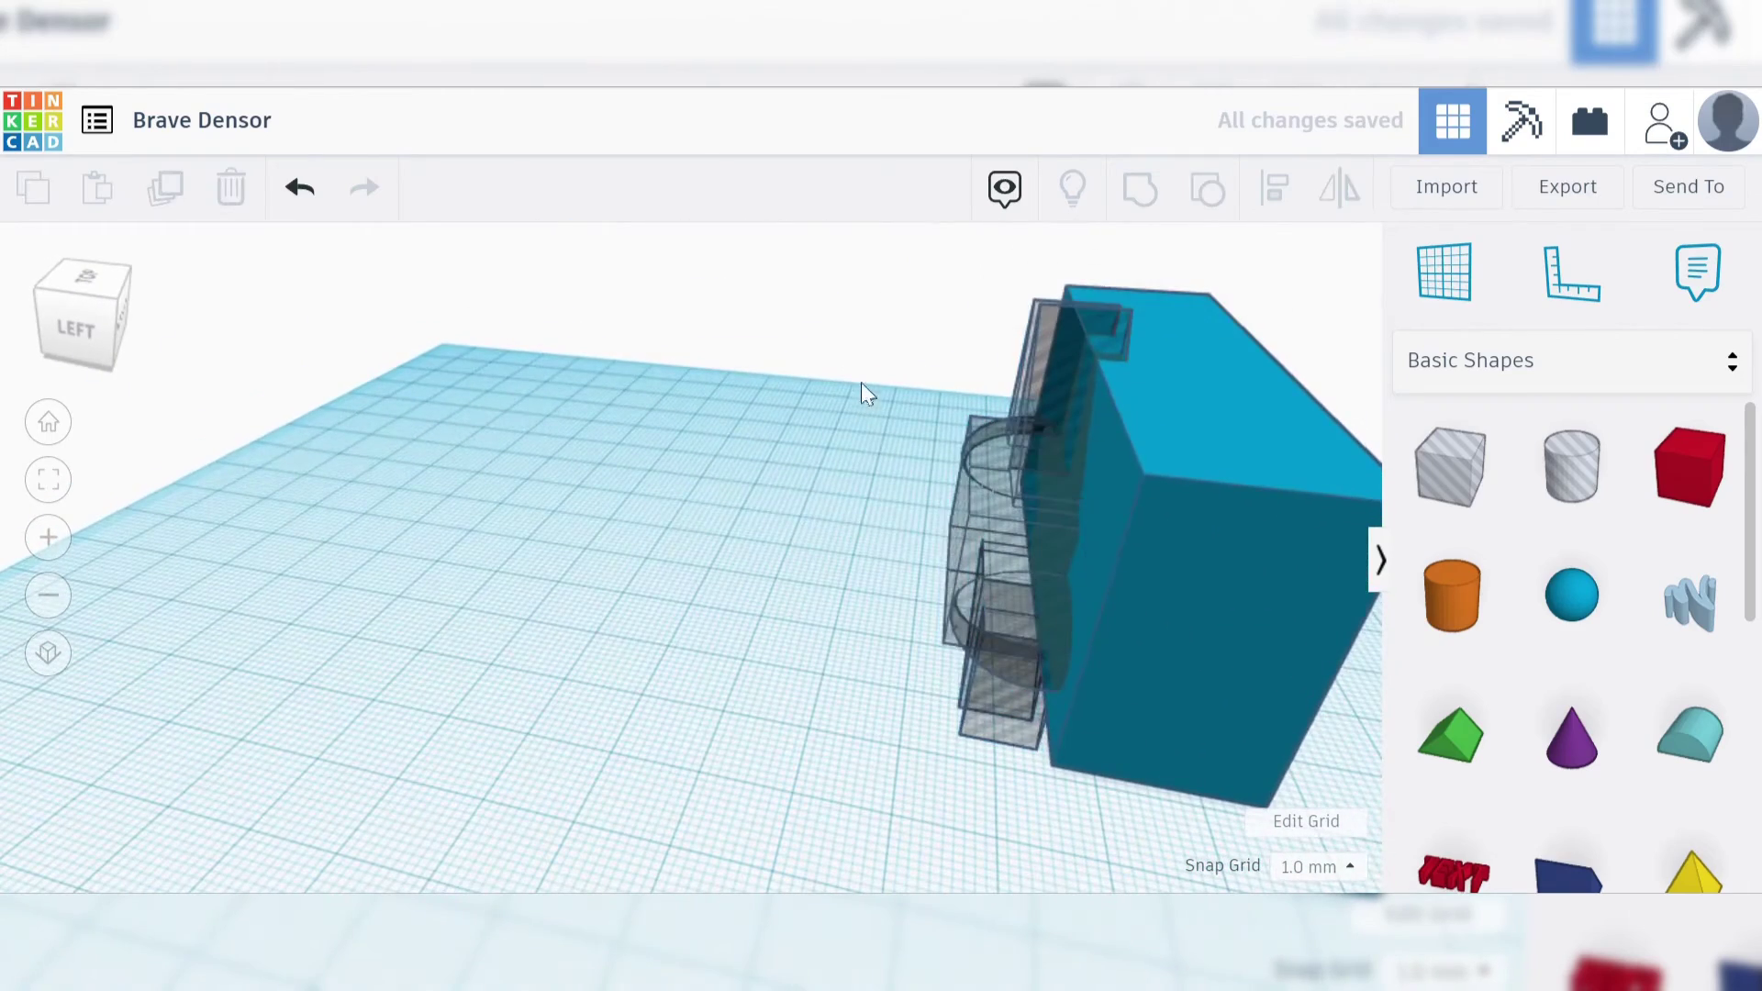
{"action": "left_click", "coordinate": [1111, 537]}
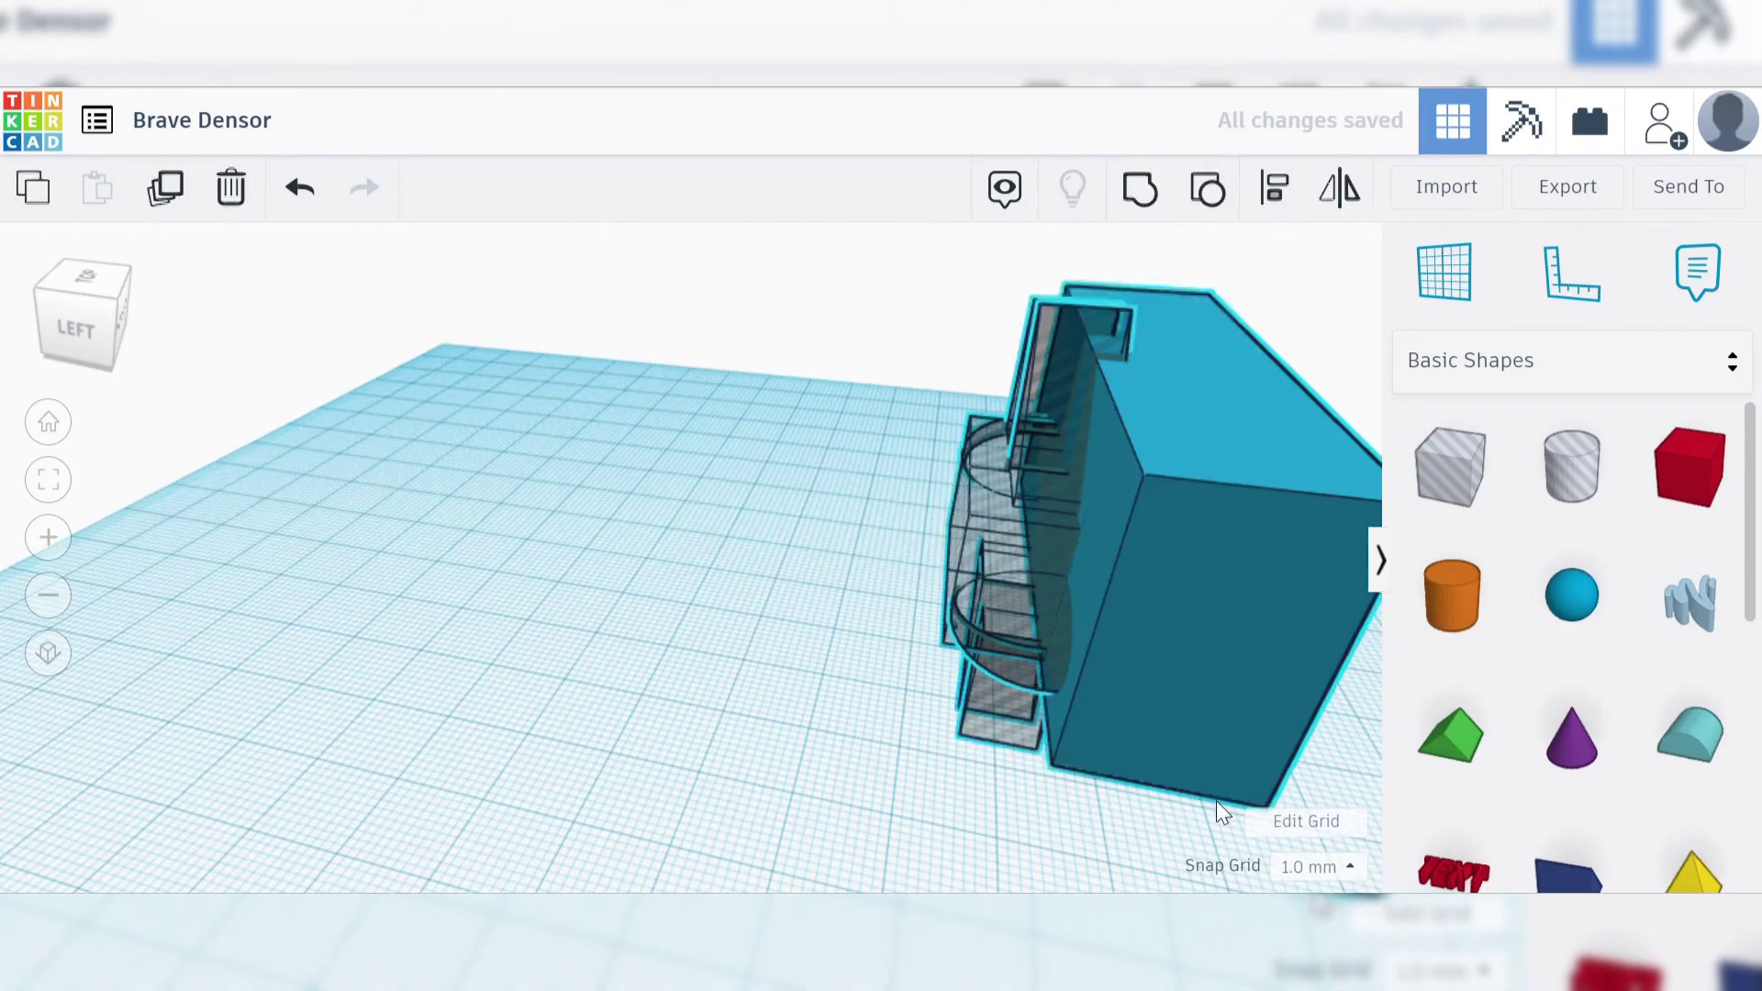
{"action": "left_click", "coordinate": [1134, 186]}
{"action": "right_click_drag", "start_coordinate": [420, 731], "coordinate": [929, 675]}
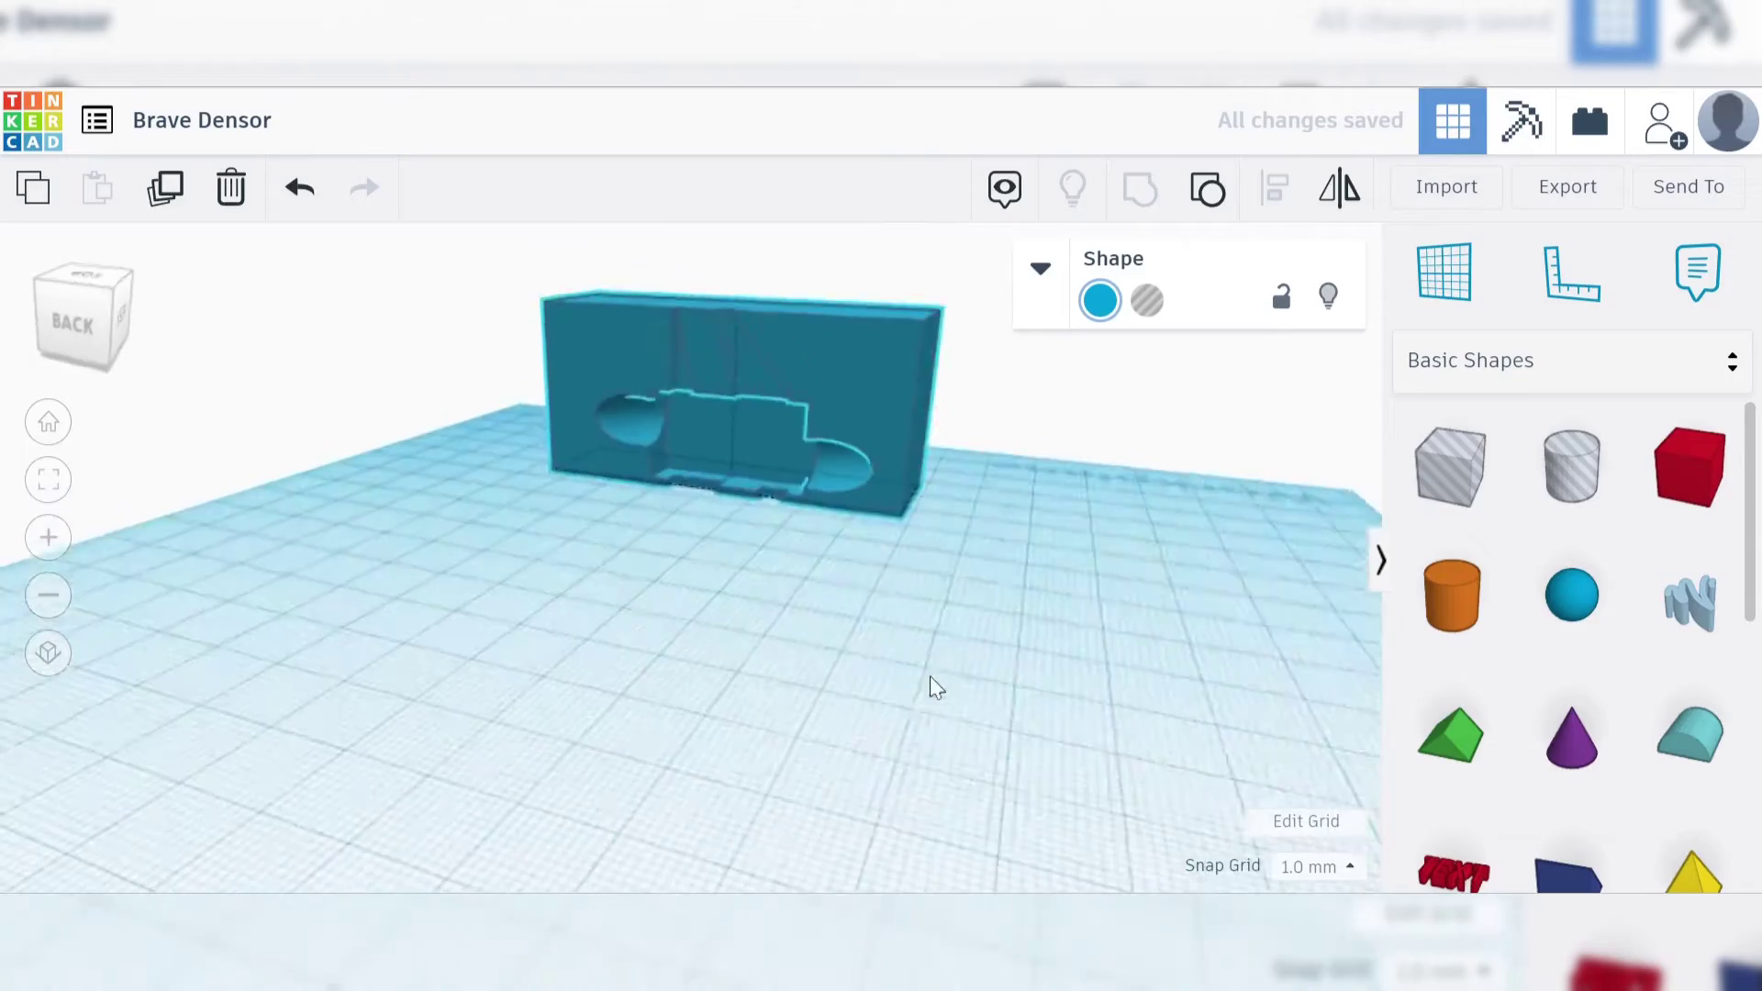
{"action": "scroll", "coordinate": [813, 628], "scroll_direction": "up", "scroll_amount": 5}
{"action": "right_click_drag", "start_coordinate": [818, 581], "coordinate": [773, 514]}
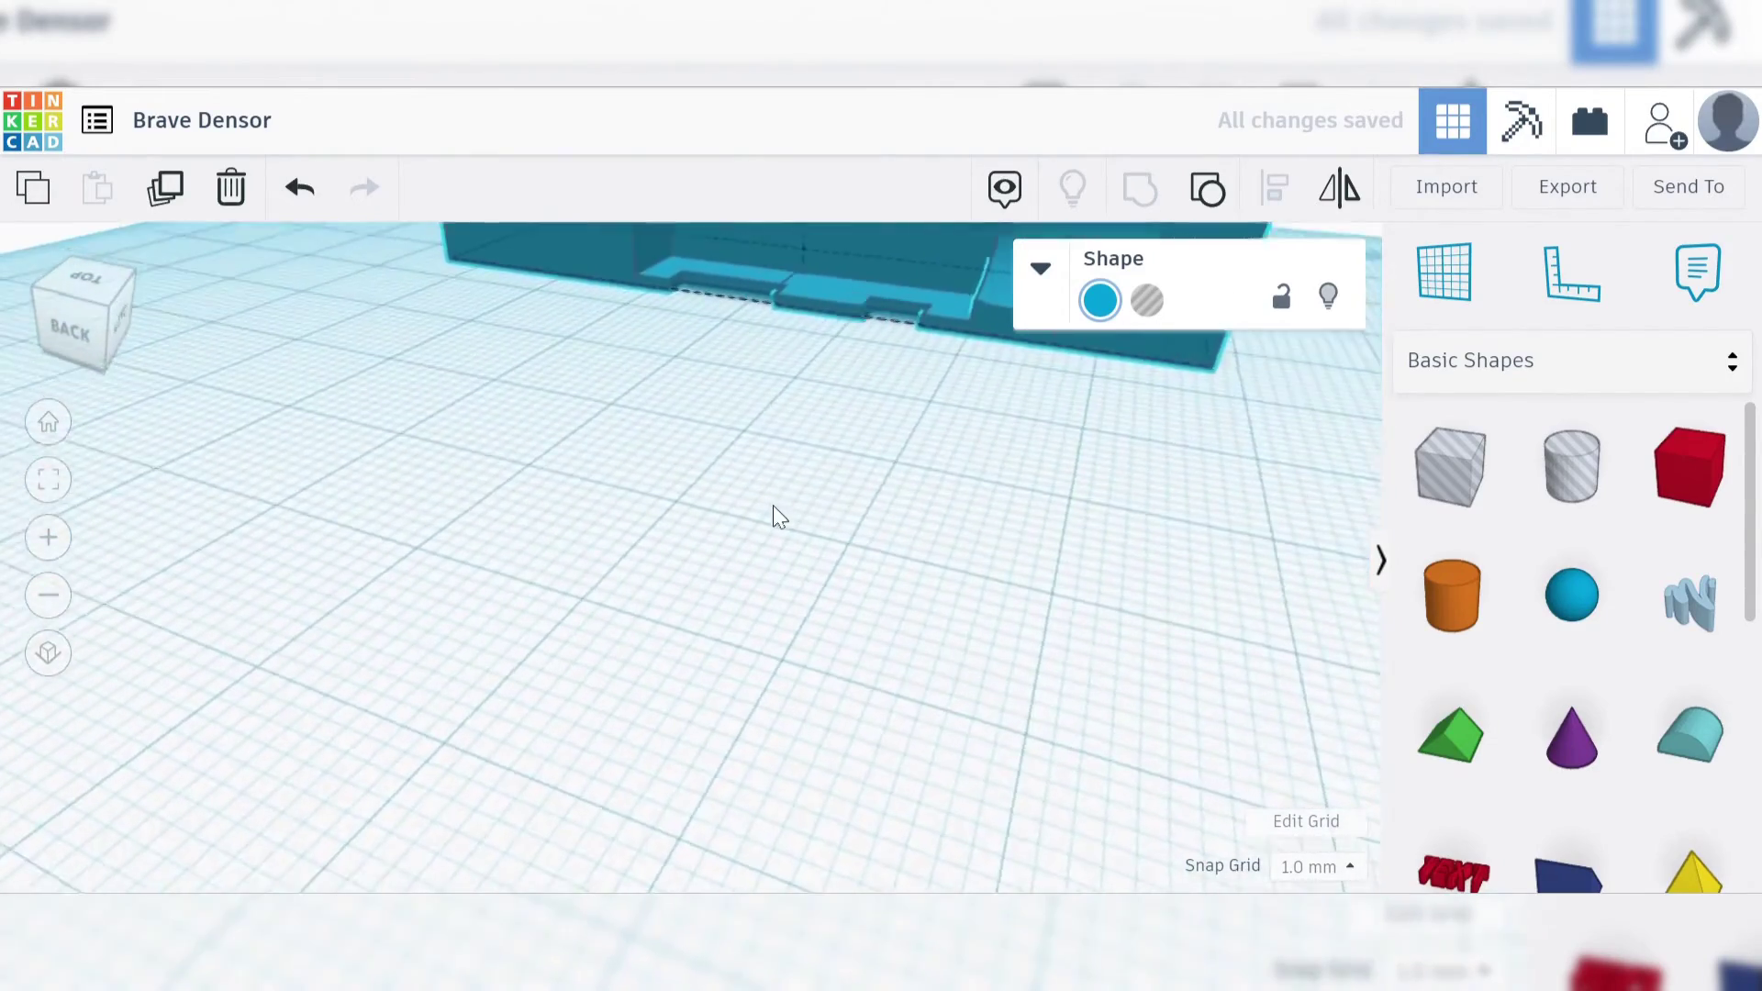
Place a green roof shape at the lower end of the blue block.
{"action": "scroll", "coordinate": [773, 514], "scroll_direction": "down", "scroll_amount": 5}
{"action": "left_click_drag", "start_coordinate": [890, 362], "coordinate": [893, 782]}
{"action": "right_click_drag", "start_coordinate": [893, 782], "coordinate": [806, 767]}
{"action": "scroll", "coordinate": [807, 767], "scroll_direction": "down", "scroll_amount": 5}
{"action": "left_click_drag", "start_coordinate": [1452, 734], "coordinate": [1017, 752]}
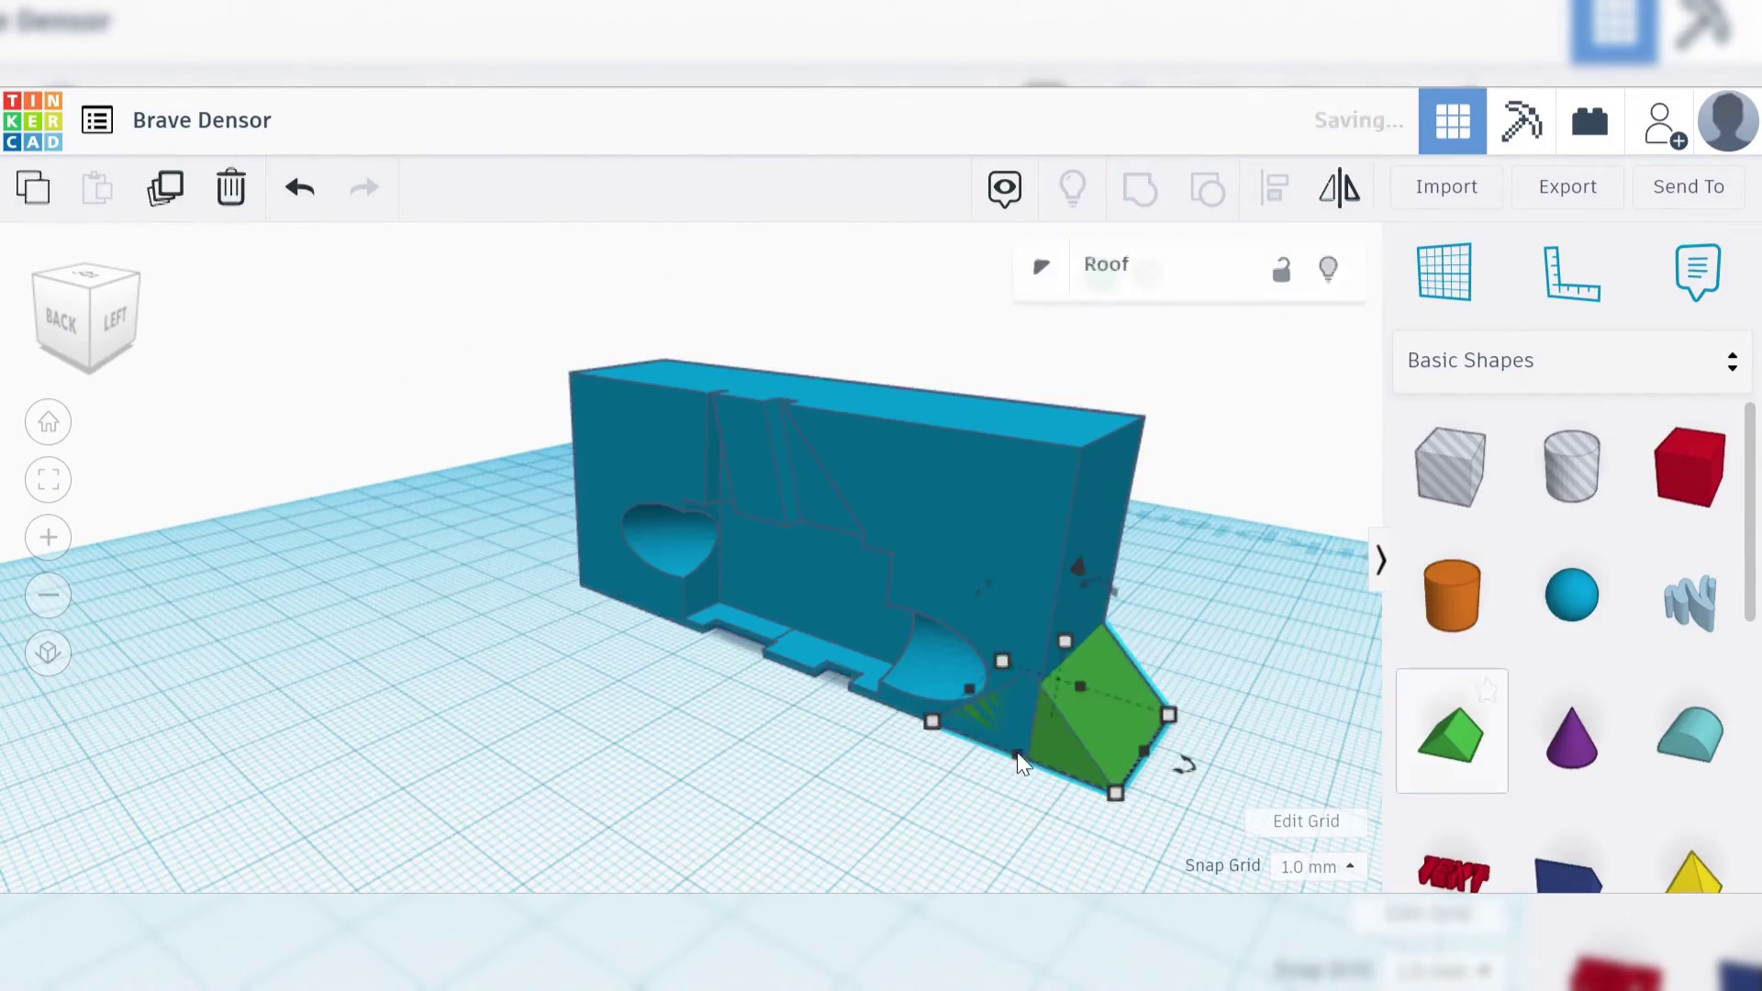
{"action": "left_click", "coordinate": [1017, 752], "text": "shift"}
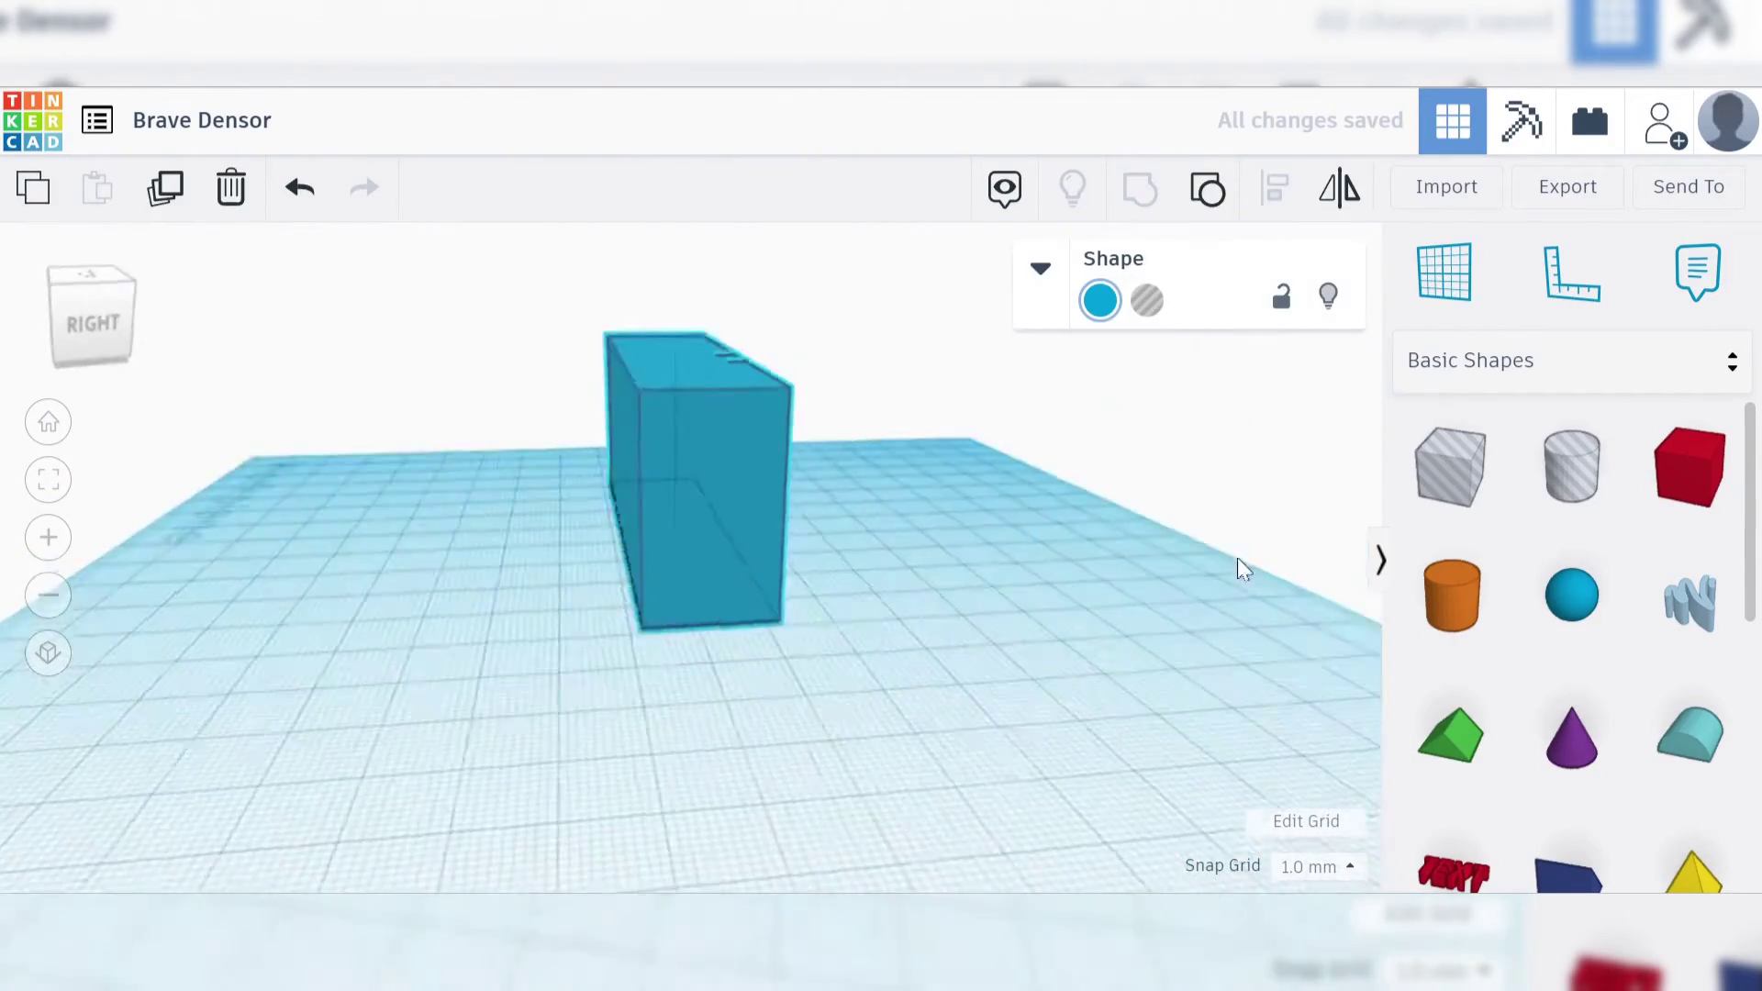
Place a cylinder at the block's opposite end and rotate it onto its side.
{"action": "left_click_drag", "start_coordinate": [1452, 597], "coordinate": [660, 633]}
{"action": "left_click_drag", "start_coordinate": [680, 431], "coordinate": [756, 472]}
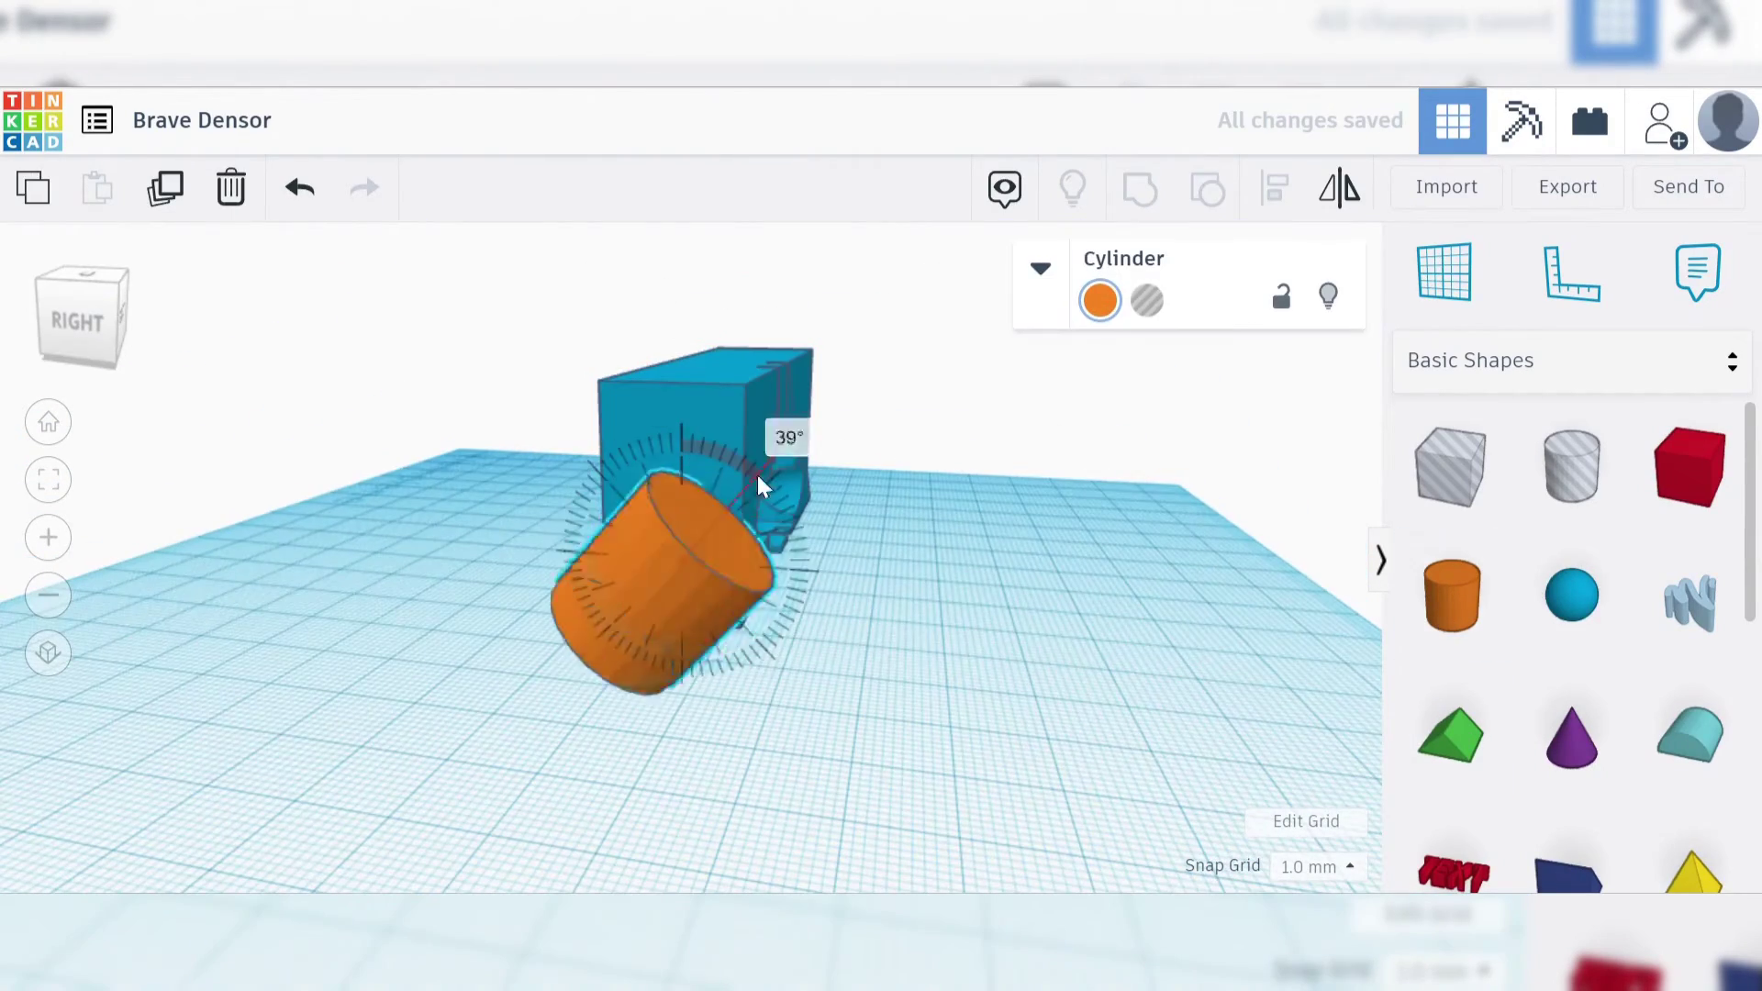
{"action": "left_click", "coordinate": [1046, 404], "text": "shift"}
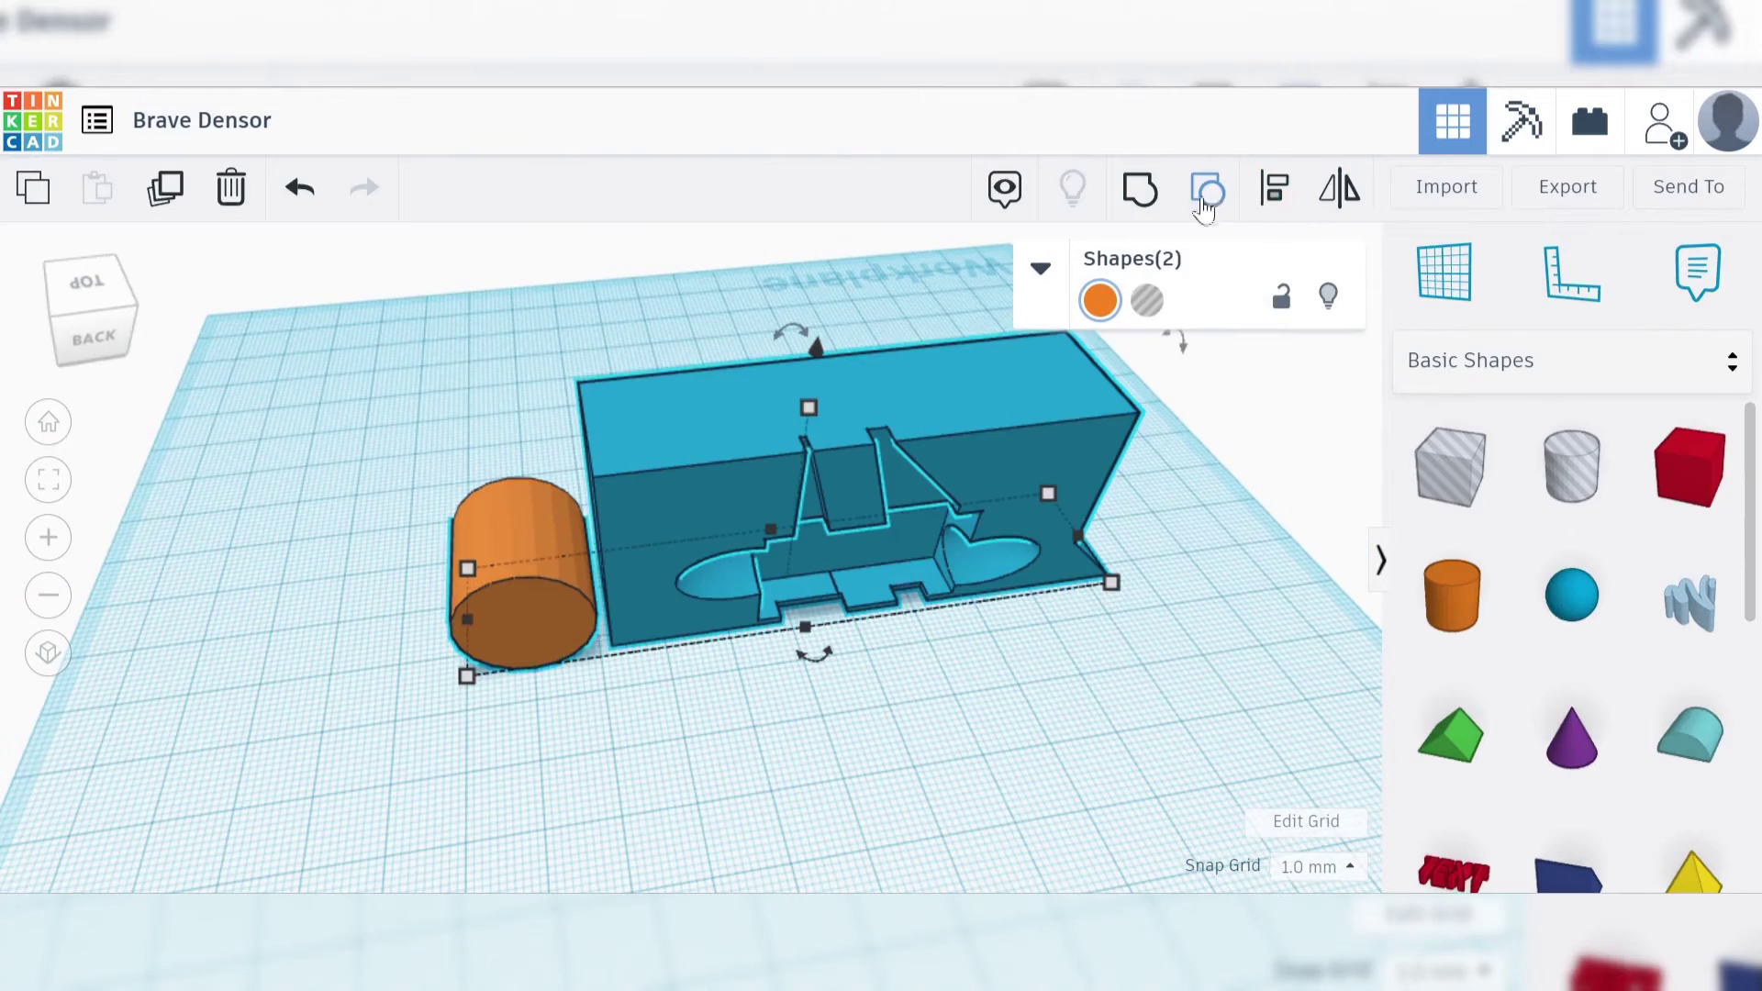
{"action": "left_click", "coordinate": [541, 613]}
{"action": "left_click", "coordinate": [1004, 424], "text": "shift"}
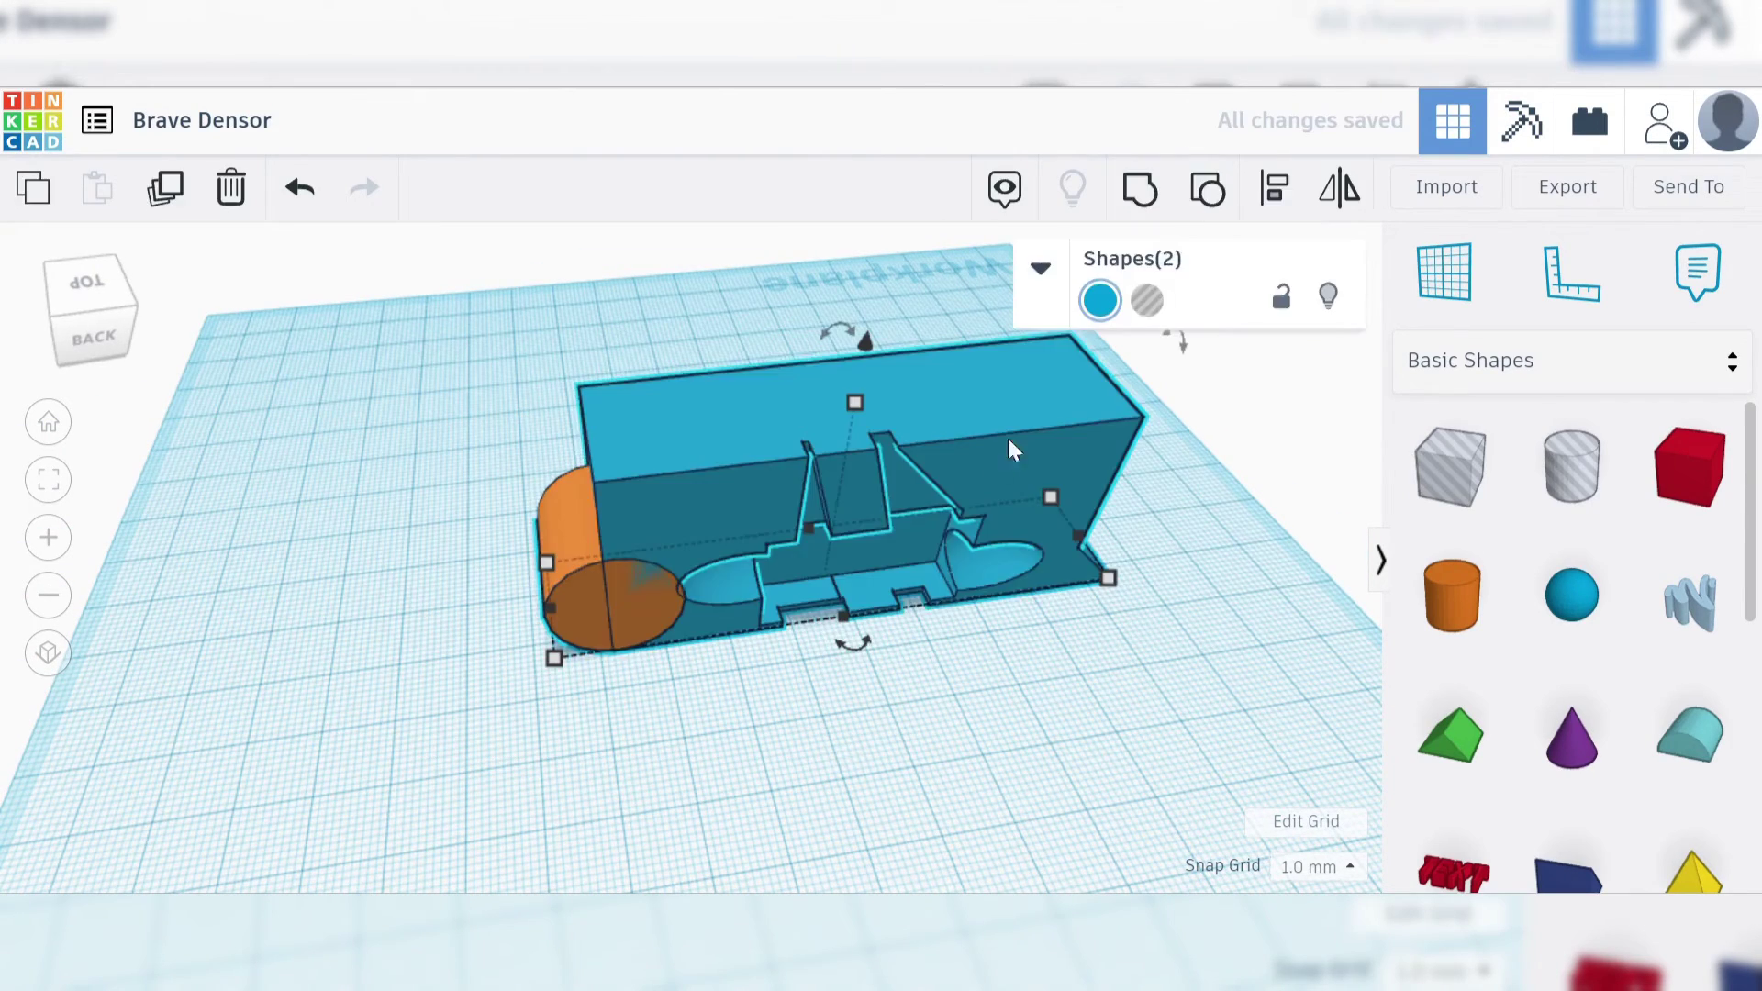
Group and ungroup the selected parts, and regroup block, roof and cylinder with the cylinder cutting into the block's end.
{"action": "left_click", "coordinate": [1148, 191]}
{"action": "left_click", "coordinate": [1214, 187]}
{"action": "left_click", "coordinate": [535, 648]}
{"action": "left_click_drag", "start_coordinate": [486, 564], "coordinate": [658, 352]}
{"action": "left_click", "coordinate": [1145, 197]}
{"action": "right_click_drag", "start_coordinate": [643, 753], "coordinate": [577, 633]}
{"action": "scroll", "coordinate": [577, 633], "scroll_direction": "up", "scroll_amount": 5}
{"action": "scroll", "coordinate": [576, 632], "scroll_direction": "down", "scroll_amount": 5}
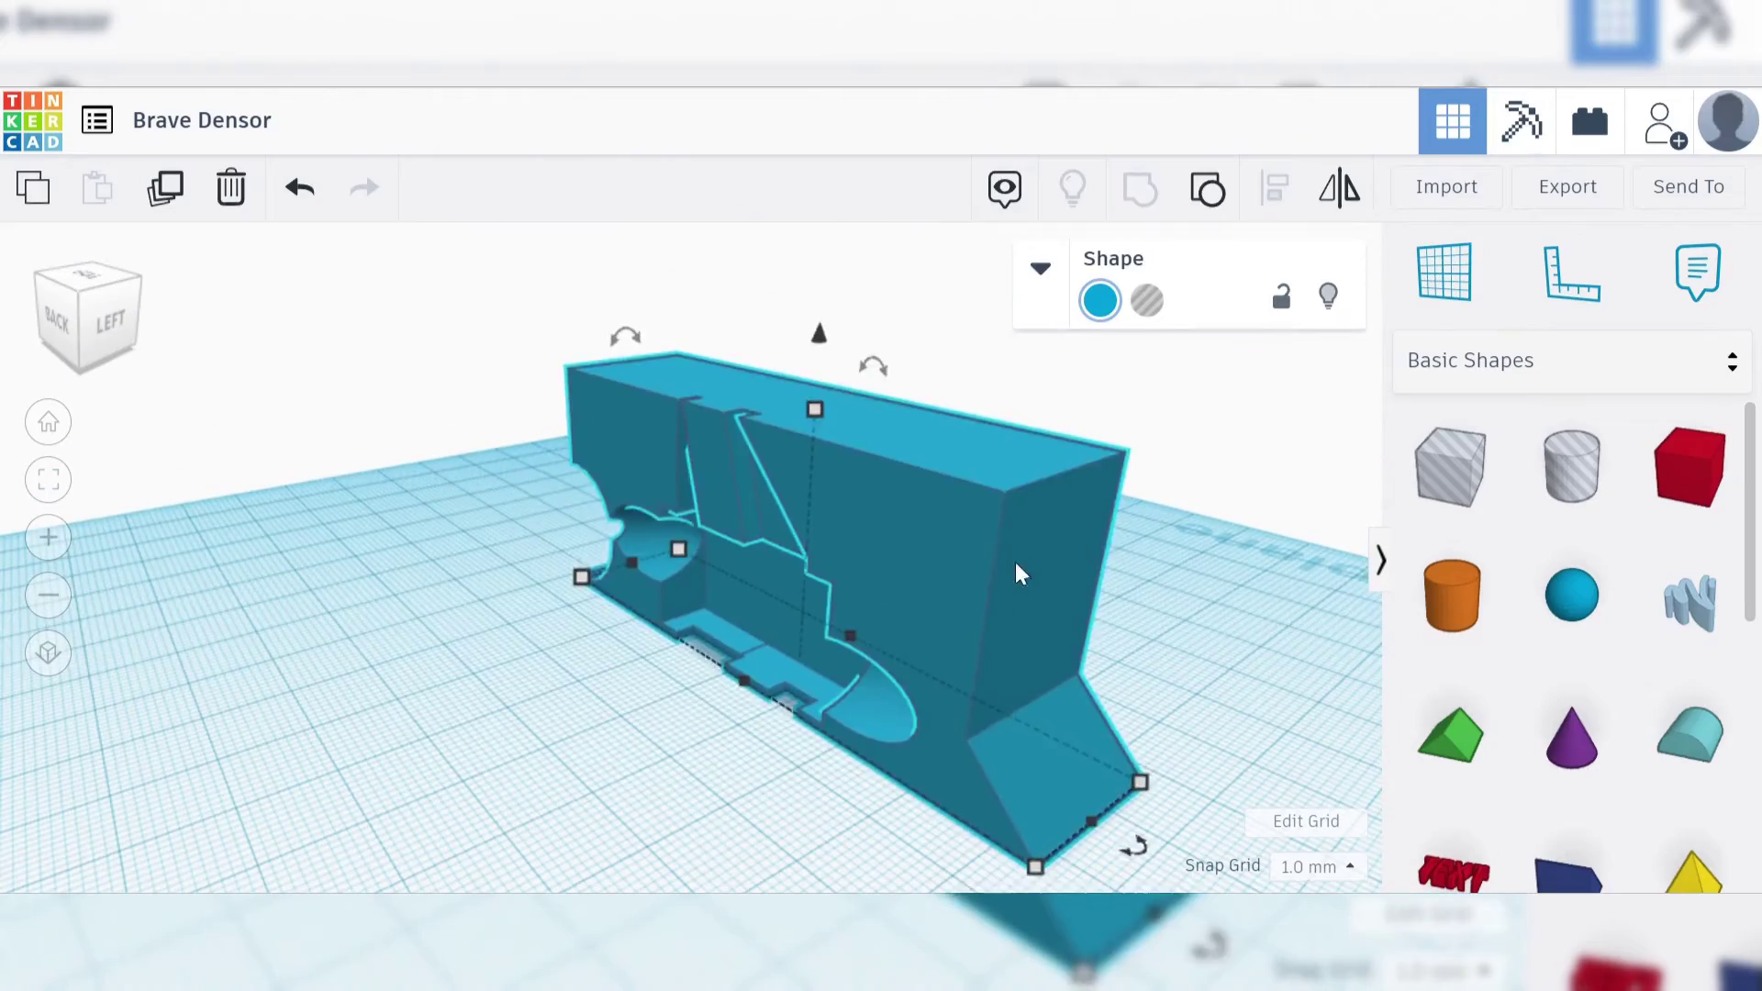
Delete the blue grouped block, and place a red box on the workplane as the first stair.
{"action": "key", "text": "Delete"}
{"action": "left_click", "coordinate": [1689, 467]}
{"action": "left_click", "coordinate": [532, 658]}
{"action": "left_click_drag", "start_coordinate": [559, 676], "coordinate": [800, 853]}
{"action": "right_click_drag", "start_coordinate": [801, 853], "coordinate": [643, 844]}
Place a second red box beside the first and stretch it into a matching long block.
{"action": "left_click", "coordinate": [1689, 466]}
{"action": "left_click", "coordinate": [633, 773]}
{"action": "right_click_drag", "start_coordinate": [634, 773], "coordinate": [514, 797]}
{"action": "left_click_drag", "start_coordinate": [479, 630], "coordinate": [756, 562]}
{"action": "right_click_drag", "start_coordinate": [422, 649], "coordinate": [793, 661]}
Align the two long red boxes with each other.
{"action": "key", "text": "ctrl+a"}
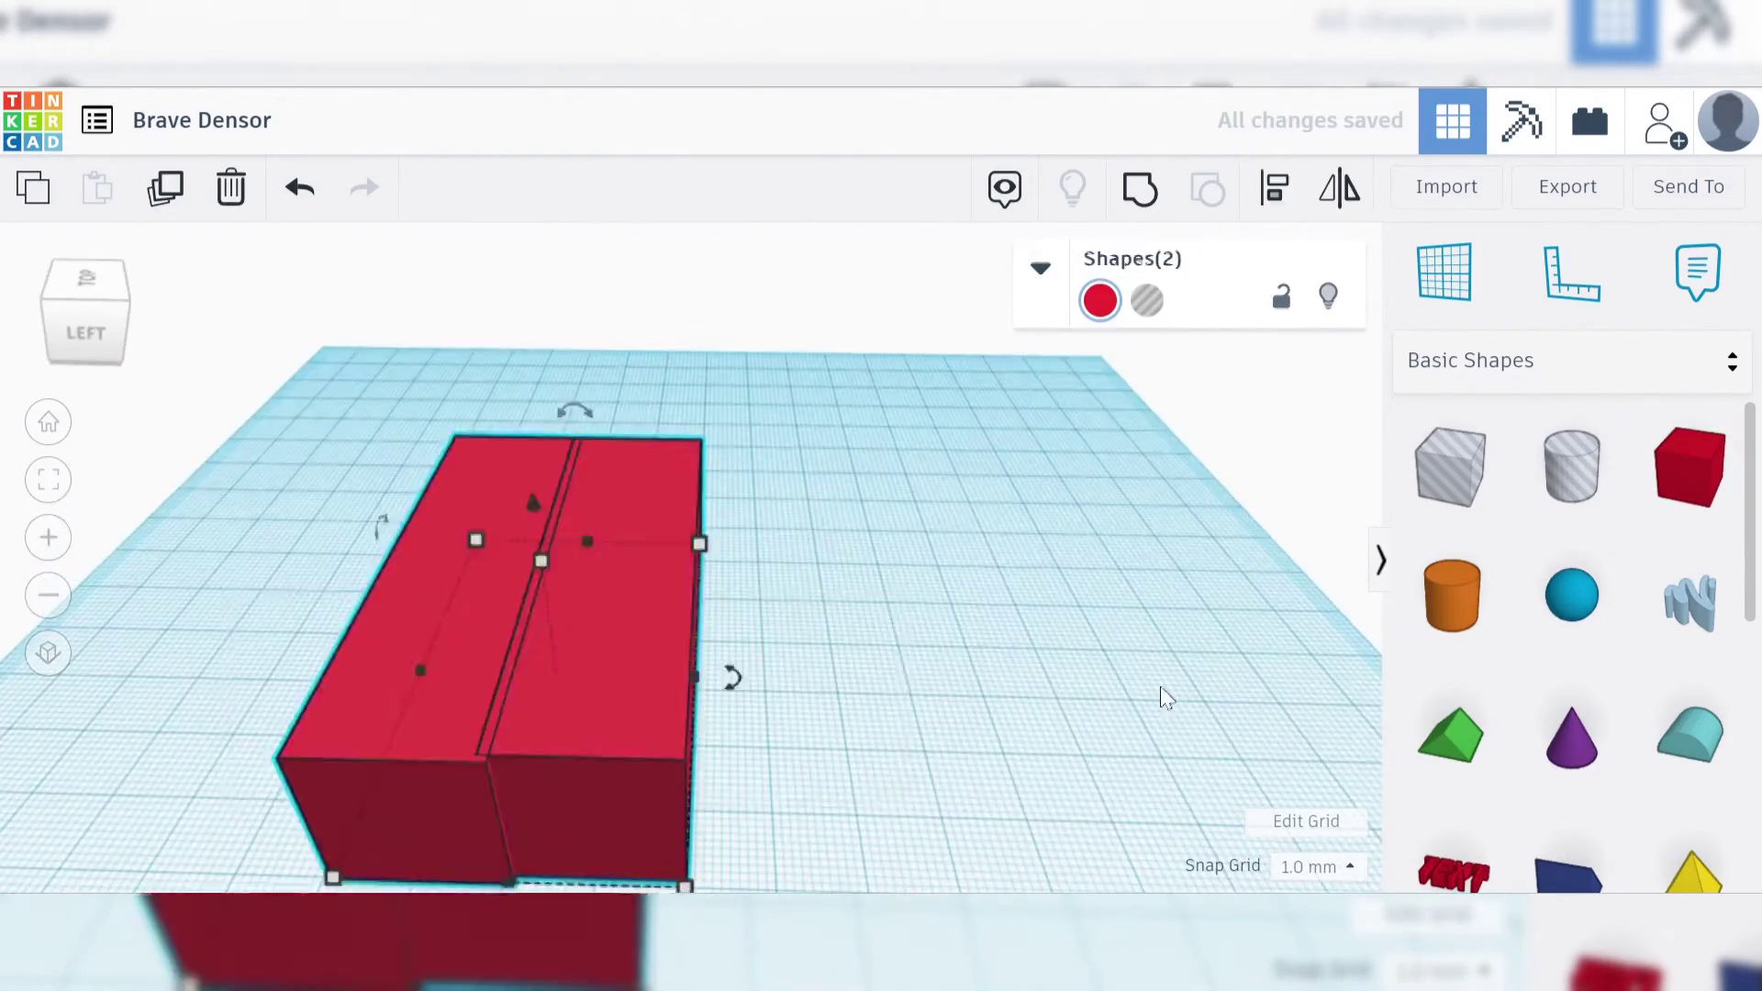
{"action": "right_click_drag", "start_coordinate": [1163, 696], "coordinate": [707, 680]}
{"action": "left_click", "coordinate": [1274, 189]}
{"action": "left_click", "coordinate": [350, 650]}
{"action": "right_click_drag", "start_coordinate": [845, 624], "coordinate": [648, 607]}
{"action": "left_click", "coordinate": [767, 564]}
Shift the second box slightly and raise its height above the first to form a step.
{"action": "left_click", "coordinate": [587, 670]}
{"action": "right_click_drag", "start_coordinate": [587, 670], "coordinate": [681, 666]}
{"action": "left_click", "coordinate": [631, 530]}
{"action": "left_click_drag", "start_coordinate": [631, 531], "coordinate": [657, 377]}
Add a third, tallest box beside the second to complete the stairs, and select all three boxes for grouping.
{"action": "left_click", "coordinate": [387, 766], "text": "shift"}
{"action": "left_click", "coordinate": [934, 442]}
{"action": "left_click", "coordinate": [624, 516]}
{"action": "left_click_drag", "start_coordinate": [643, 523], "coordinate": [871, 520], "text": "alt"}
{"action": "left_click_drag", "start_coordinate": [820, 360], "coordinate": [799, 236]}
{"action": "key", "text": "ctrl+a"}
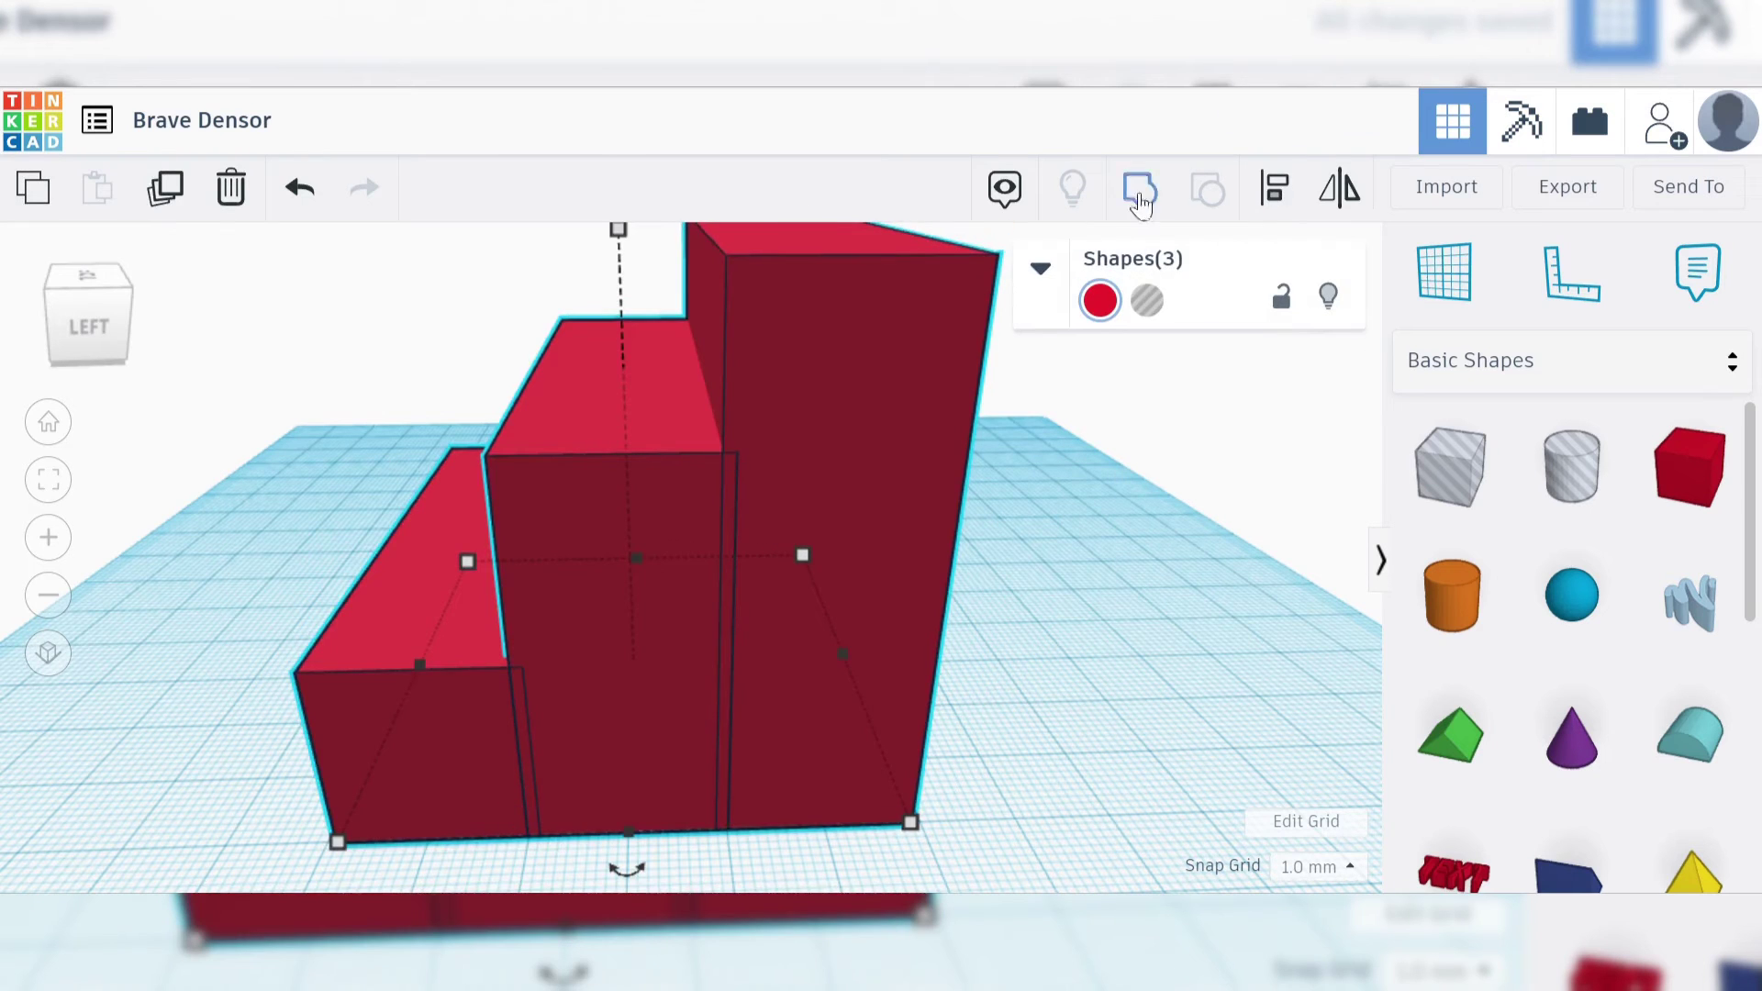
{"action": "right_click_drag", "start_coordinate": [688, 735], "coordinate": [805, 476]}
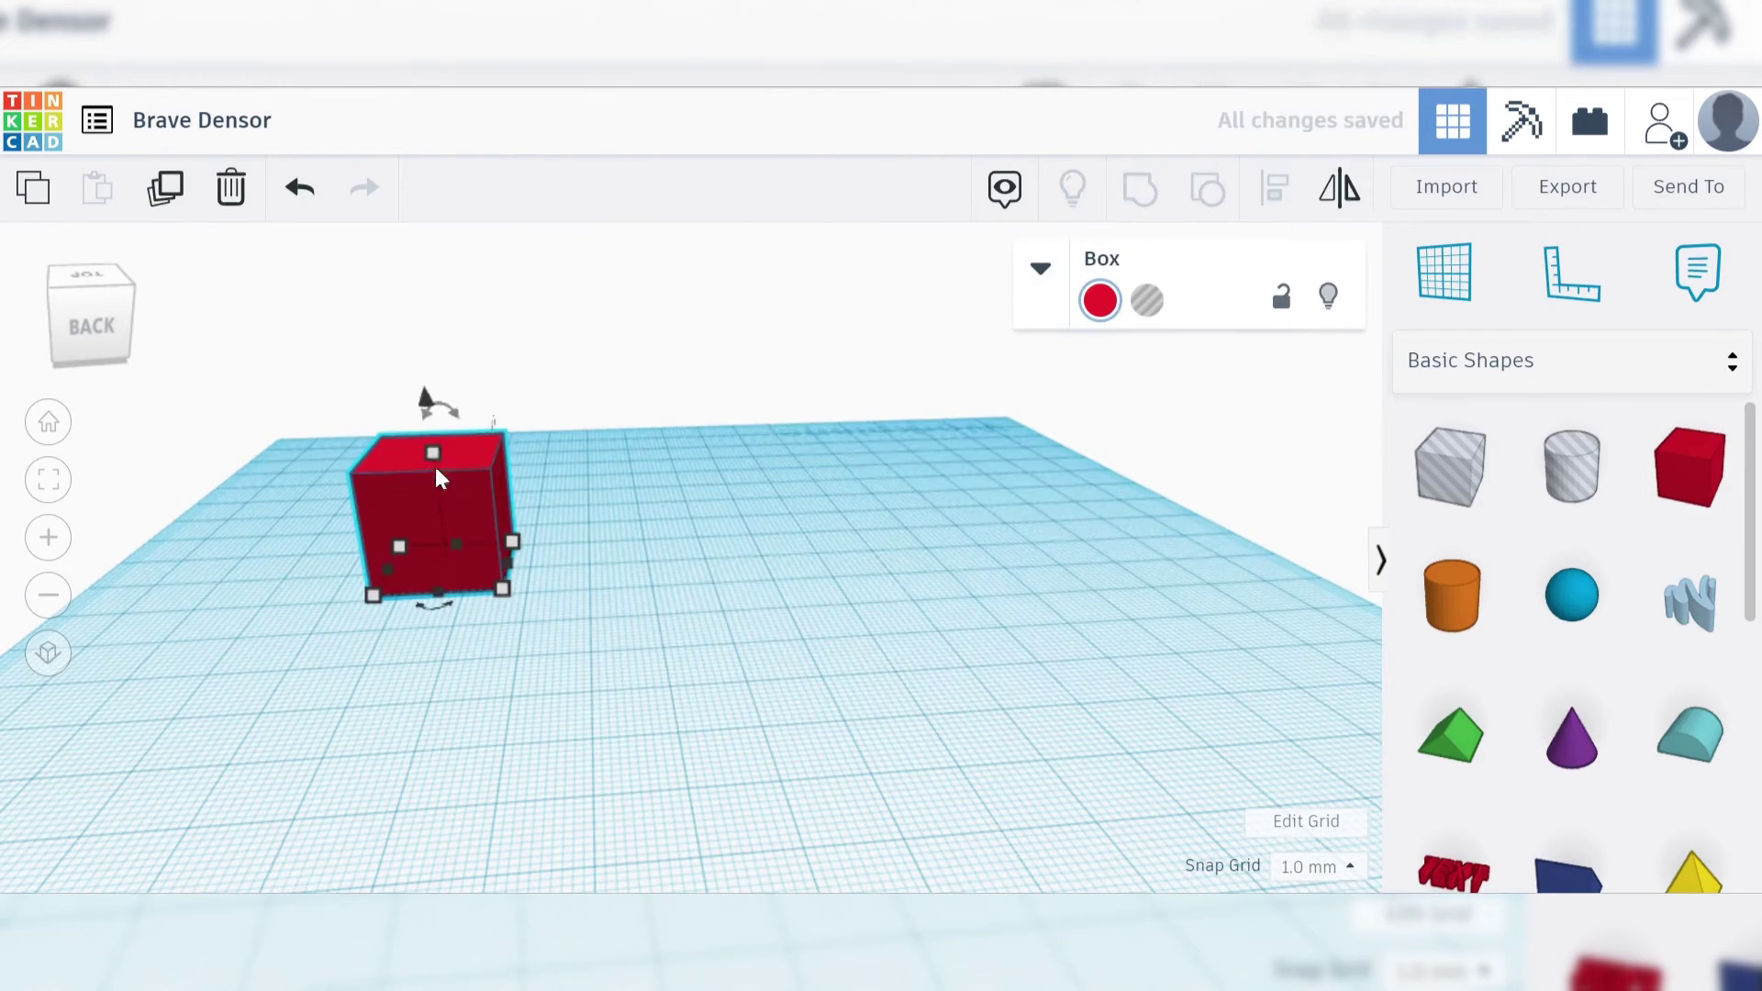
Stretch the new red box in height, length and width into one large block.
{"action": "left_click_drag", "start_coordinate": [433, 453], "coordinate": [410, 275]}
{"action": "left_click_drag", "start_coordinate": [507, 562], "coordinate": [1026, 543]}
{"action": "left_click_drag", "start_coordinate": [716, 590], "coordinate": [689, 794]}
{"action": "right_click_drag", "start_coordinate": [790, 698], "coordinate": [440, 799]}
Place a small red box on the workplane near a corner of the large block.
{"action": "left_click_drag", "start_coordinate": [1689, 466], "coordinate": [390, 735]}
{"action": "right_click_drag", "start_coordinate": [622, 807], "coordinate": [902, 799]}
{"action": "left_click", "coordinate": [901, 534]}
{"action": "left_click", "coordinate": [831, 767]}
{"action": "left_click", "coordinate": [781, 778]}
{"action": "scroll", "coordinate": [762, 789], "scroll_direction": "down", "scroll_amount": 3}
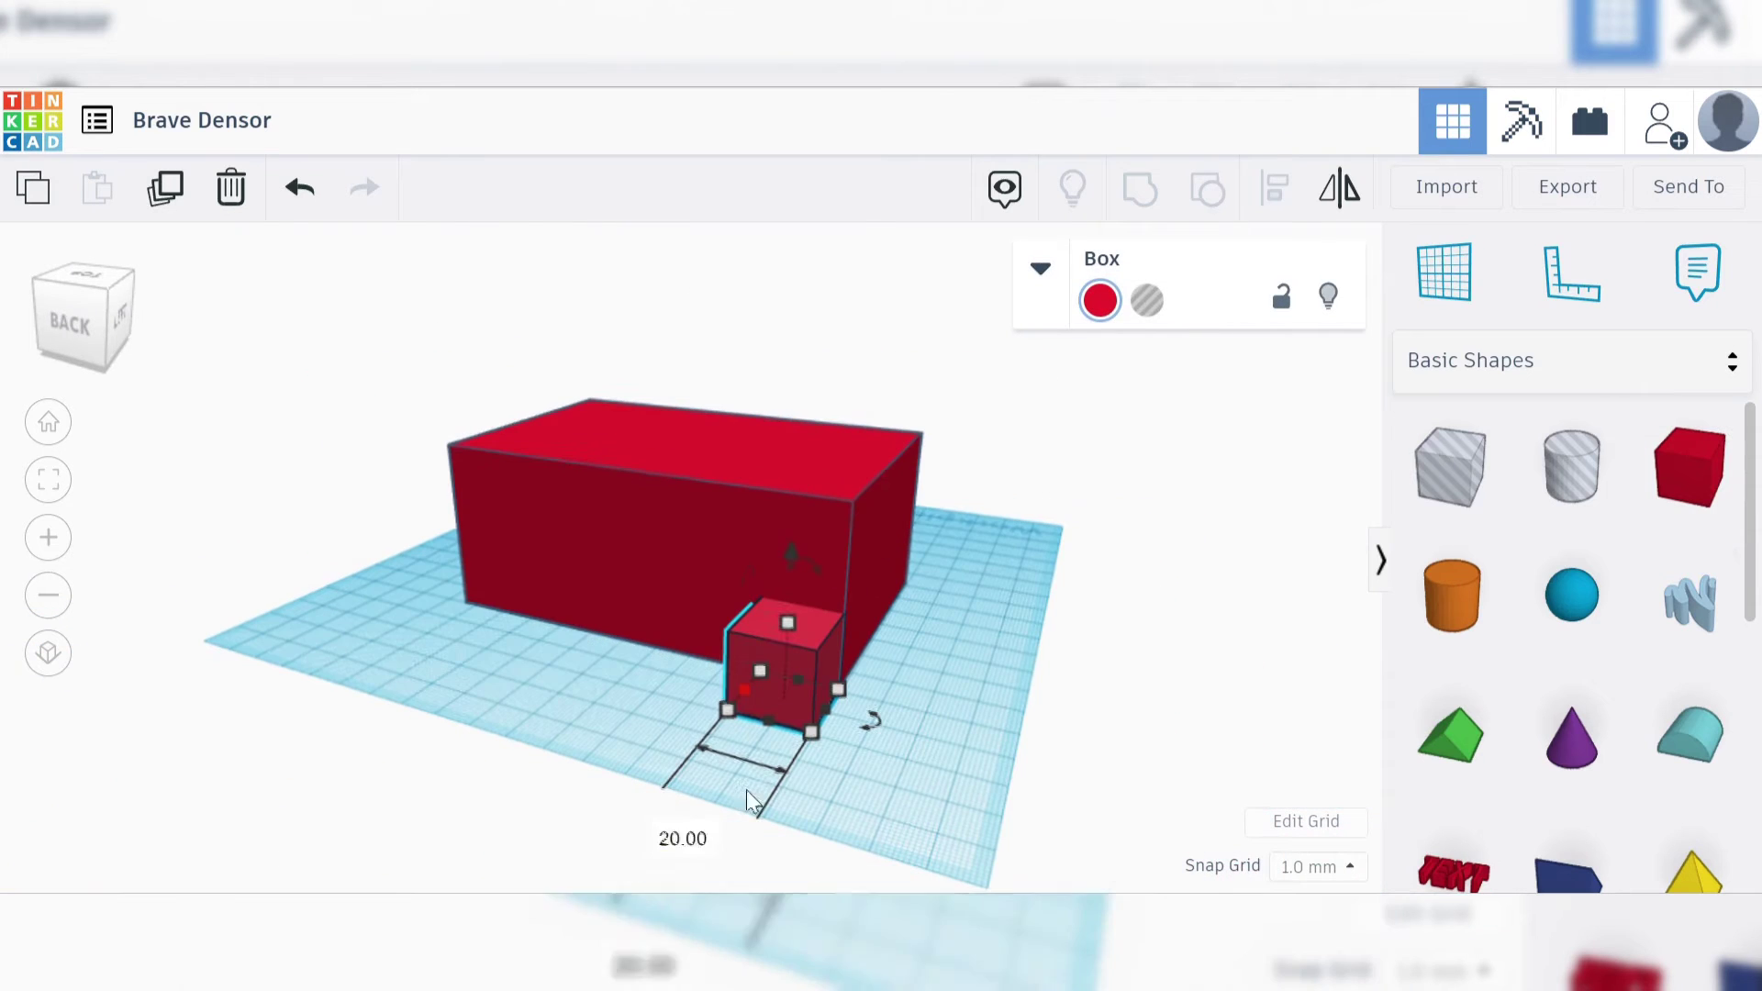
Set the small box's length to 113 mm and change it to a hole.
{"action": "left_click", "coordinate": [681, 838]}
{"action": "type", "text": "113"}
{"action": "key", "text": "Return"}
{"action": "left_click", "coordinate": [1146, 300]}
Align the long hole box with the large block's upper edge.
{"action": "right_click_drag", "start_coordinate": [1101, 680], "coordinate": [415, 654]}
{"action": "left_click", "coordinate": [592, 560], "text": "shift"}
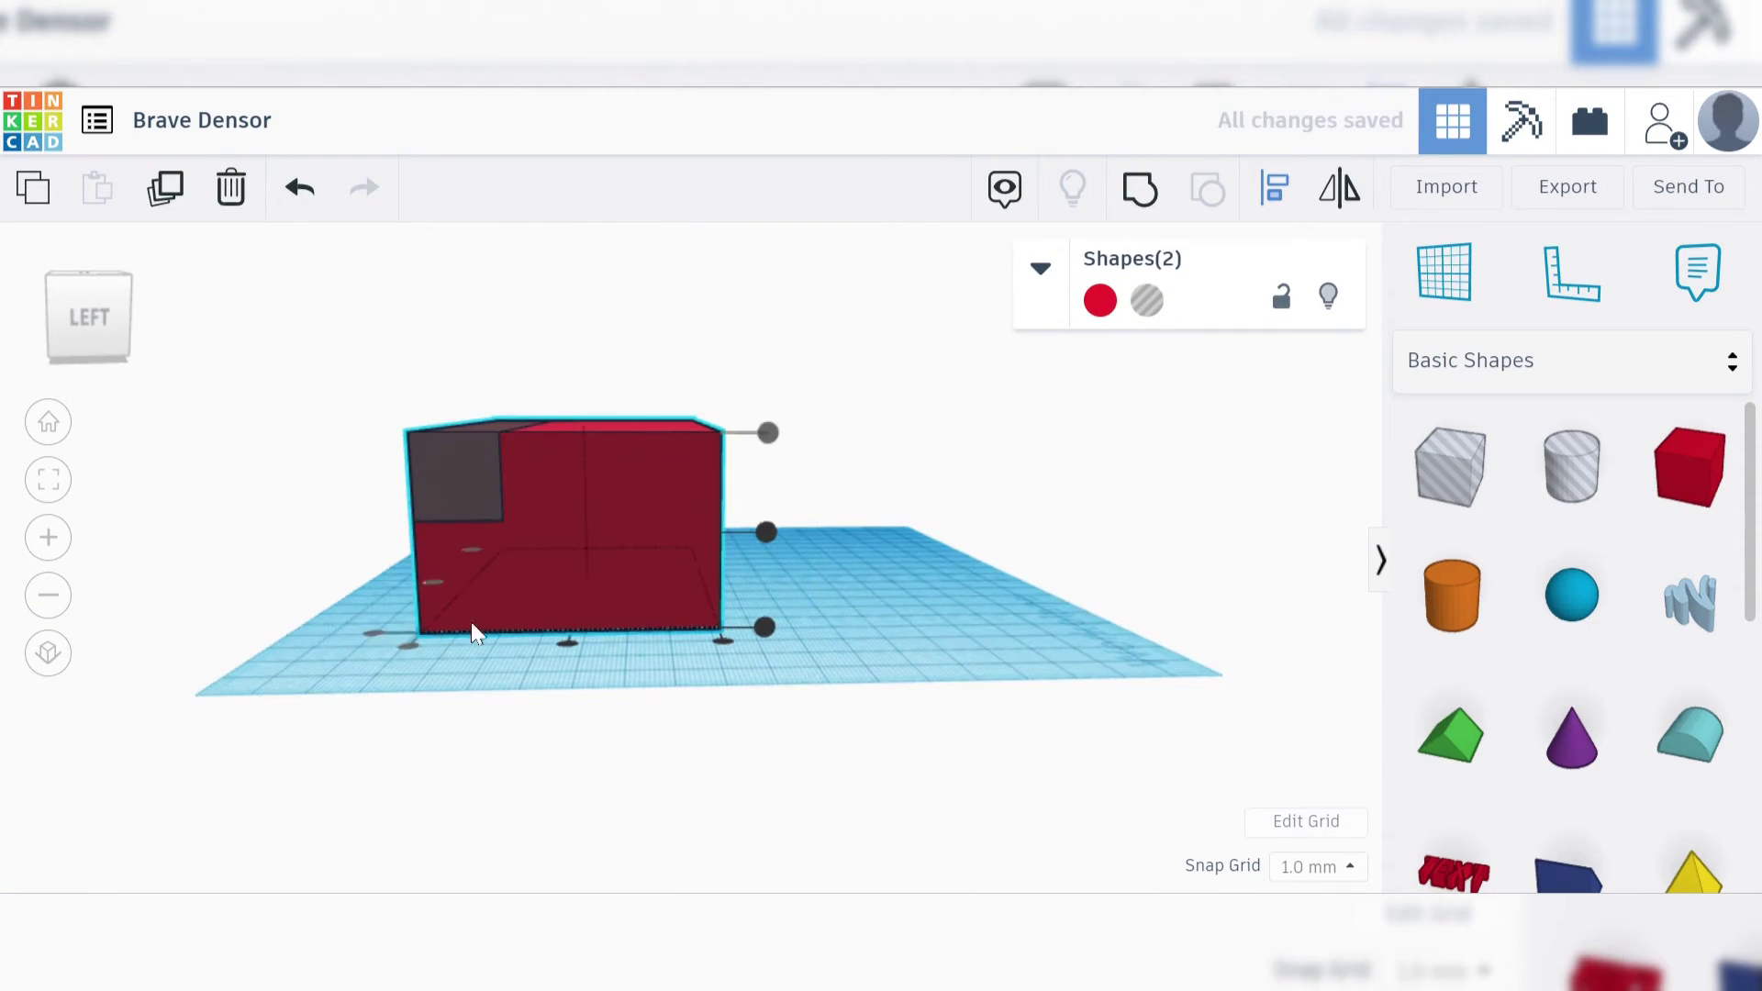
Duplicate the long hole box and move the copy 20 mm inward across the top of the large block.
{"action": "left_click", "coordinate": [461, 510]}
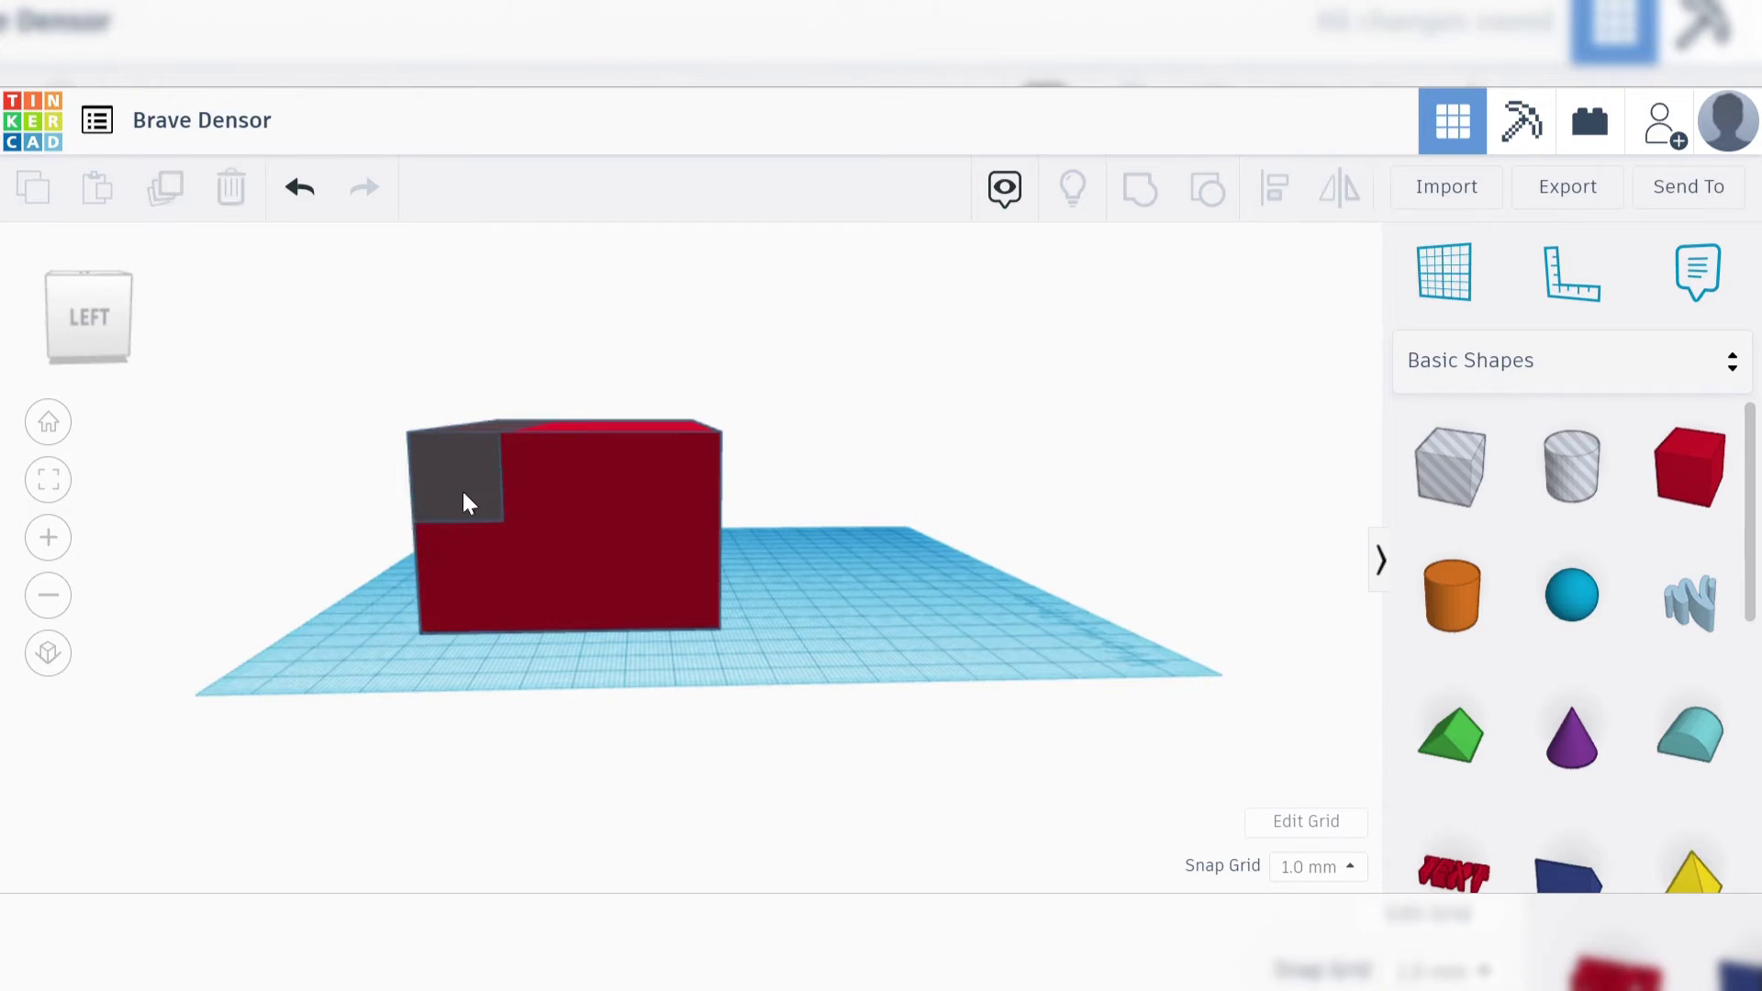
{"action": "key", "text": "ctrl+z"}
{"action": "right_click_drag", "start_coordinate": [455, 504], "coordinate": [497, 534]}
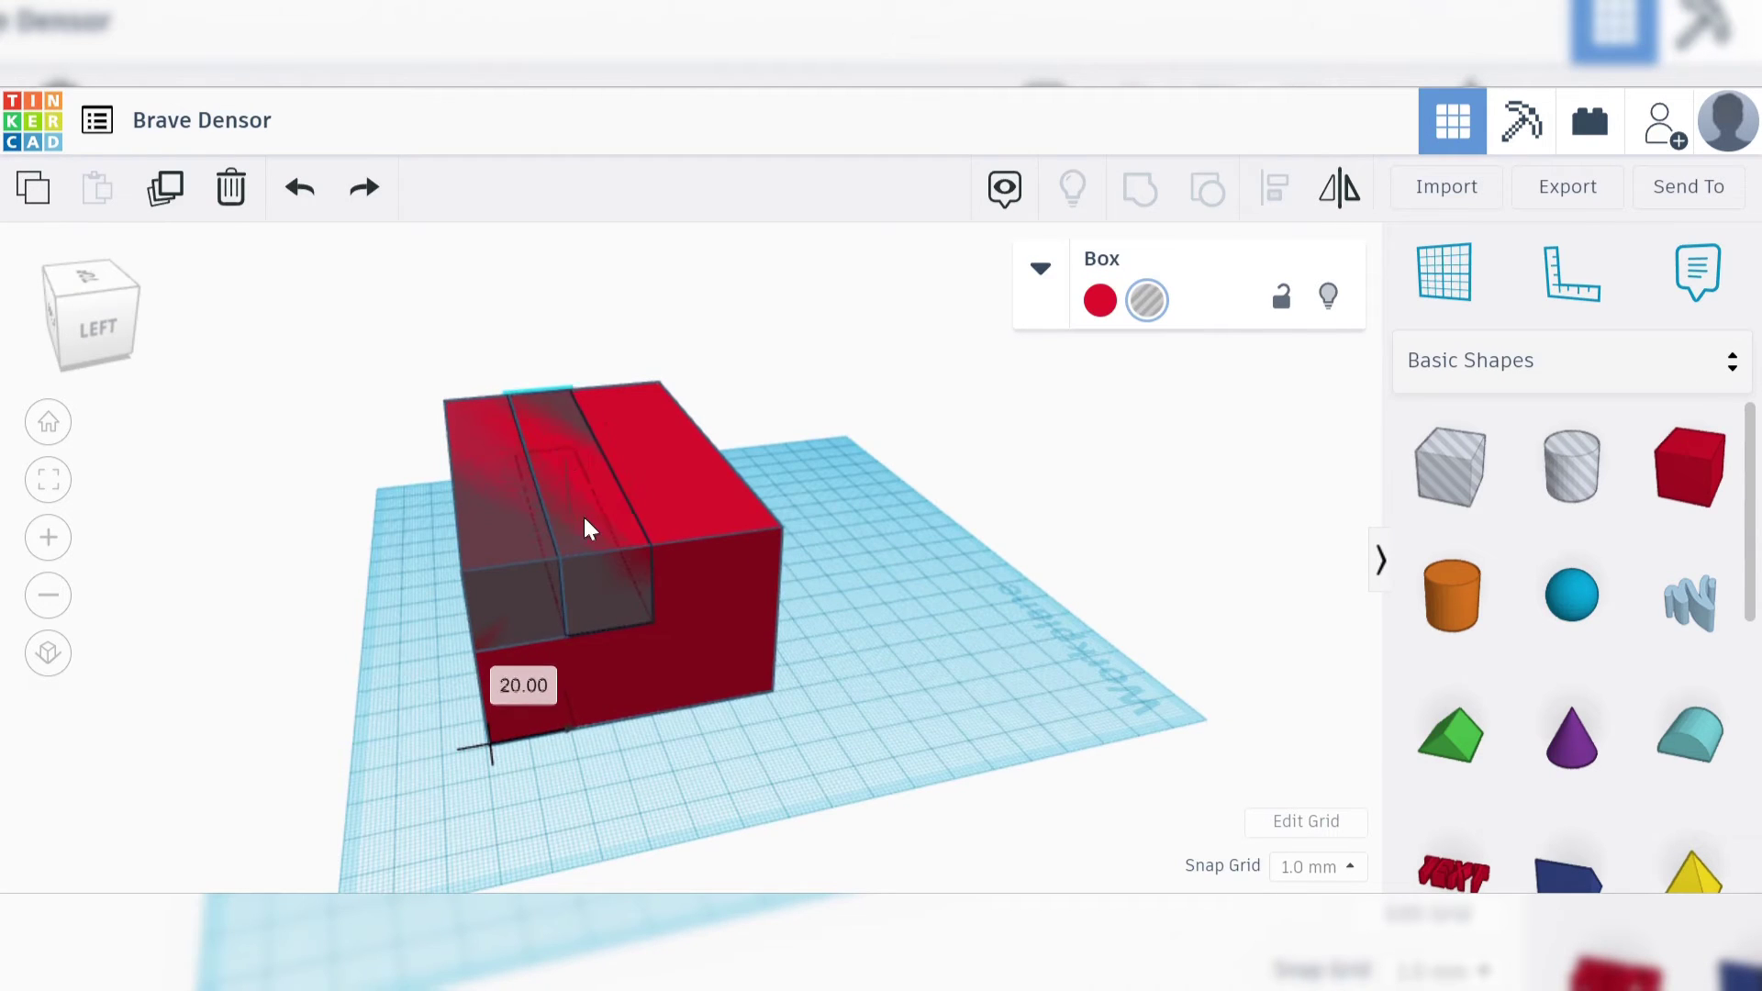
Reposition the outer hole box lower and outward so it cuts a deeper step along the block's long edge.
{"action": "right_click_drag", "start_coordinate": [913, 669], "coordinate": [1136, 624]}
{"action": "left_click", "coordinate": [701, 532]}
{"action": "left_click", "coordinate": [1135, 625]}
{"action": "left_click_drag", "start_coordinate": [596, 522], "coordinate": [615, 561]}
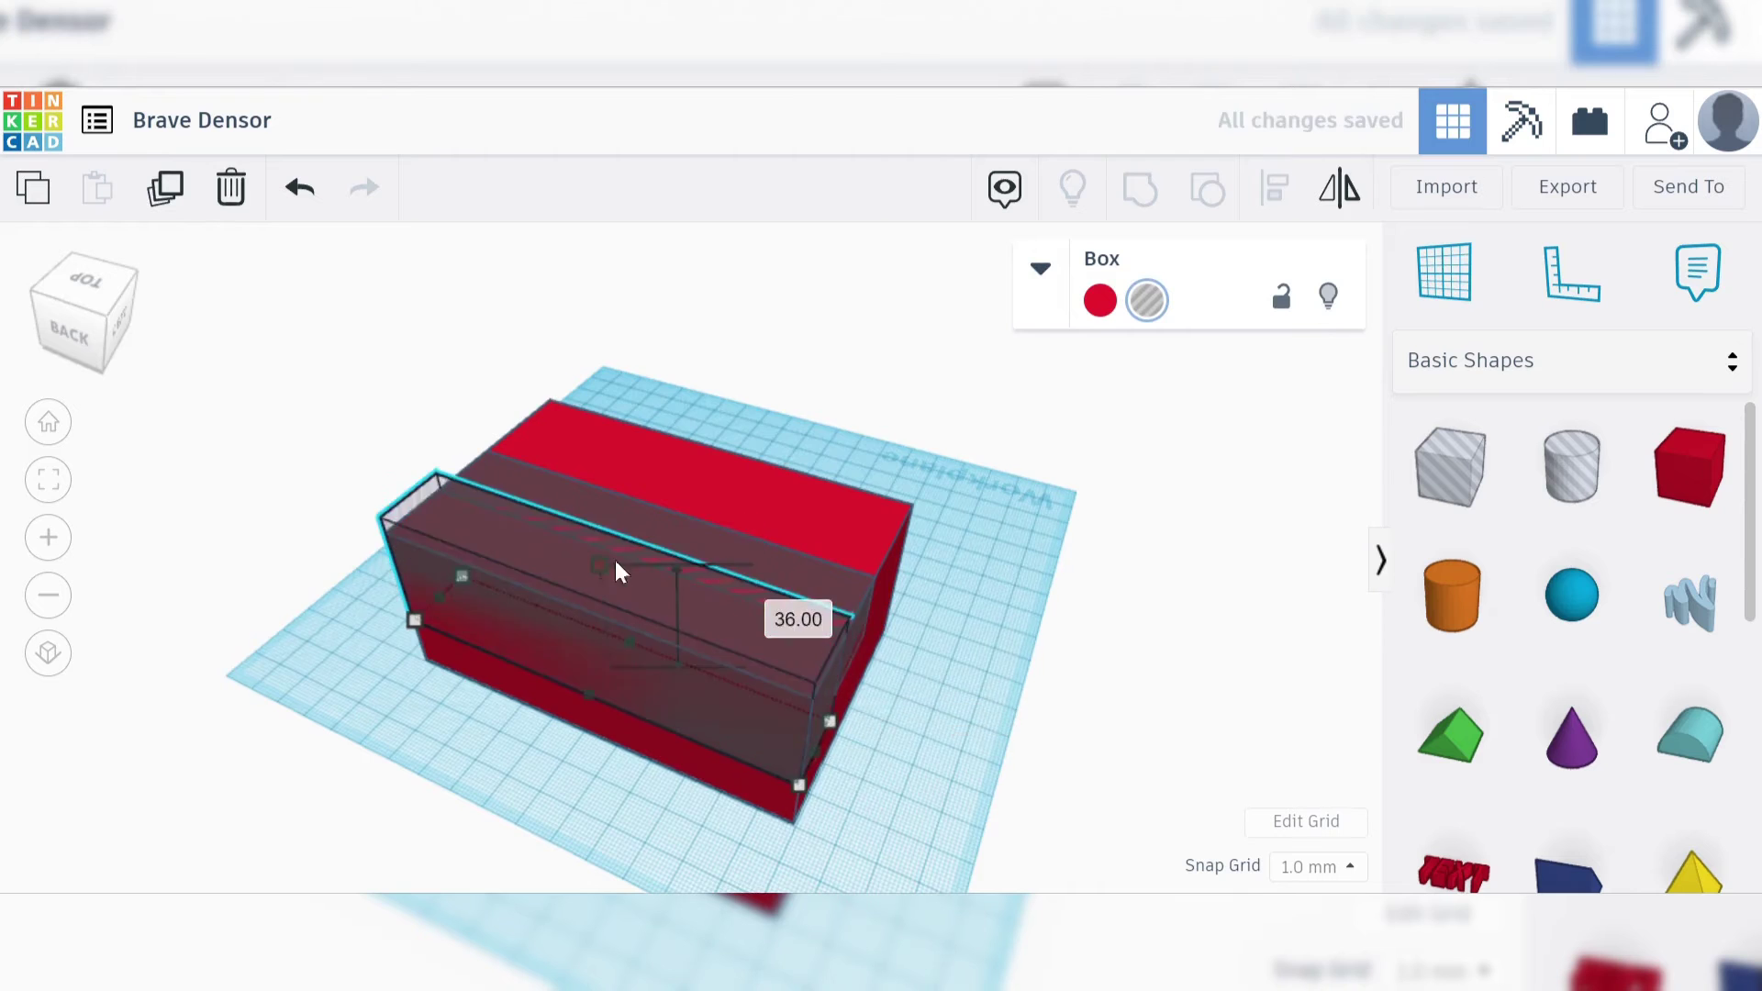
Position a third hole box higher up across the block's top, behind the middle hole, for a shallower step.
{"action": "right_click_drag", "start_coordinate": [616, 560], "coordinate": [459, 556]}
{"action": "left_click_drag", "start_coordinate": [632, 527], "coordinate": [625, 507]}
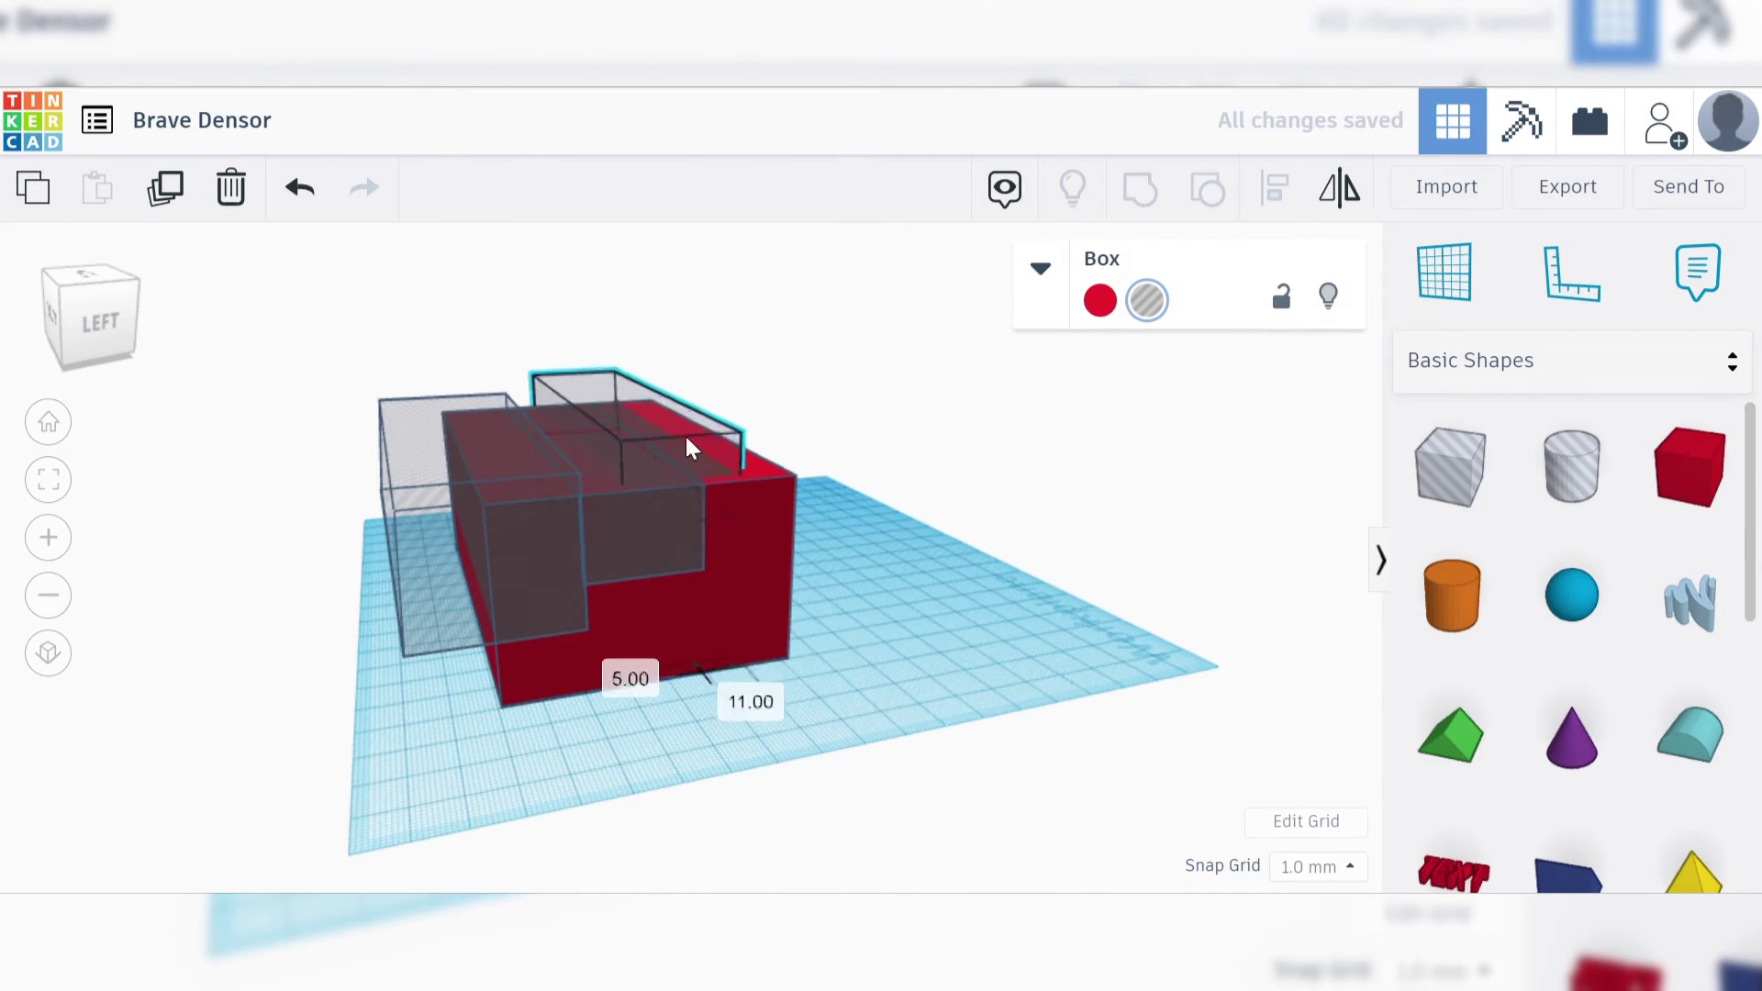
{"action": "left_click_drag", "start_coordinate": [551, 363], "coordinate": [385, 740]}
Select the large block with its three hole boxes and group them to cut out the stairs.
{"action": "left_click", "coordinate": [802, 767]}
{"action": "right_click_drag", "start_coordinate": [803, 768], "coordinate": [1010, 789]}
{"action": "left_click_drag", "start_coordinate": [394, 358], "coordinate": [834, 779]}
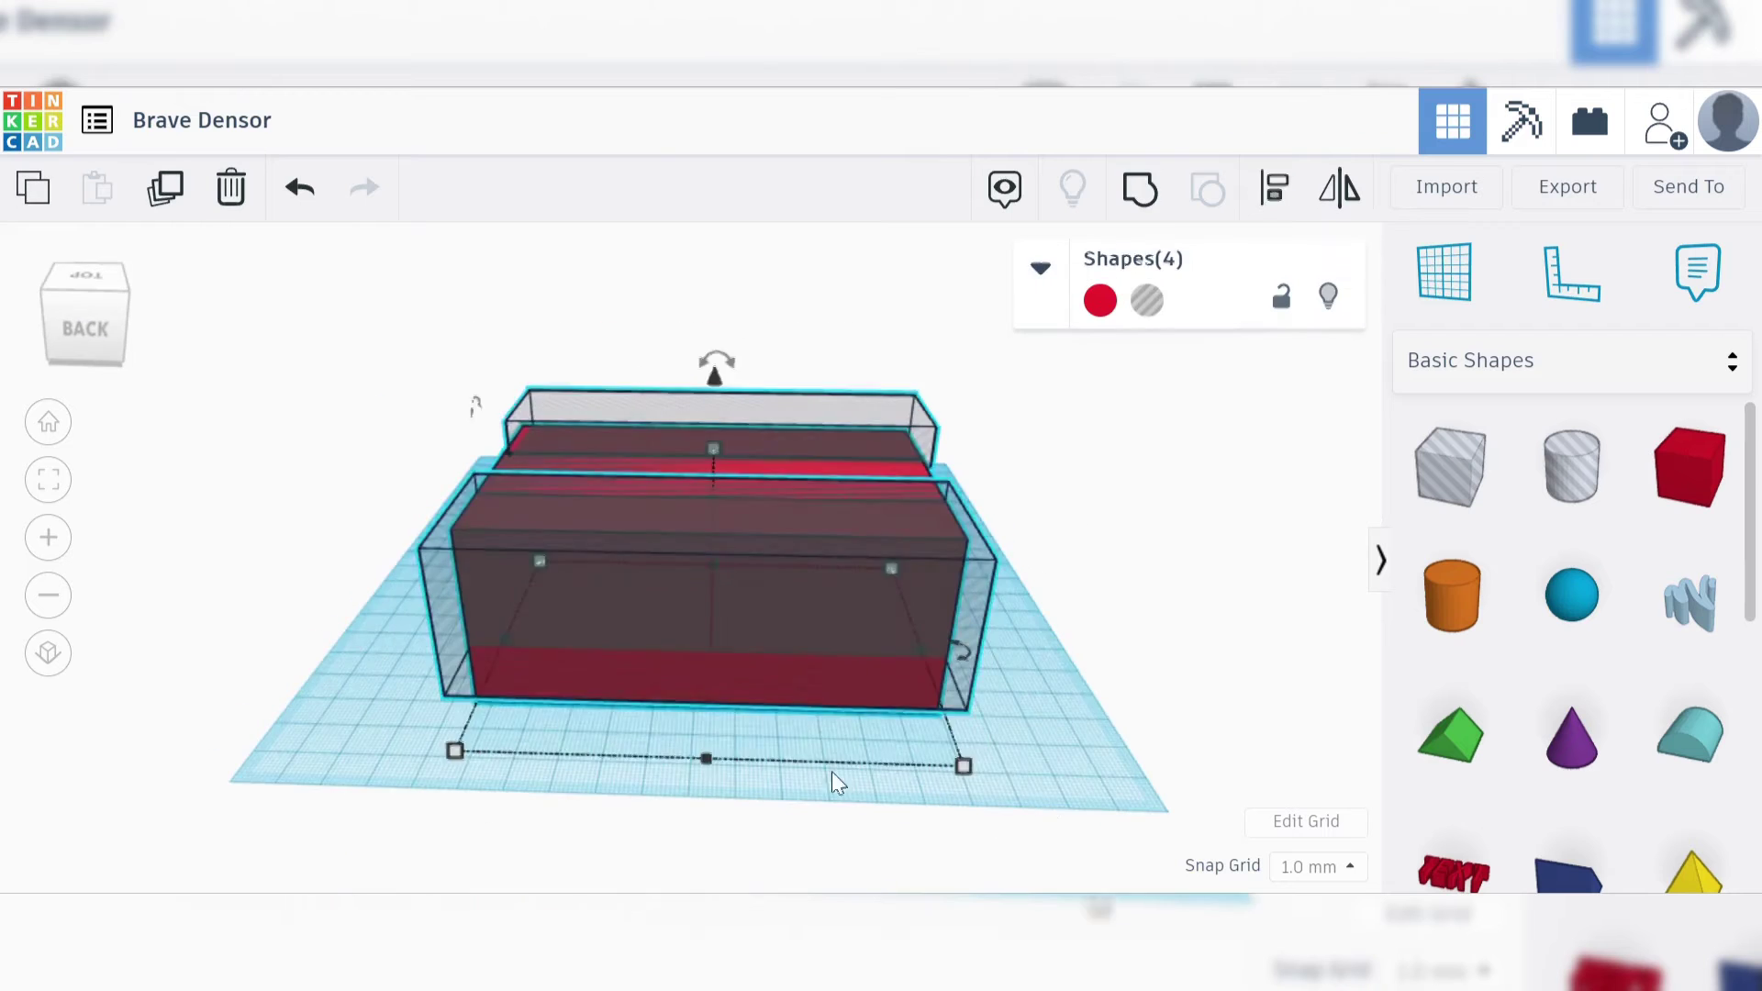
{"action": "key", "text": "l"}
{"action": "right_click_drag", "start_coordinate": [1055, 734], "coordinate": [877, 627]}
{"action": "key", "text": "ctrl+g"}
{"action": "right_click_drag", "start_coordinate": [299, 563], "coordinate": [653, 602]}
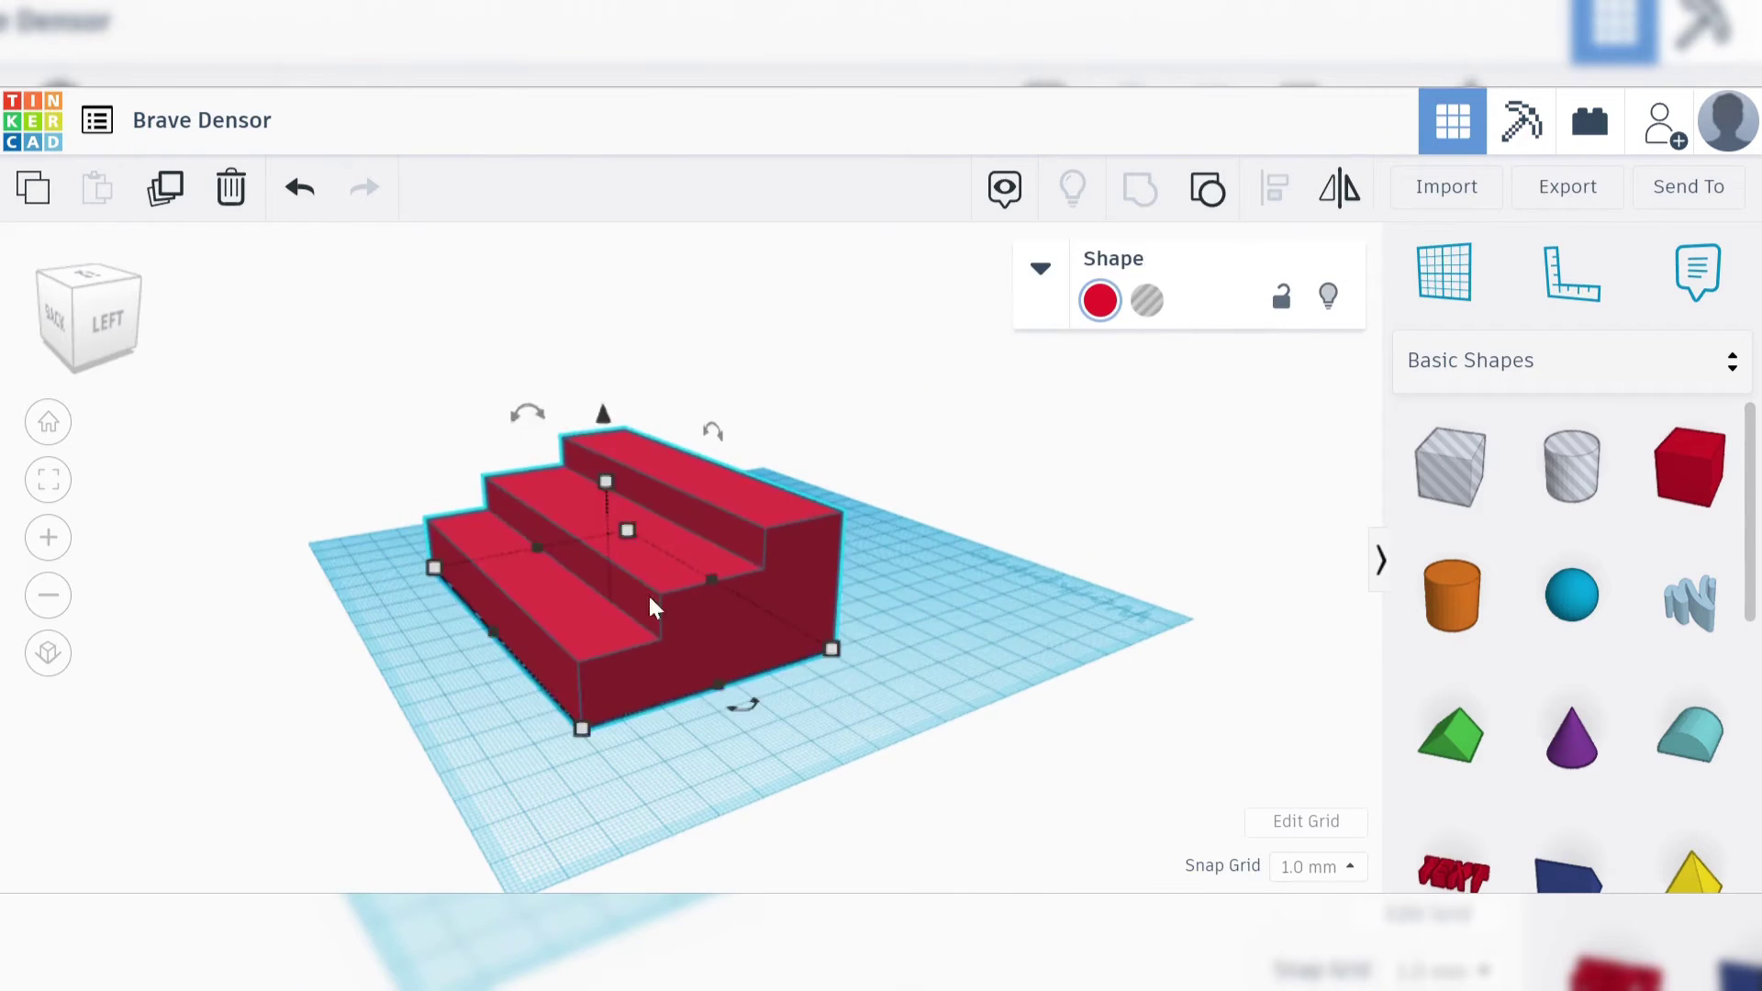
Ungroup the stairs into the block and its hole boxes, and group all four shapes again.
{"action": "left_click", "coordinate": [1207, 188]}
{"action": "left_click", "coordinate": [1062, 540]}
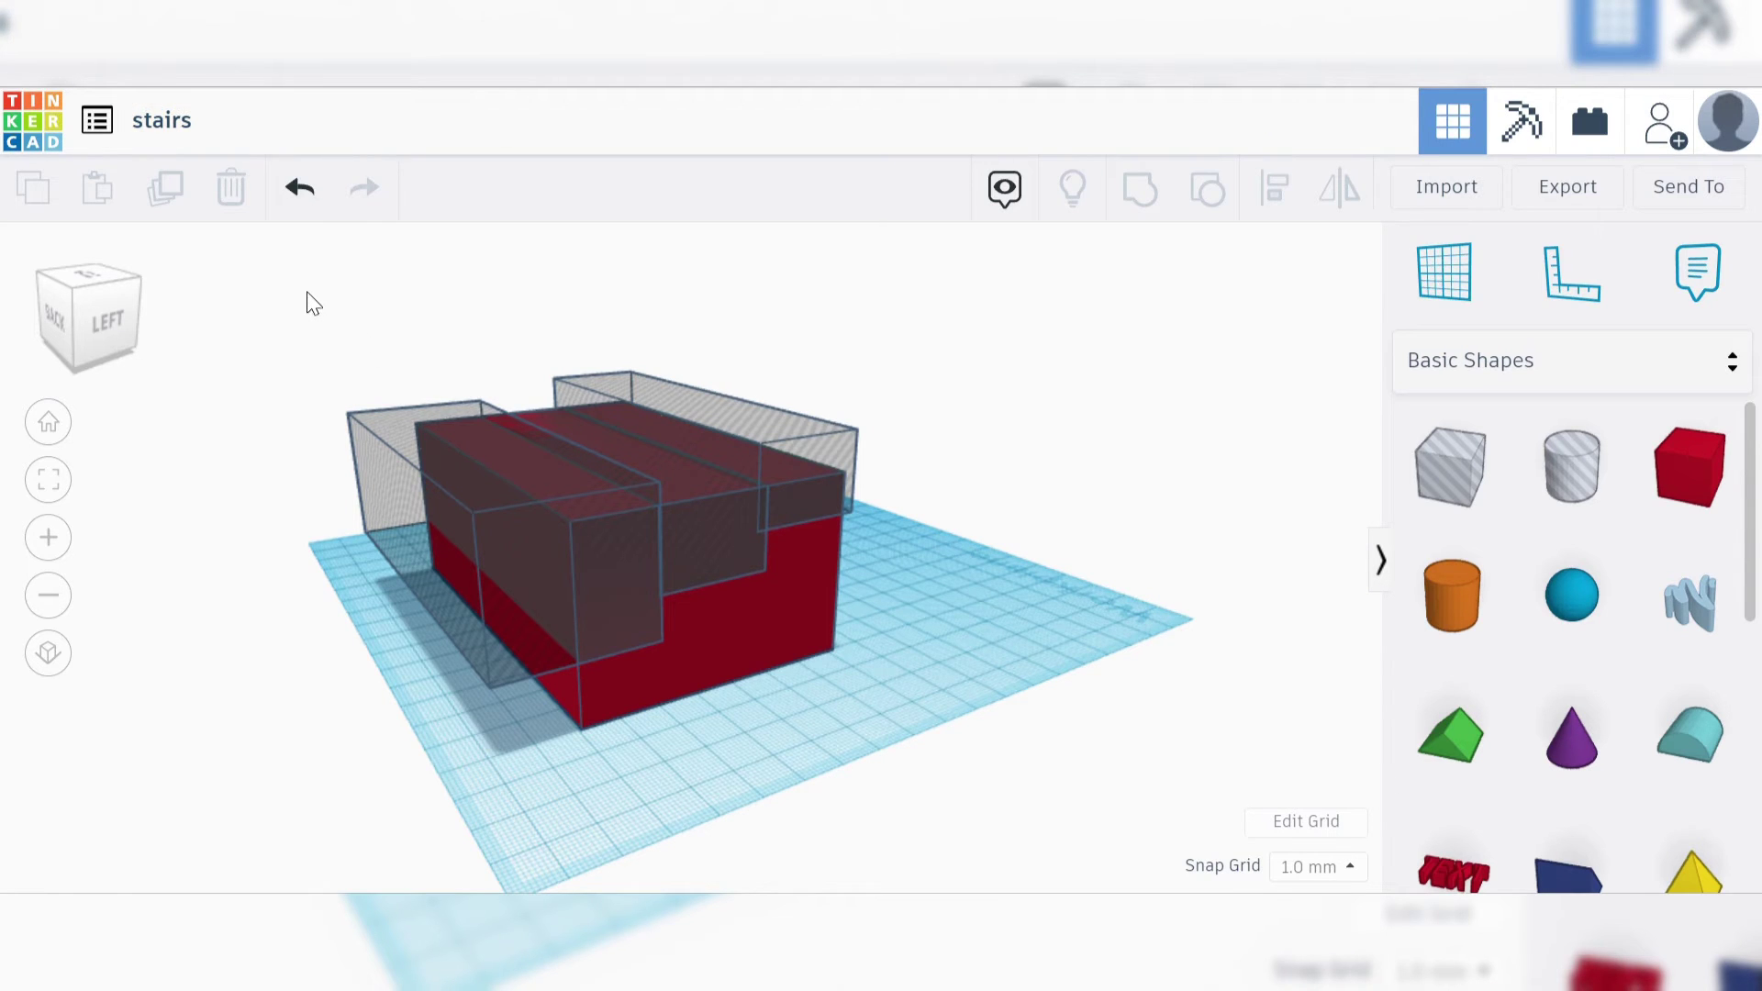
{"action": "left_click_drag", "start_coordinate": [895, 764], "coordinate": [902, 734]}
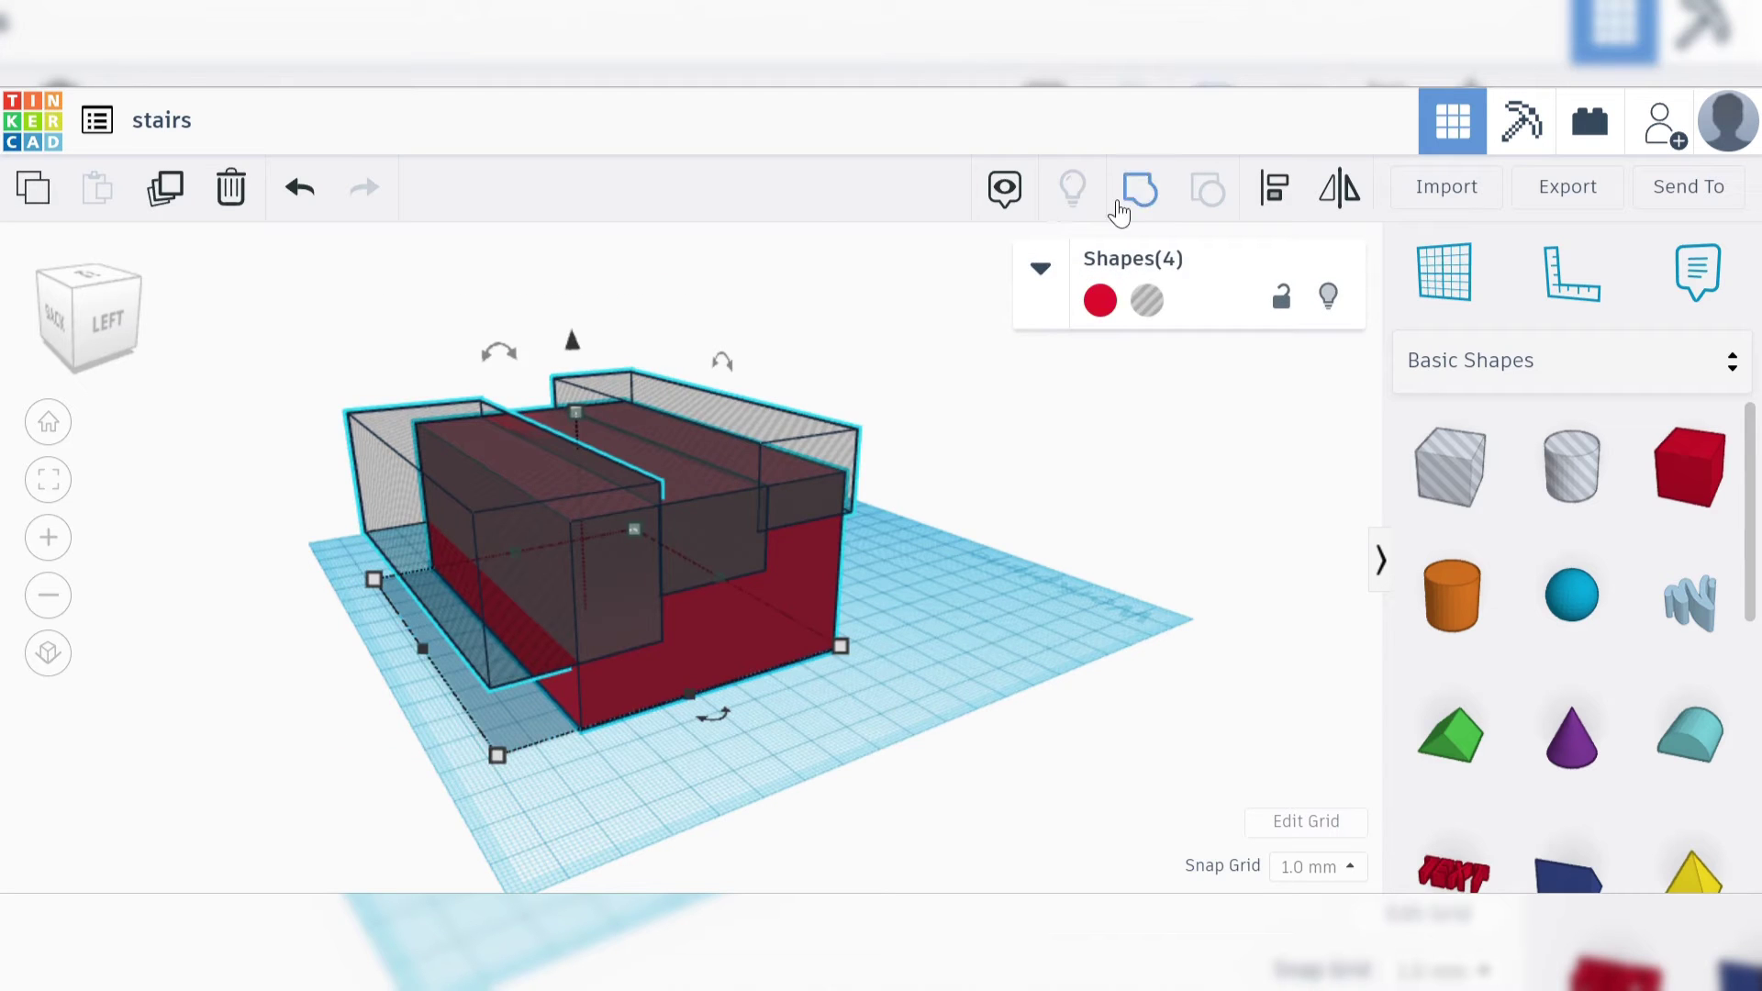
{"action": "left_click", "coordinate": [1114, 213]}
{"action": "right_click_drag", "start_coordinate": [674, 564], "coordinate": [948, 592]}
{"action": "scroll", "coordinate": [945, 588], "scroll_direction": "up", "scroll_amount": 3}
{"action": "scroll", "coordinate": [944, 588], "scroll_direction": "down", "scroll_amount": 3}
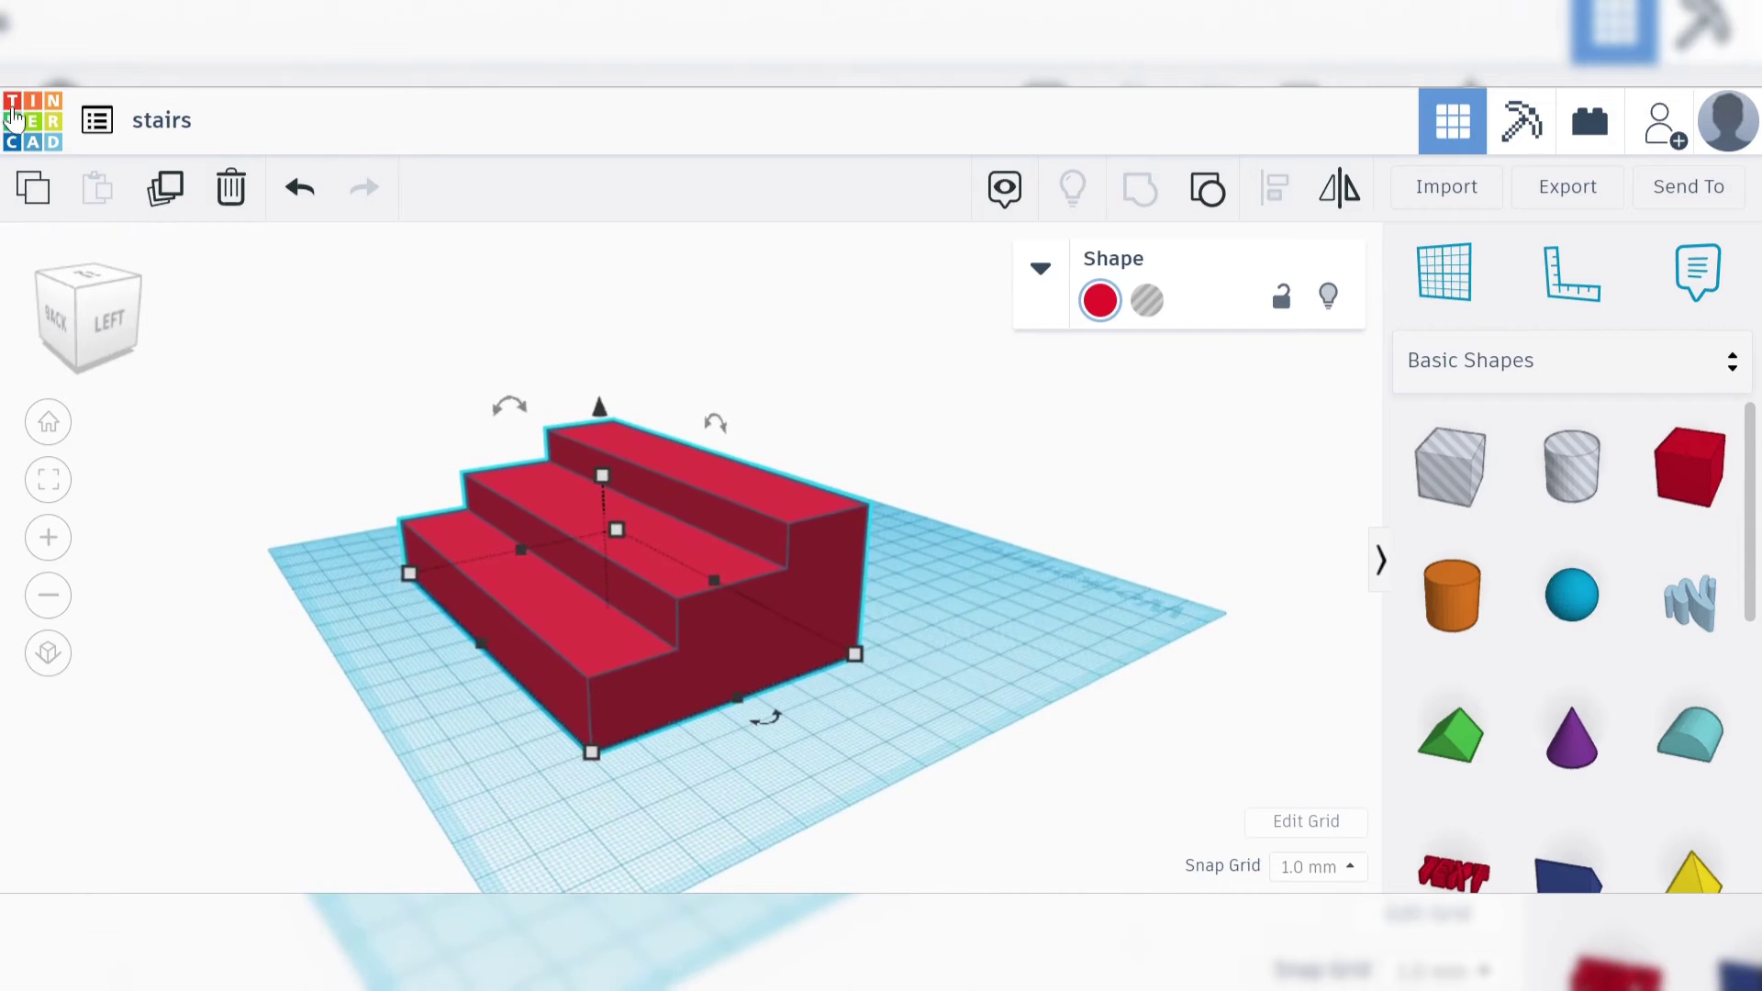
Return to the design dashboard and open the details of the stairs design.
{"action": "left_click", "coordinate": [15, 115]}
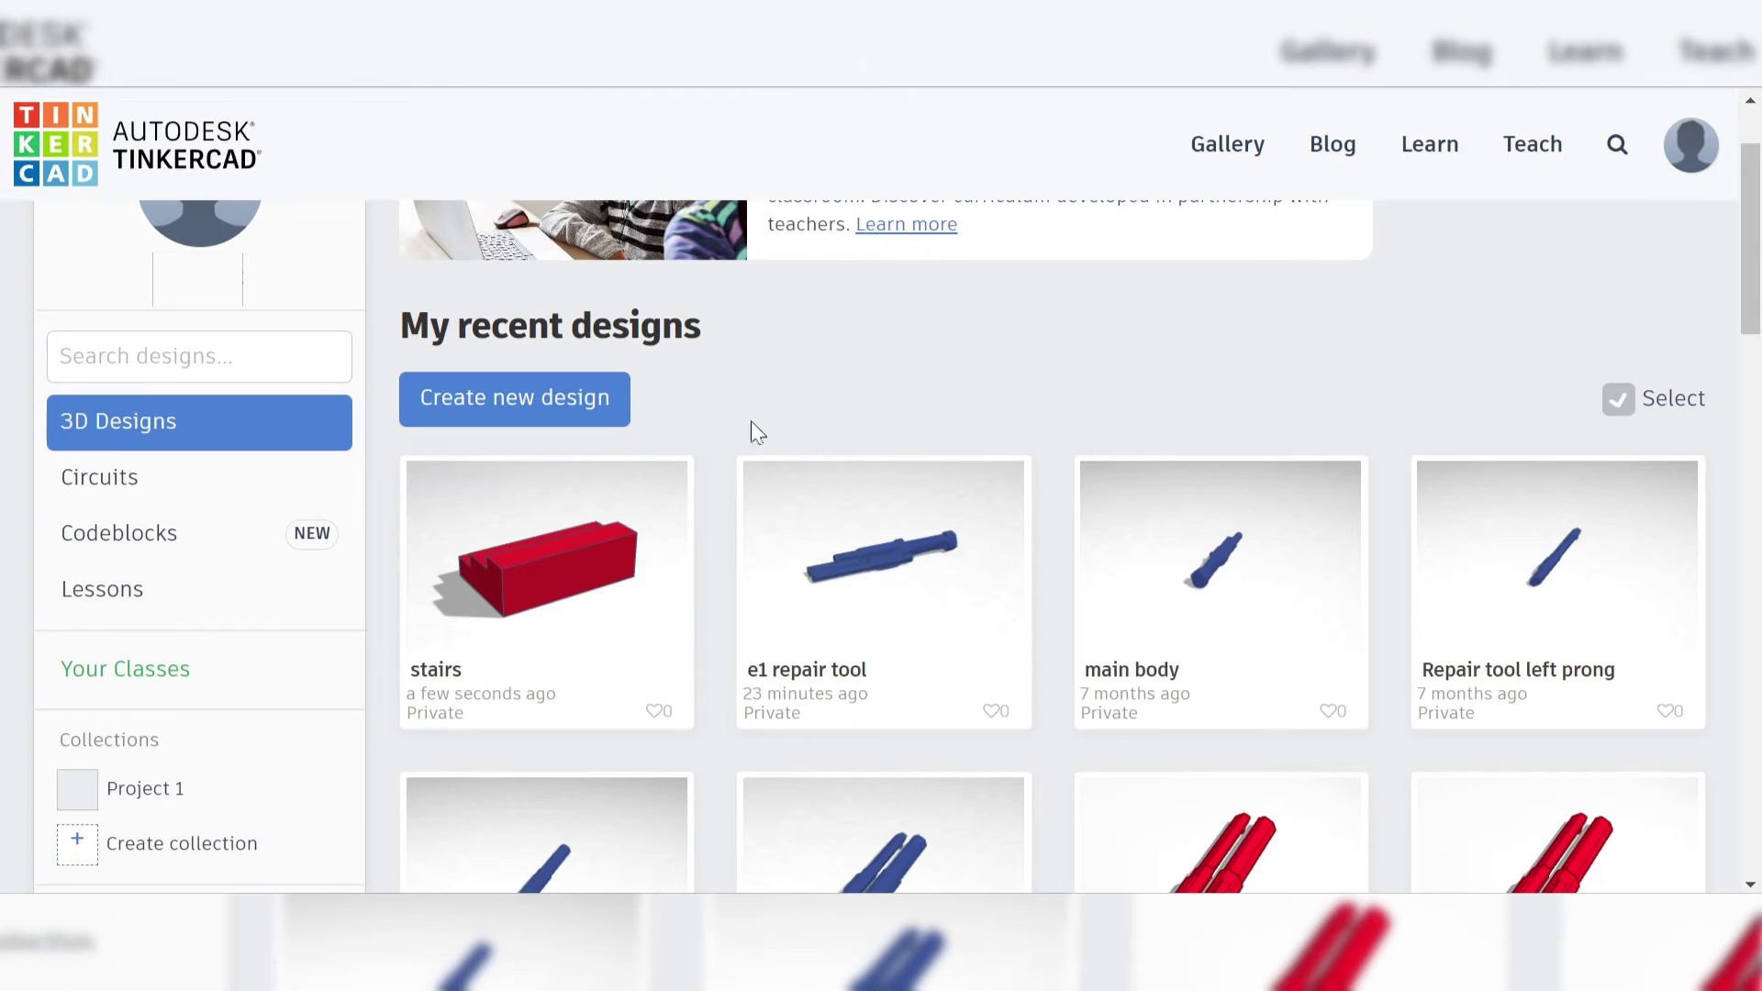
{"action": "mouse_move", "coordinate": [413, 570]}
{"action": "left_click", "coordinate": [492, 604]}
{"action": "scroll", "coordinate": [680, 605], "scroll_direction": "down", "scroll_amount": 2}
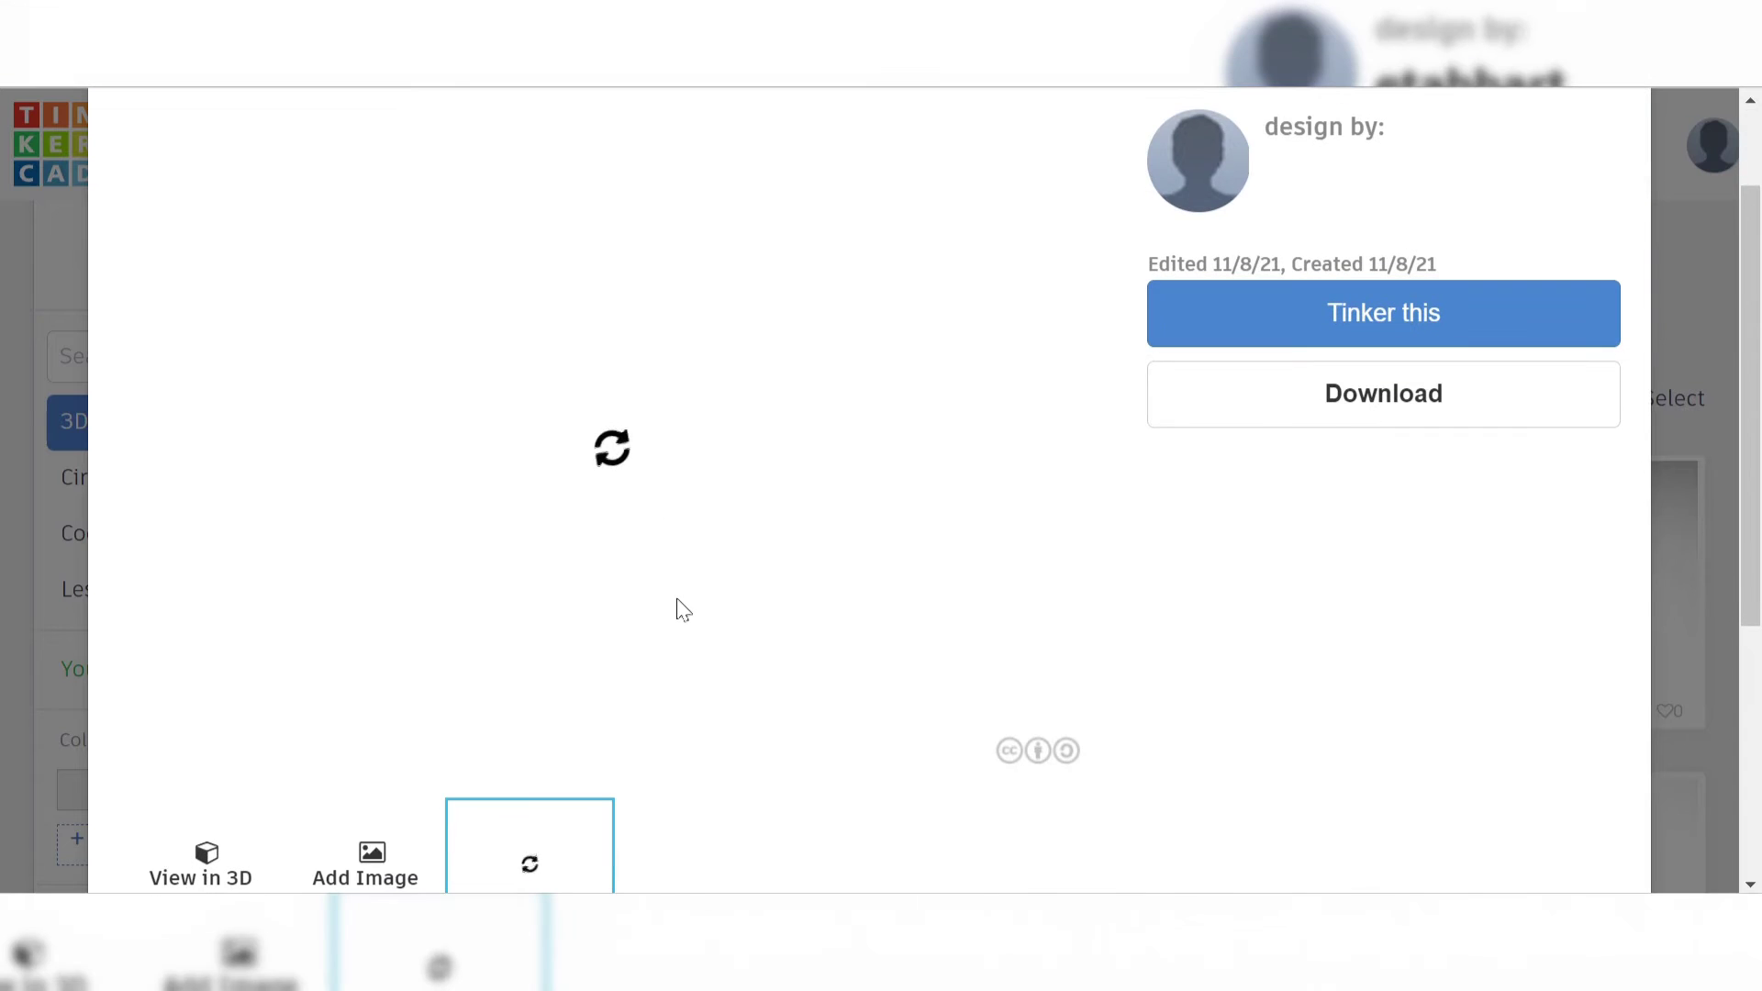
{"action": "scroll", "coordinate": [819, 613], "scroll_direction": "up", "scroll_amount": 2}
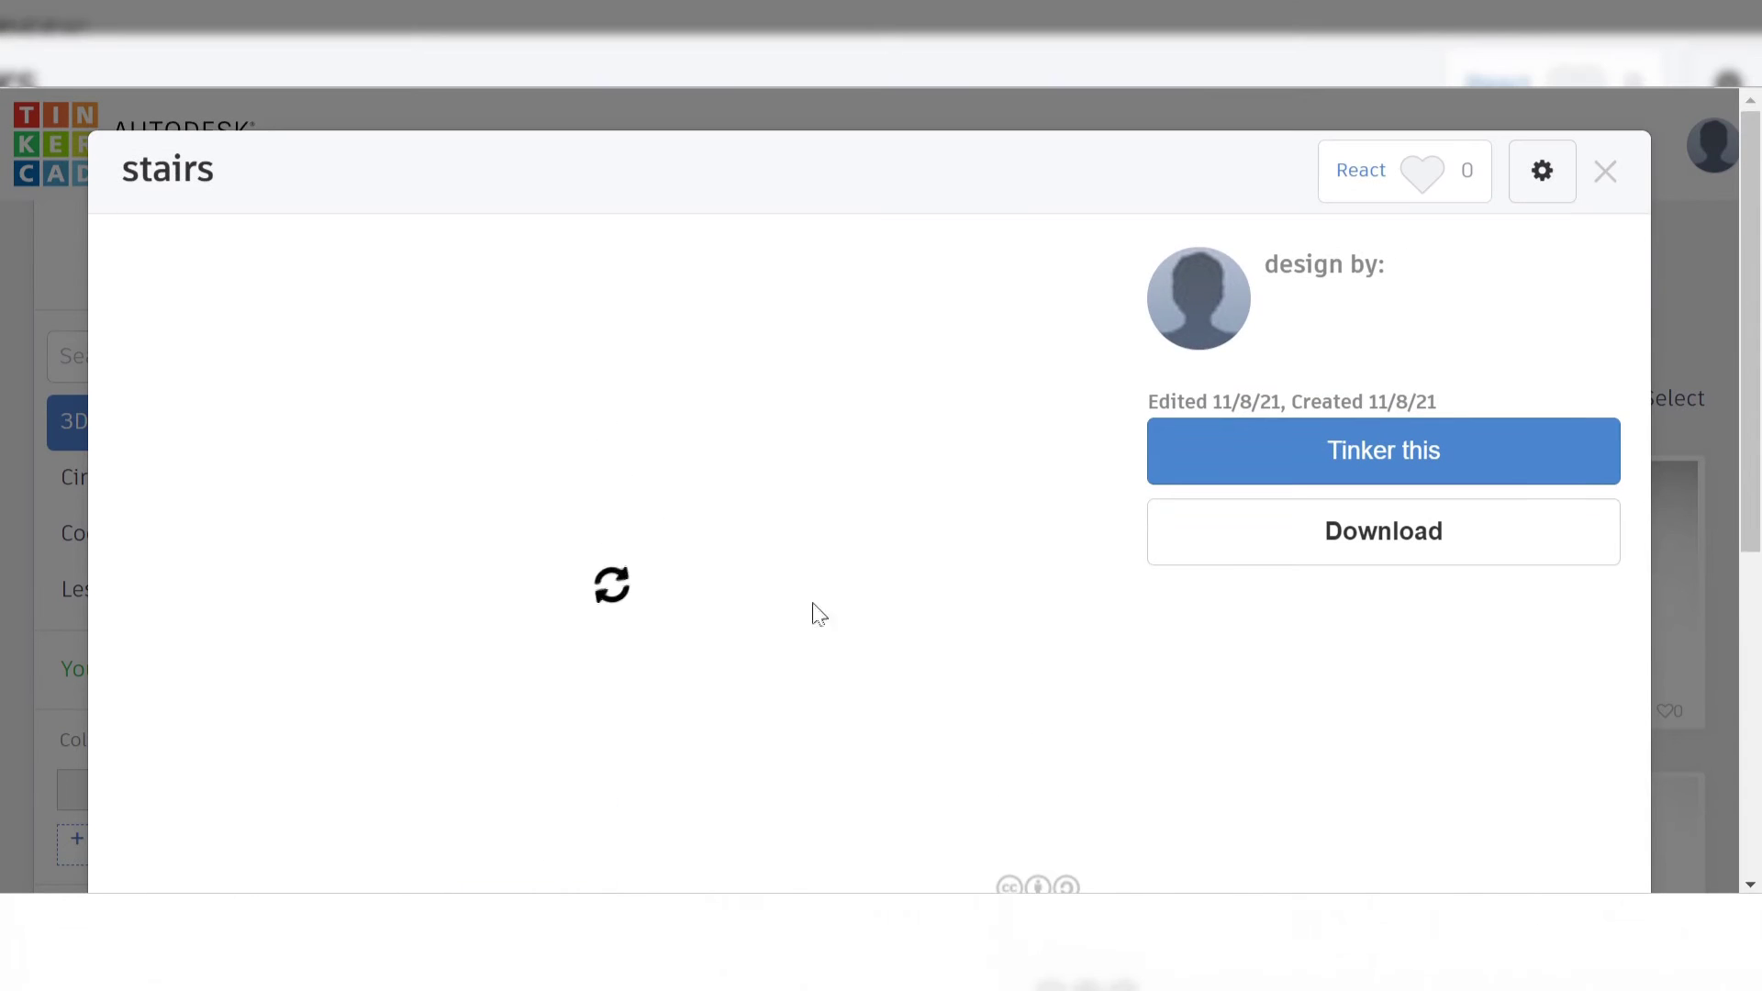
View the download options for the stairs design, and close them and the design's details.
{"action": "left_click", "coordinate": [1346, 558]}
{"action": "scroll", "coordinate": [1267, 579], "scroll_direction": "down", "scroll_amount": 1}
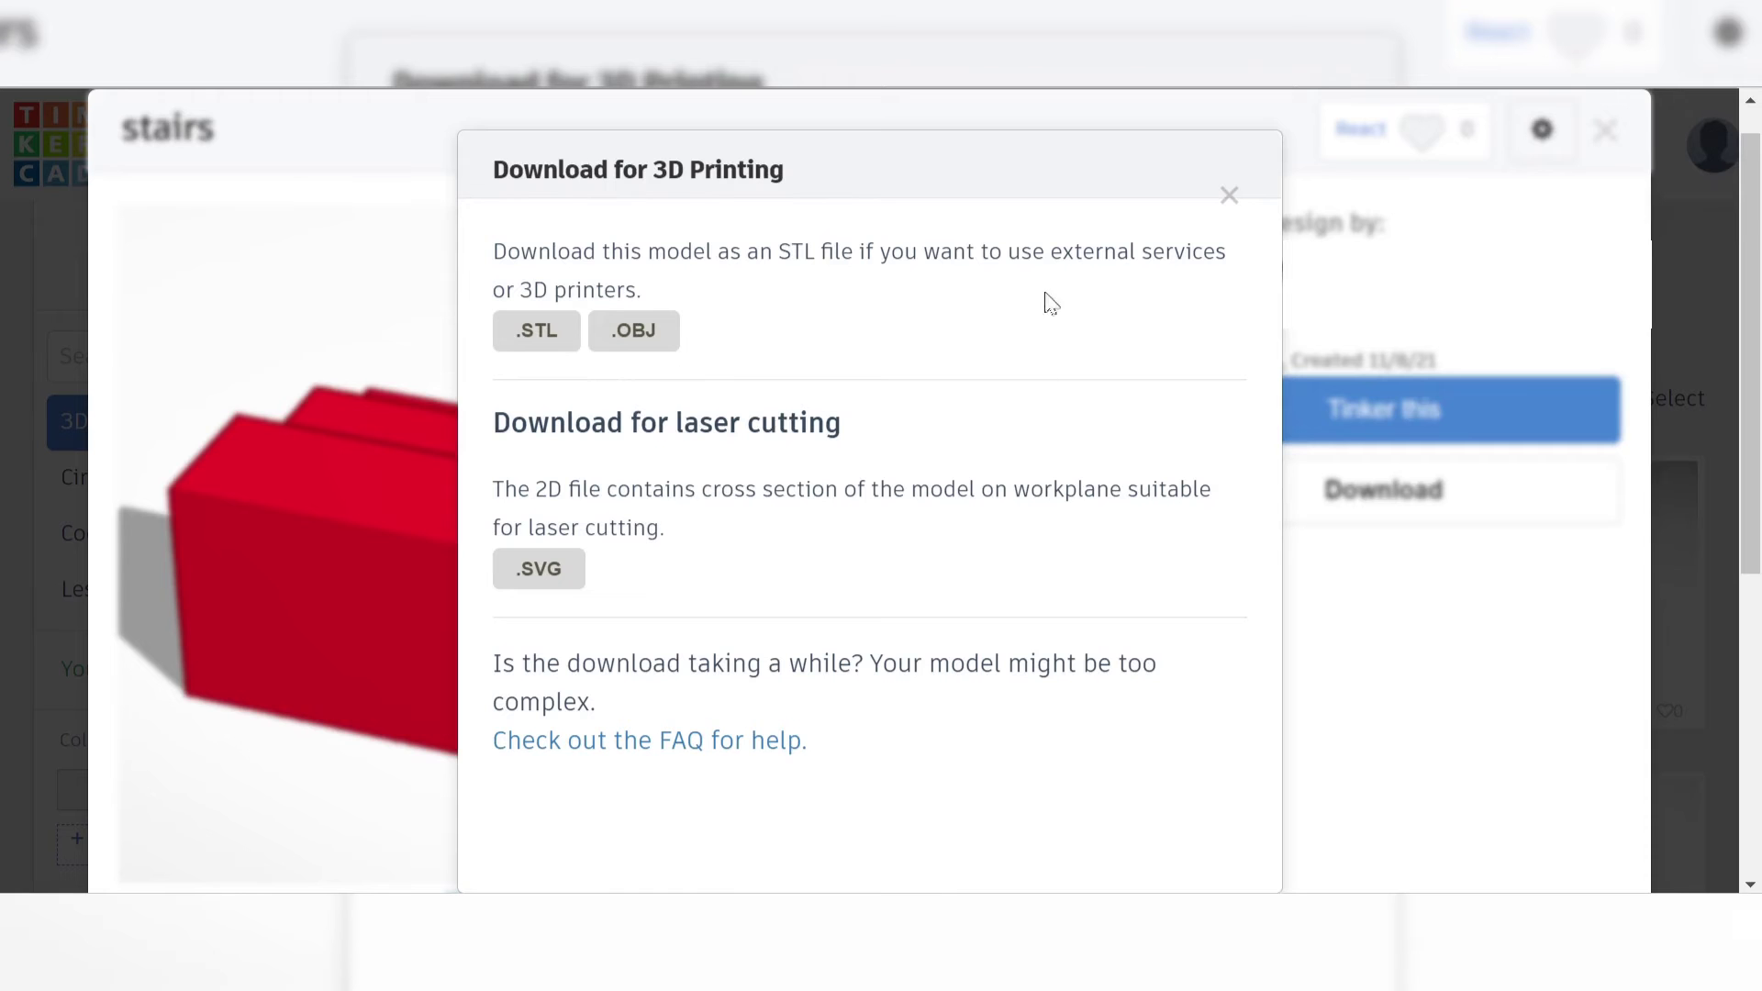
{"action": "left_click", "coordinate": [1230, 198]}
{"action": "left_click", "coordinate": [1606, 183]}
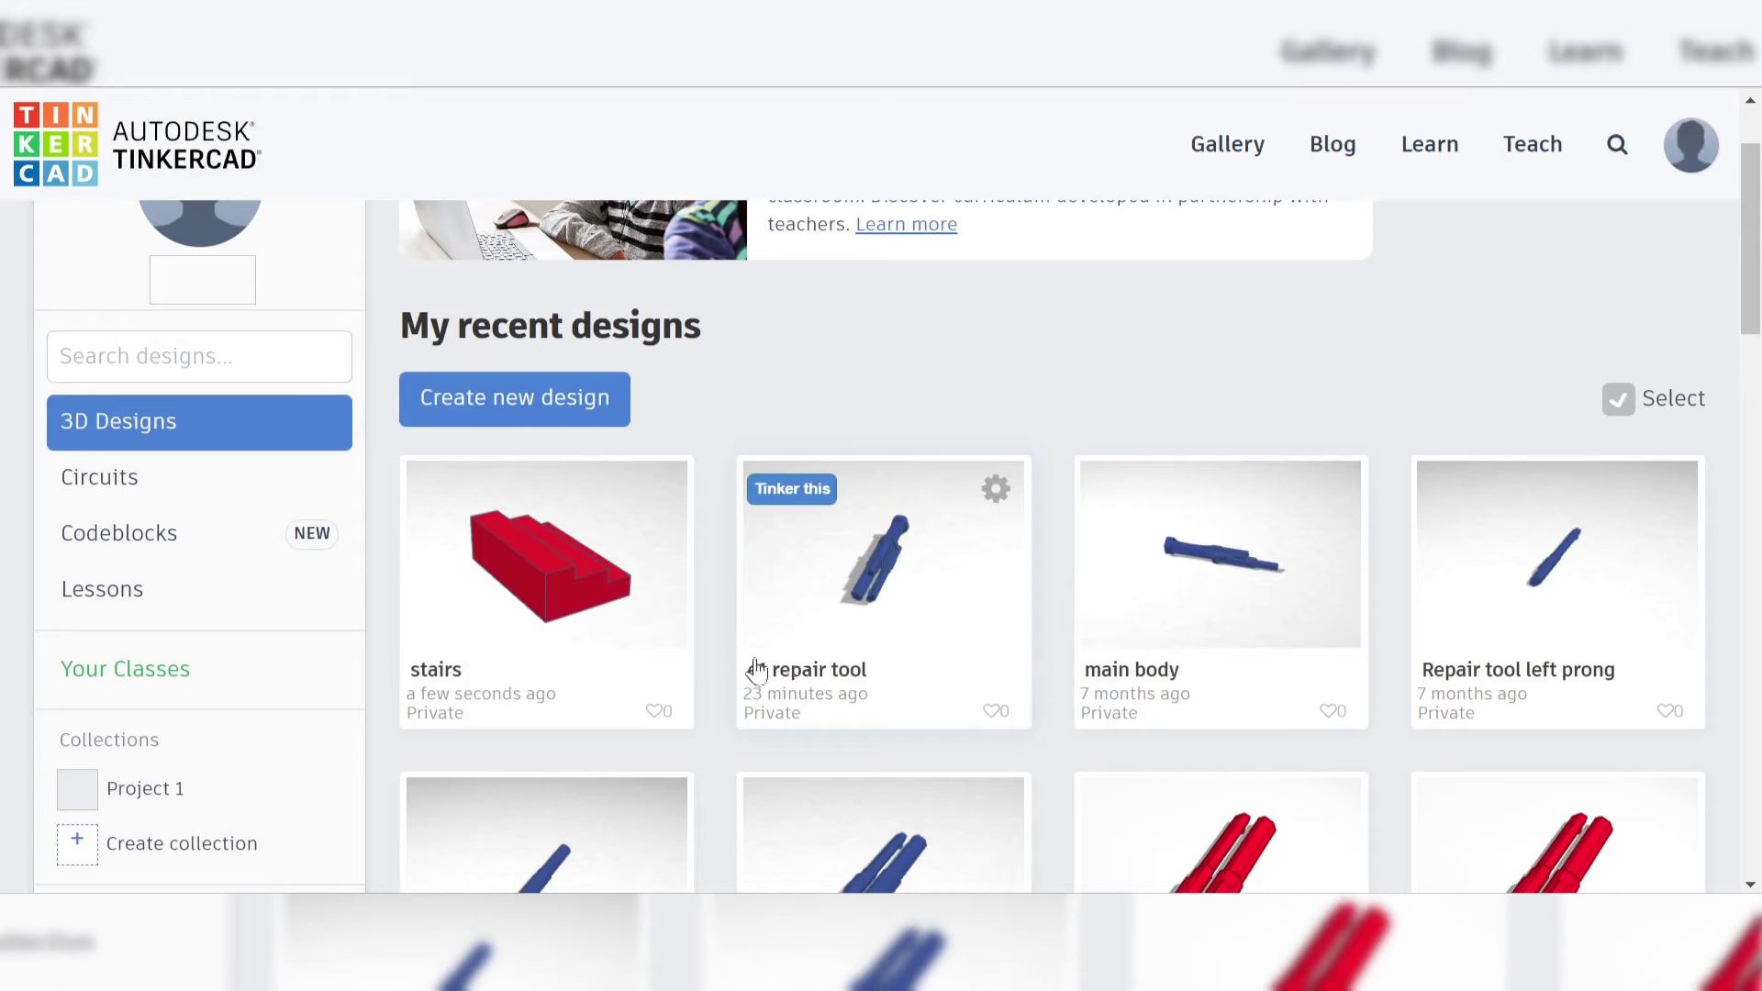
Open the e1 repair tool design for editing.
{"action": "left_click", "coordinate": [863, 597]}
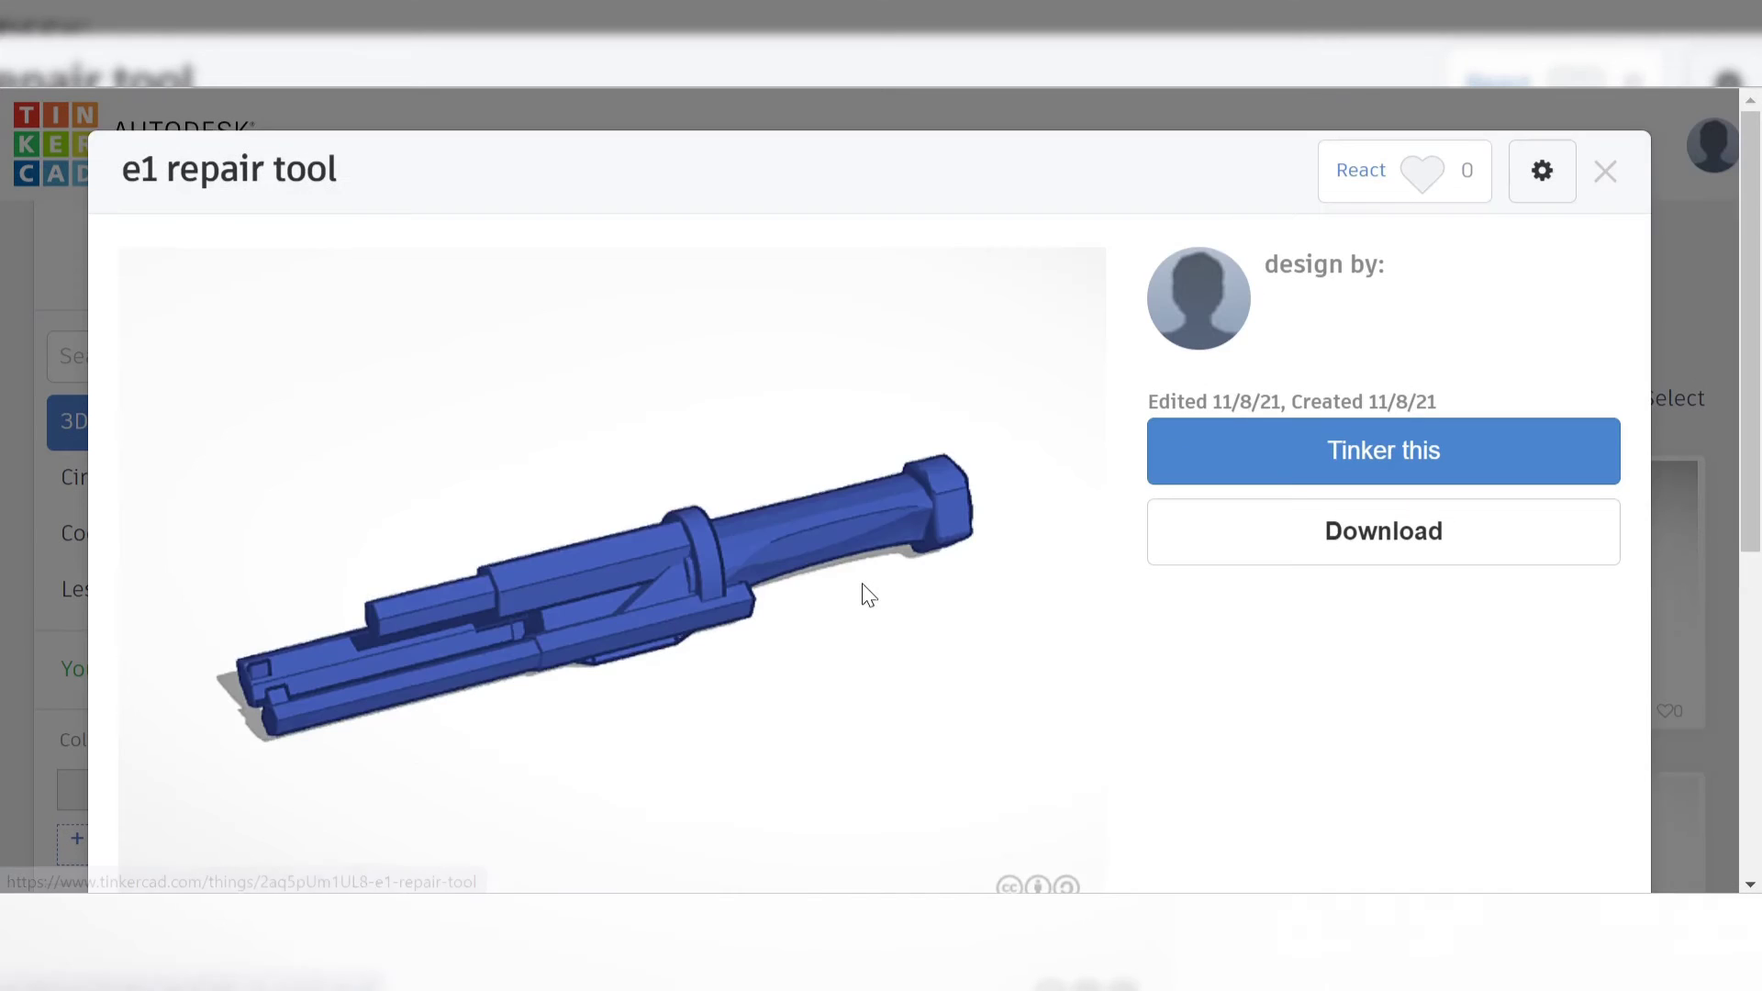
{"action": "left_click", "coordinate": [1369, 459]}
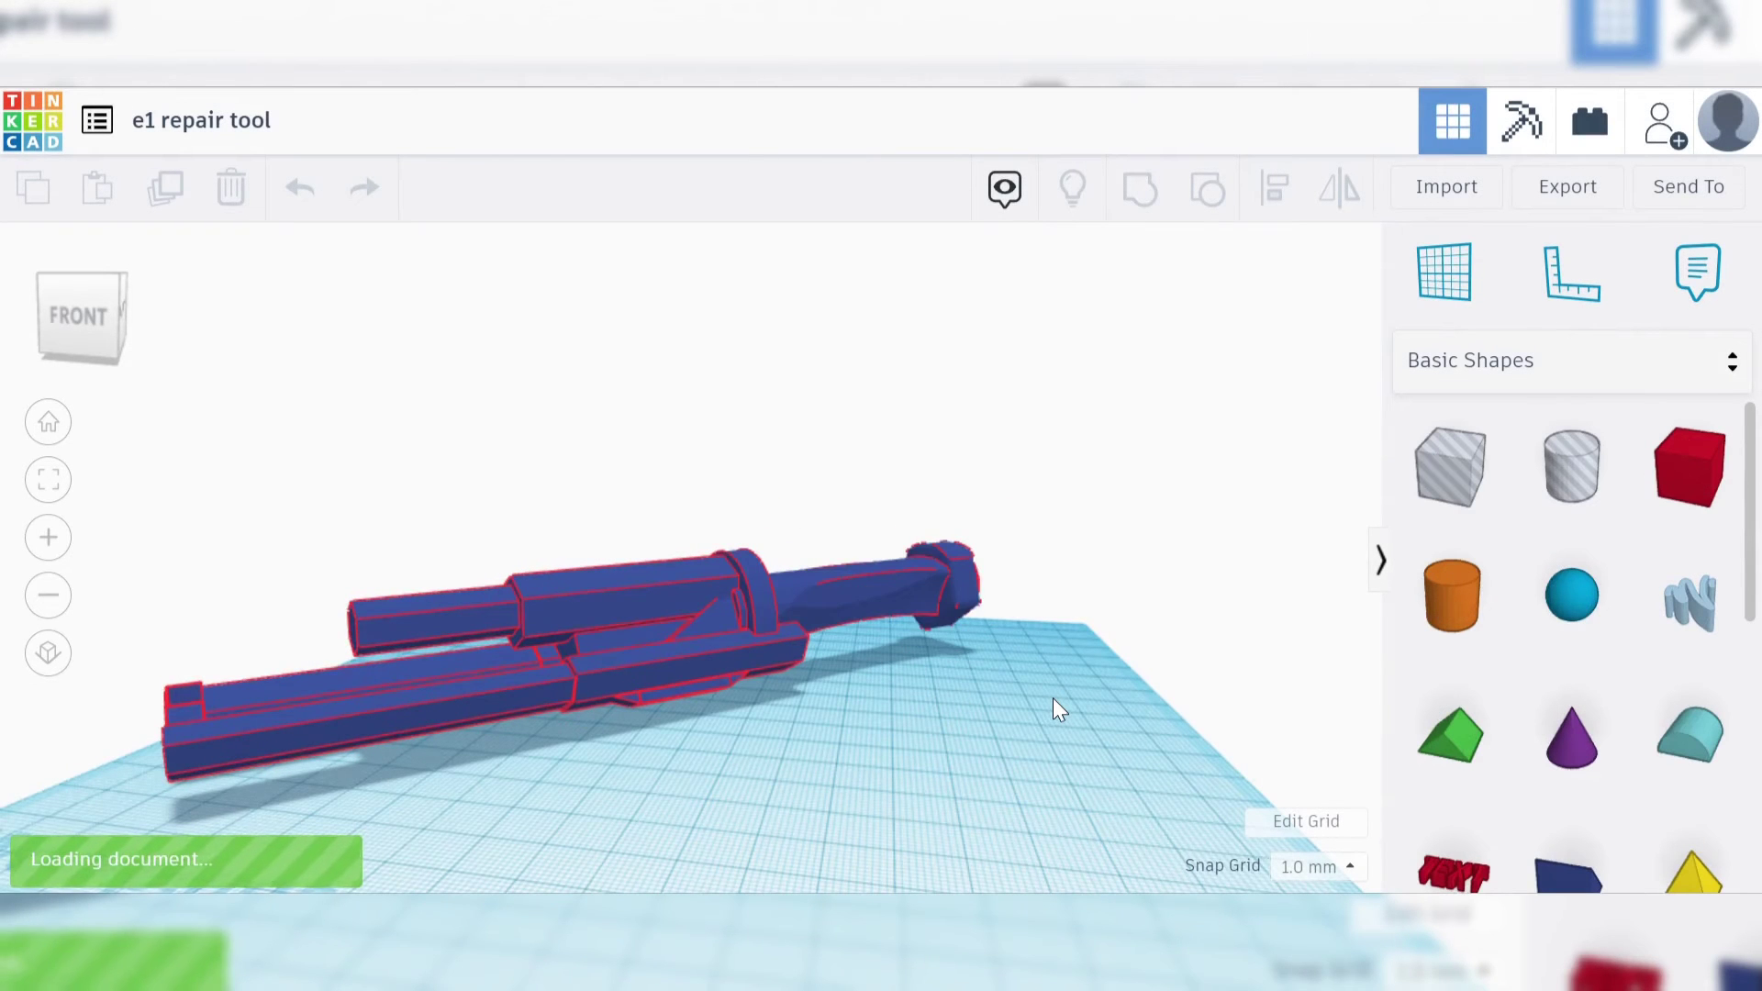
{"action": "right_click_drag", "start_coordinate": [1046, 700], "coordinate": [927, 714]}
Select the whole repair tool and ungroup it into its main sections.
{"action": "left_click", "coordinate": [752, 609]}
{"action": "right_click_drag", "start_coordinate": [844, 630], "coordinate": [1158, 615]}
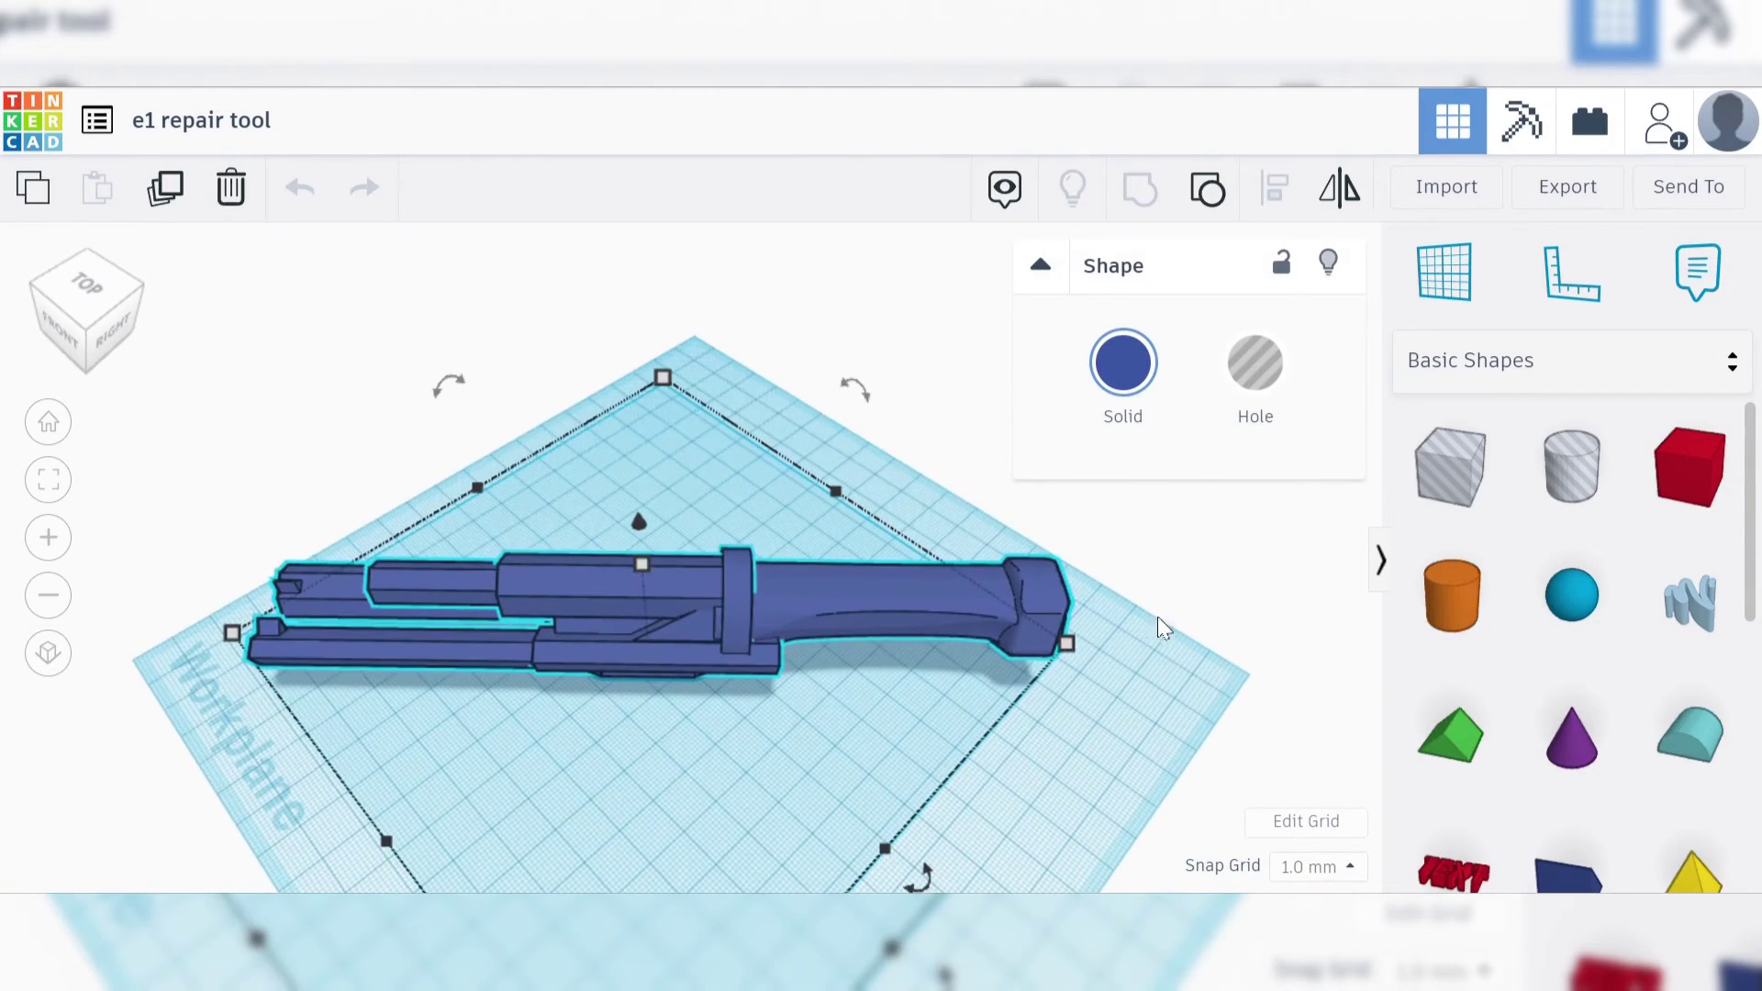
{"action": "left_click", "coordinate": [1210, 195]}
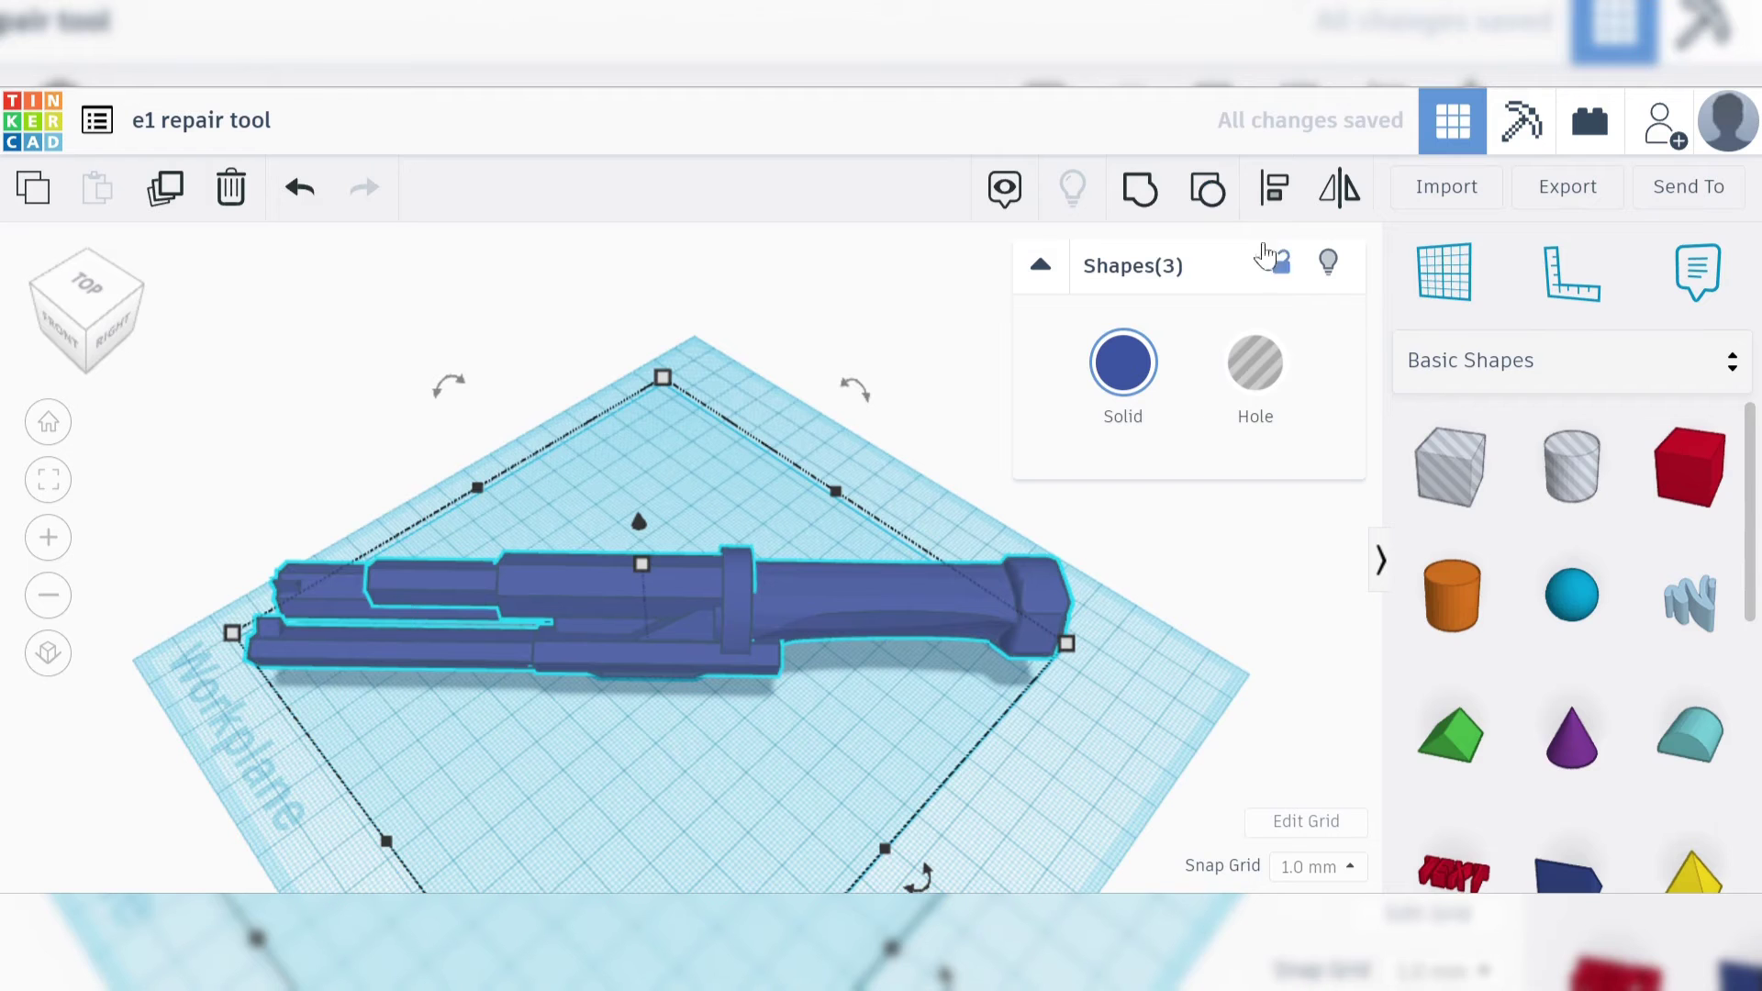
{"action": "right_click_drag", "start_coordinate": [1180, 578], "coordinate": [551, 542]}
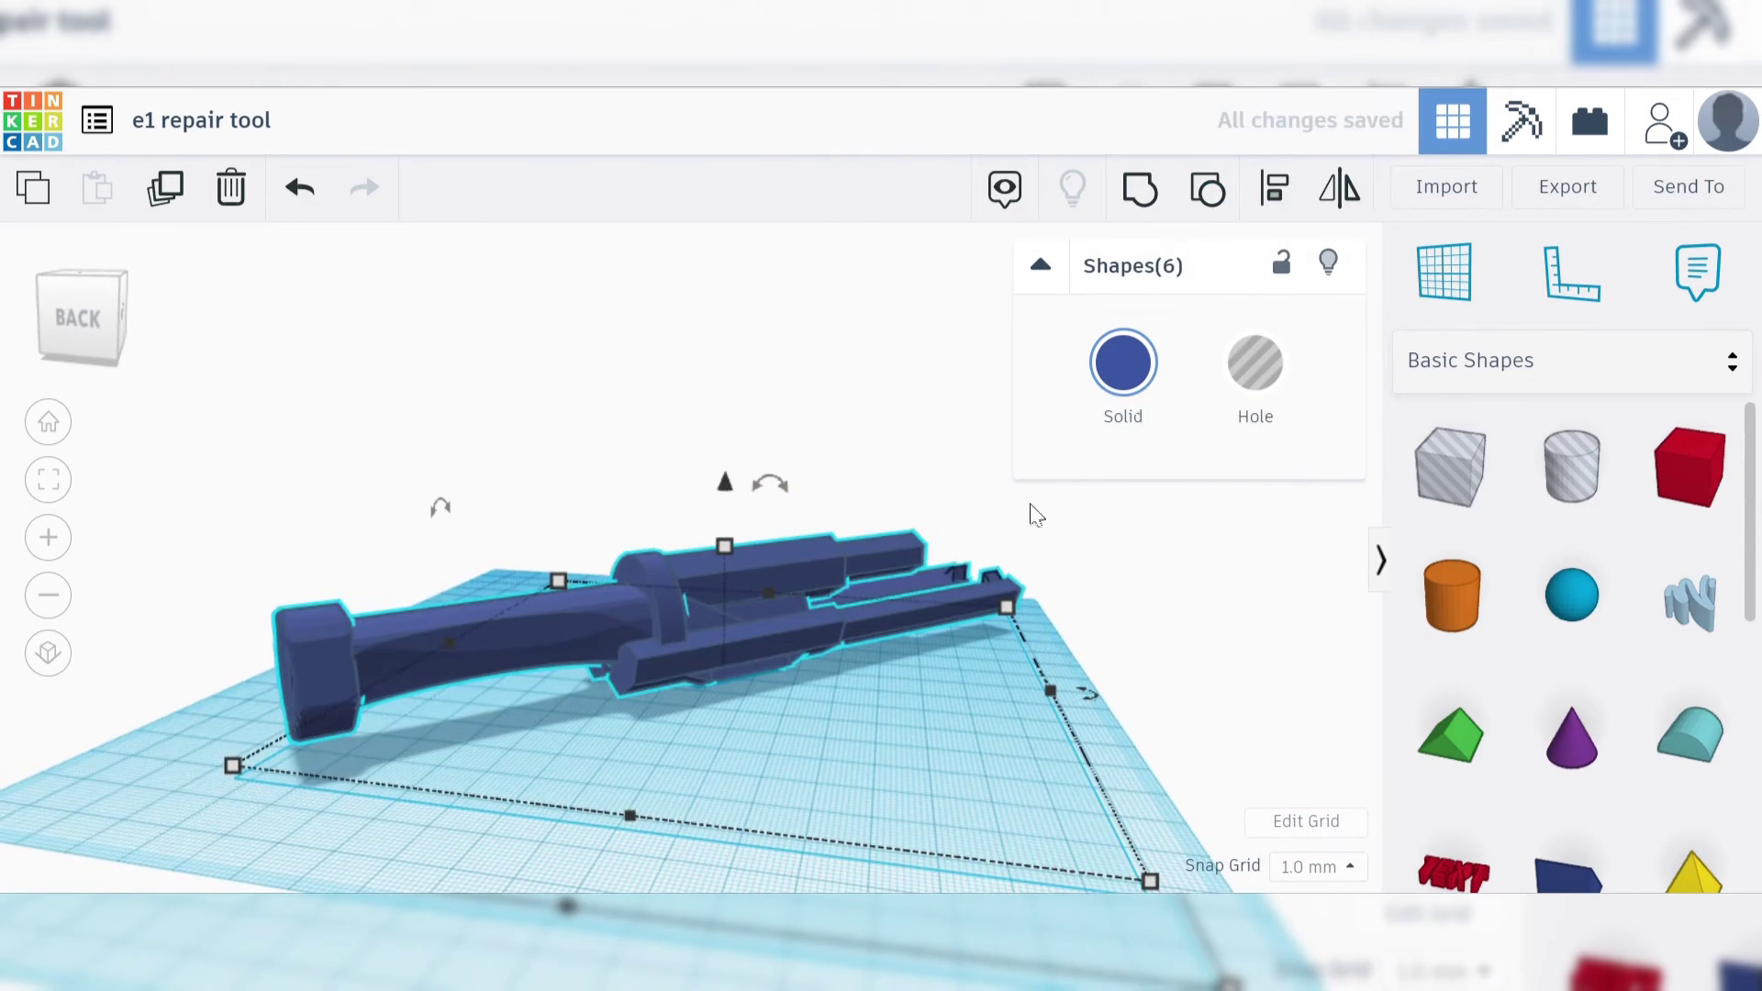
{"action": "left_click", "coordinate": [1201, 683]}
Select the five prong and tip parts at the front of the repair tool and color them red.
{"action": "left_click", "coordinate": [790, 626]}
{"action": "right_click_drag", "start_coordinate": [789, 626], "coordinate": [1089, 585]}
{"action": "left_click_drag", "start_coordinate": [1143, 612], "coordinate": [967, 796]}
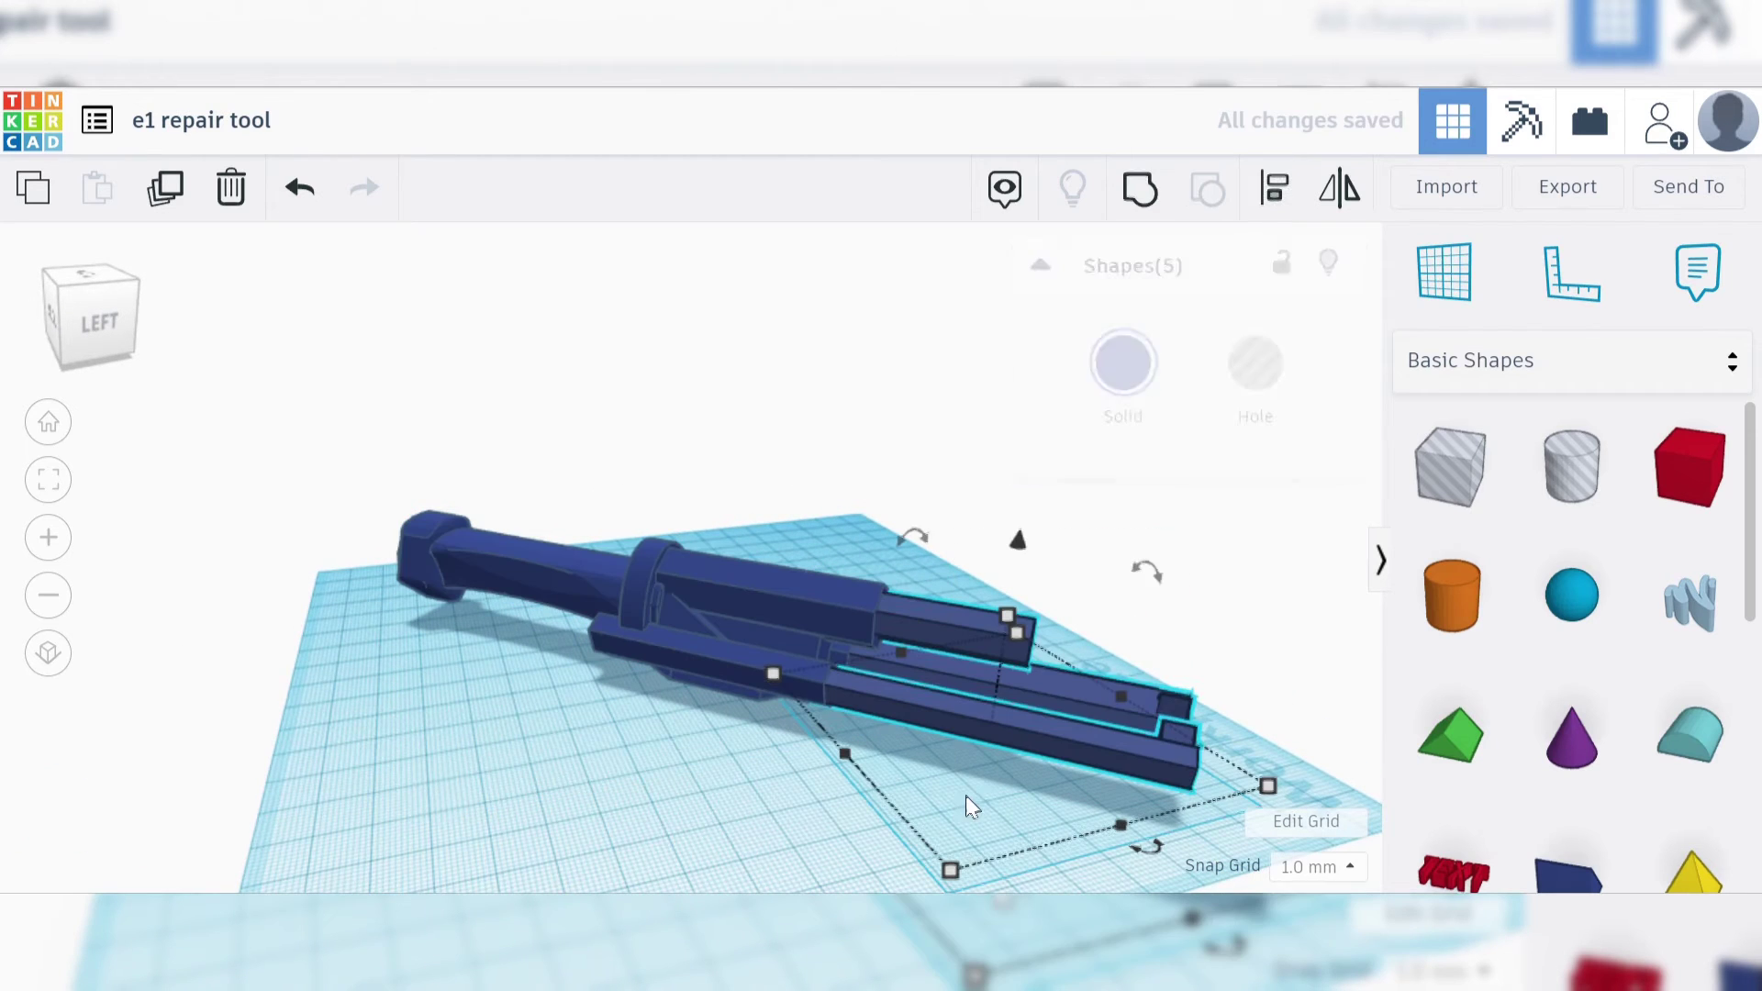
{"action": "left_click", "coordinate": [1123, 362]}
{"action": "left_click", "coordinate": [1092, 615]}
Ungroup the repair tool's main body into its separately colored parts, including the orange handle and the hole ring.
{"action": "left_click", "coordinate": [1219, 641]}
{"action": "right_click_drag", "start_coordinate": [1219, 641], "coordinate": [716, 609]}
{"action": "left_click", "coordinate": [713, 601]}
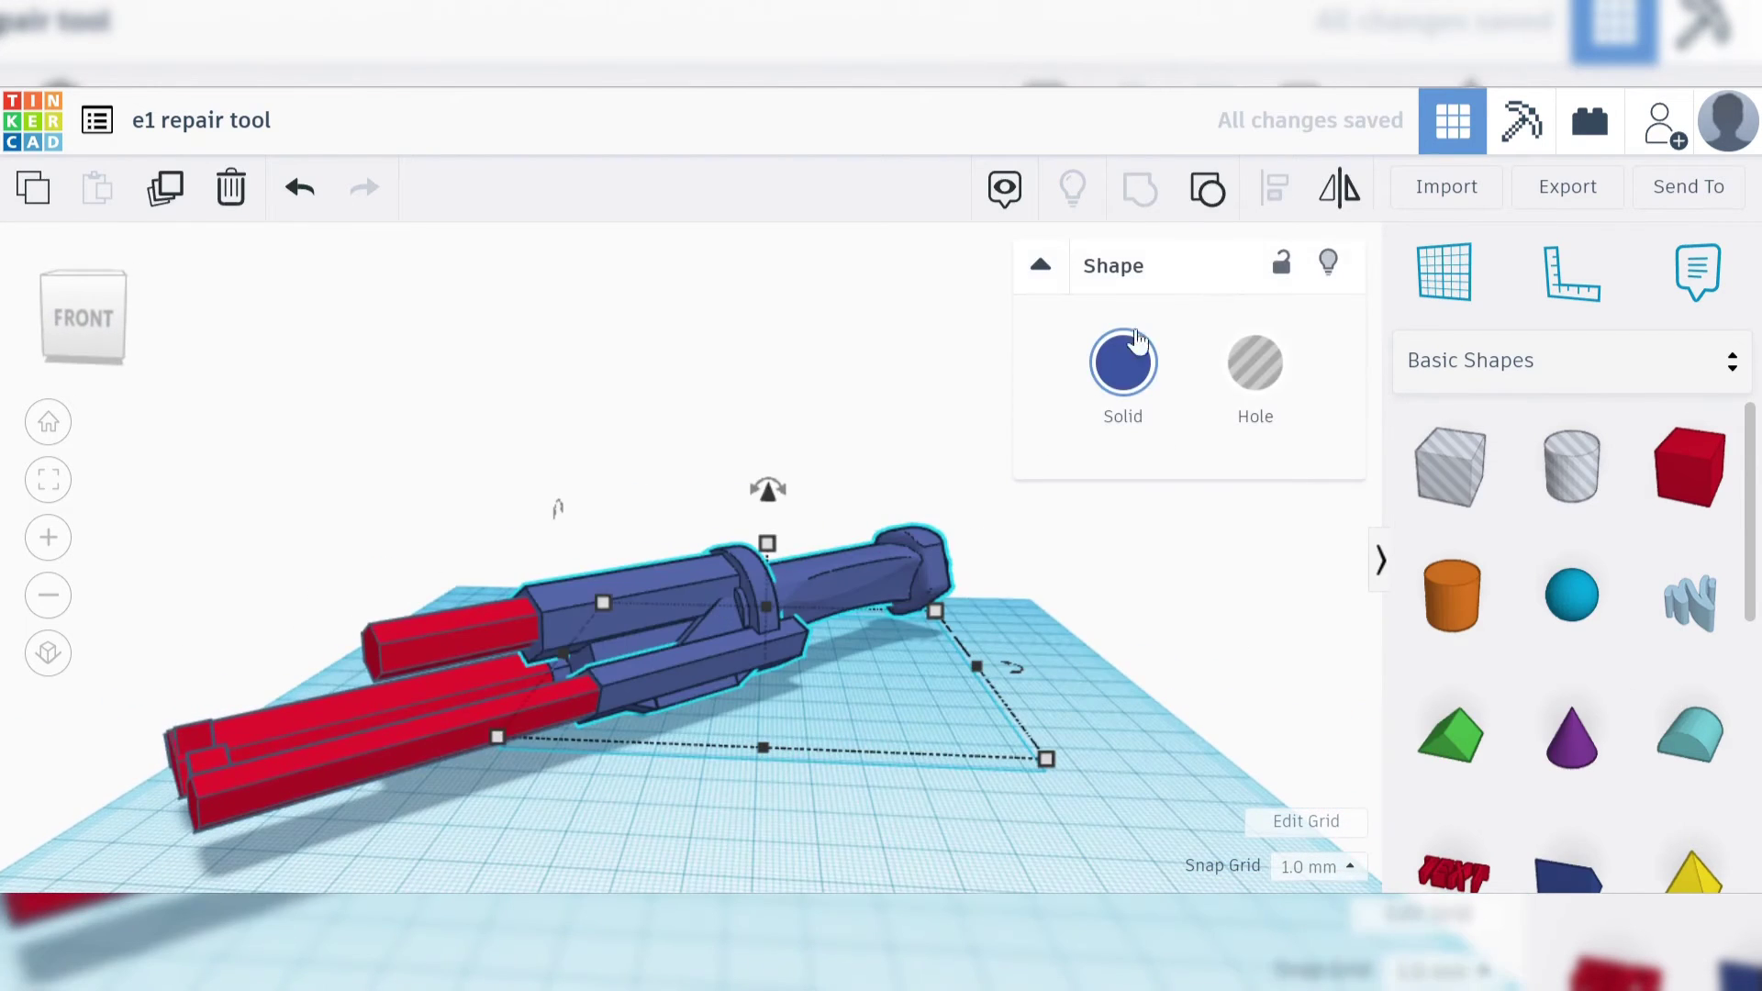
{"action": "left_click", "coordinate": [1203, 204]}
{"action": "left_click", "coordinate": [992, 712]}
{"action": "right_click_drag", "start_coordinate": [991, 713], "coordinate": [1367, 683]}
{"action": "right_click", "coordinate": [1434, 698]}
{"action": "right_click_drag", "start_coordinate": [563, 747], "coordinate": [925, 804]}
{"action": "scroll", "coordinate": [543, 698], "scroll_direction": "up", "scroll_amount": 3}
{"action": "scroll", "coordinate": [454, 690], "scroll_direction": "down", "scroll_amount": 5}
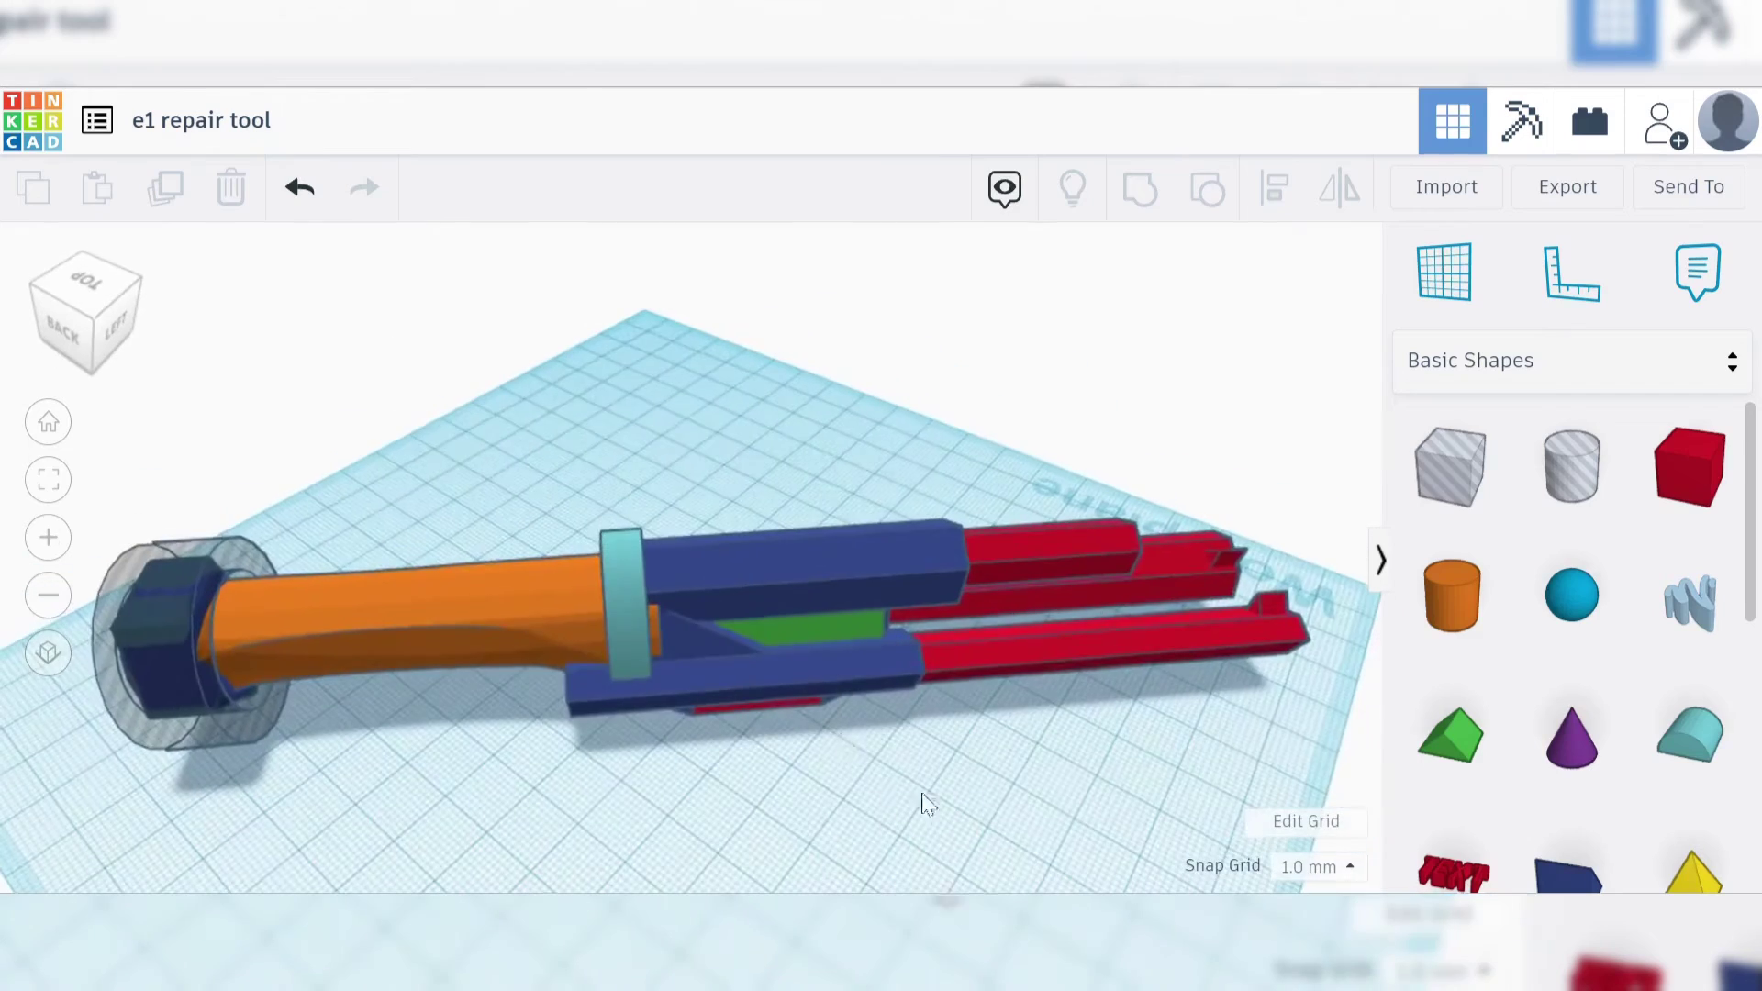
Move the teal rounded collar off the handle to an empty spot beside the tool.
{"action": "left_click", "coordinate": [626, 610]}
{"action": "left_click_drag", "start_coordinate": [622, 624], "coordinate": [633, 409]}
{"action": "right_click_drag", "start_coordinate": [692, 519], "coordinate": [922, 474]}
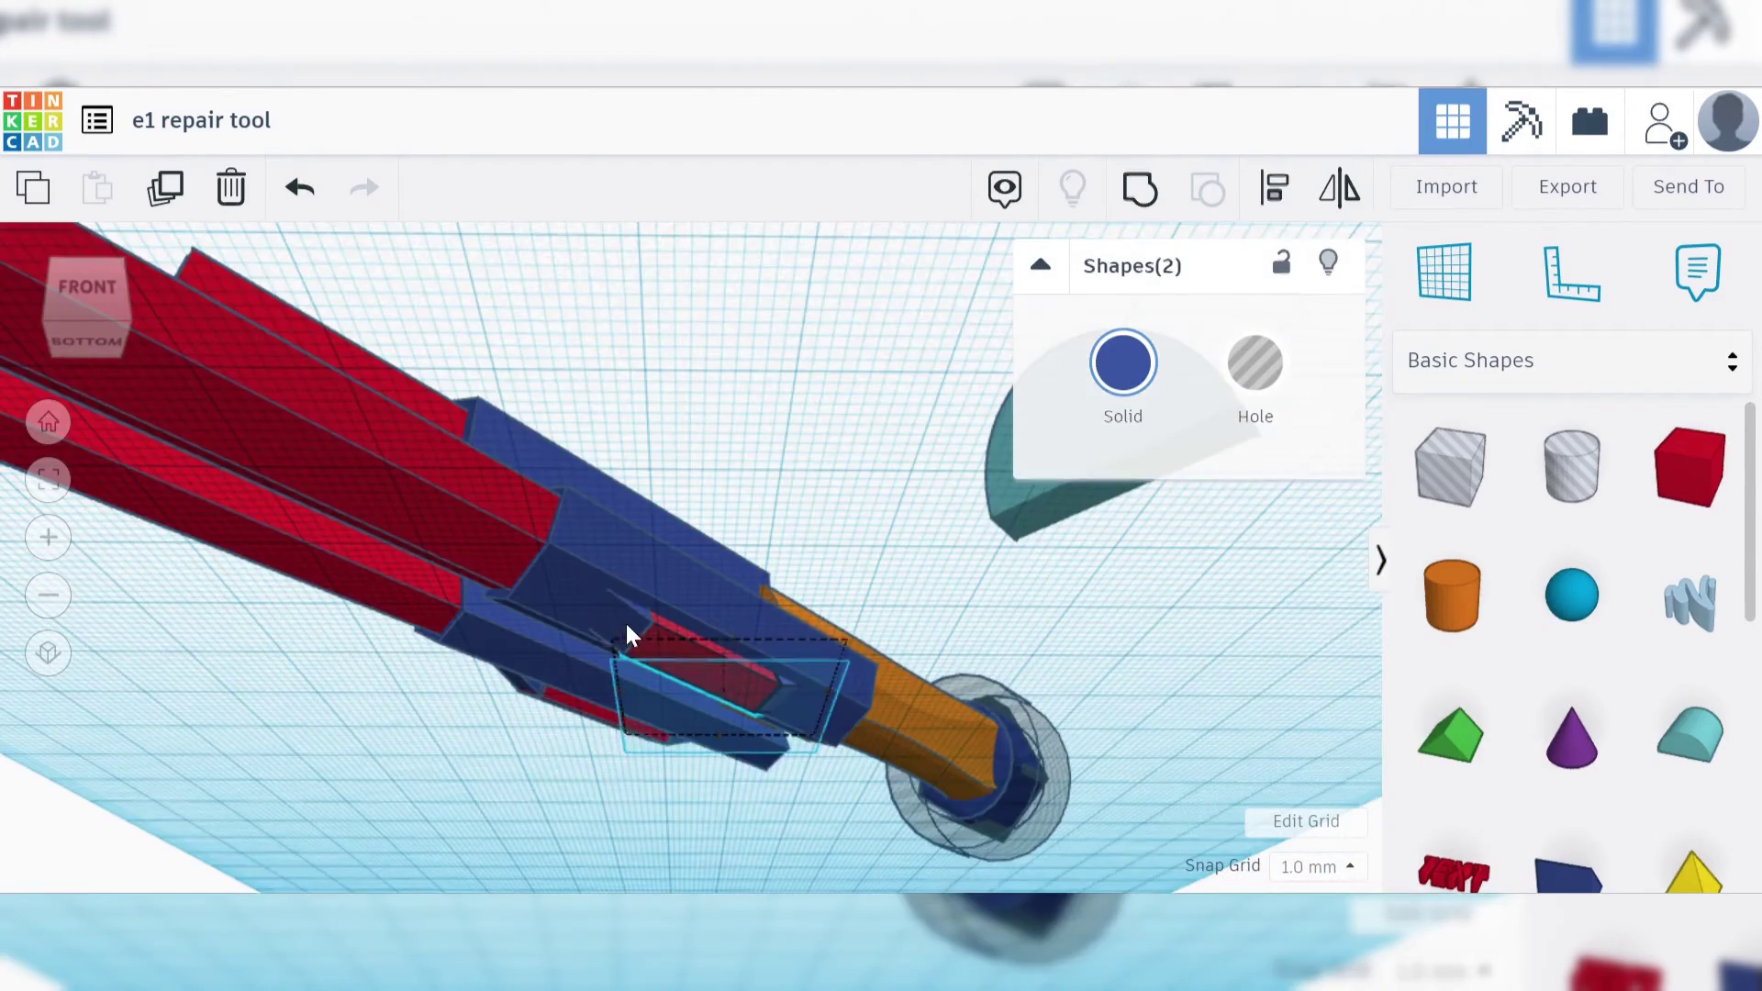
Pull the blue hexagonal body pieces away from the repair tool to separate them.
{"action": "left_click", "coordinate": [626, 621]}
{"action": "right_click_drag", "start_coordinate": [628, 633], "coordinate": [754, 744]}
{"action": "left_click_drag", "start_coordinate": [753, 712], "coordinate": [976, 773]}
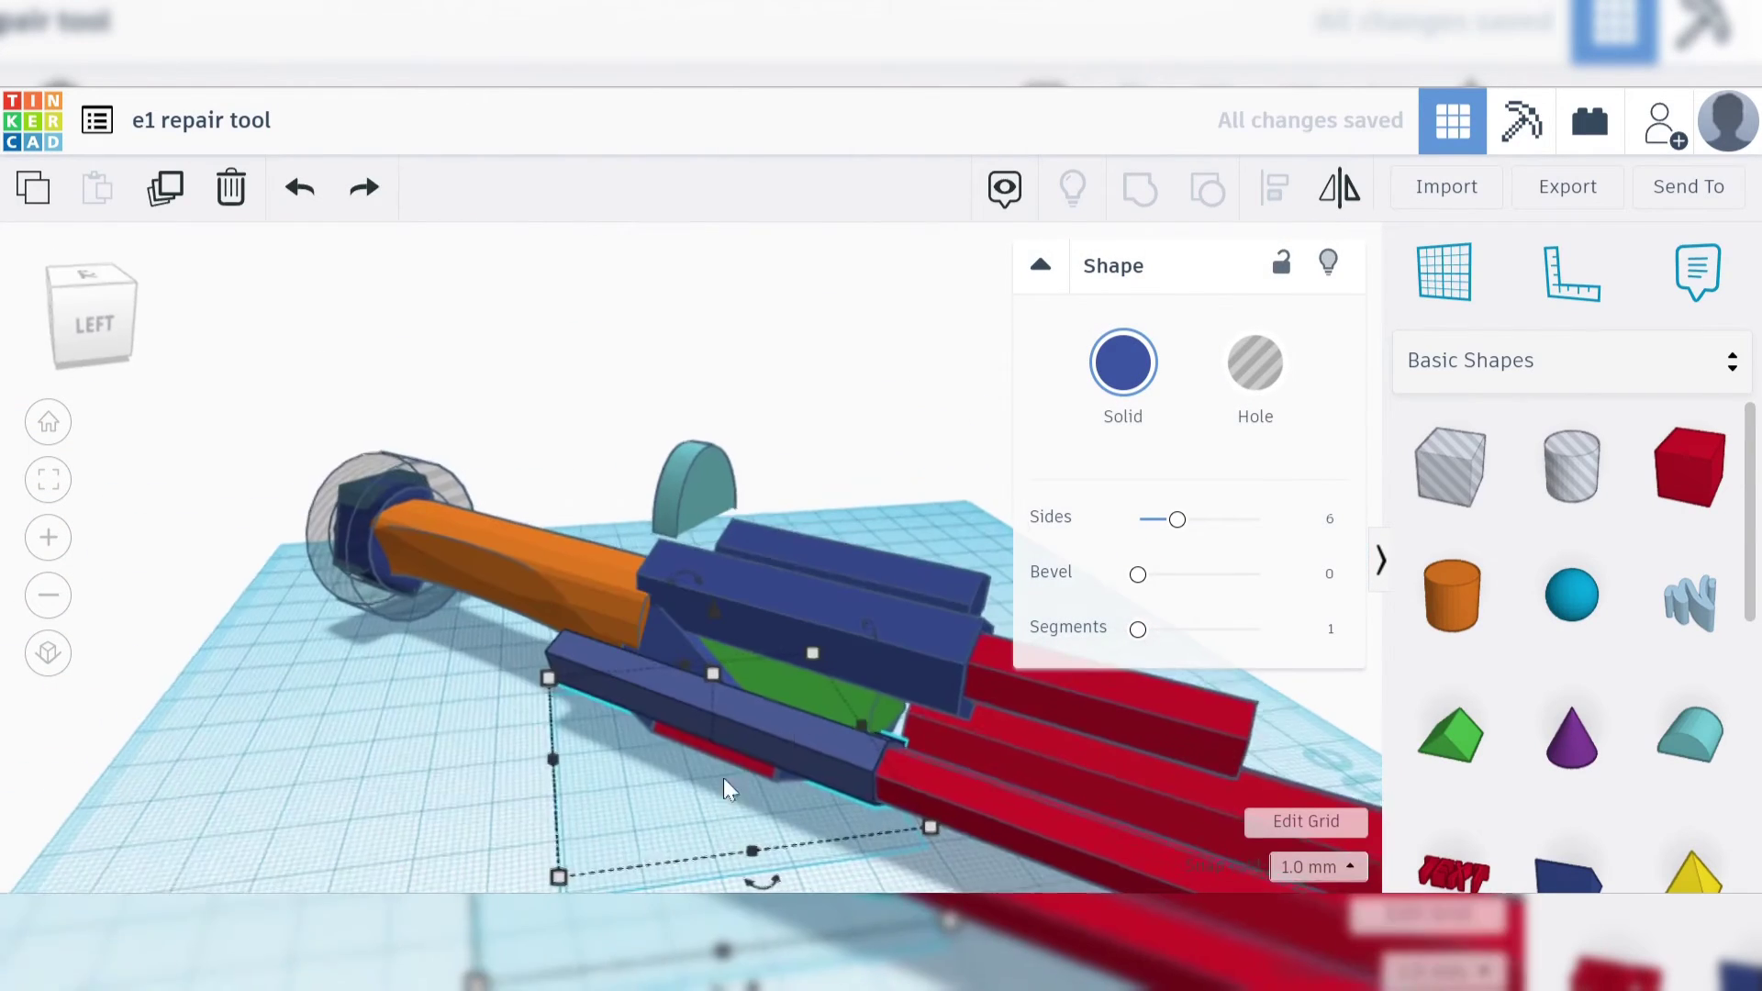
{"action": "left_click_drag", "start_coordinate": [789, 725], "coordinate": [459, 834]}
{"action": "left_click_drag", "start_coordinate": [790, 630], "coordinate": [980, 558]}
{"action": "right_click_drag", "start_coordinate": [485, 697], "coordinate": [478, 812]}
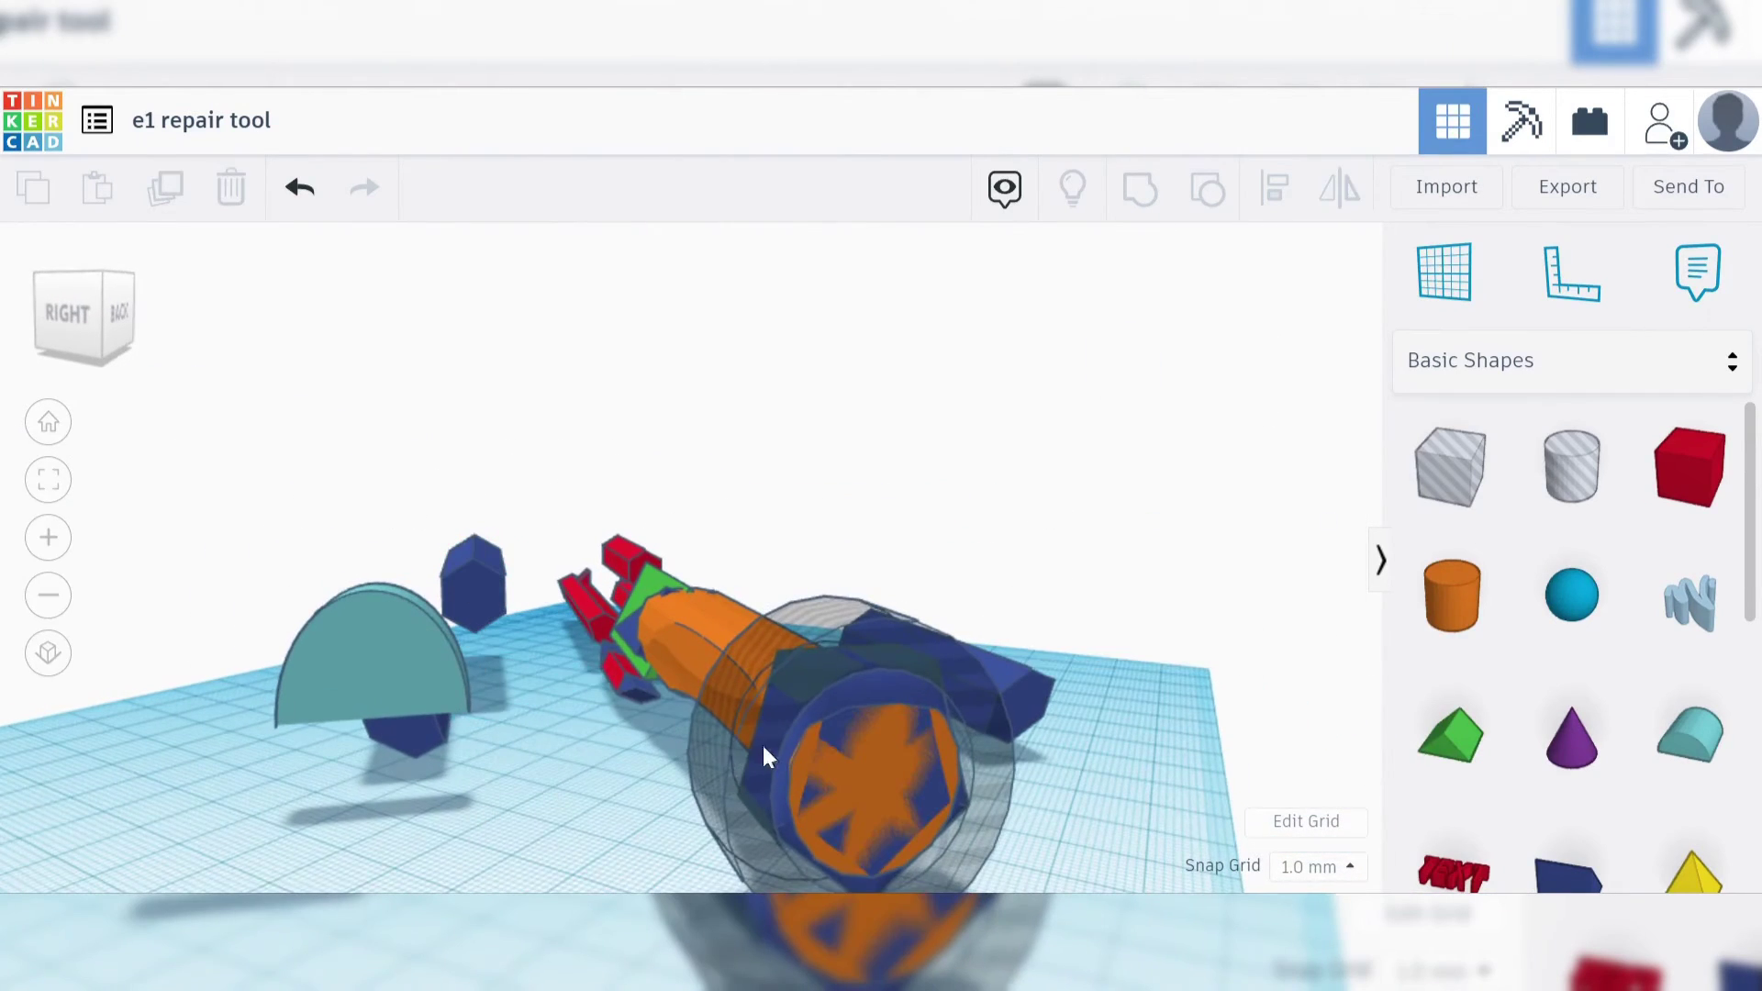
Select the blue end cap with its surrounding hole ring and move both off the end of the orange handle.
{"action": "left_click", "coordinate": [795, 745]}
{"action": "right_click_drag", "start_coordinate": [600, 768], "coordinate": [780, 570]}
{"action": "left_click", "coordinate": [780, 571], "text": "shift"}
{"action": "left_click_drag", "start_coordinate": [781, 575], "coordinate": [1153, 716]}
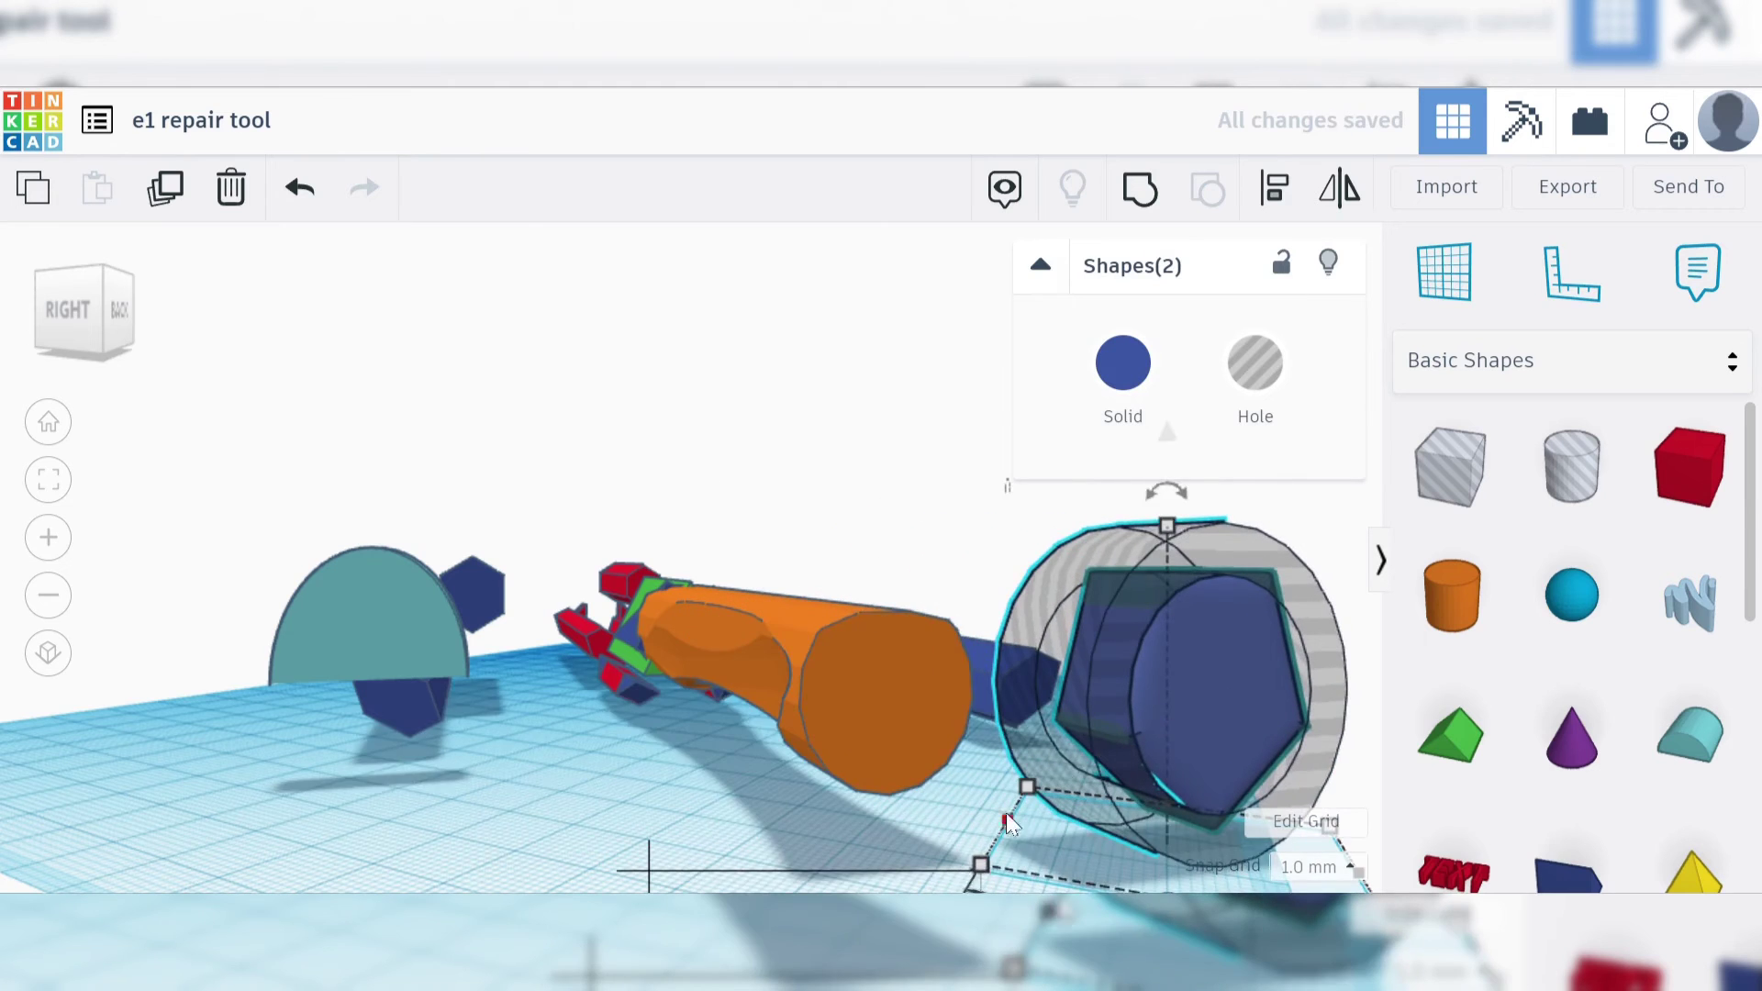